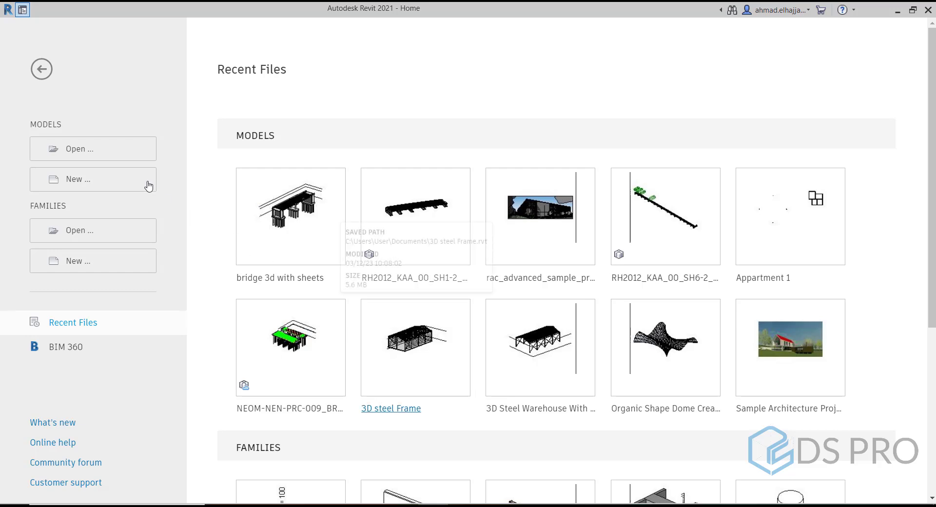
# Create a new project from the DefaultMetric template.
pyautogui.click(66, 184)
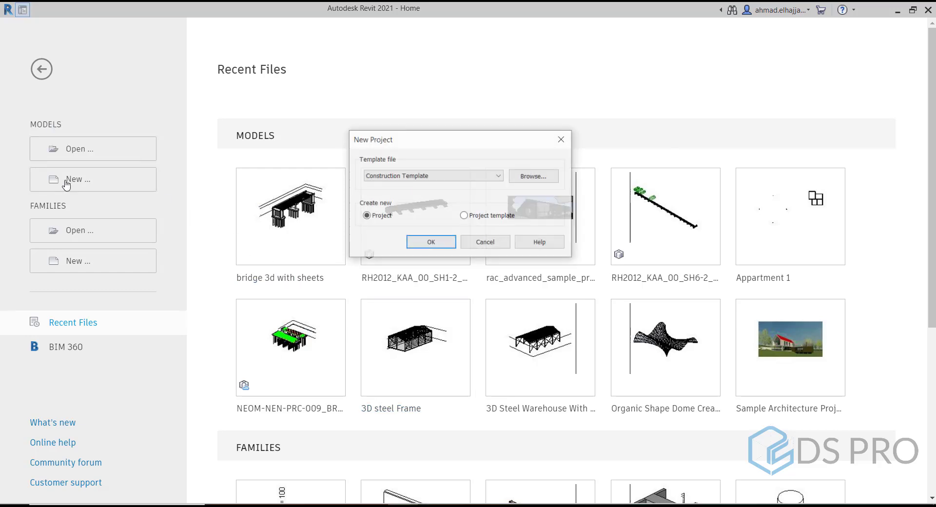
pyautogui.click(396, 176)
pyautogui.click(383, 216)
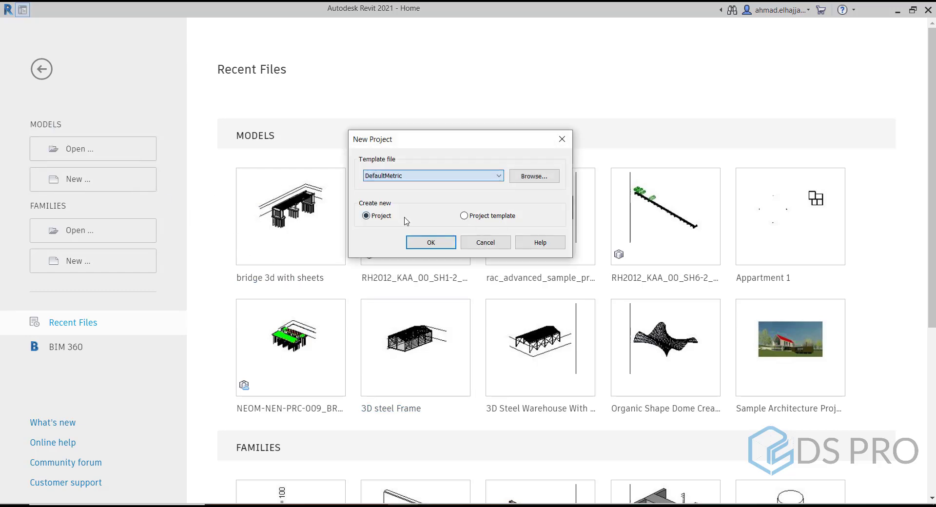
pyautogui.click(428, 244)
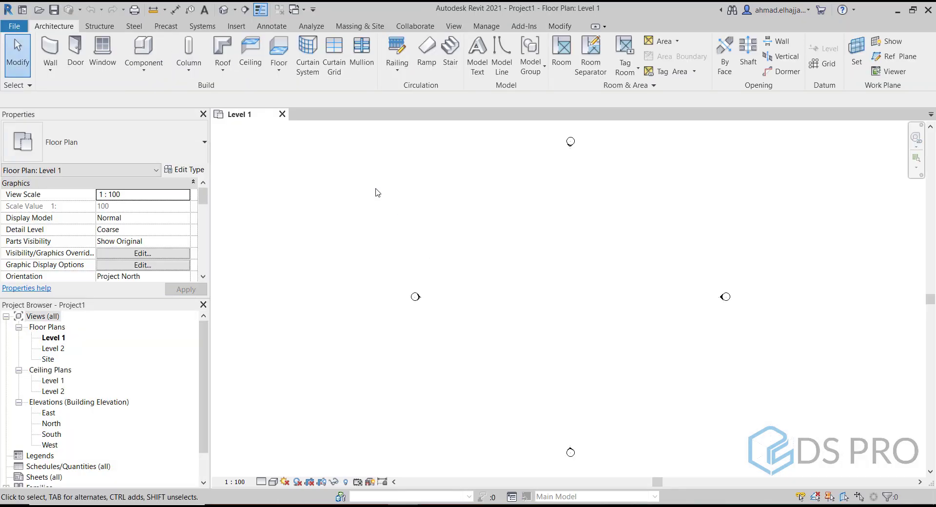
# Load the Abutment_Parametric_Family from the Bridges Families folder in Documents.
pyautogui.click(236, 27)
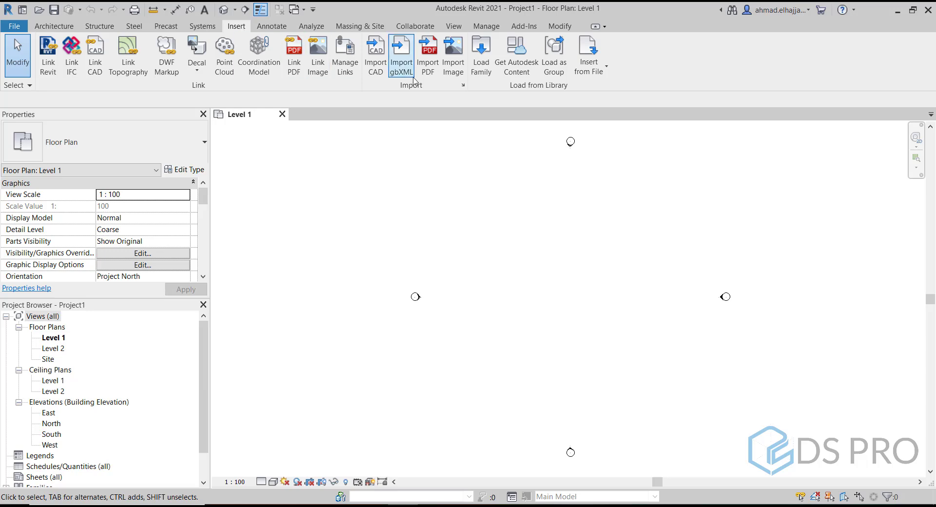
pyautogui.click(483, 69)
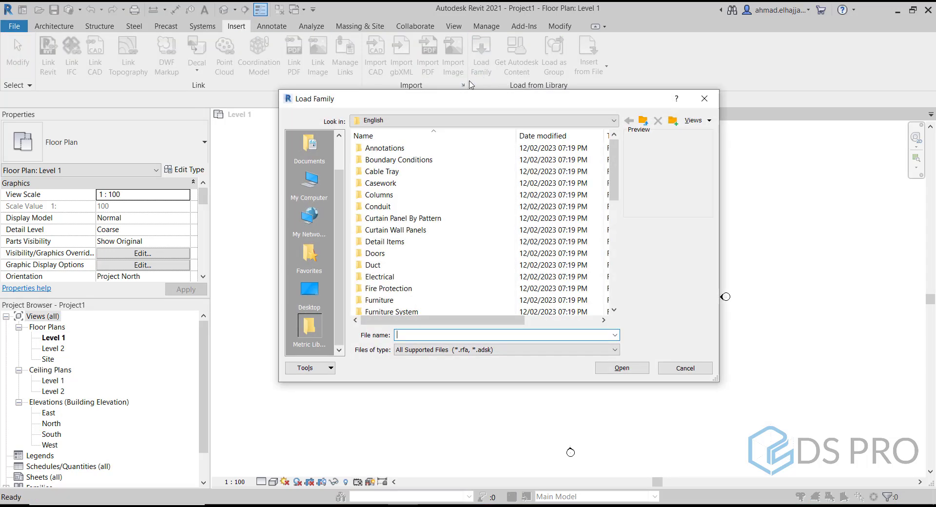
pyautogui.click(397, 161)
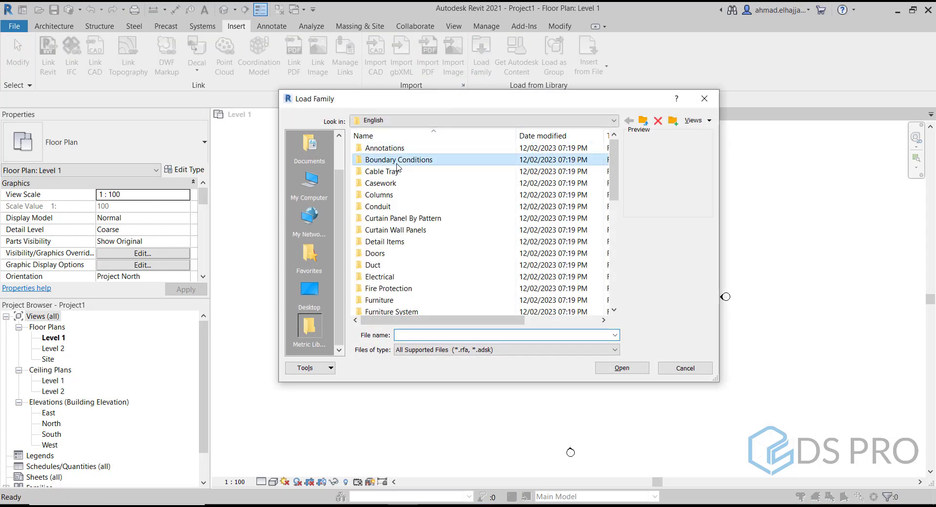
pyautogui.click(316, 190)
pyautogui.click(308, 155)
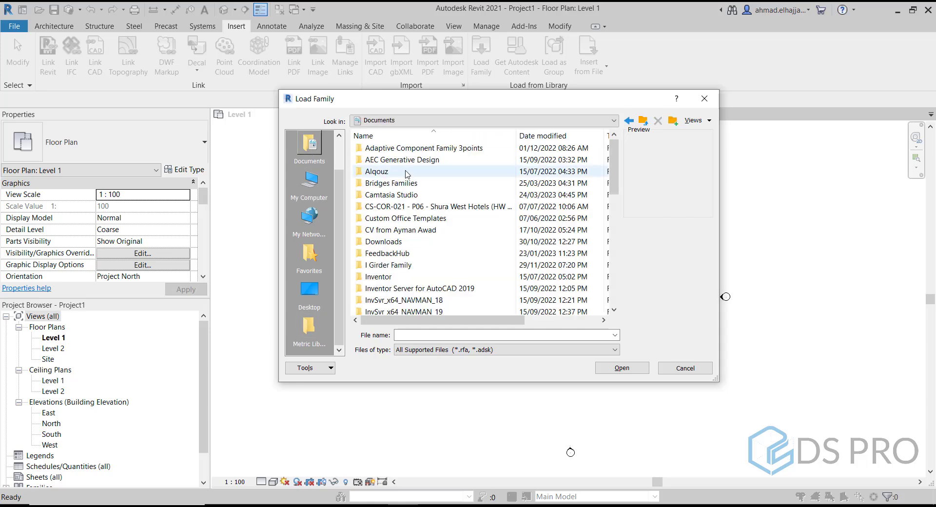
pyautogui.doubleClick(408, 186)
pyautogui.click(397, 149)
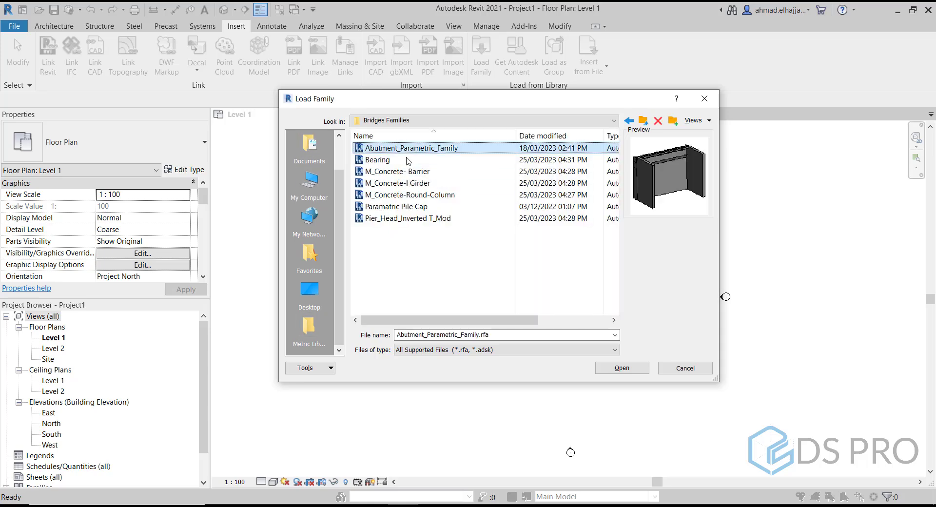
pyautogui.click(620, 368)
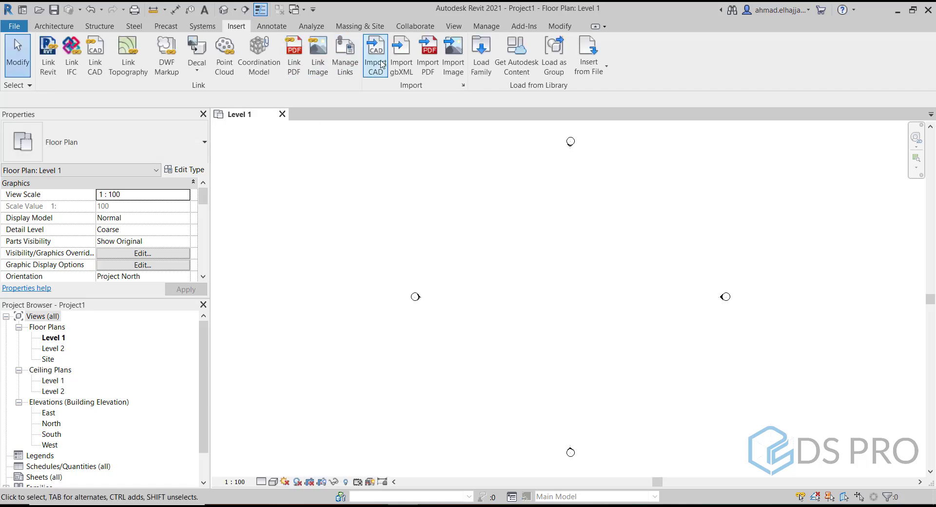
# Load the Bearing and M_Concrete- Barrier families from the Bridges Families folder.
pyautogui.click(481, 54)
pyautogui.click(409, 161)
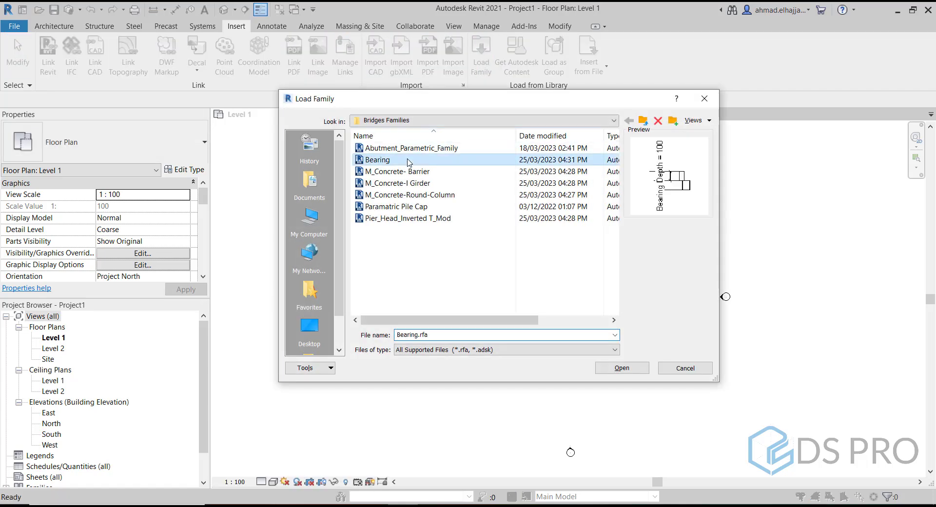
pyautogui.click(622, 368)
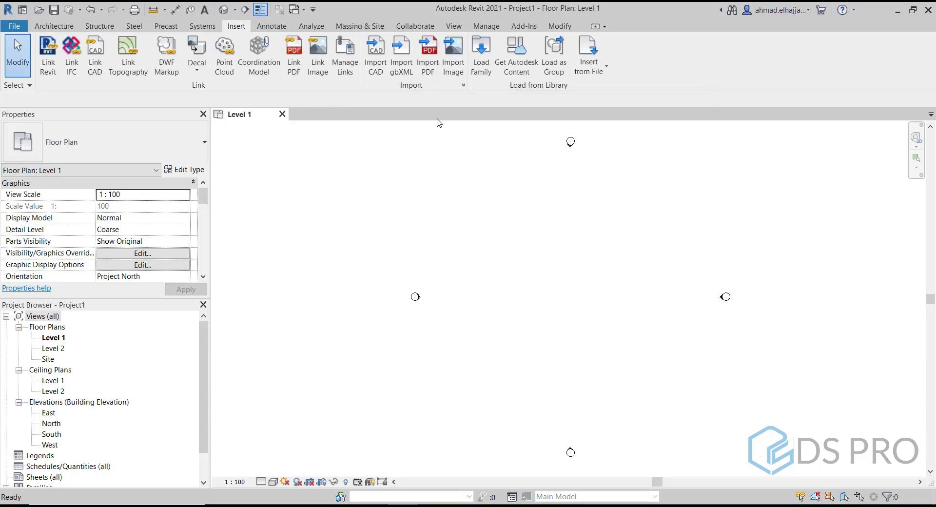
pyautogui.click(481, 70)
pyautogui.click(397, 171)
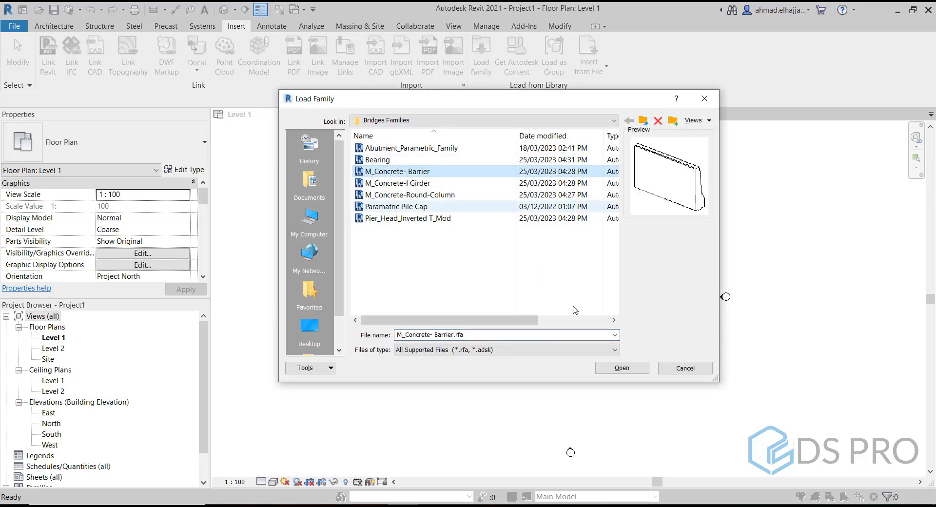
pyautogui.click(616, 370)
# Load the M_Concrete-I Girder and M_Concrete-Round-Column families from the Bridges Families folder.
pyautogui.click(482, 55)
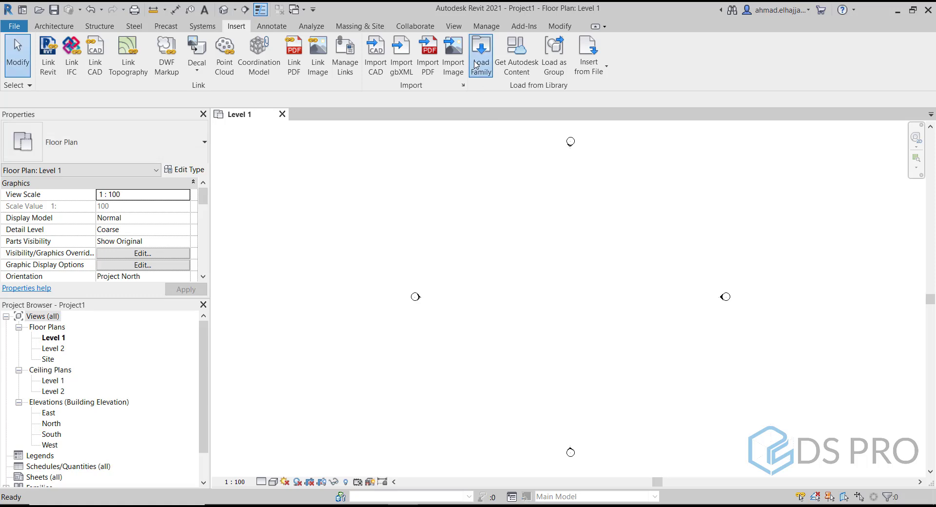
pyautogui.click(422, 184)
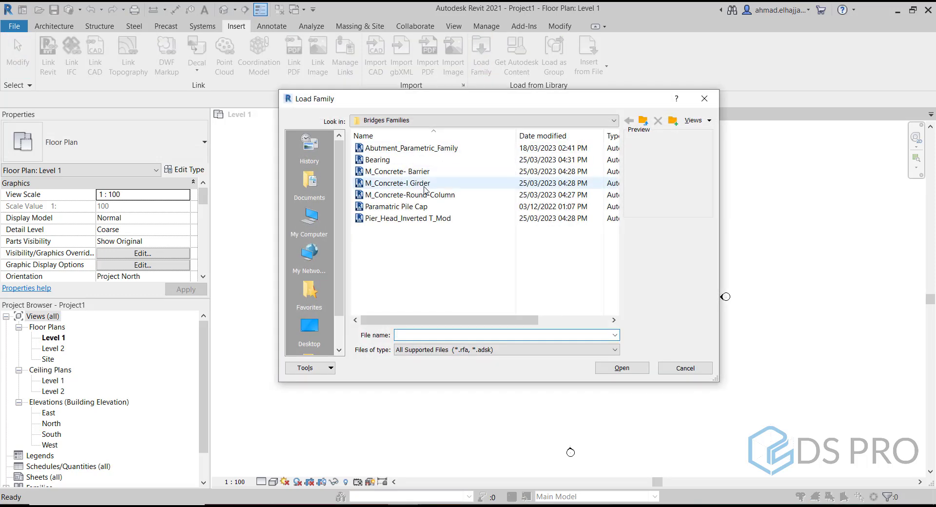
pyautogui.click(642, 368)
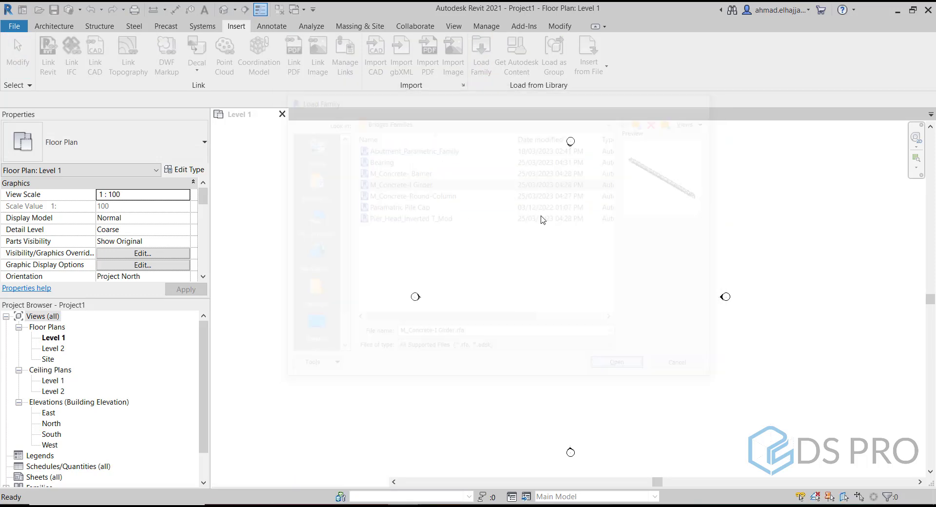
pyautogui.click(482, 63)
pyautogui.click(430, 194)
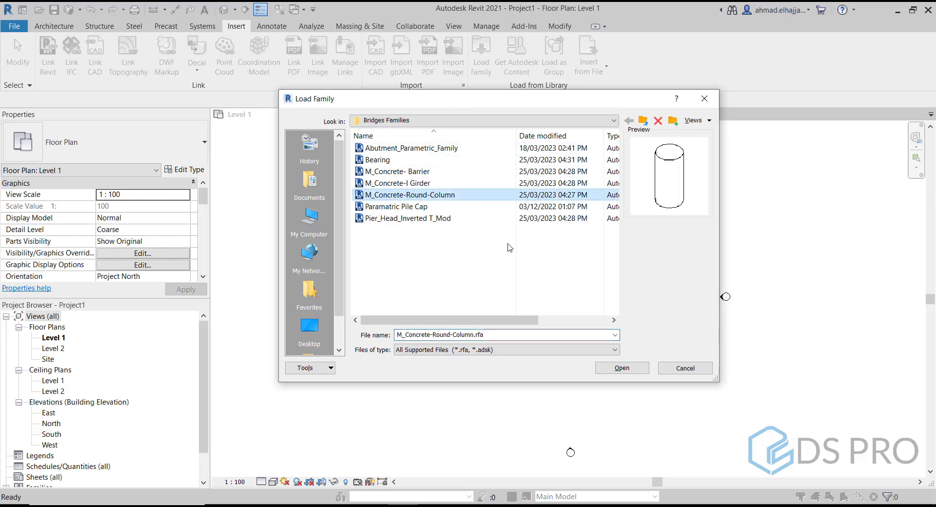
pyautogui.click(622, 369)
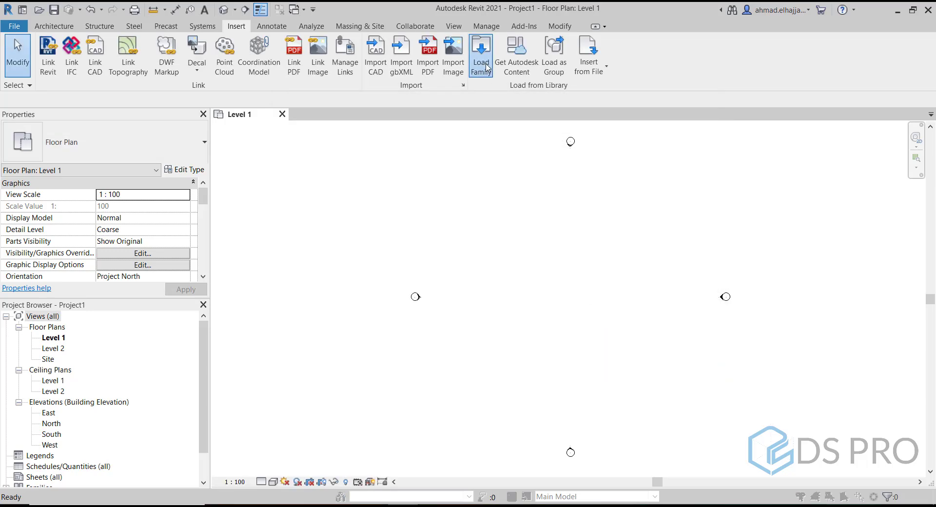
# Load the Paramatric Pile Cap and Pier_Head_Inverted T_Mod families from the Bridges Families folder.
pyautogui.click(481, 53)
pyautogui.click(463, 207)
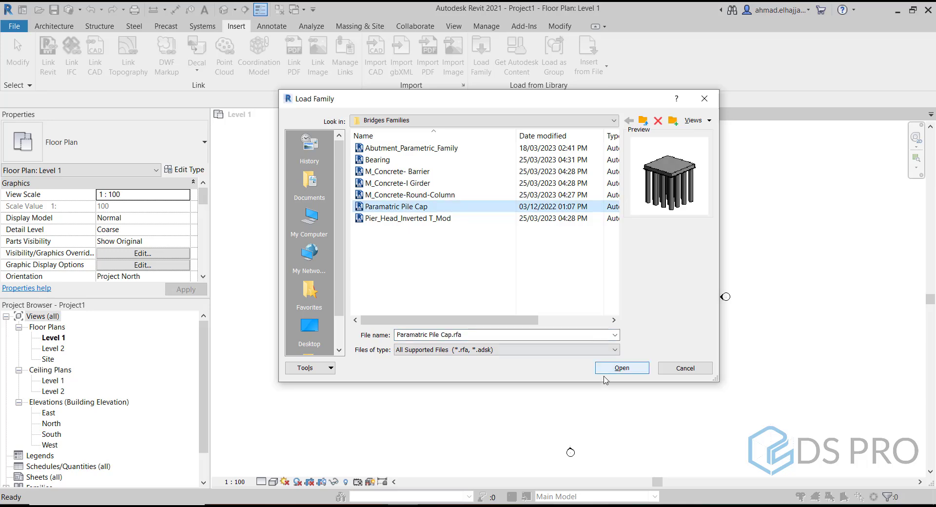
pyautogui.click(622, 368)
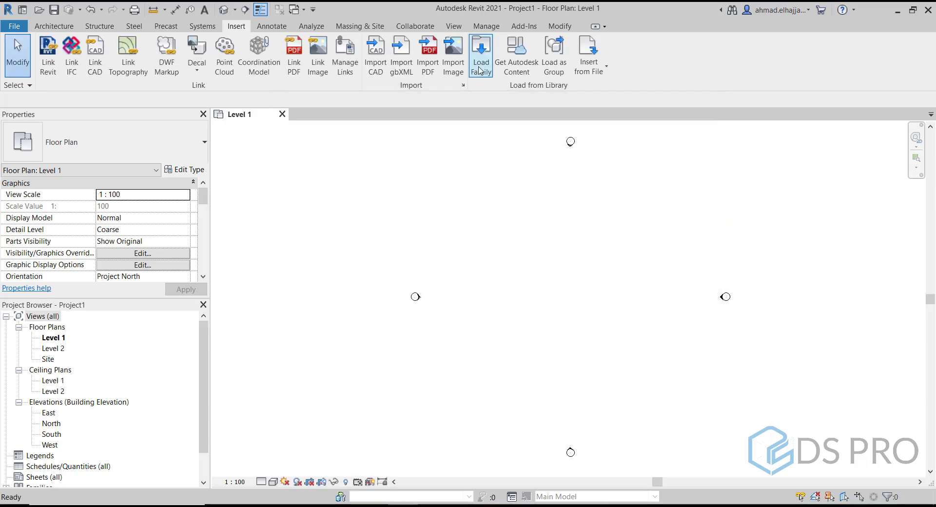
pyautogui.click(481, 67)
pyautogui.click(434, 218)
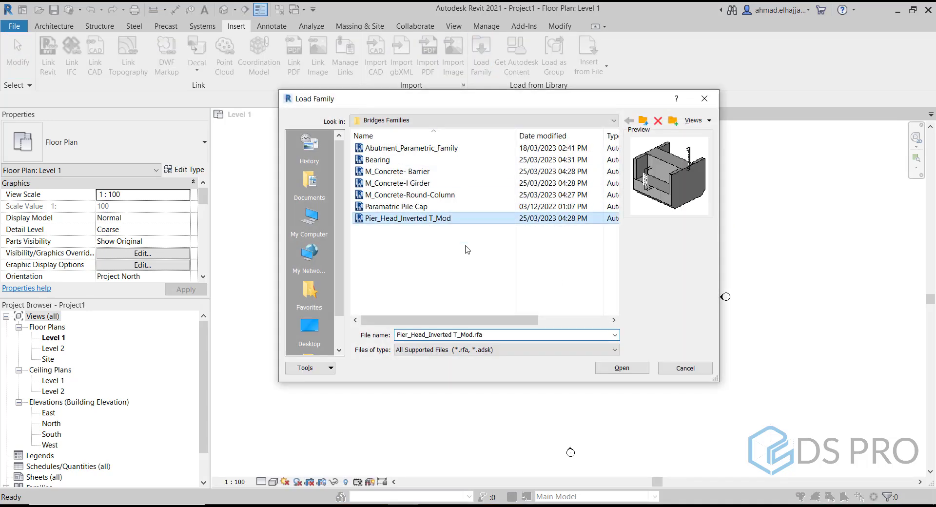
pyautogui.click(615, 368)
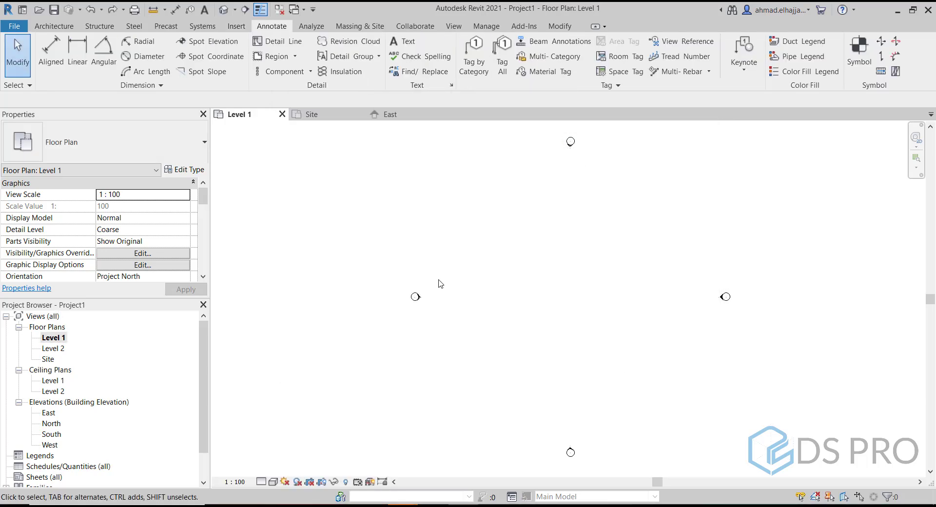
# Draw a horizontal grid line on the Level 1 plan, running from the west elevation marker to the east one.
pyautogui.click(57, 25)
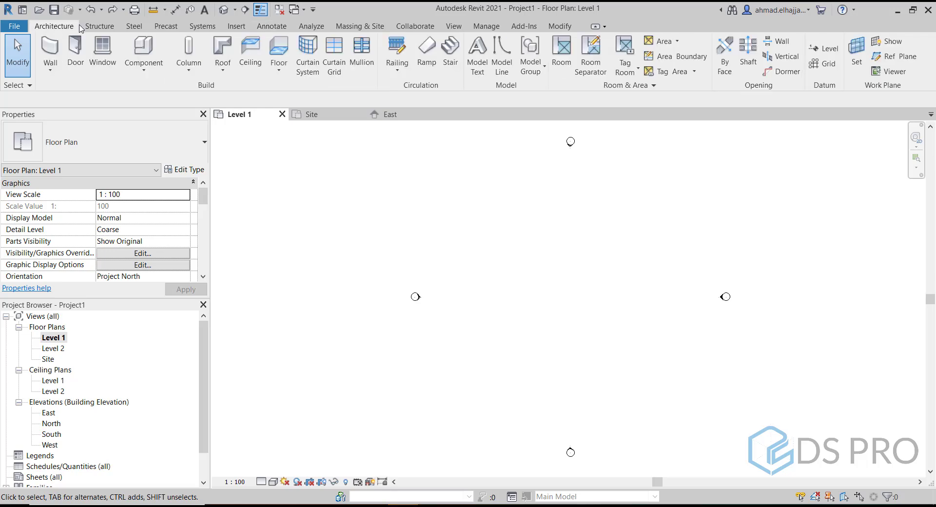
pyautogui.click(823, 64)
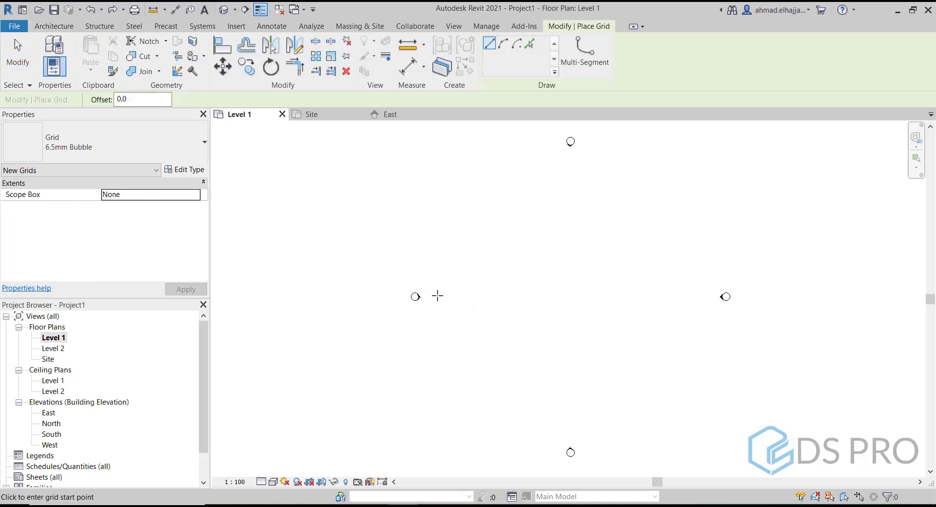
pyautogui.click(436, 295)
pyautogui.click(696, 295)
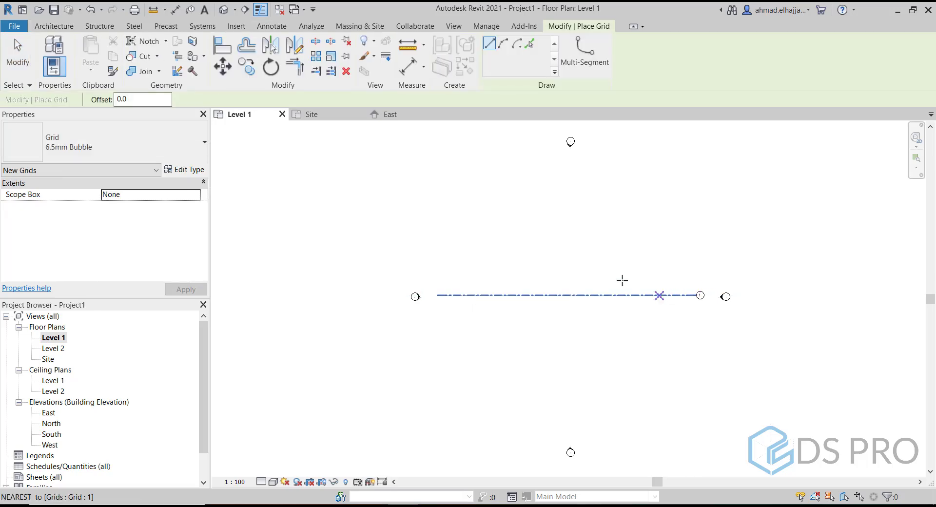
pyautogui.press('Escape')
pyautogui.press('Escape')
pyautogui.click(100, 26)
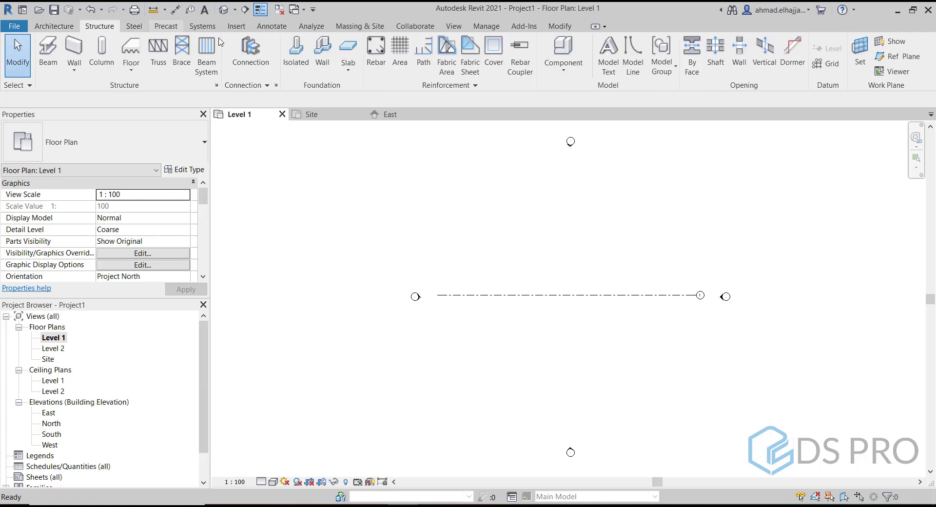
pyautogui.click(564, 73)
pyautogui.click(587, 89)
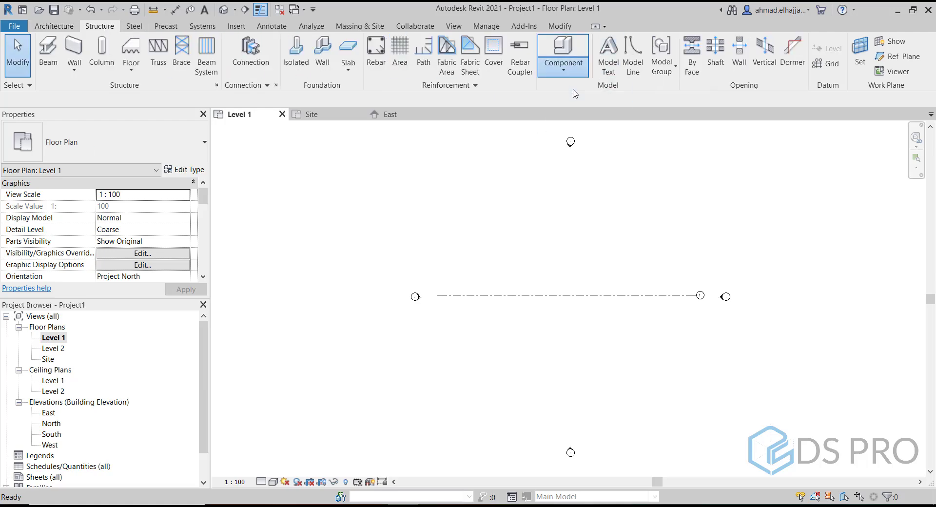
pyautogui.press('Escape')
pyautogui.press('Escape')
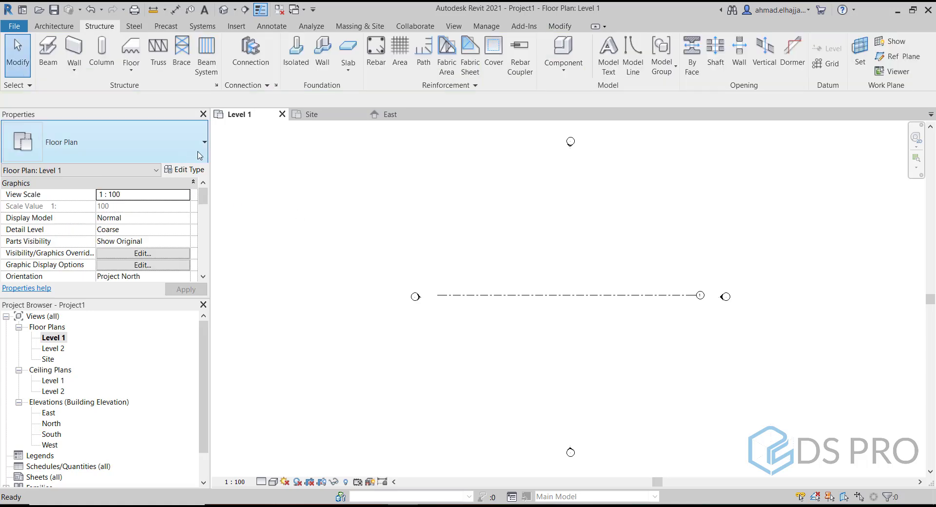
# Place an Abutment_Parametric_Family component of type Abut on the grid line near its west end, rotated so its wing walls point west.
pyautogui.click(566, 71)
pyautogui.click(588, 90)
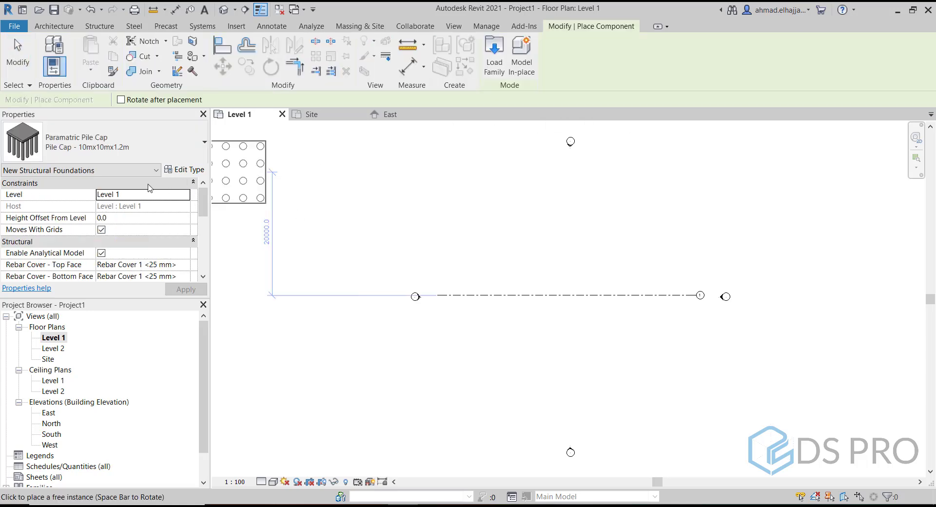
pyautogui.click(151, 155)
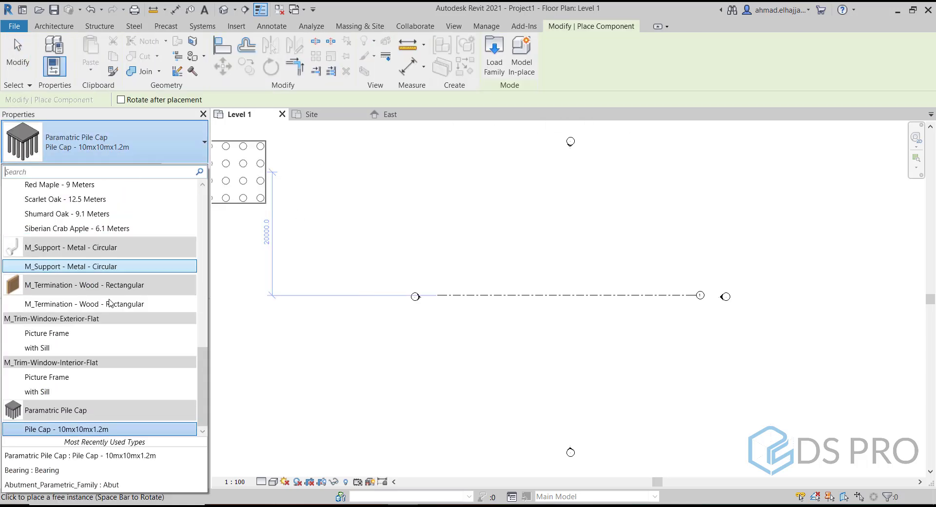
pyautogui.scroll(10, 120, 300)
pyautogui.scroll(2, 124, 297)
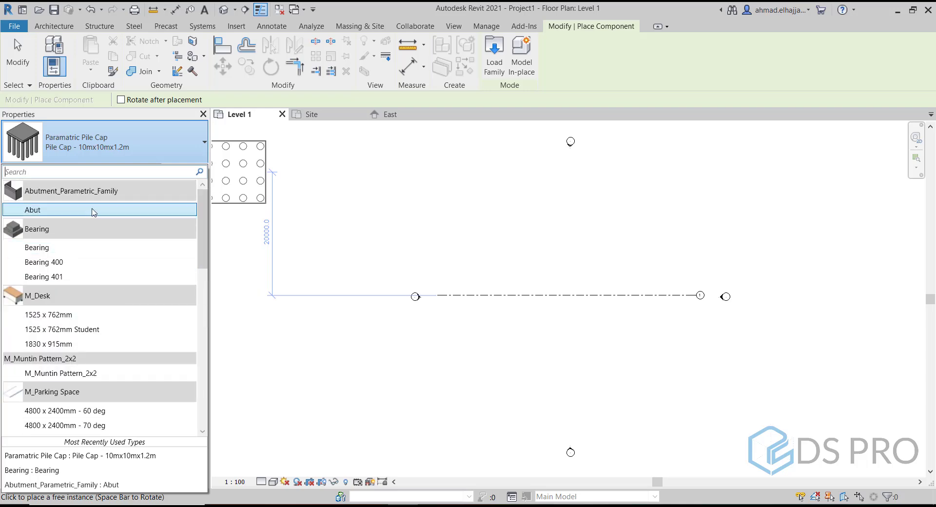
pyautogui.click(94, 209)
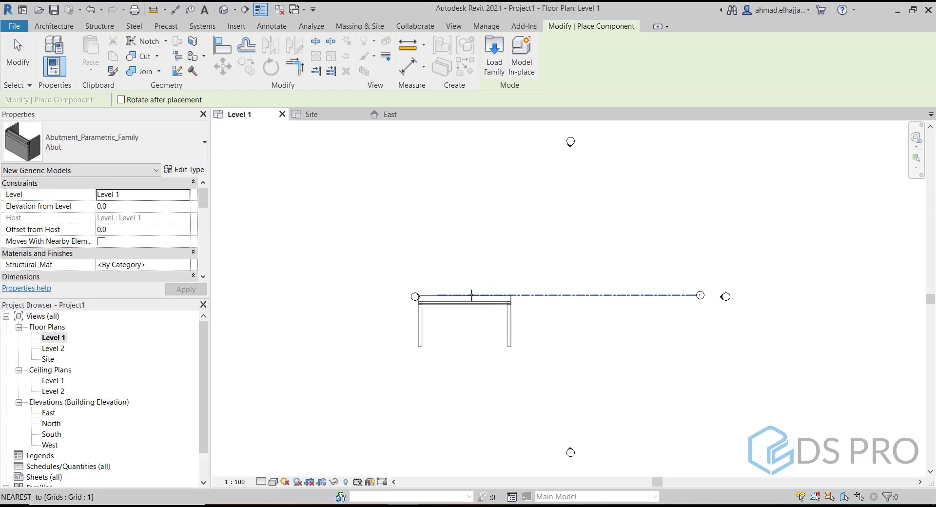
pyautogui.press('space')
pyautogui.press('space')
pyautogui.press('space')
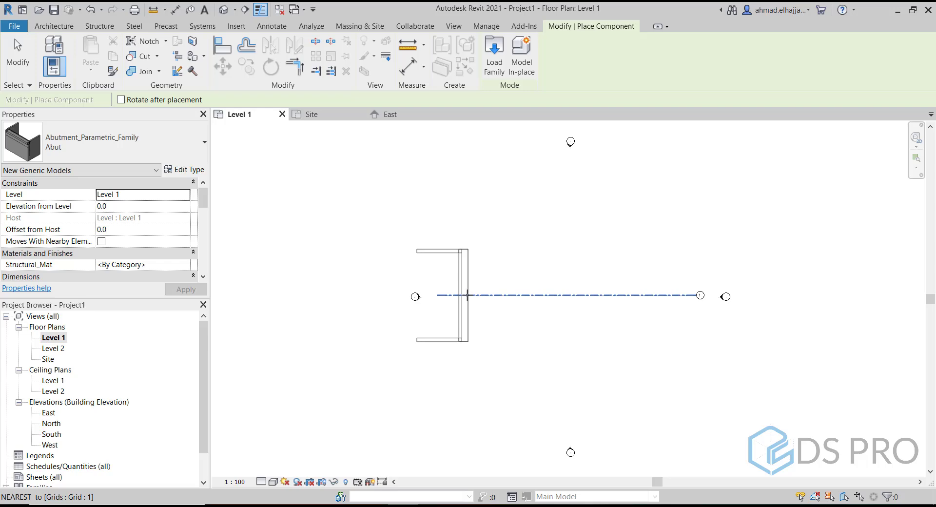
pyautogui.click(472, 295)
pyautogui.press('Escape')
pyautogui.press('Escape')
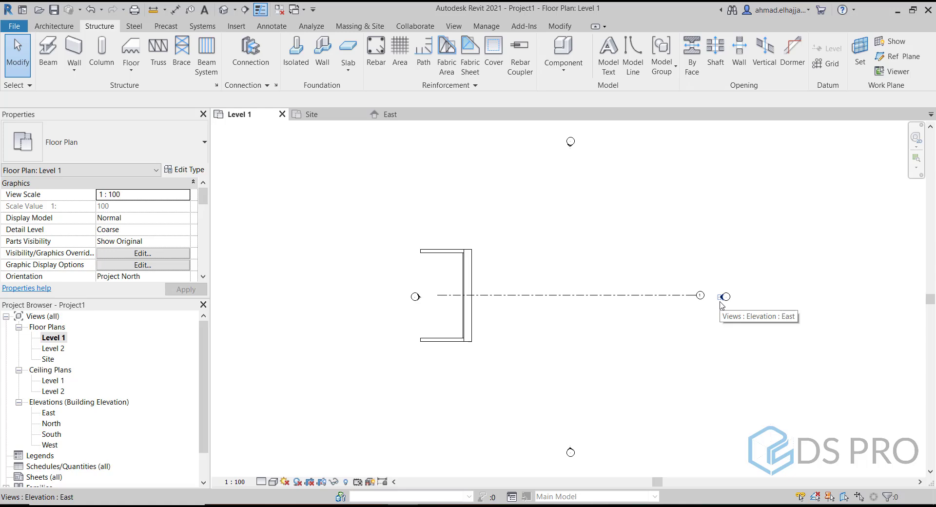
# In the Site plan, place a Bearing component of type Bearing 400 on the abutment seat near its south end.
pyautogui.doubleClick(50, 359)
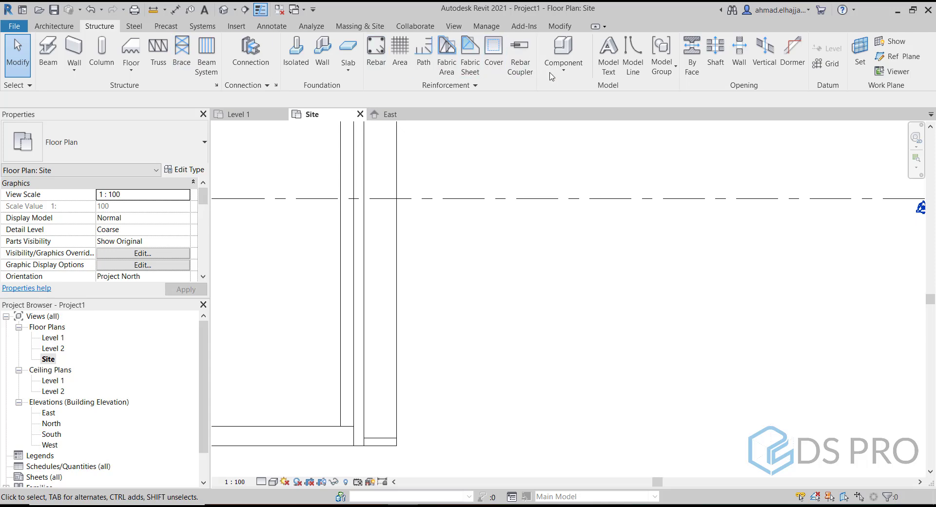
pyautogui.click(564, 66)
pyautogui.click(551, 93)
pyautogui.click(91, 142)
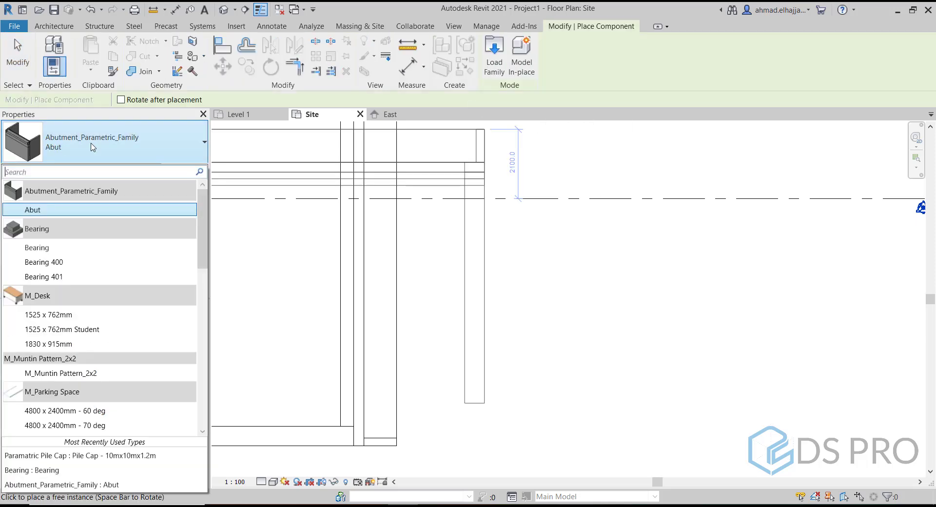
pyautogui.click(66, 268)
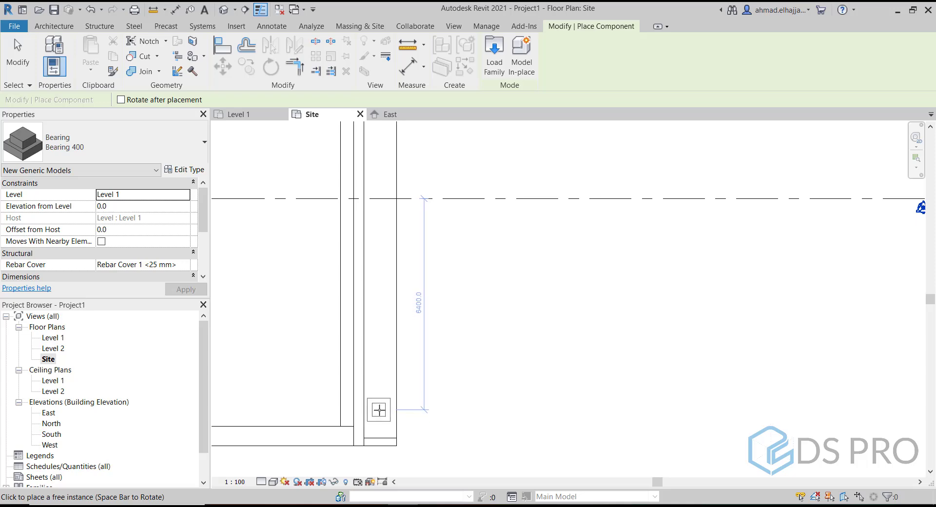
pyautogui.press('Escape')
pyautogui.press('Escape')
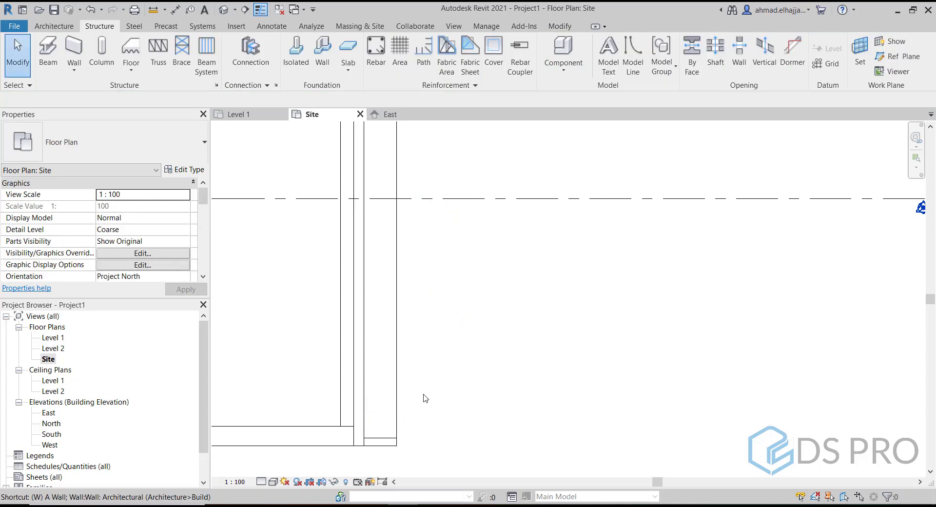
pyautogui.press('f')
pyautogui.moveTo(420, 395); pyautogui.dragTo(410, 326, button='middle')
pyautogui.scroll(1, 399, 345)
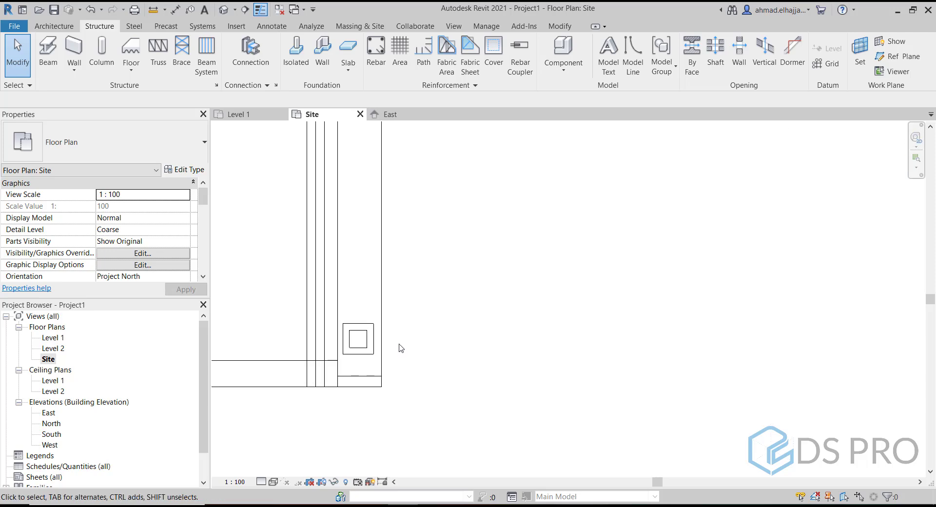
# Add an aligned dimension string across the abutment seat, from its west edge through the bearing's centre to its east edge.
pyautogui.click(271, 26)
pyautogui.click(51, 54)
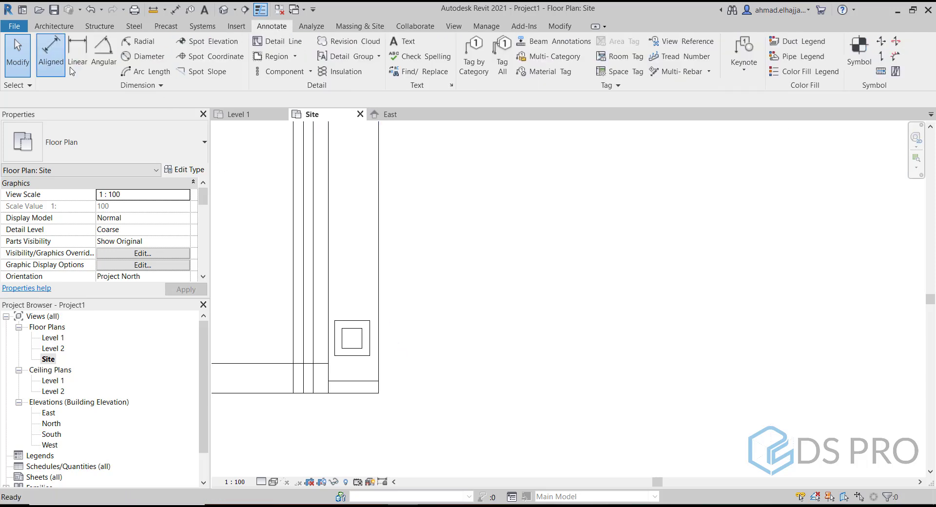
pyautogui.scroll(3, 337, 356)
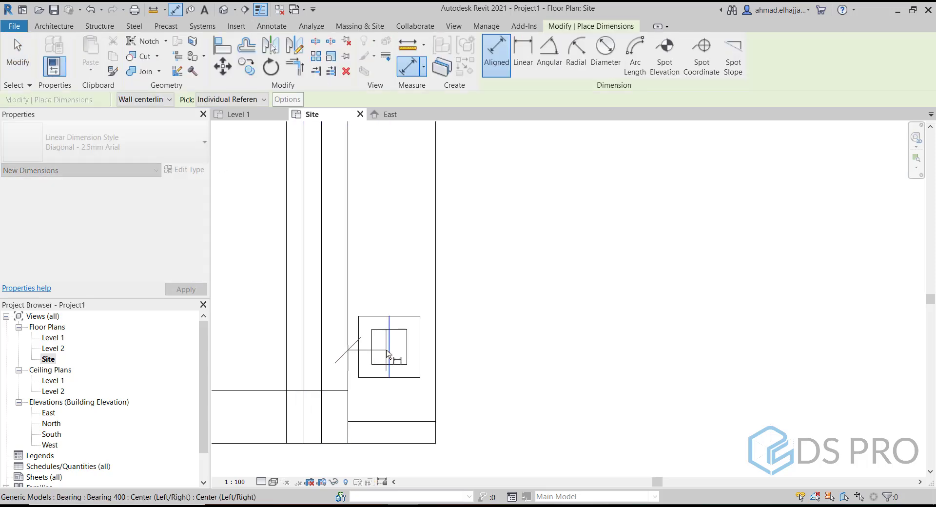
pyautogui.click(388, 353)
pyautogui.click(436, 359)
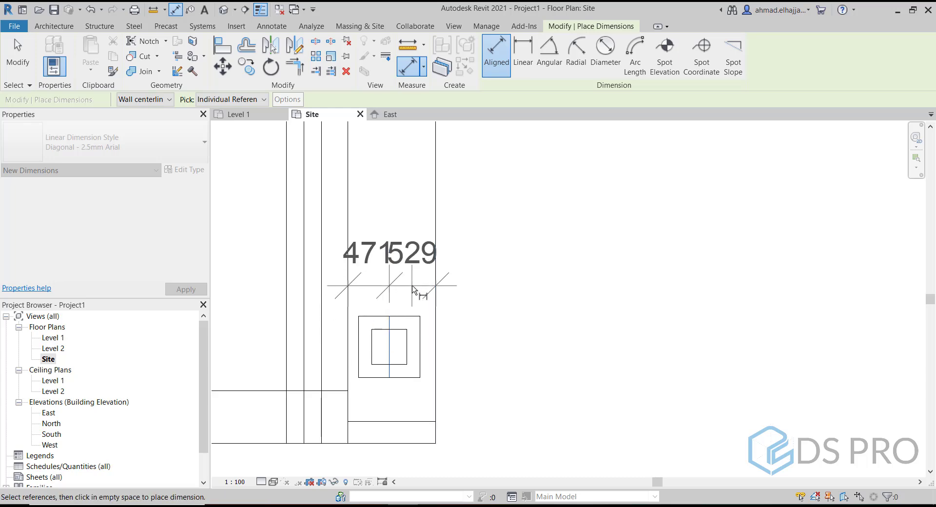
pyautogui.click(412, 289)
pyautogui.press('Escape')
pyautogui.press('Escape')
# Centre the bearing across the seat by making the dimension string's segments equal, and delete the dimension string.
pyautogui.click(400, 336)
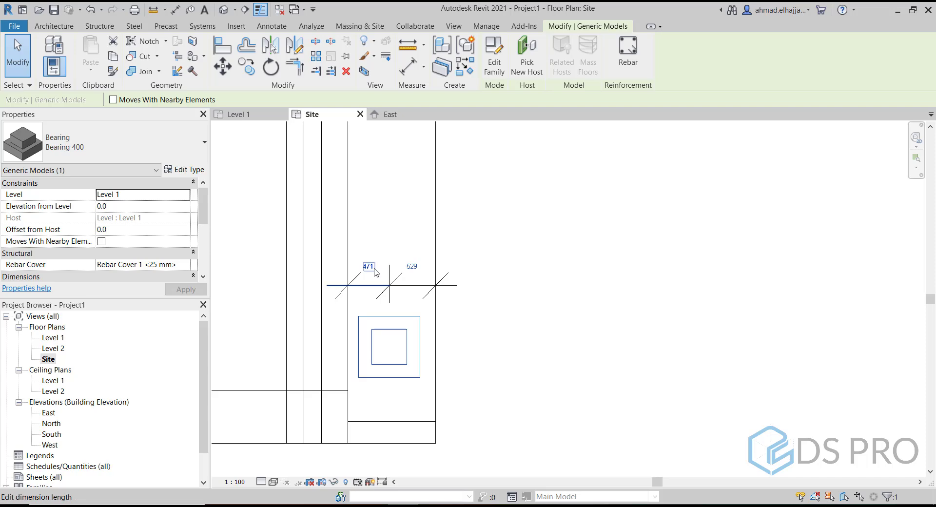
pyautogui.press('Escape')
pyautogui.click(389, 286)
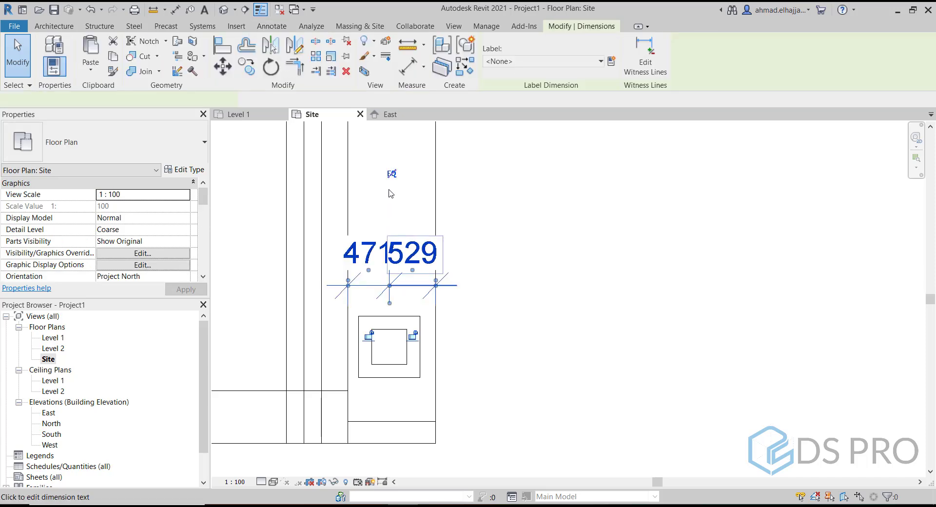
pyautogui.click(391, 175)
pyautogui.click(478, 305)
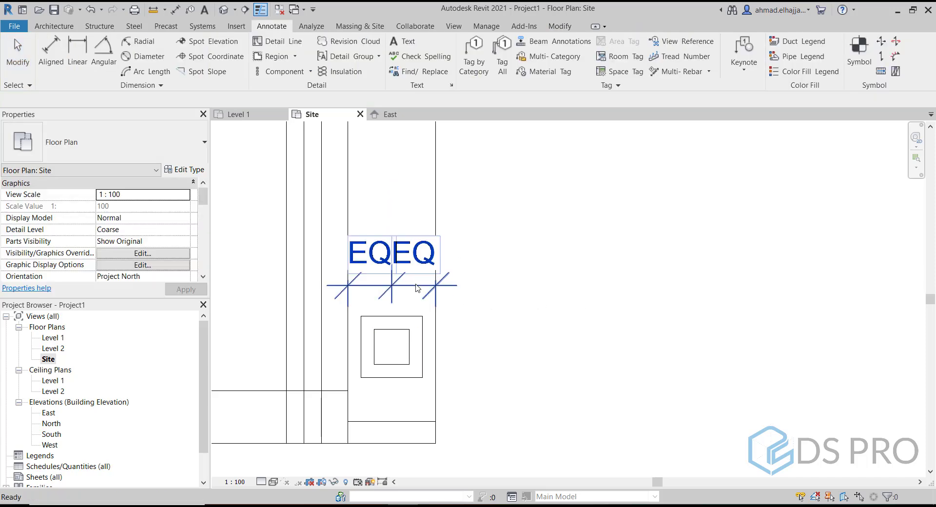
pyautogui.click(418, 288)
pyautogui.press('Delete')
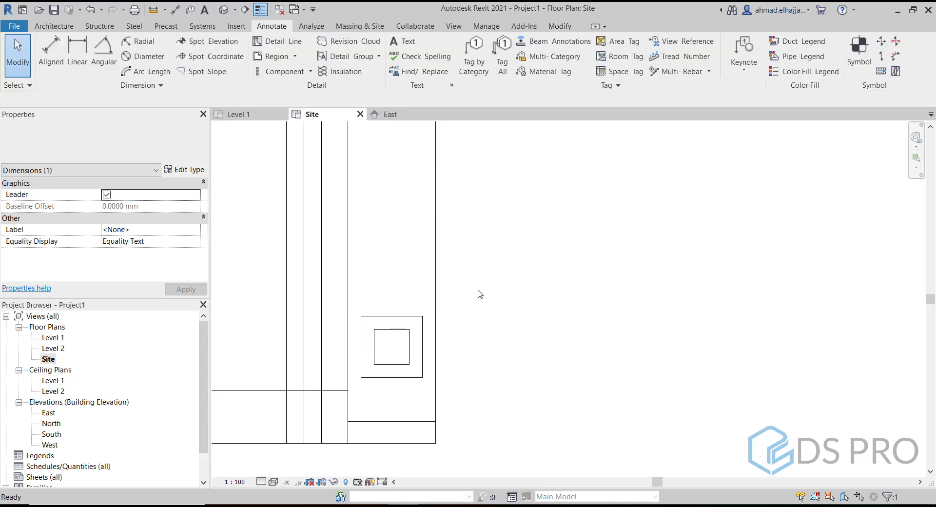
pyautogui.click(735, 487)
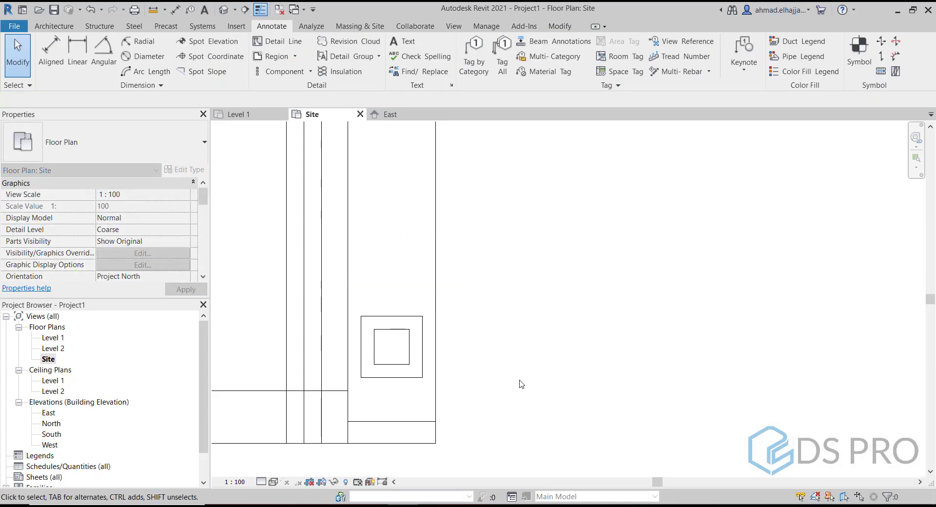
# Open the East elevation view and set its visual style to Wireframe.
pyautogui.scroll(-6, 490, 377)
pyautogui.moveTo(502, 371); pyautogui.dragTo(447, 359, button='middle')
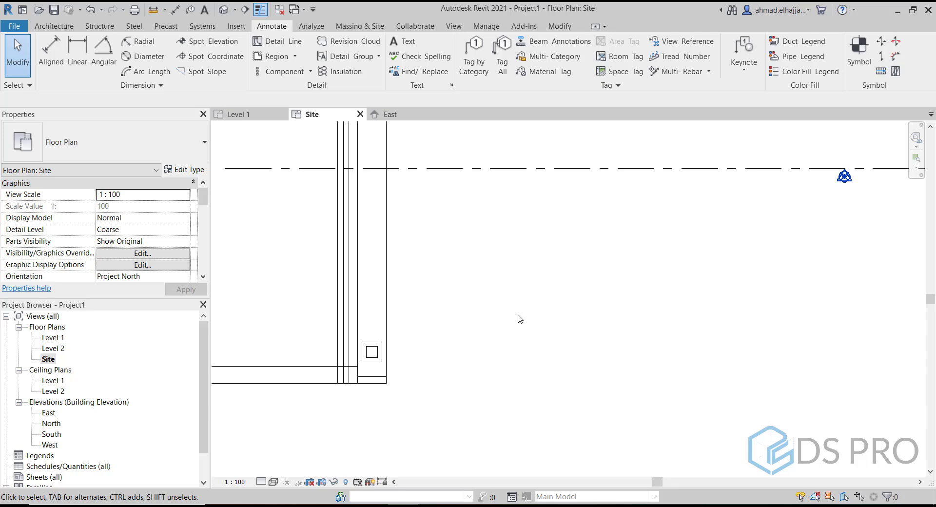
pyautogui.scroll(-5, 520, 319)
pyautogui.click(853, 266)
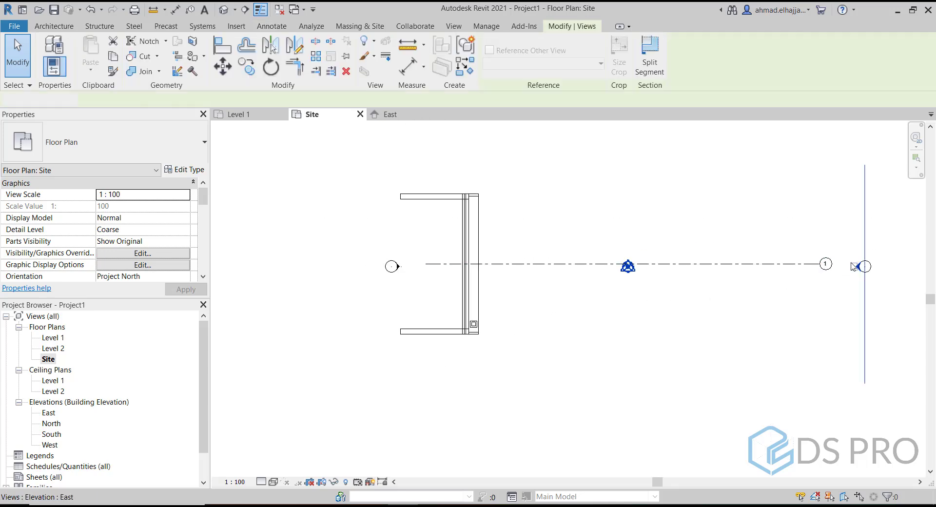
pyautogui.doubleClick(853, 266)
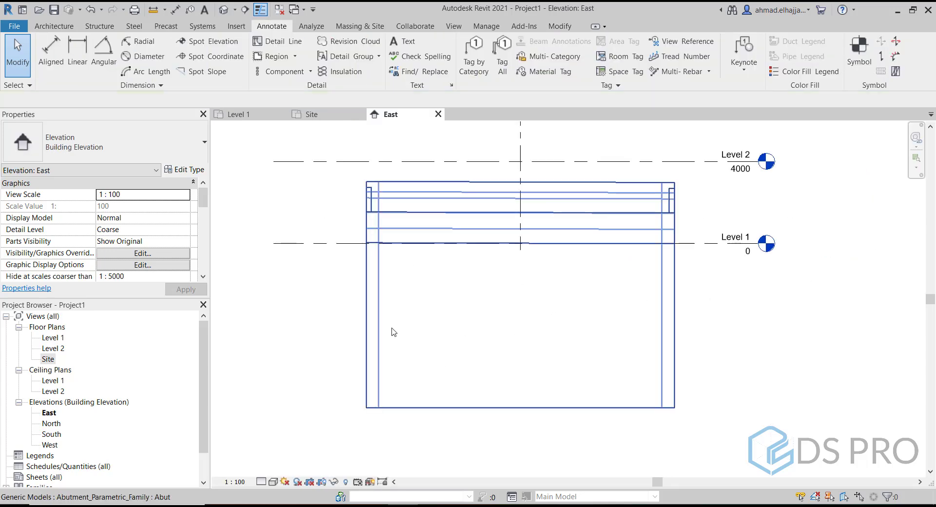
pyautogui.click(274, 482)
pyautogui.click(290, 424)
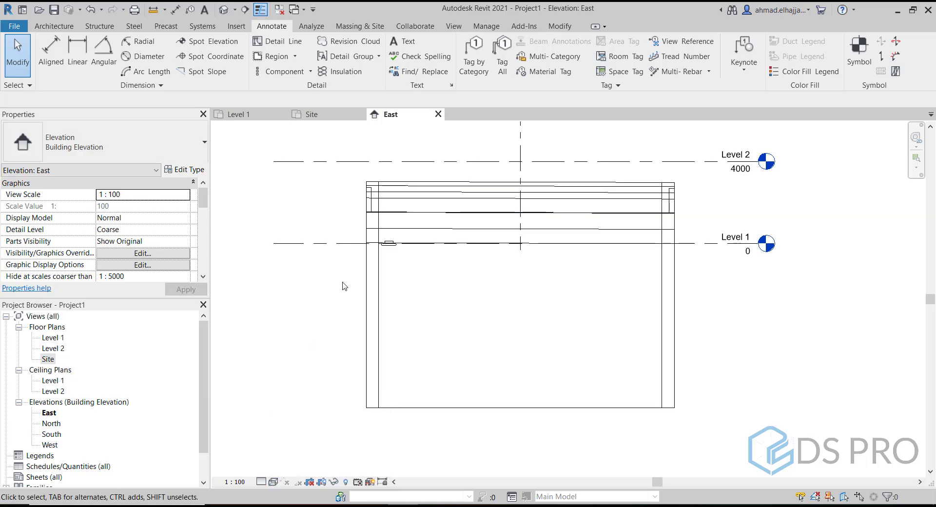
# Move the bearing vertically from Level 1 up to the top surface of the abutment seat.
pyautogui.moveTo(328, 299); pyautogui.dragTo(422, 225)
pyautogui.press('m')
pyautogui.press('v')
pyautogui.scroll(2, 400, 228)
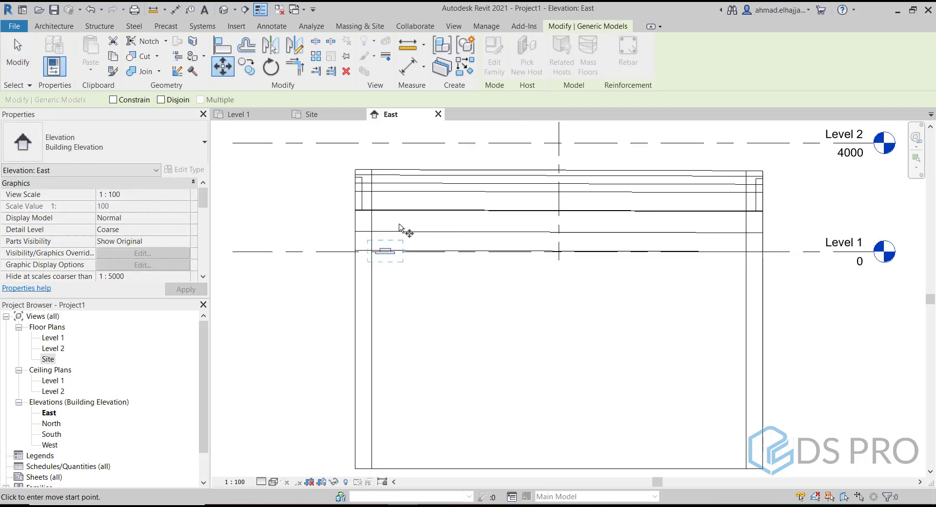
pyautogui.scroll(3, 400, 228)
pyautogui.click(378, 254)
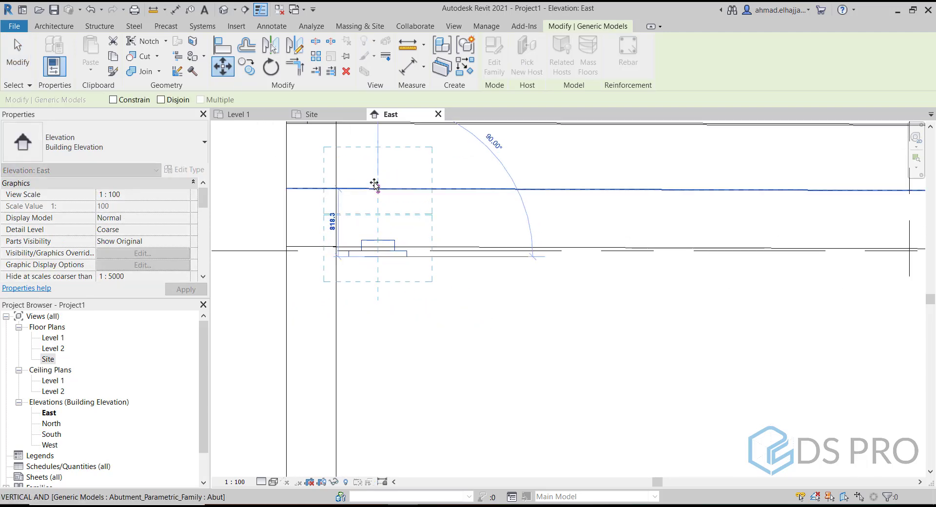
pyautogui.moveTo(374, 184); pyautogui.dragTo(376, 308, button='middle')
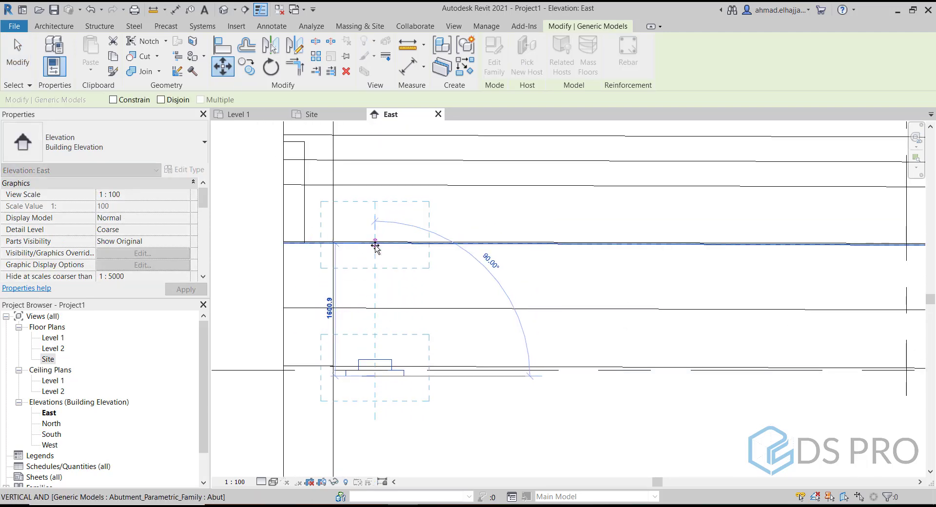
pyautogui.click(375, 244)
pyautogui.click(251, 189)
pyautogui.moveTo(254, 190); pyautogui.dragTo(273, 261, button='middle')
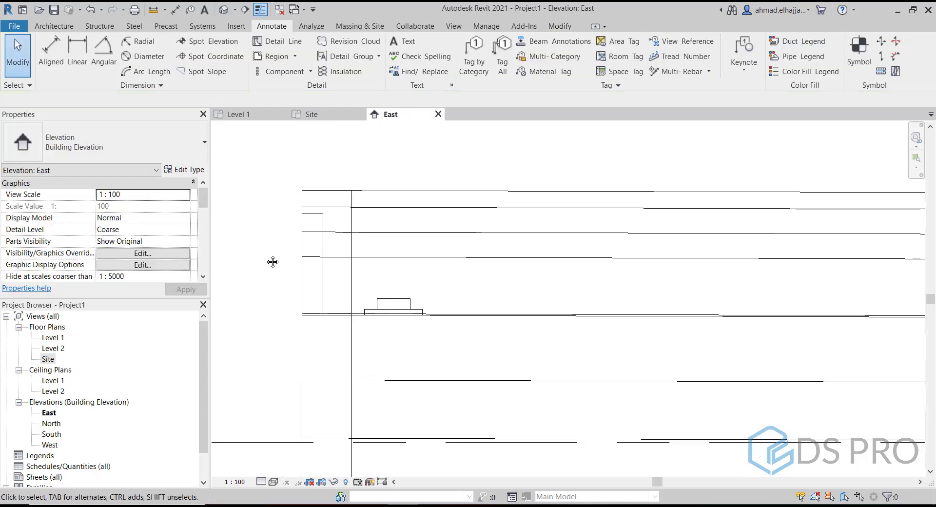
# Create two vertical reference planes offset 1250 mm inward from the abutment's south and north outer edges.
pyautogui.press('r')
pyautogui.press('p')
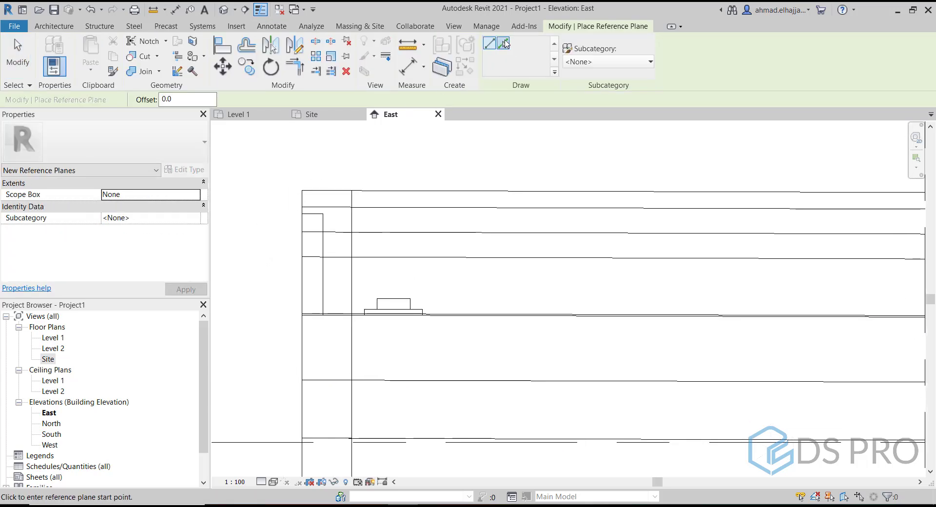
pyautogui.click(504, 44)
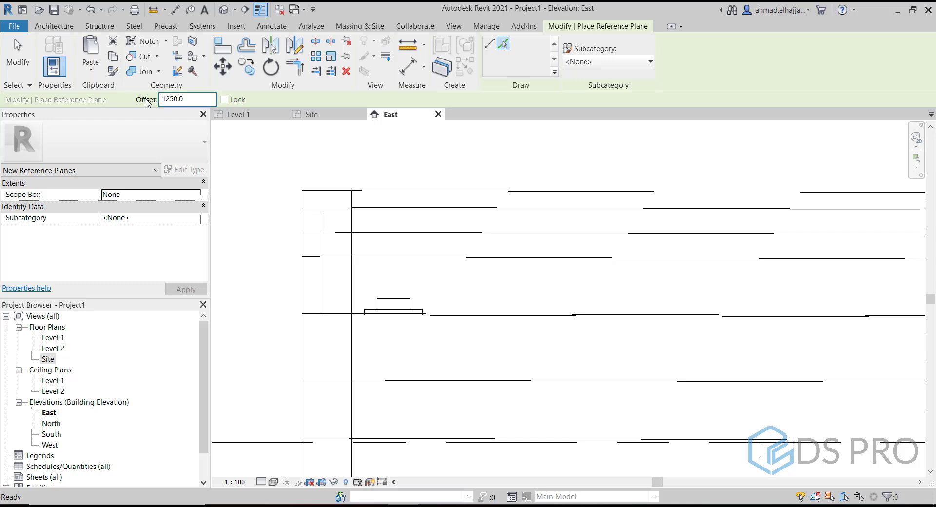
pyautogui.click(306, 289)
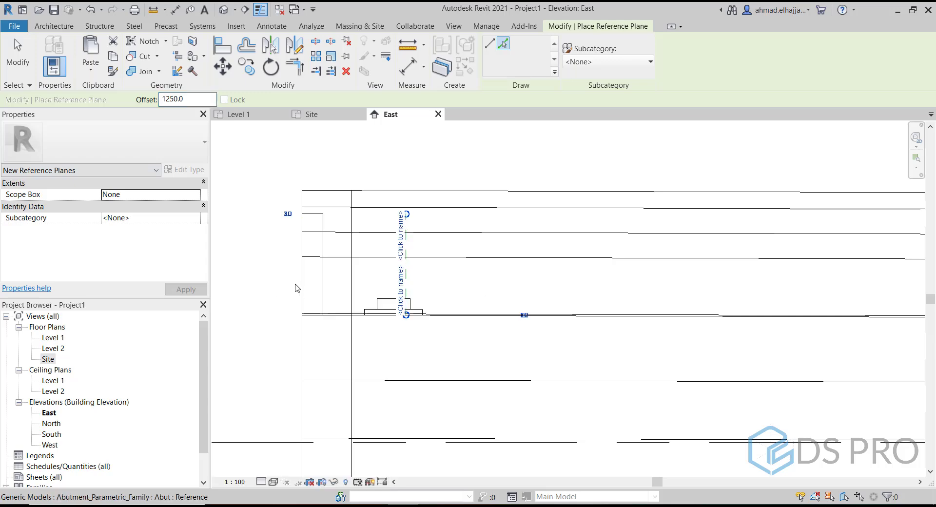
pyautogui.scroll(-4, 295, 284)
pyautogui.moveTo(754, 303); pyautogui.dragTo(363, 305, button='middle')
pyautogui.scroll(3, 618, 285)
pyautogui.scroll(-1, 618, 286)
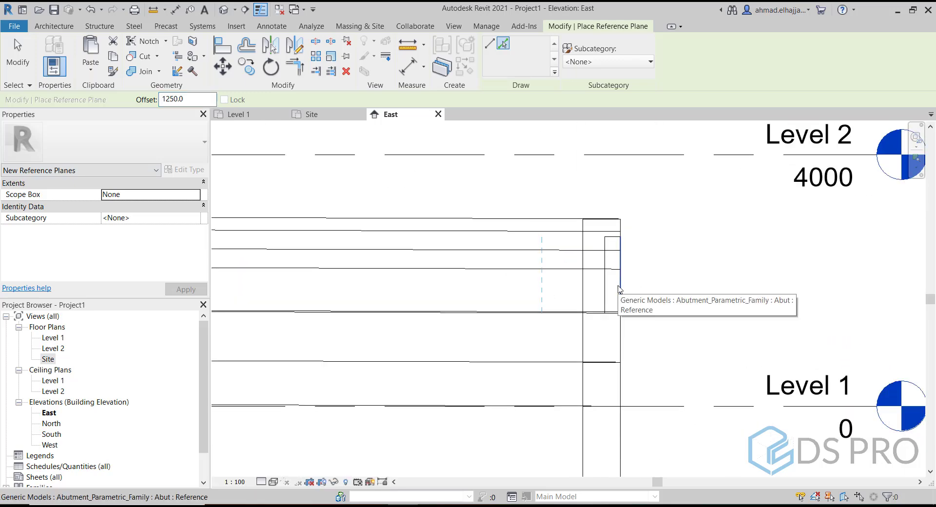
pyautogui.click(618, 287)
pyautogui.scroll(-5, 618, 286)
pyautogui.moveTo(538, 299); pyautogui.dragTo(764, 274, button='middle')
pyautogui.press('Escape')
pyautogui.press('Escape')
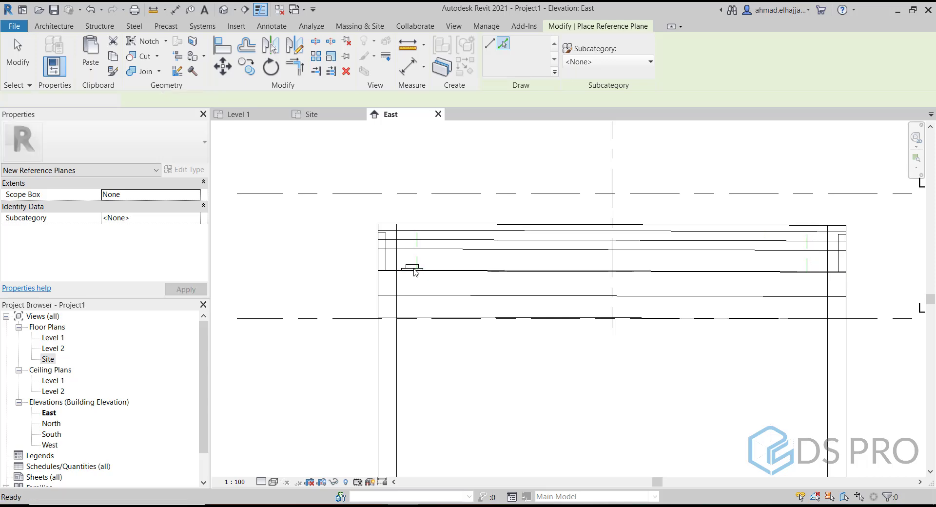
# Move the bearing by its base midpoint onto the lower end of the southern reference plane.
pyautogui.scroll(3, 412, 265)
pyautogui.click(408, 266)
pyautogui.click(223, 66)
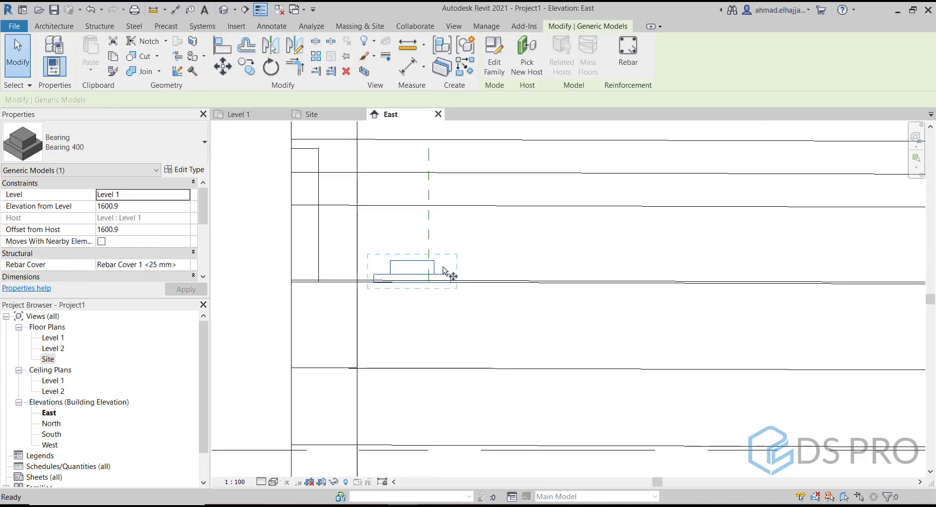
pyautogui.scroll(4, 390, 296)
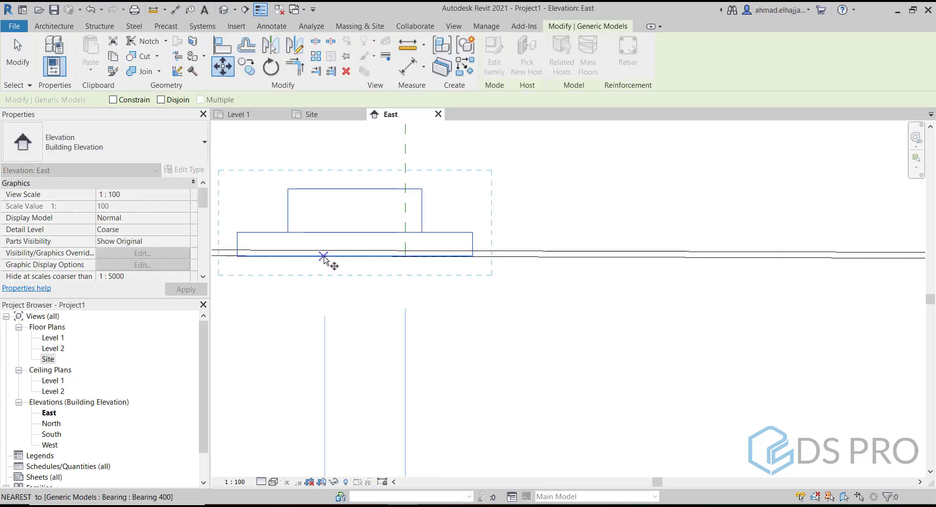
pyautogui.click(355, 257)
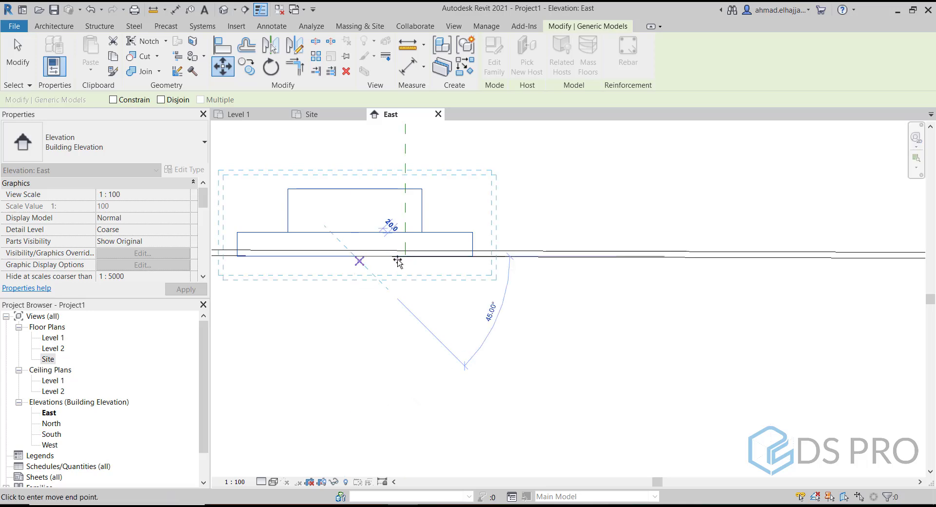
pyautogui.scroll(4, 402, 262)
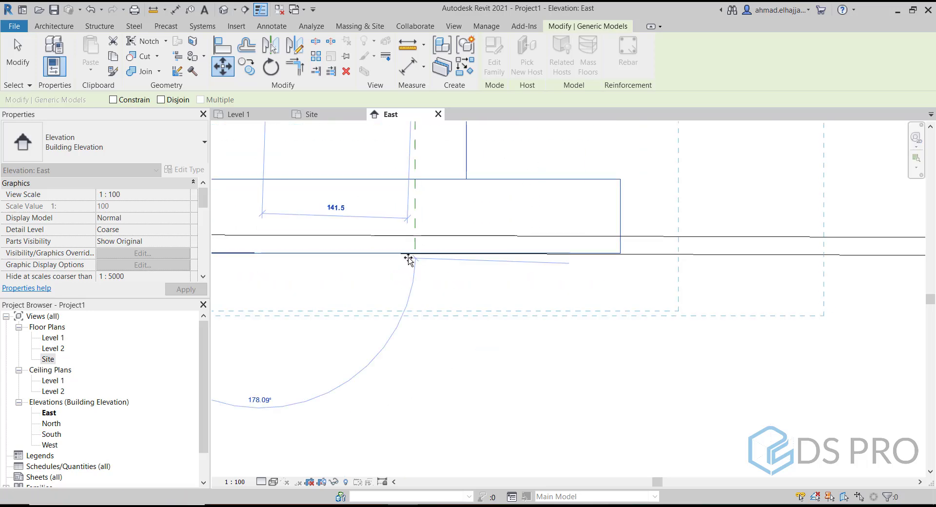
pyautogui.click(414, 257)
pyautogui.scroll(-5, 413, 257)
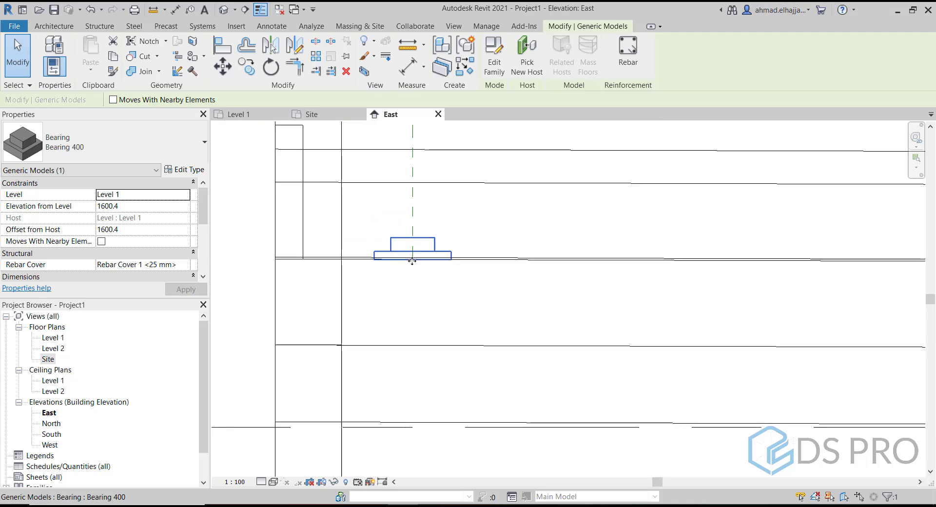
# Array the bearing as a grouped linear array of 5, from its base midpoint to the northern reference plane as the last position.
pyautogui.moveTo(771, 280); pyautogui.dragTo(599, 285, button='middle')
pyautogui.moveTo(284, 283); pyautogui.dragTo(425, 265, button='middle')
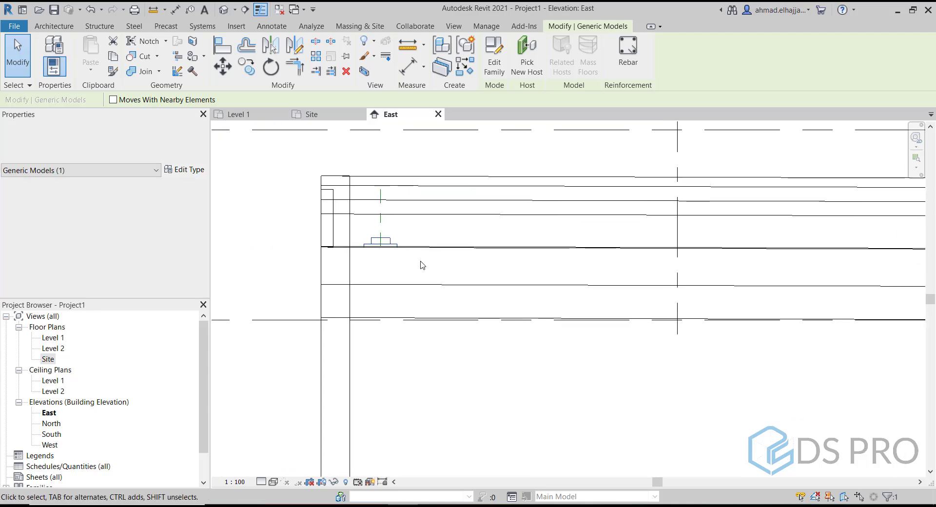
pyautogui.click(317, 60)
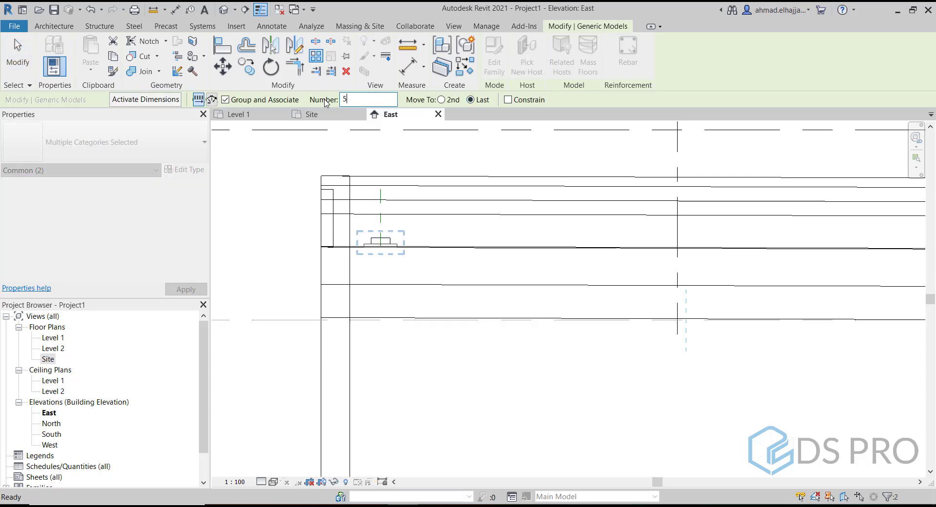
pyautogui.scroll(8, 390, 250)
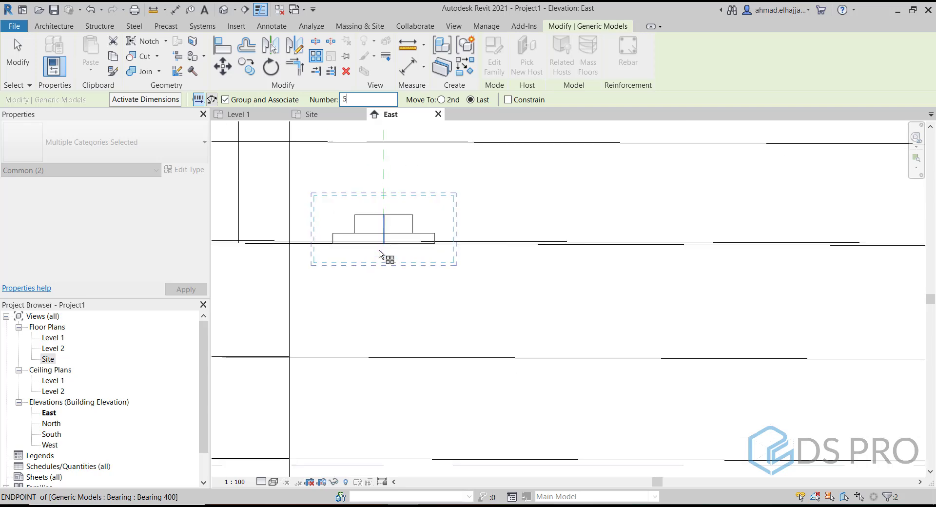
pyautogui.click(385, 243)
pyautogui.scroll(-4, 469, 212)
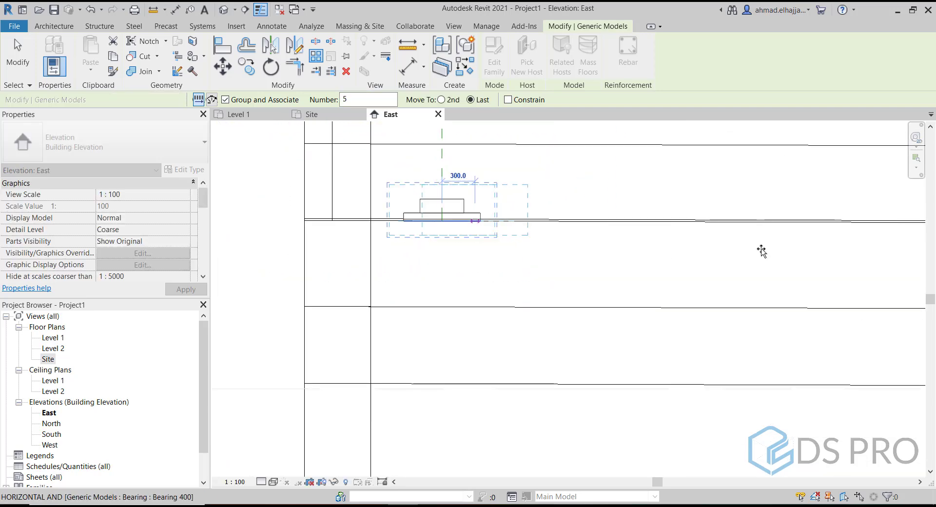
pyautogui.scroll(-2, 762, 251)
pyautogui.moveTo(785, 260); pyautogui.dragTo(537, 261, button='middle')
pyautogui.moveTo(819, 244); pyautogui.dragTo(570, 222, button='middle')
pyautogui.scroll(6, 606, 234)
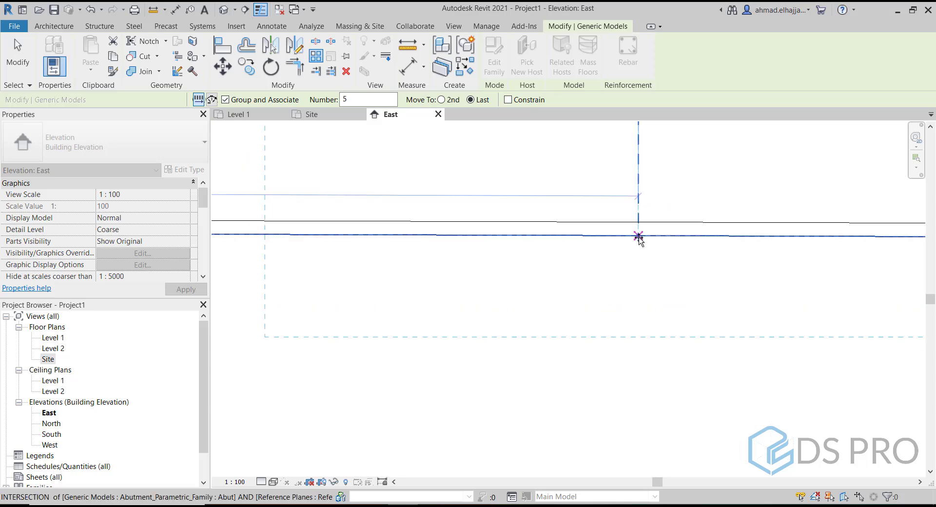
pyautogui.click(637, 236)
pyautogui.scroll(-4, 577, 258)
pyautogui.scroll(-4, 576, 258)
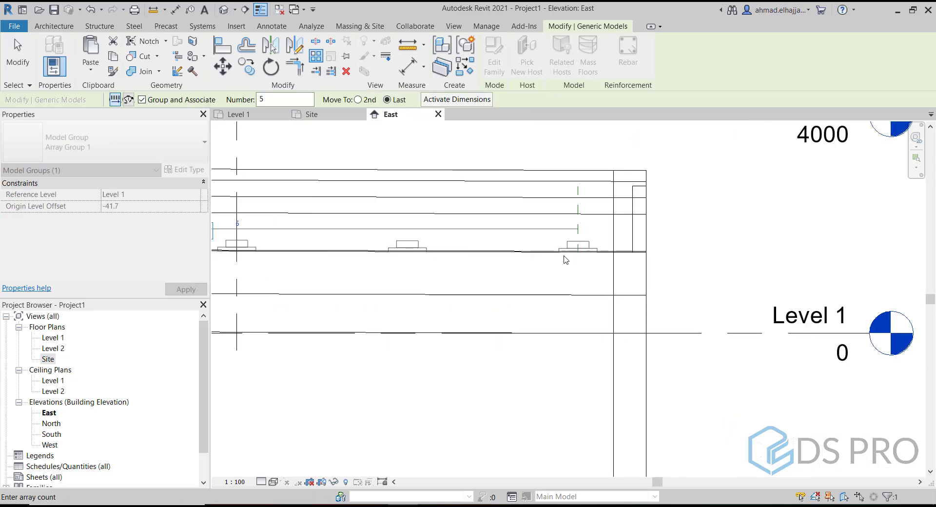
pyautogui.press('Return')
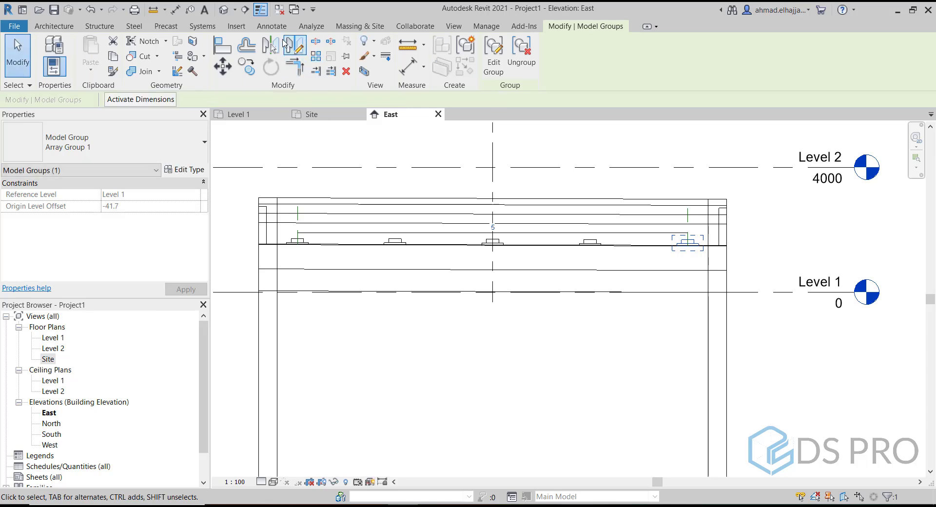
# Add an aligned dimension between the centres of the two southernmost bearings, just above them.
pyautogui.click(271, 26)
pyautogui.click(76, 51)
pyautogui.scroll(2, 297, 258)
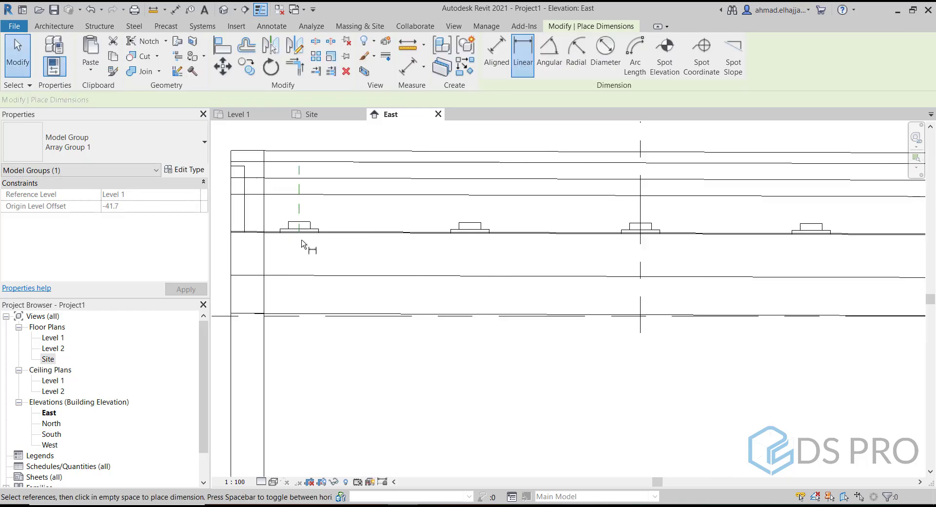
pyautogui.press('d')
pyautogui.press('i')
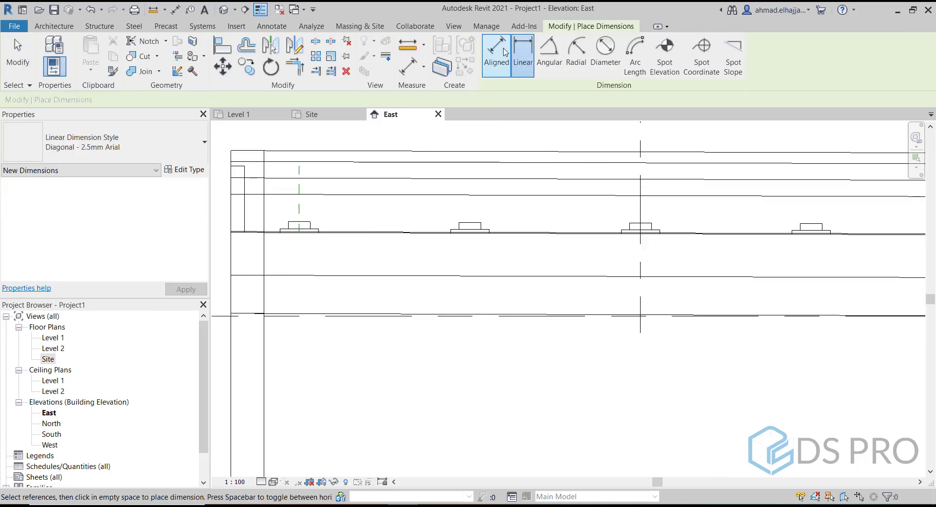
pyautogui.click(297, 227)
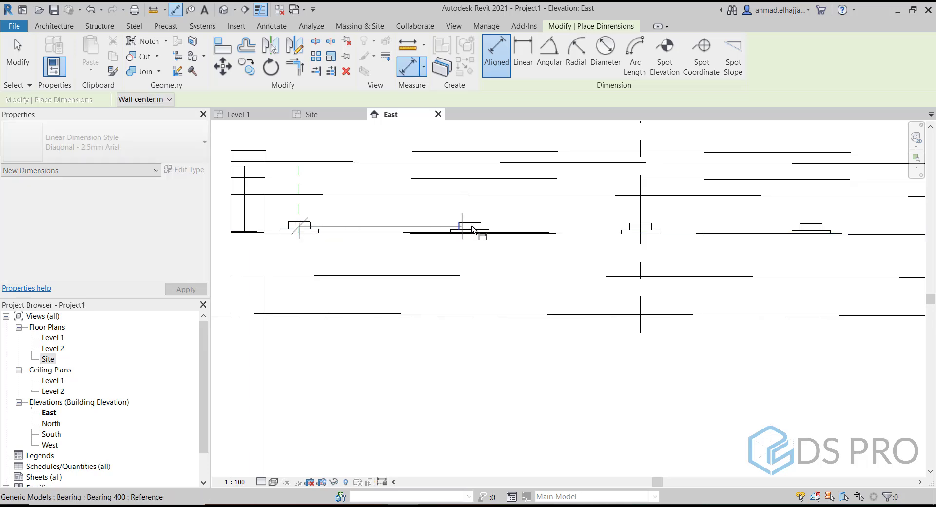
pyautogui.click(468, 226)
pyautogui.click(433, 215)
pyautogui.press('Escape')
pyautogui.press('Escape')
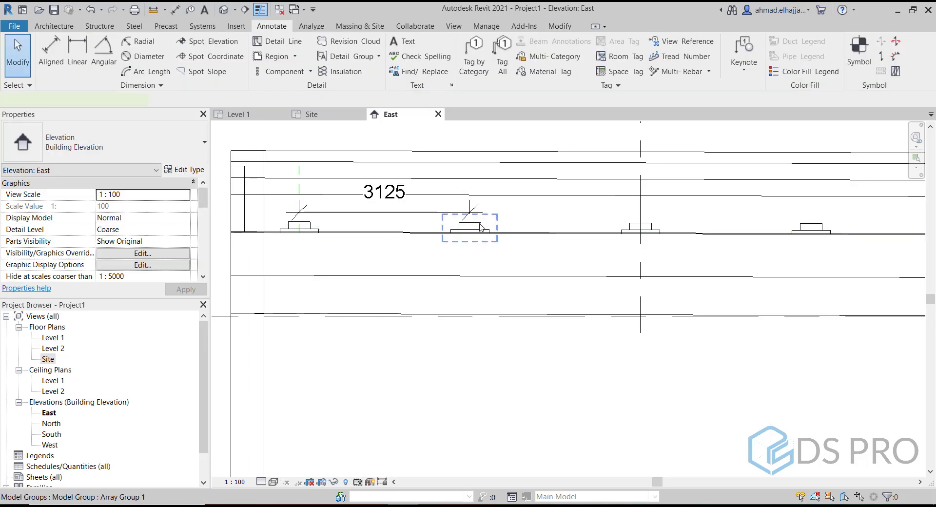
# Change the bearing array count to 6.
pyautogui.click(469, 225)
pyautogui.click(641, 206)
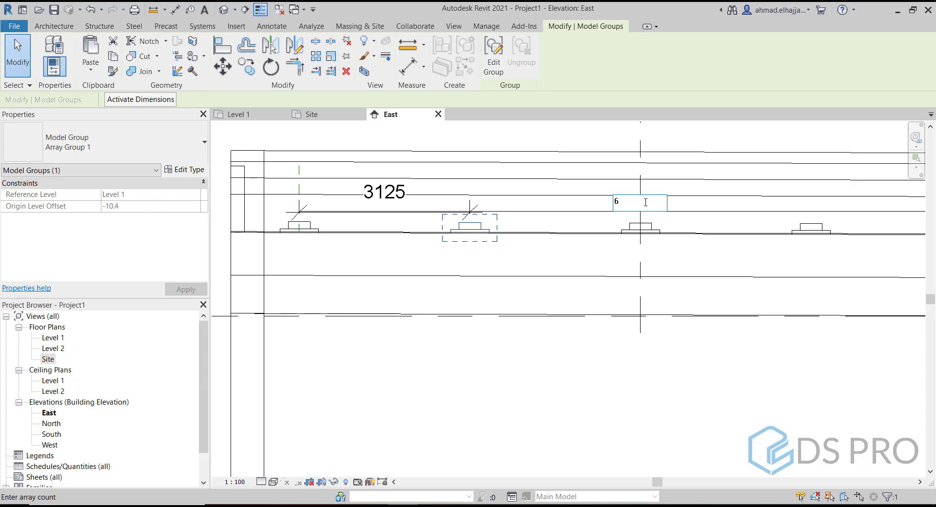
pyautogui.press('Return')
pyautogui.click(526, 273)
pyautogui.scroll(-2, 525, 272)
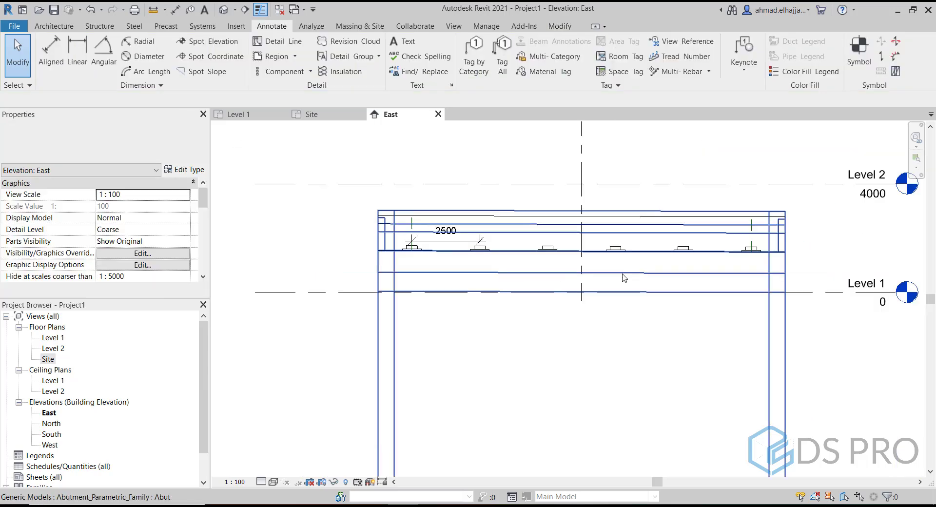
pyautogui.moveTo(622, 277); pyautogui.dragTo(566, 286, button='middle')
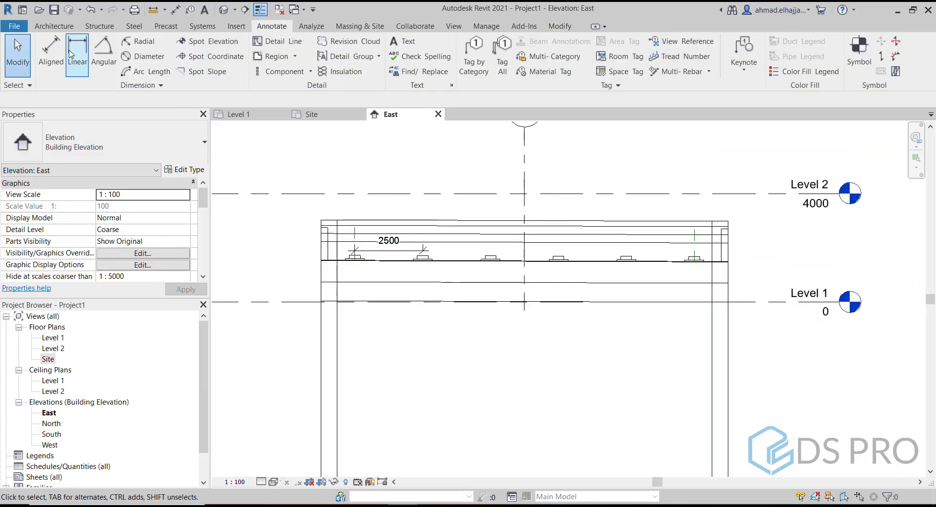
# Add an aligned dimension from the abutment's south outer edge to the southern reference plane, in line with the bearing spacing dimension.
pyautogui.click(68, 51)
pyautogui.press('Escape')
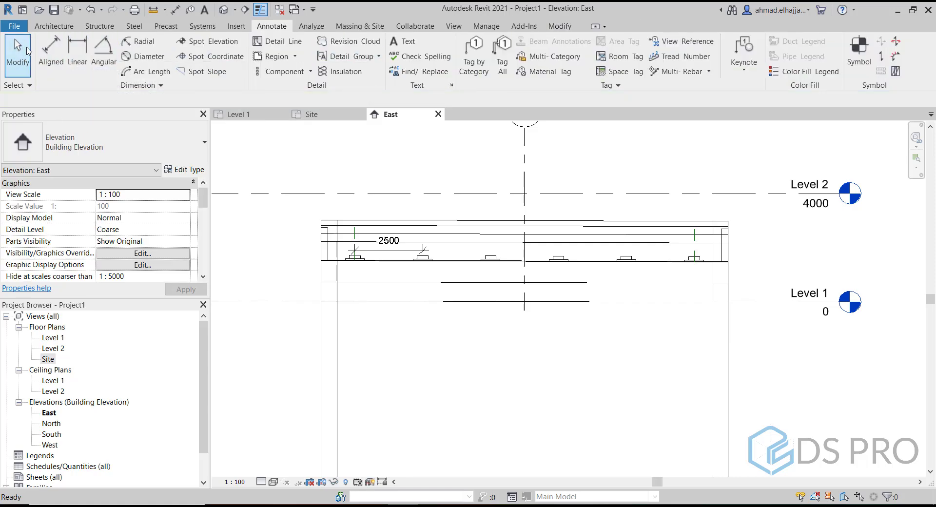
pyautogui.scroll(2, 321, 272)
pyautogui.click(322, 273)
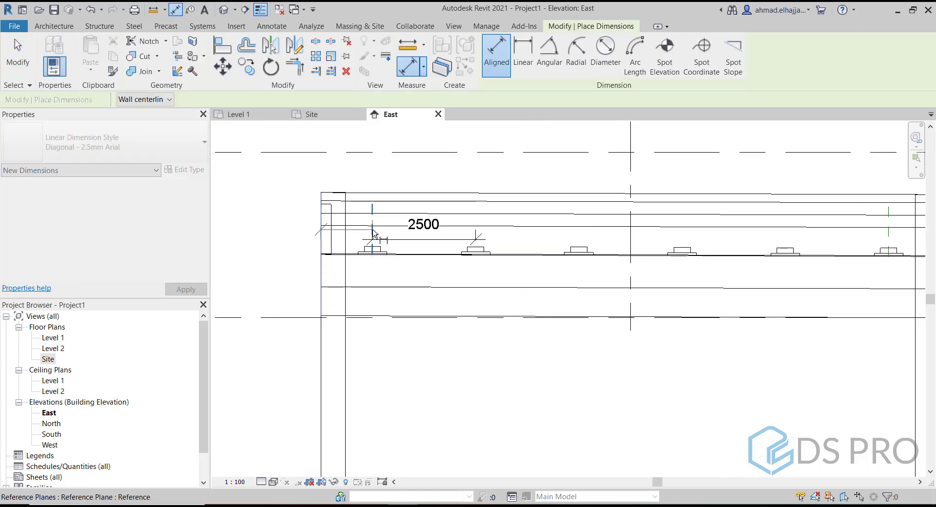
pyautogui.click(373, 234)
pyautogui.click(354, 243)
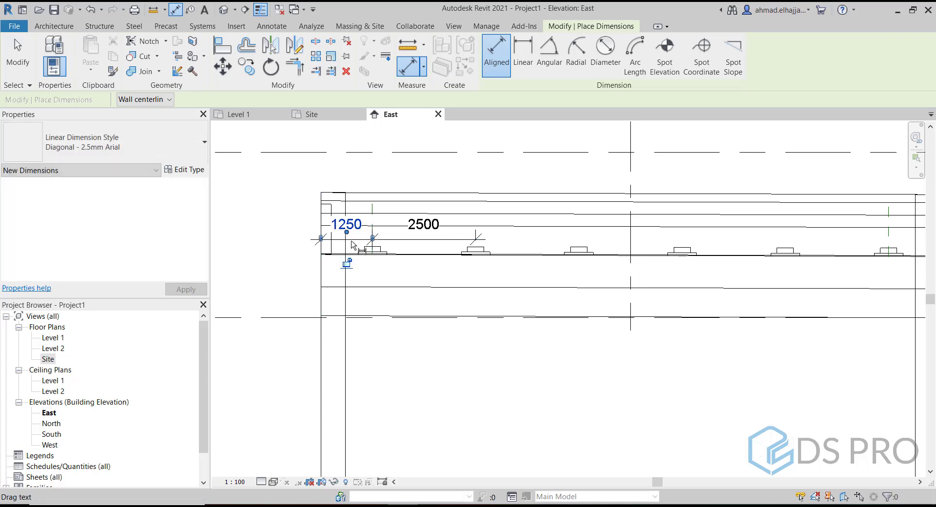
pyautogui.scroll(-5, 354, 243)
pyautogui.press('Escape')
pyautogui.press('Escape')
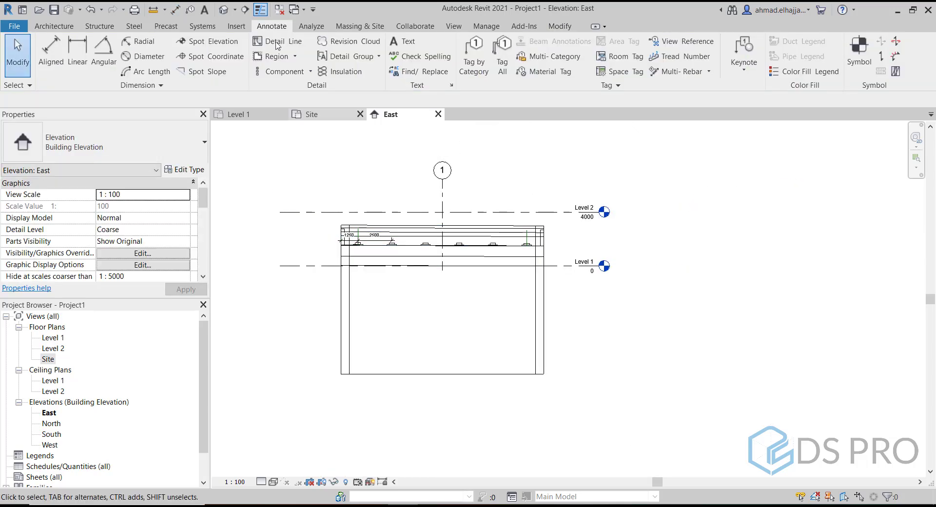
# Open the default 3D view, set its visual style to Shaded, and inspect the bearings on the abutment seat.
pyautogui.click(224, 11)
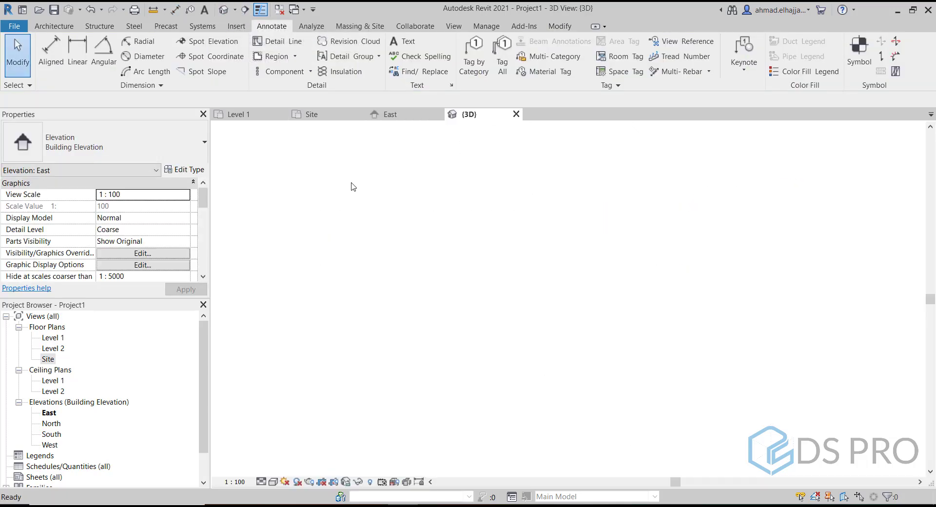
pyautogui.click(273, 482)
pyautogui.click(293, 445)
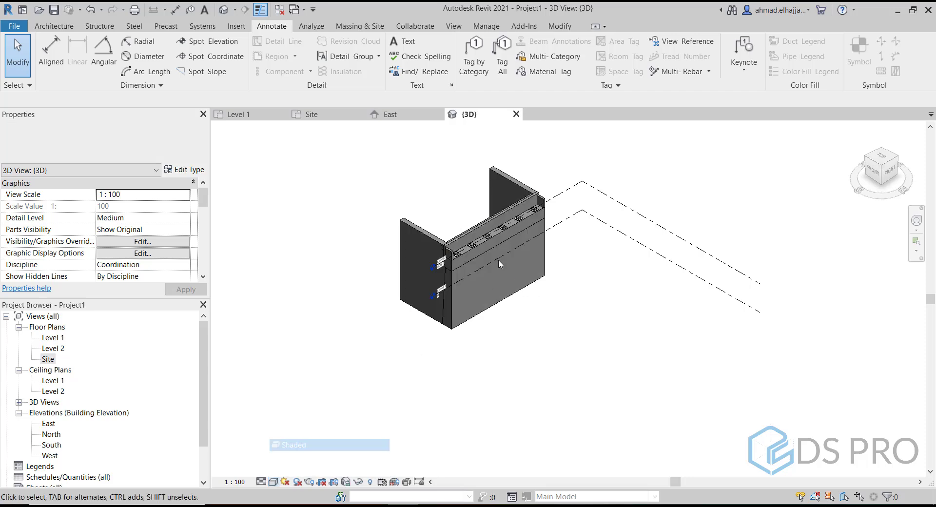
pyautogui.scroll(3, 498, 260)
pyautogui.scroll(4, 509, 265)
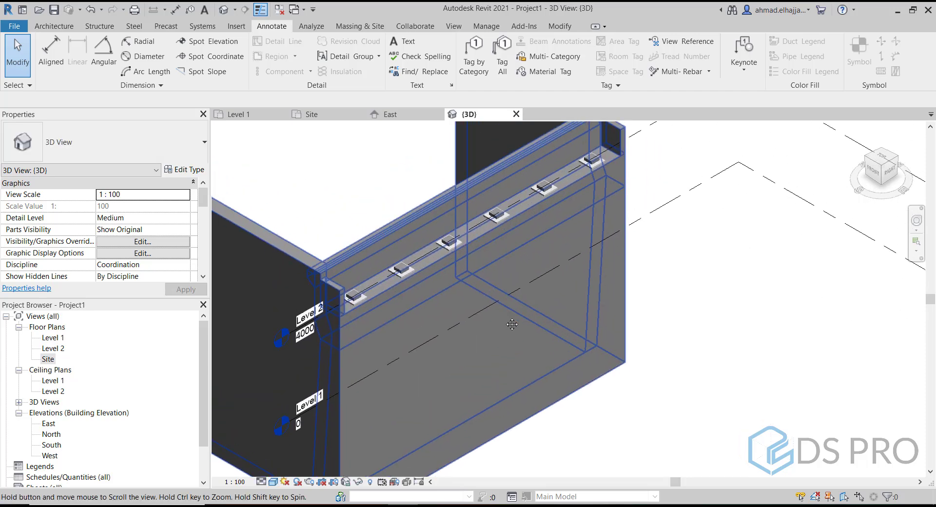
# In the Site plan, draw a vertical grid line through the bearing centres, ending about 3000 mm south of the southernmost bearing.
pyautogui.doubleClick(48, 359)
pyautogui.moveTo(547, 276); pyautogui.dragTo(448, 287, button='middle')
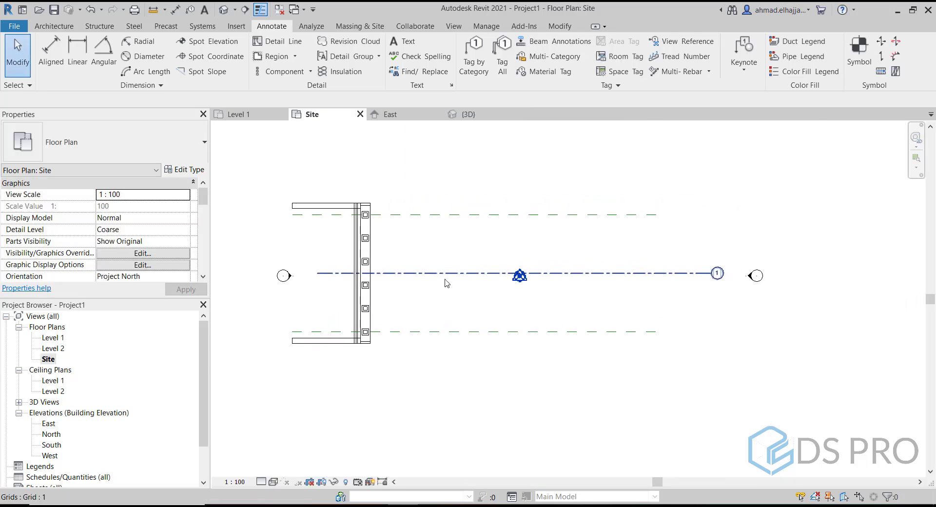
pyautogui.click(54, 25)
pyautogui.click(829, 51)
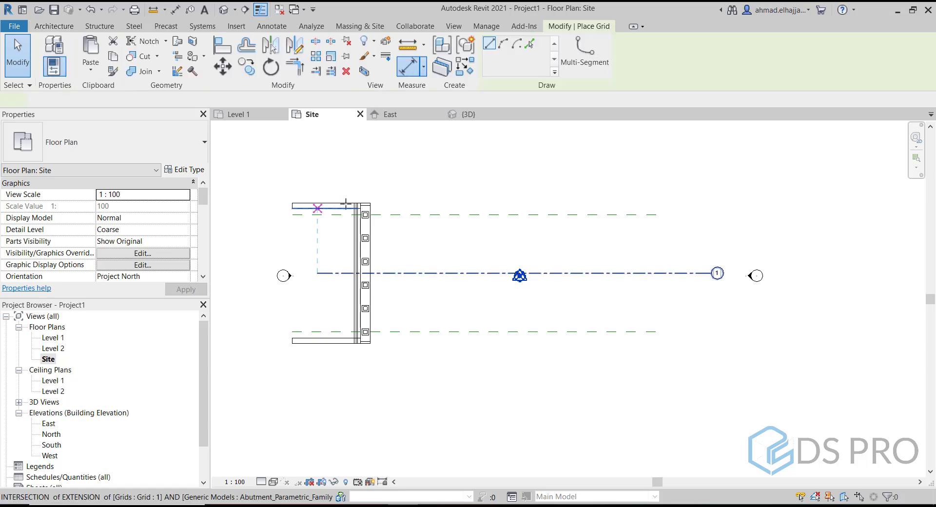
pyautogui.scroll(5, 363, 200)
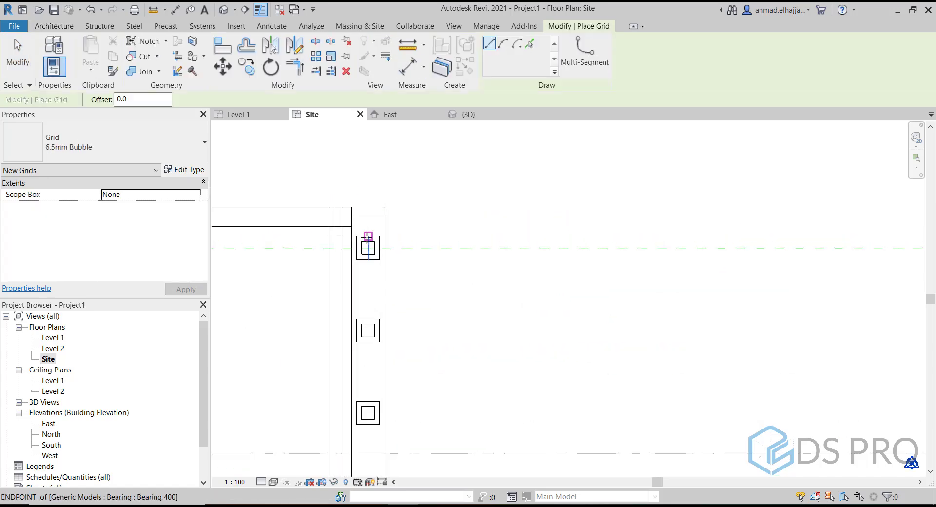
pyautogui.click(368, 237)
pyautogui.scroll(-3, 367, 278)
pyautogui.moveTo(366, 342); pyautogui.dragTo(352, 141, button='middle')
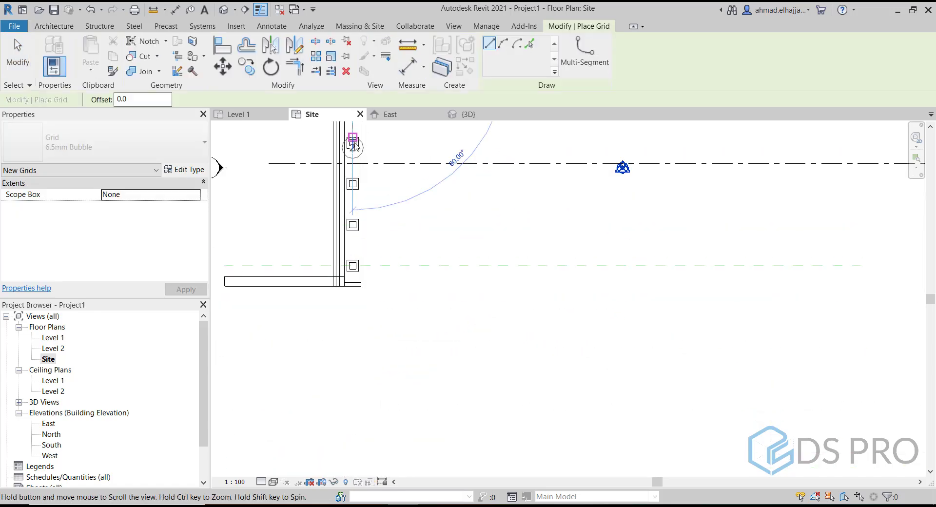
pyautogui.click(353, 312)
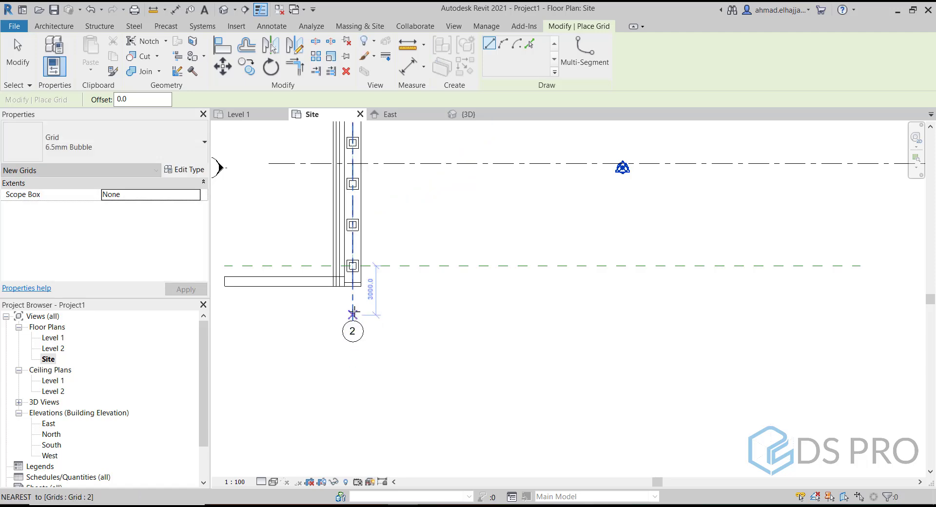
pyautogui.press('Escape')
pyautogui.press('Escape')
# Rename the new vertical grid line as Abut1.
pyautogui.click(354, 312)
pyautogui.click(353, 331)
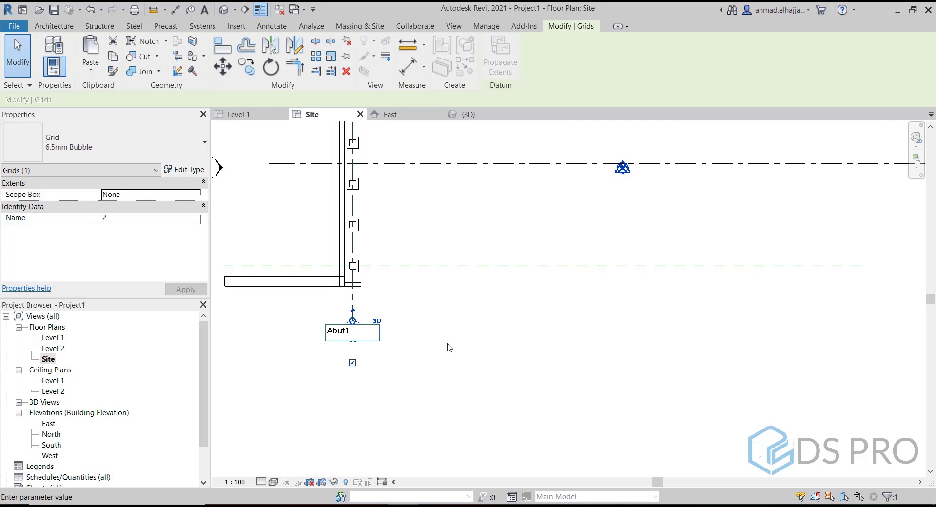
pyautogui.write('Abut1')
pyautogui.press('Return')
pyautogui.click(376, 316)
# Extend the vertical grid line's north end past the abutment's north edge.
pyautogui.scroll(-3, 359, 273)
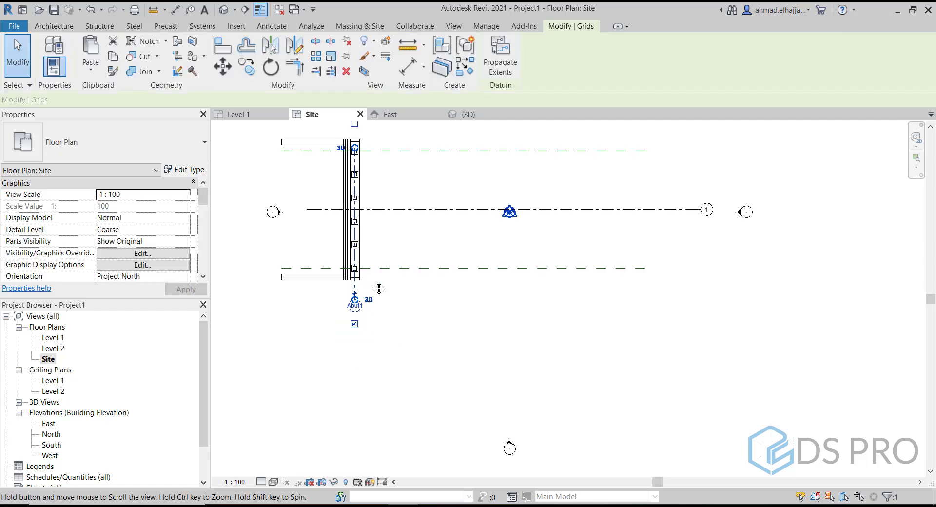
pyautogui.moveTo(379, 288); pyautogui.dragTo(381, 434, button='middle')
pyautogui.scroll(2, 355, 299)
pyautogui.moveTo(358, 291); pyautogui.dragTo(361, 256)
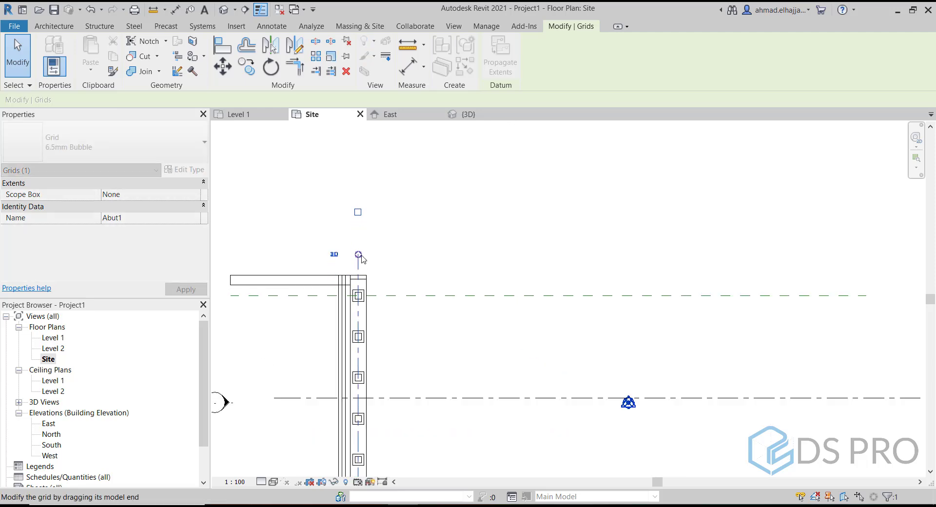
# Rename the vertical grid line through the bearings as A1.
pyautogui.scroll(-4, 361, 257)
pyautogui.moveTo(382, 325); pyautogui.dragTo(380, 244, button='middle')
pyautogui.scroll(5, 356, 347)
pyautogui.press('Escape')
pyautogui.click(357, 361)
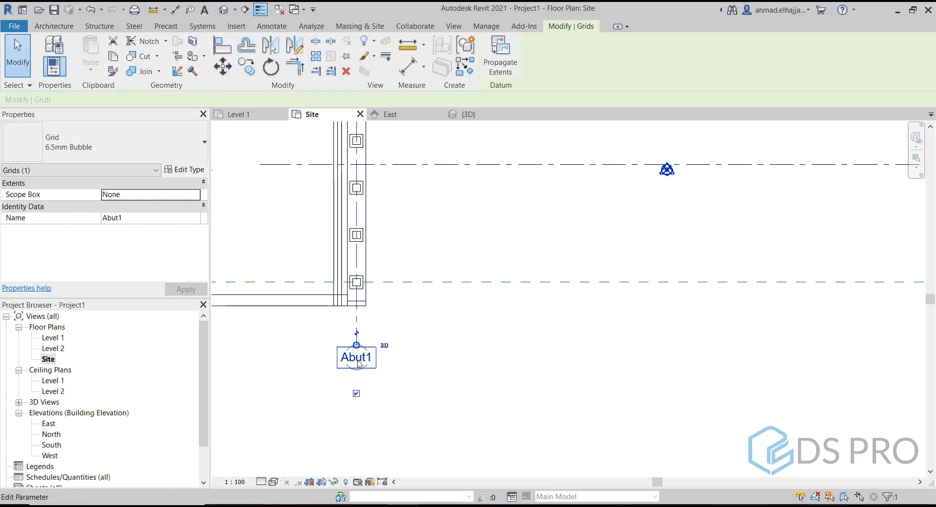
pyautogui.click(358, 361)
pyautogui.press('Return')
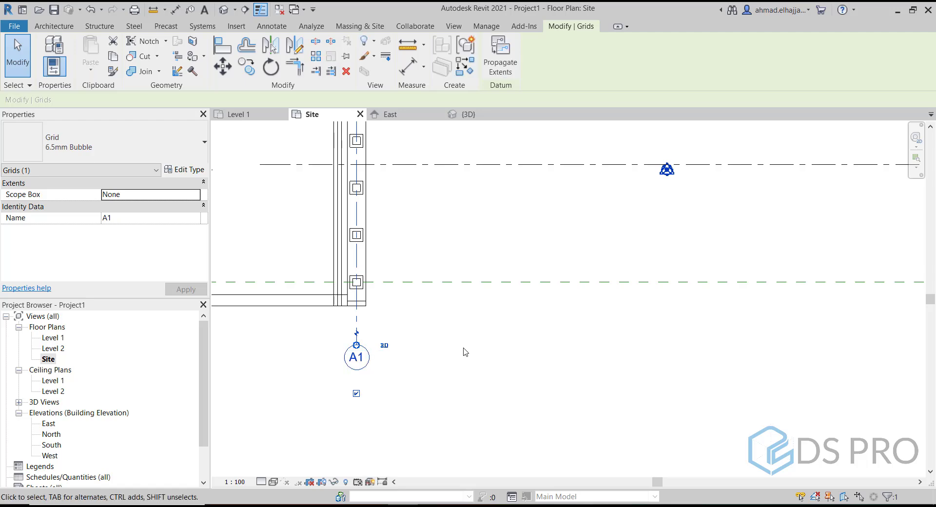
pyautogui.click(463, 348)
# Copy grid line A1 horizontally 20000 mm to the east.
pyautogui.scroll(-5, 461, 347)
pyautogui.click(409, 347)
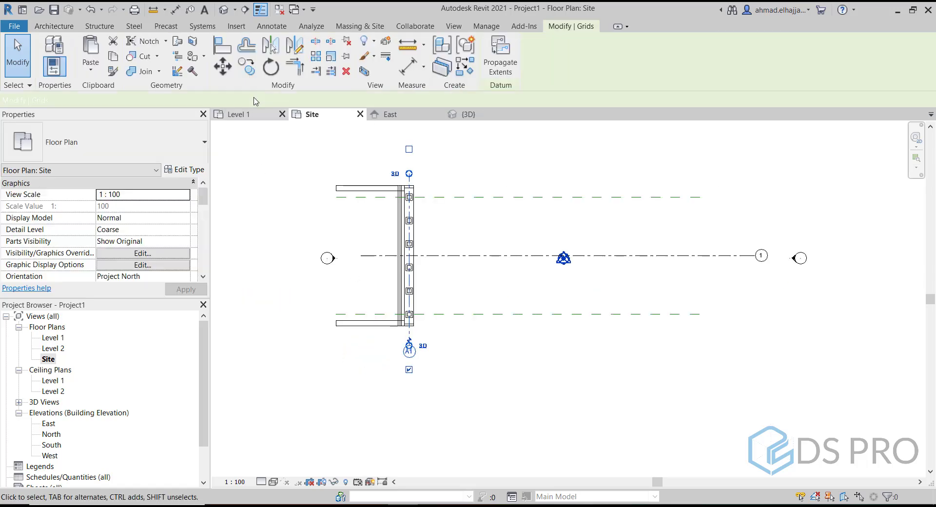
pyautogui.click(253, 73)
pyautogui.click(409, 379)
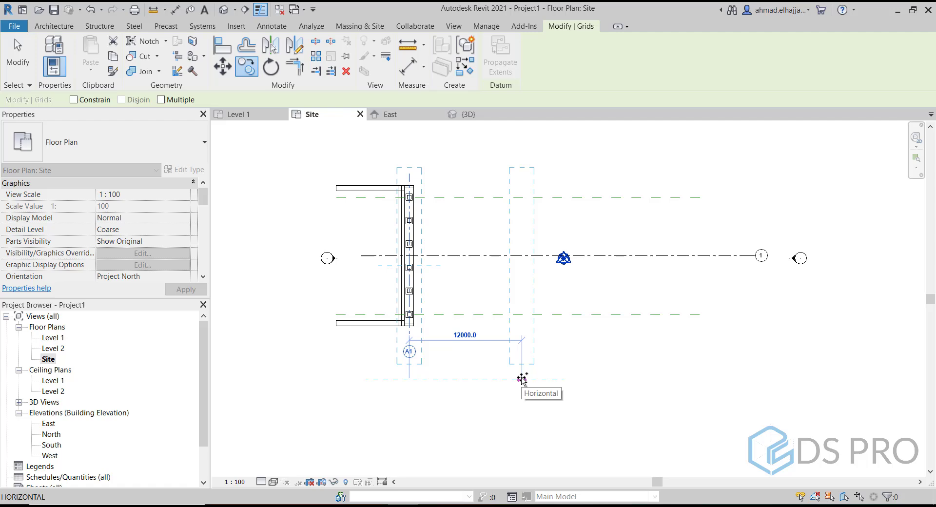
pyautogui.write('20000')
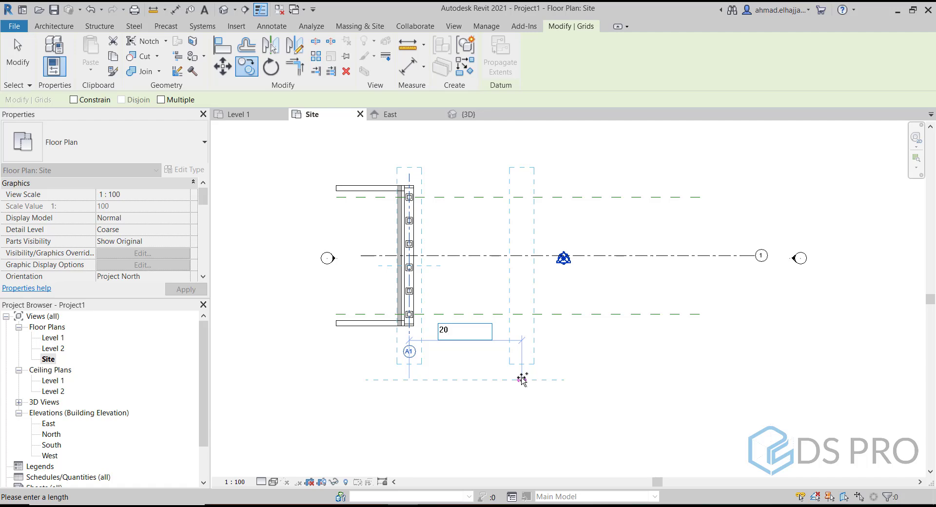
pyautogui.press('Return')
pyautogui.press('Escape')
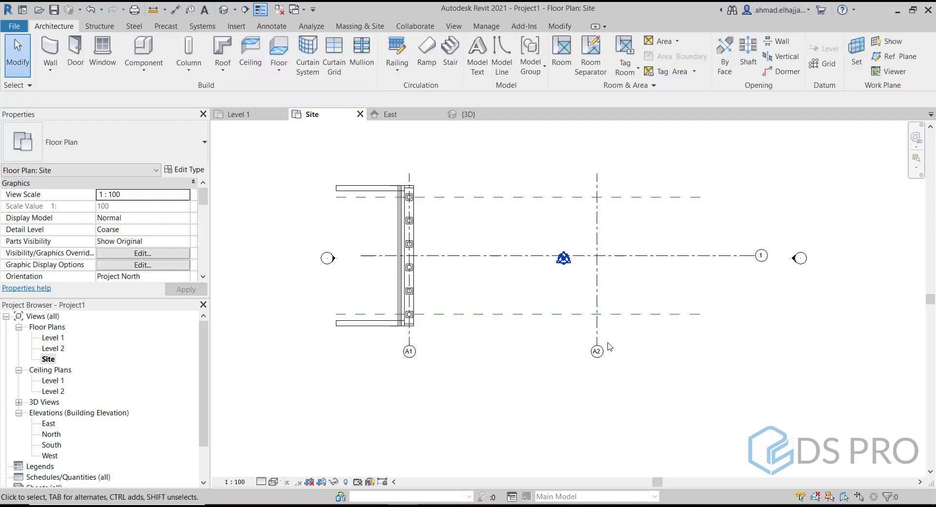
# Set the distance between grid lines A1 and A2 to 25000 mm by repositioning A2.
pyautogui.click(598, 303)
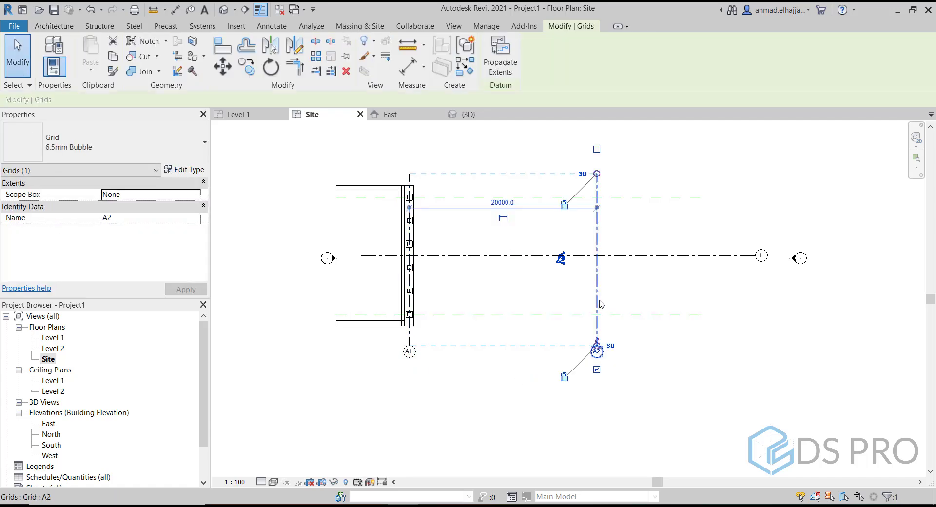
pyautogui.click(507, 203)
pyautogui.write('25000')
pyautogui.press('Return')
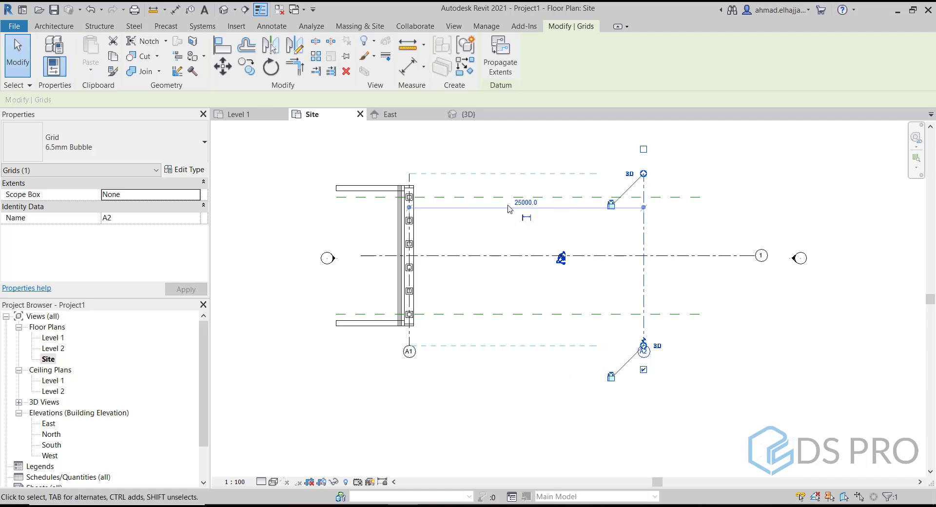
pyautogui.press('Escape')
# Delete the two horizontal reference planes north and south of grid line 1.
pyautogui.moveTo(758, 303); pyautogui.dragTo(576, 325, button='middle')
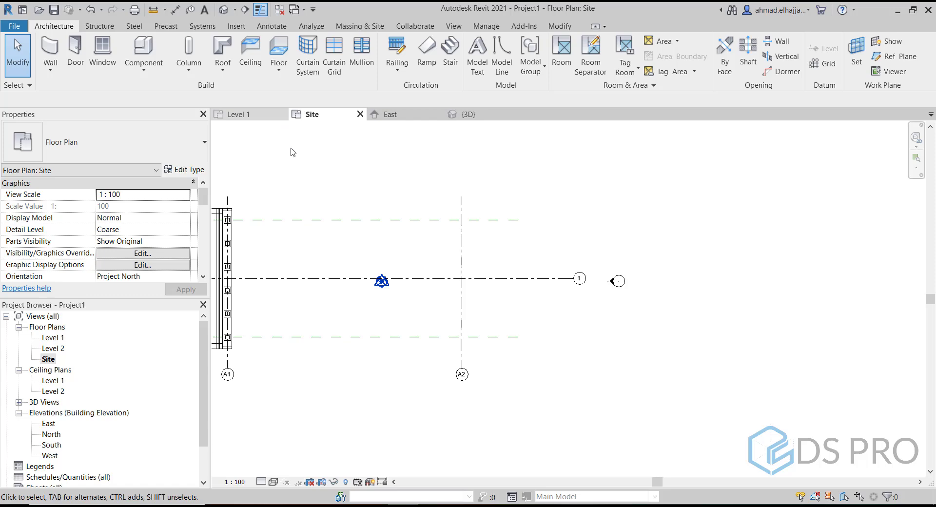
pyautogui.moveTo(221, 153); pyautogui.dragTo(245, 151, button='middle')
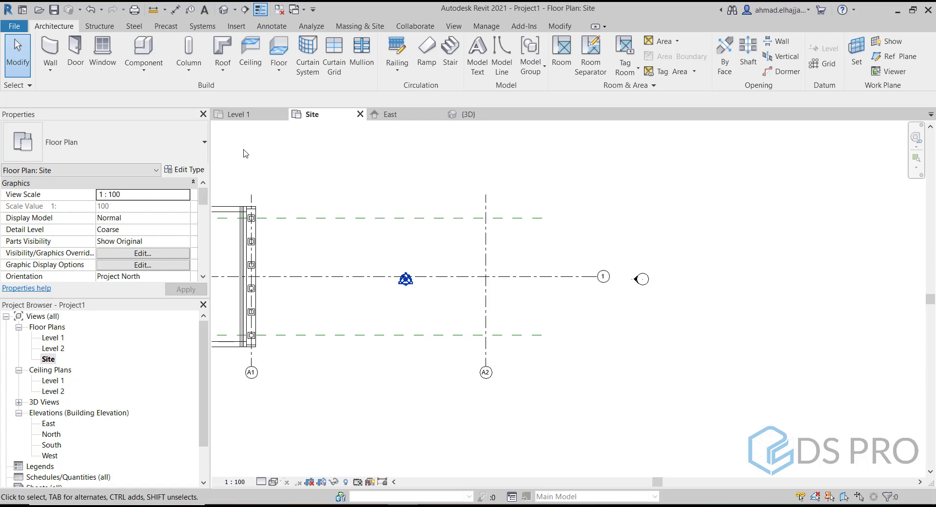
pyautogui.moveTo(307, 207); pyautogui.dragTo(374, 198, button='middle')
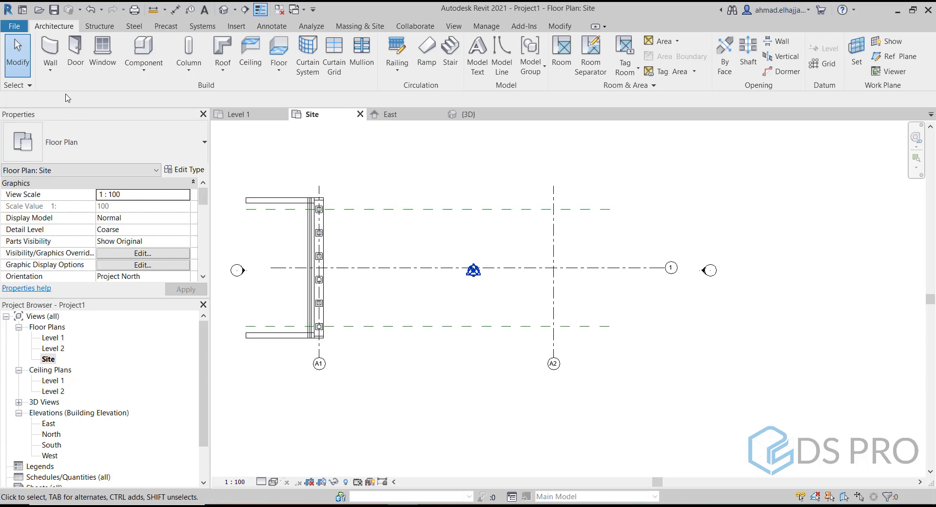
pyautogui.click(387, 210)
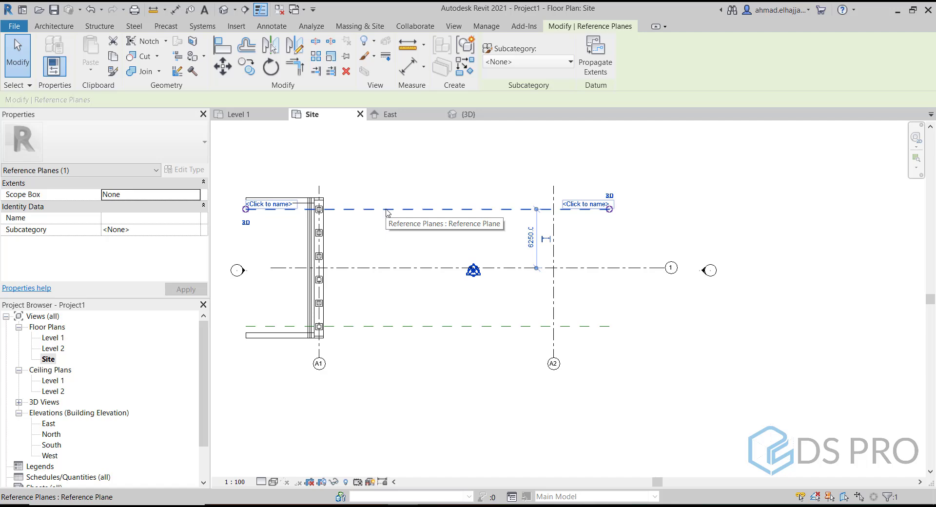
pyautogui.press('Delete')
pyautogui.click(437, 326)
pyautogui.press('Delete')
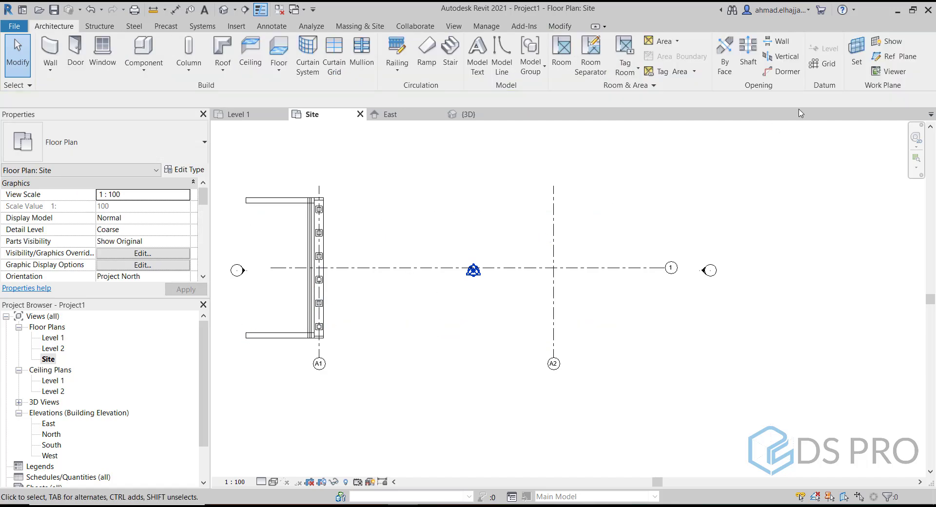
# Create reference planes offset 5000 mm to the north and south of grid line 1 by picking the grid line.
pyautogui.click(893, 56)
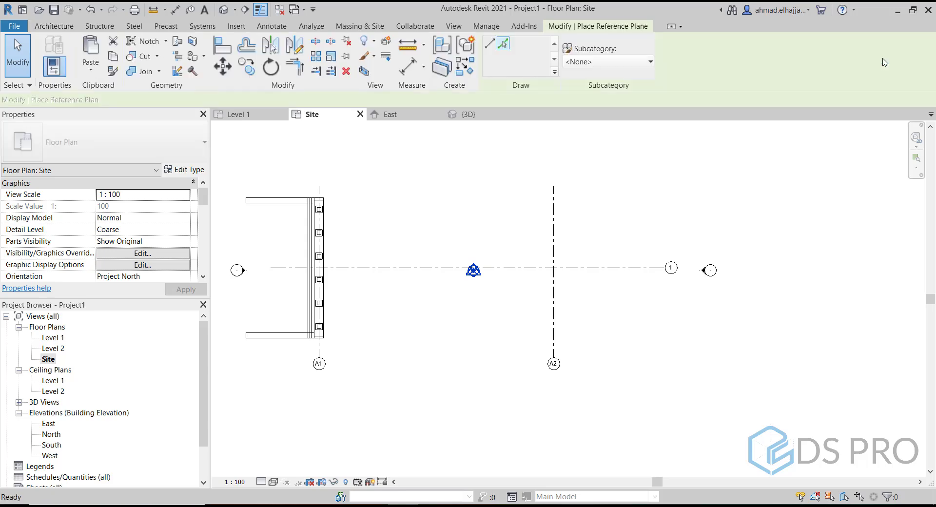
pyautogui.click(503, 43)
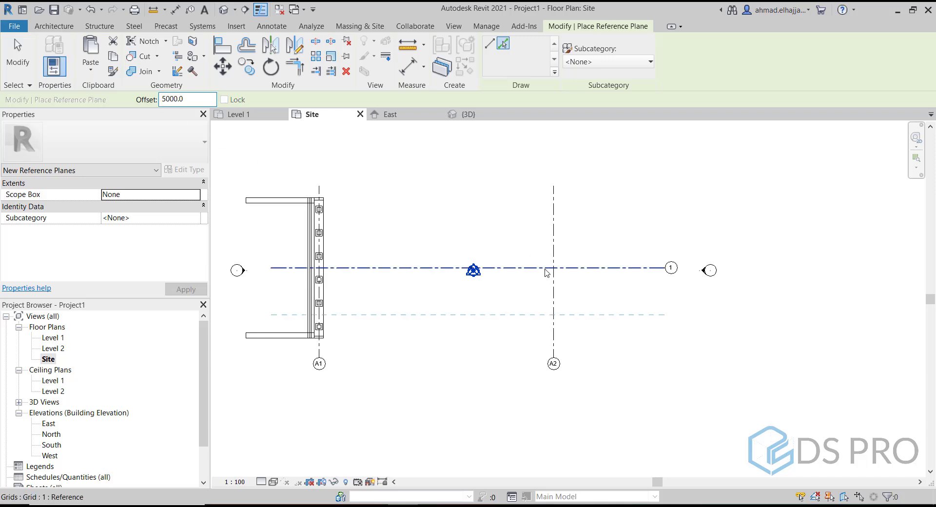
pyautogui.click(546, 268)
pyautogui.click(544, 277)
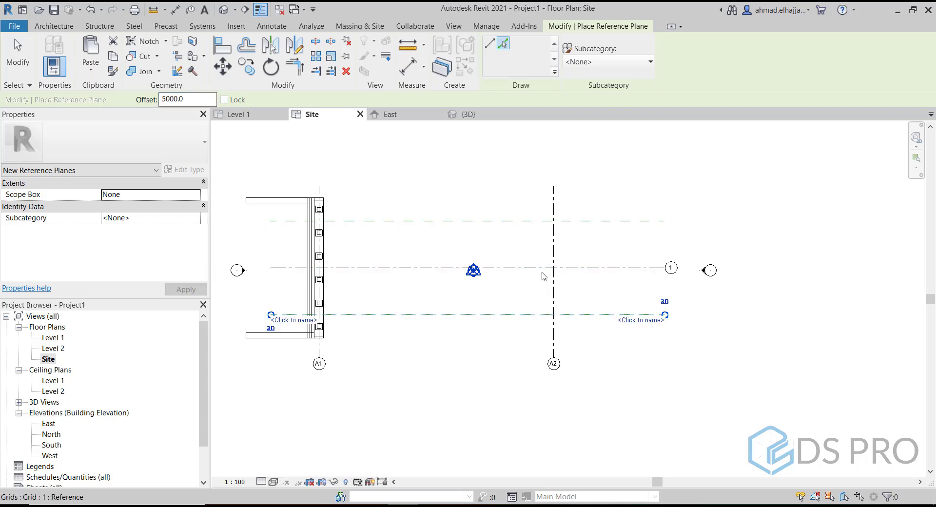
pyautogui.press('Escape')
pyautogui.press('Escape')
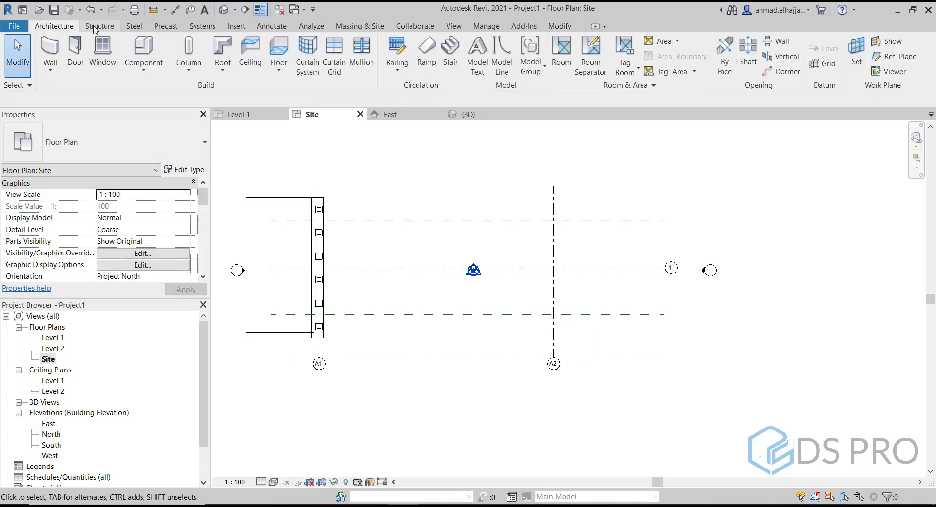
# Place a vertical M_Concrete-Round-Column, type Column D=1200, with unconnected height 2500 mm where A2 crosses the north reference plane.
pyautogui.click(102, 51)
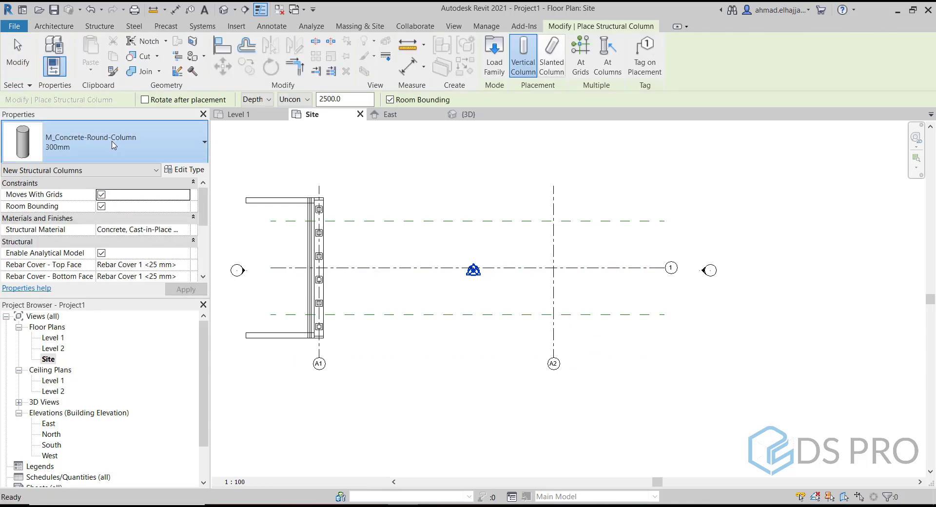
pyautogui.click(113, 144)
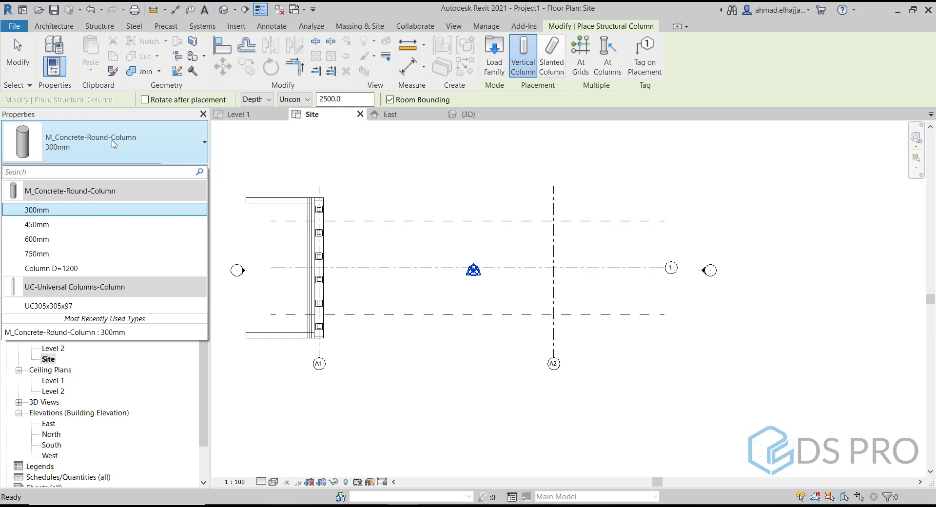
pyautogui.moveTo(94, 213)
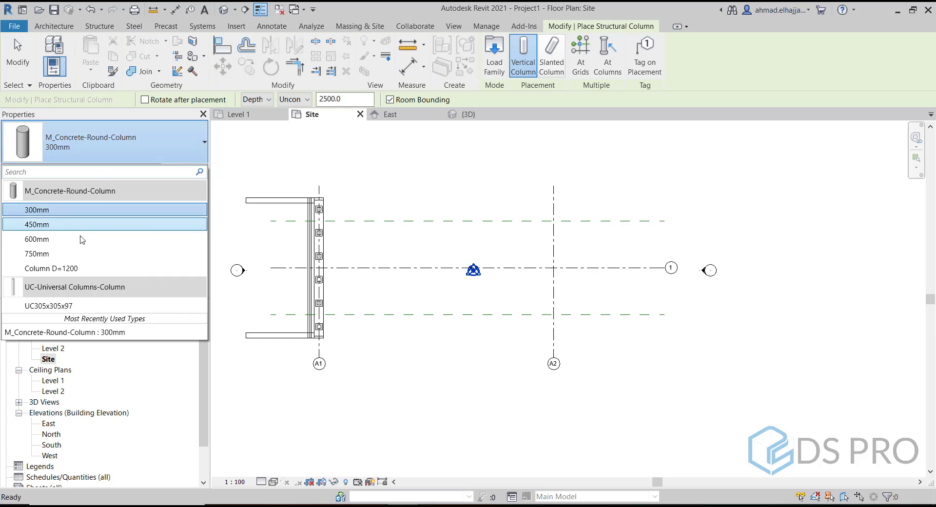
pyautogui.click(81, 269)
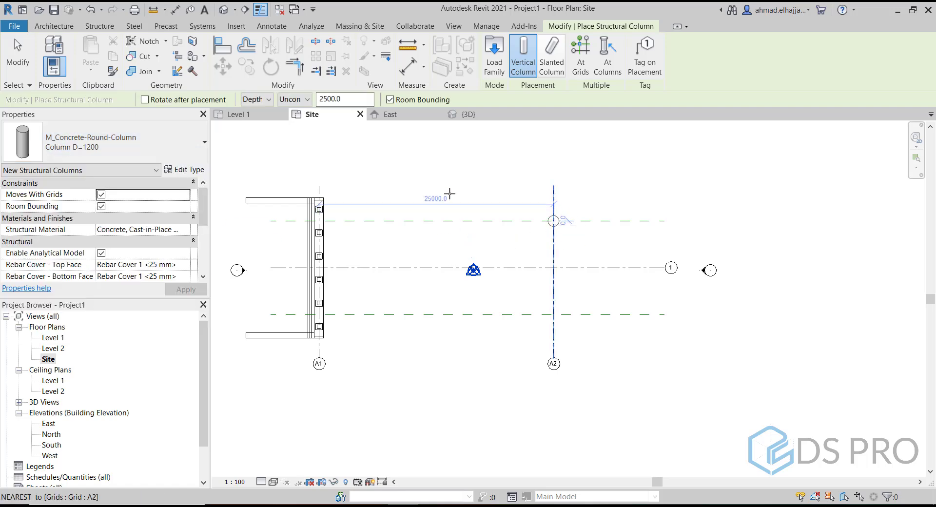
pyautogui.click(267, 100)
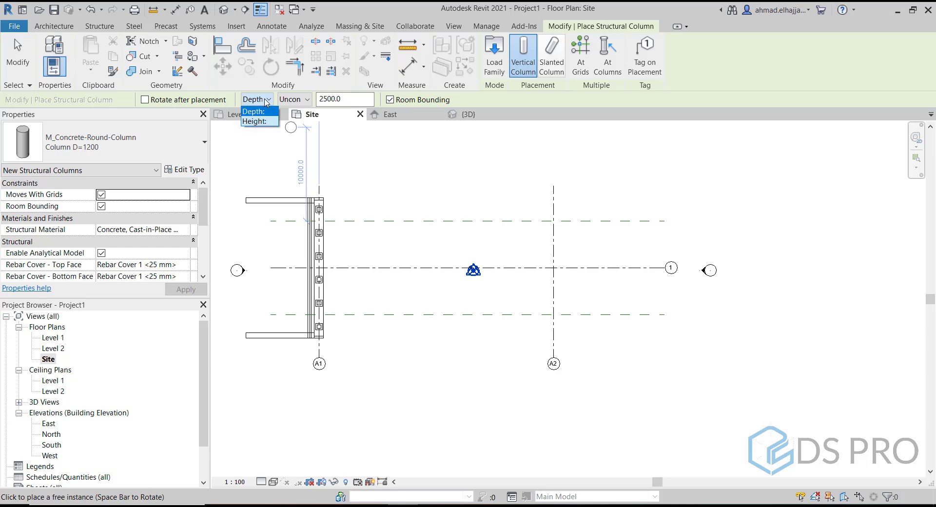
pyautogui.click(263, 118)
pyautogui.click(282, 101)
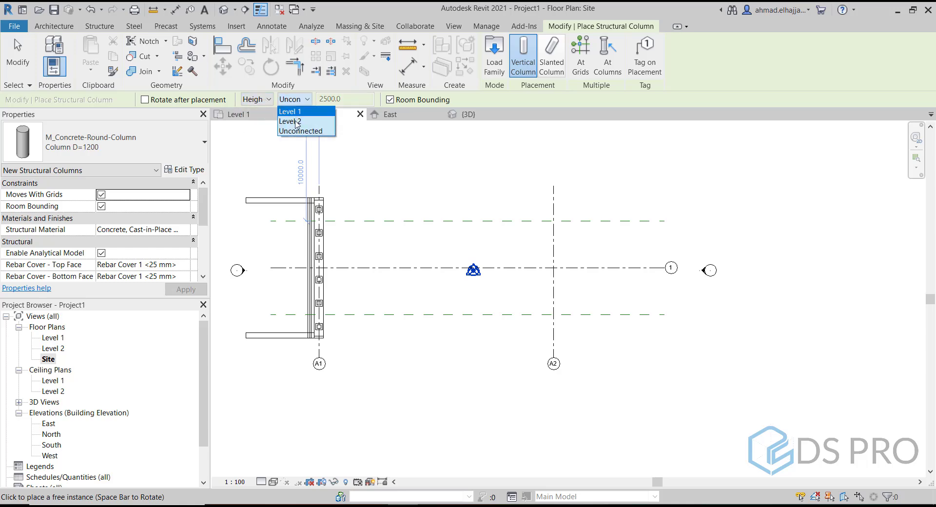
pyautogui.click(297, 130)
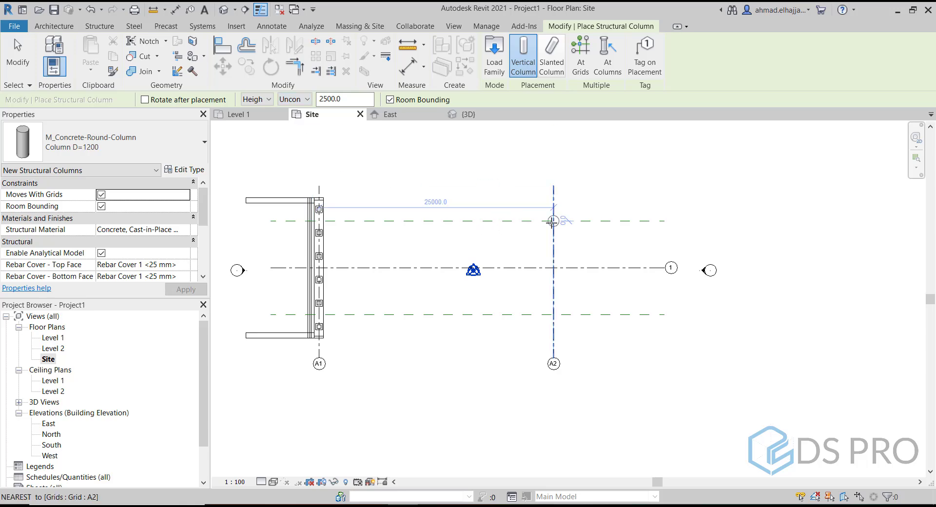
pyautogui.click(553, 221)
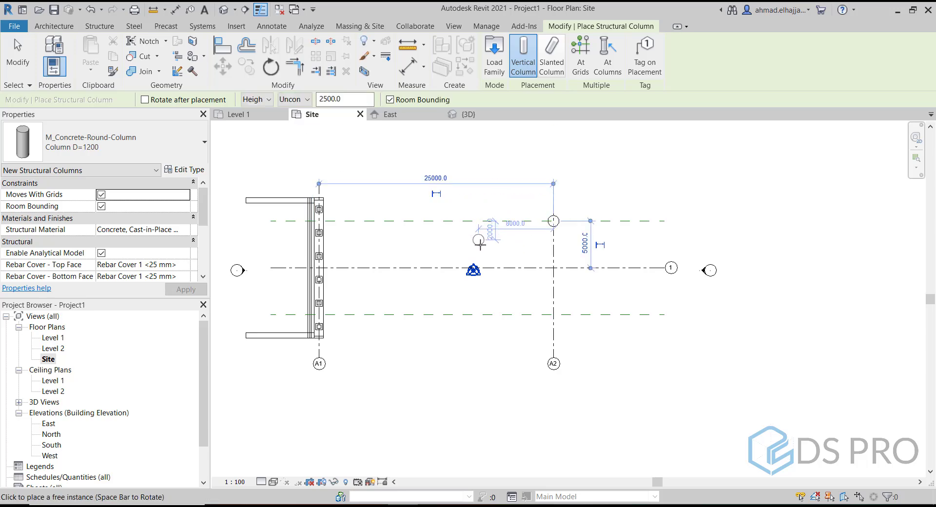
pyautogui.press('Escape')
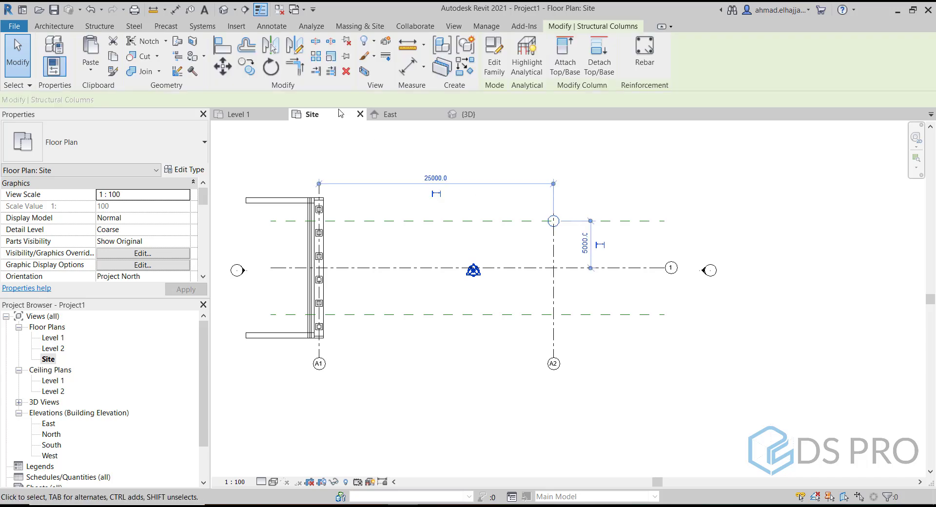
# Copy the round column along grid line A2 to its intersection with the south reference plane.
pyautogui.click(247, 67)
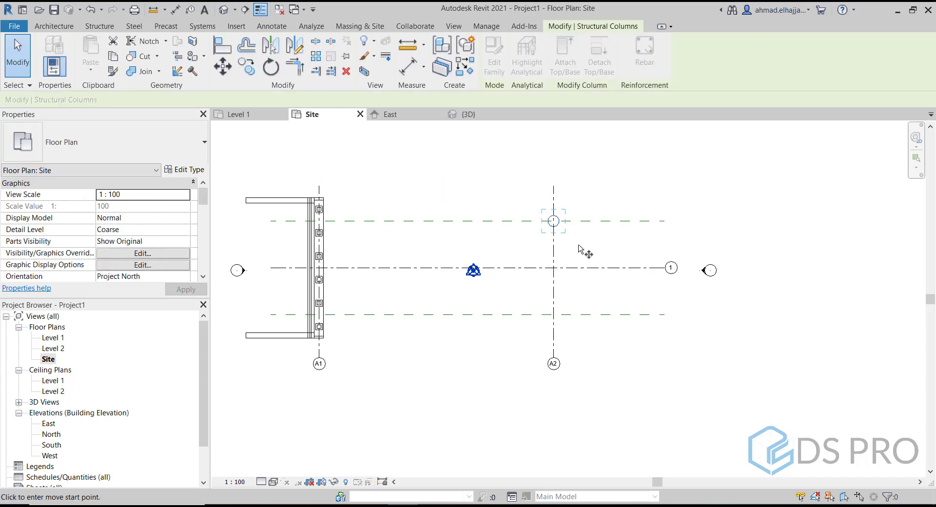
pyautogui.click(554, 220)
pyautogui.click(553, 314)
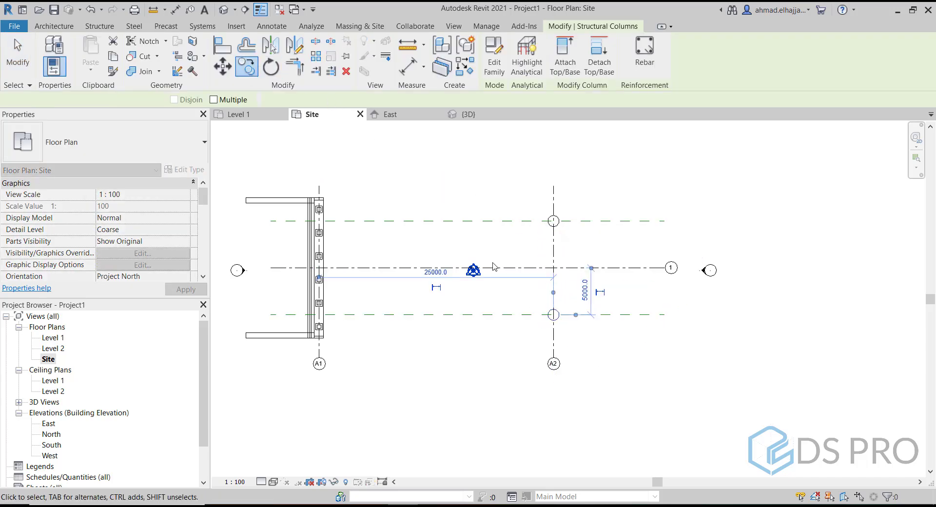
pyautogui.press('Escape')
# Examine the two columns against the abutment and bearings in 3D from the right side.
pyautogui.click(223, 9)
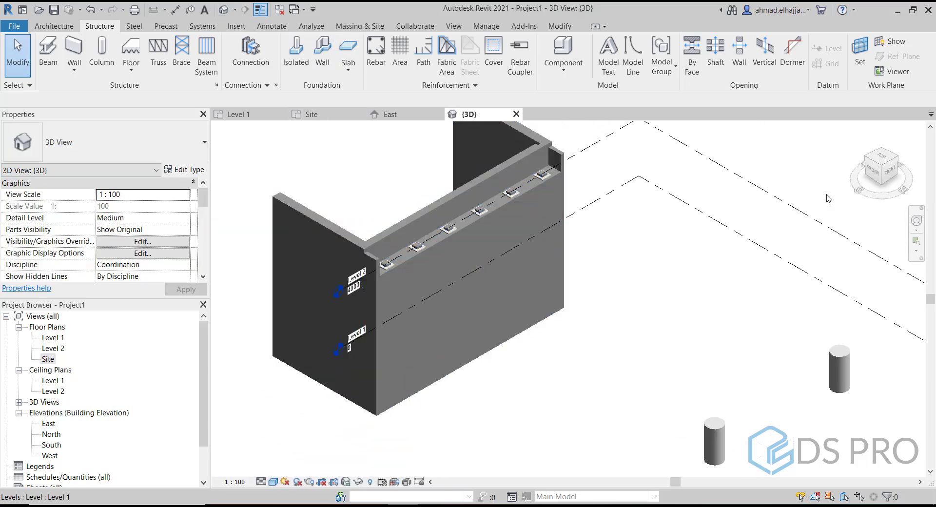
pyautogui.click(893, 172)
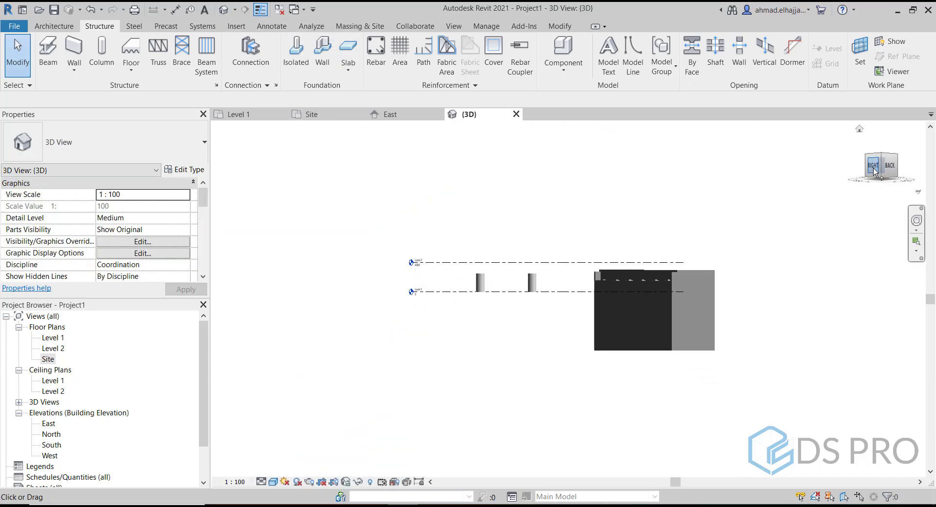
pyautogui.scroll(4, 563, 256)
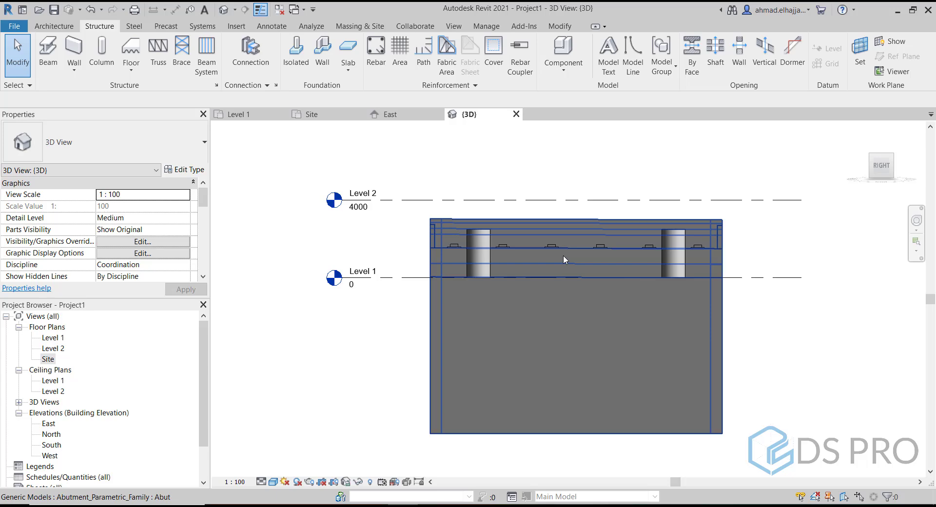
pyautogui.click(563, 255)
pyautogui.scroll(3, 562, 256)
pyautogui.scroll(1, 562, 255)
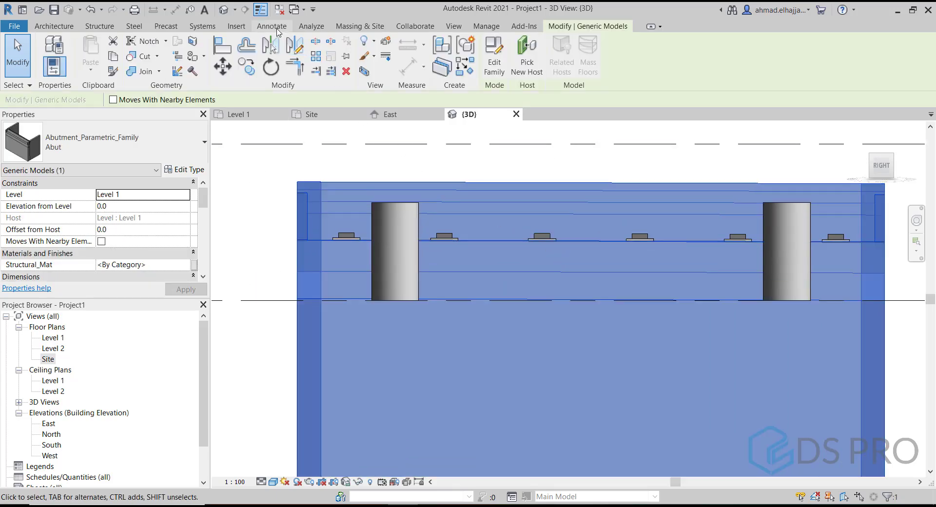
pyautogui.press('Escape')
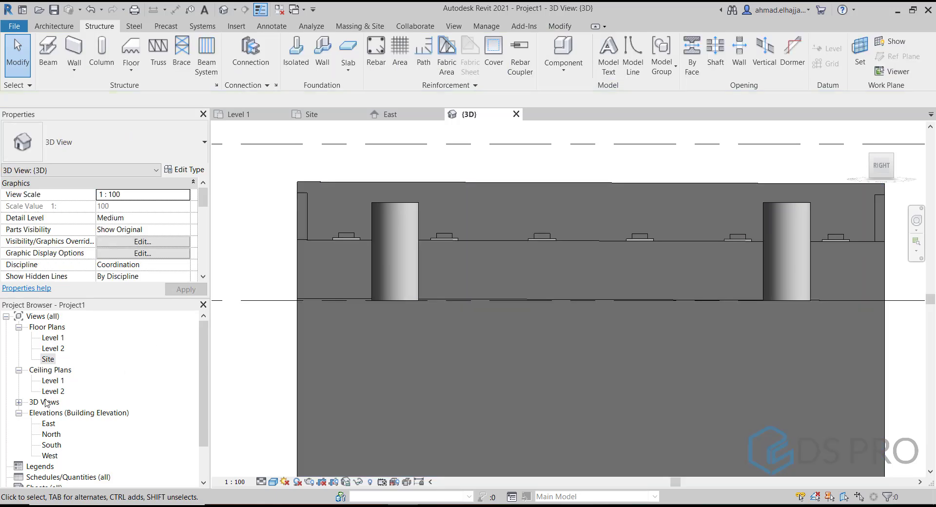
# Open the East elevation and check the abutment's dimension parameters, including Super_Elevation.
pyautogui.doubleClick(49, 359)
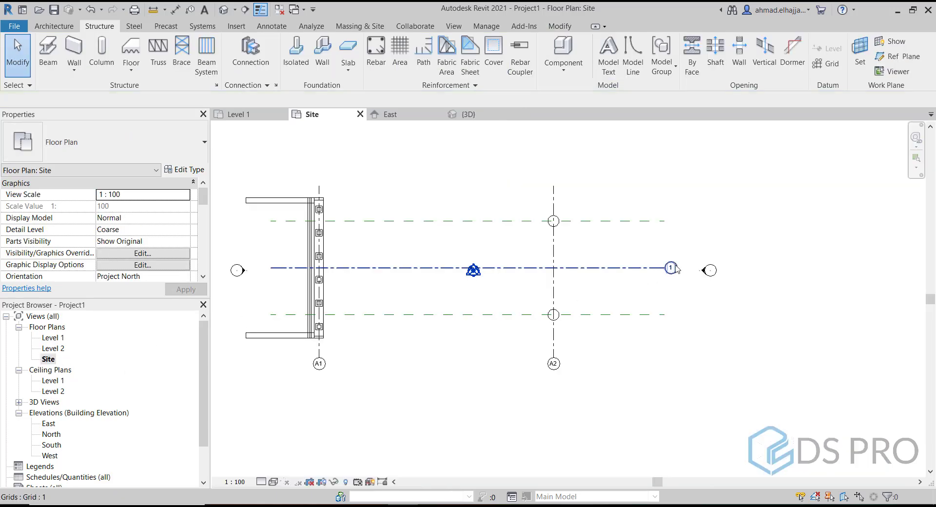
pyautogui.doubleClick(704, 271)
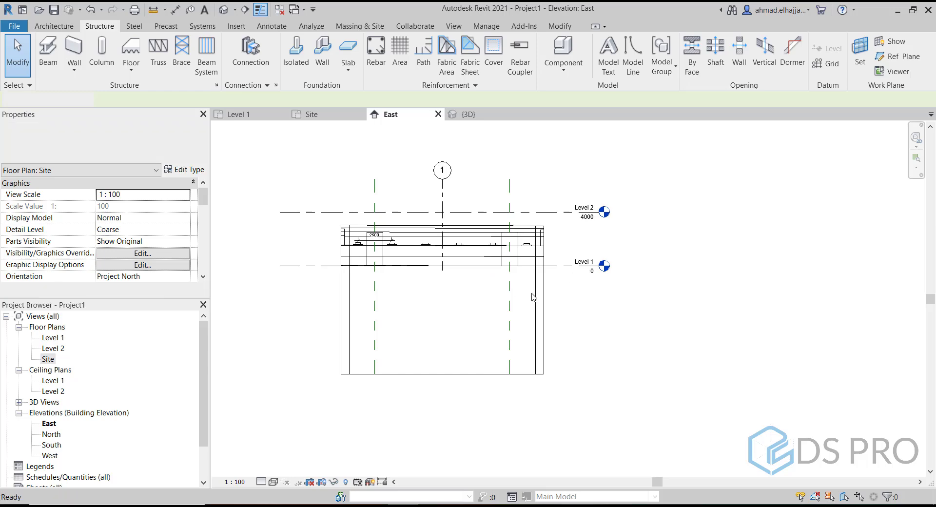
pyautogui.click(537, 297)
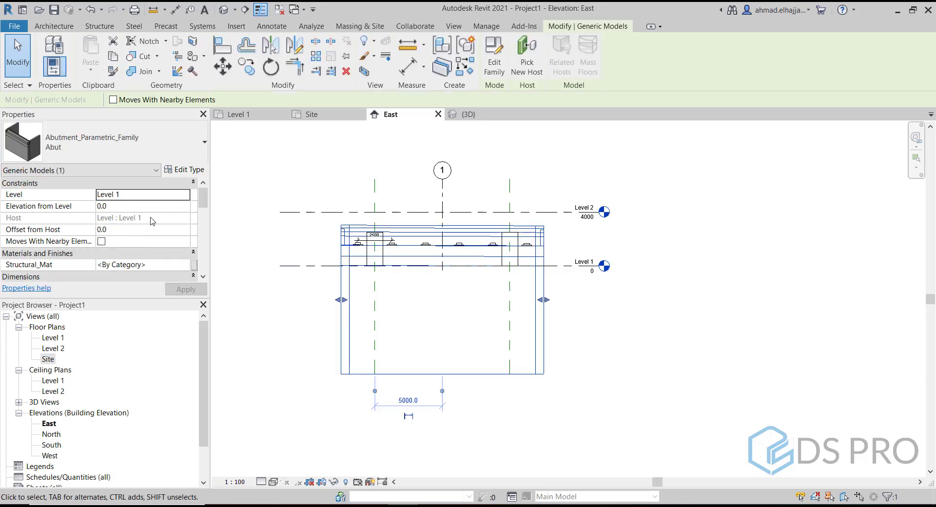
pyautogui.scroll(-3, 153, 221)
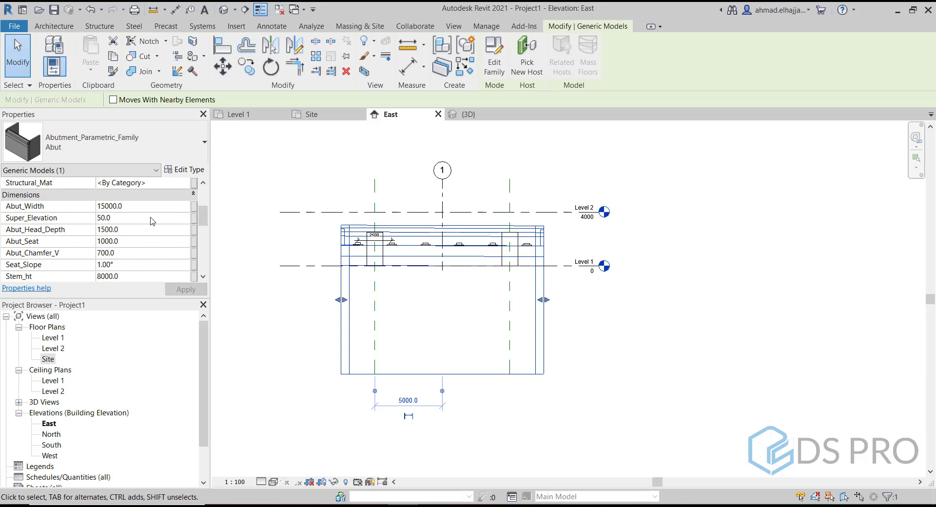
pyautogui.click(153, 221)
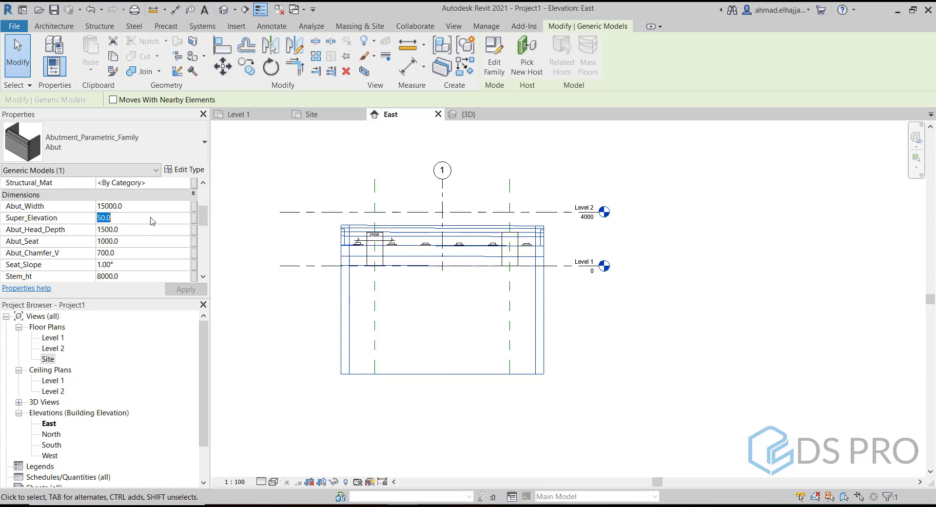
pyautogui.click(313, 234)
# Place a spot slope annotation on the abutment's seat line under the bearings in the East elevation.
pyautogui.click(272, 27)
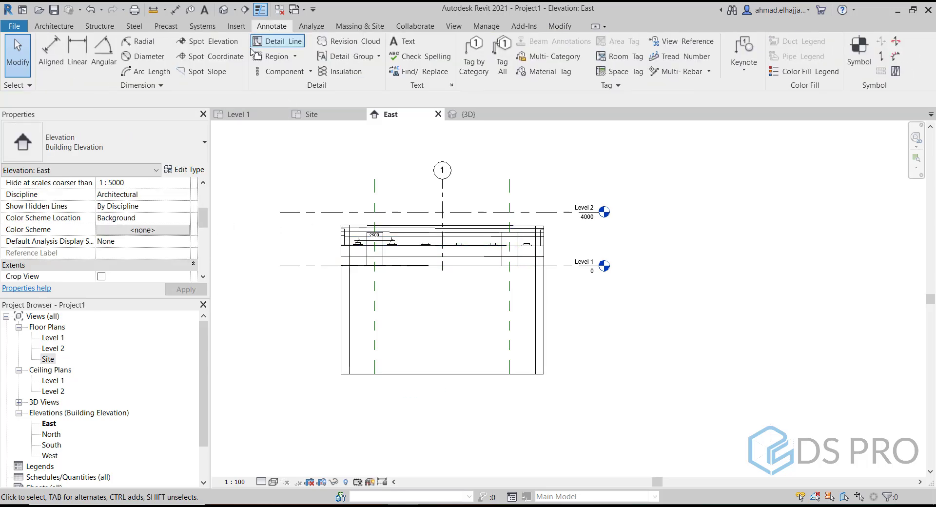
pyautogui.click(201, 71)
pyautogui.scroll(5, 455, 257)
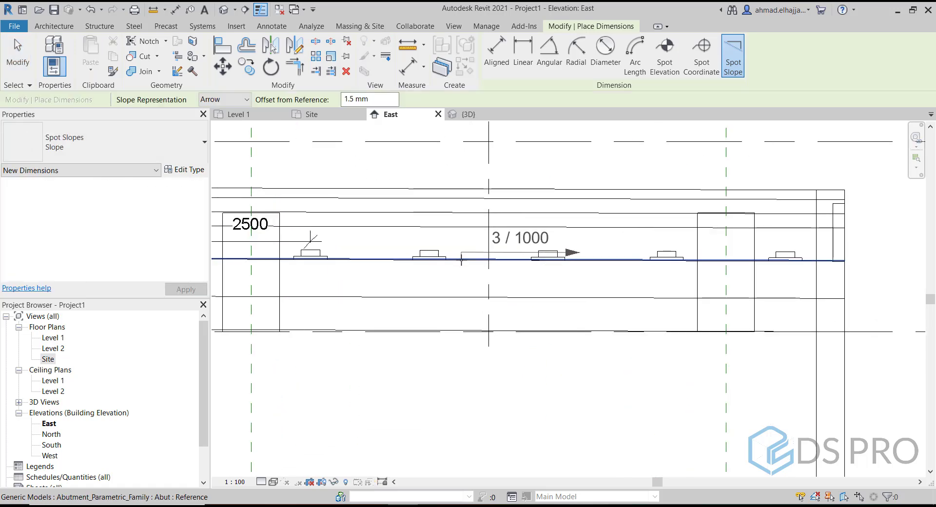
pyautogui.click(463, 260)
pyautogui.press('Escape')
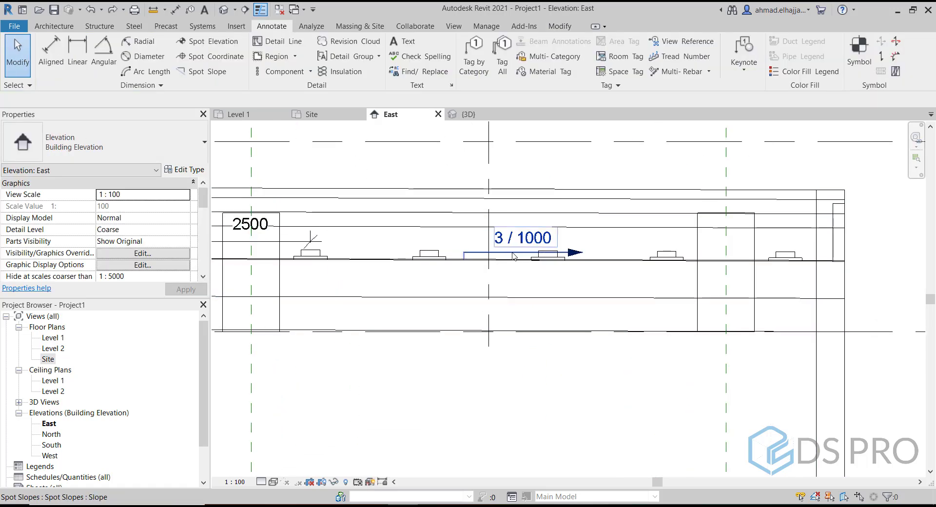
# Check the spot slope annotation on the abutment's seat line in the East elevation.
pyautogui.click(522, 244)
pyautogui.click(524, 361)
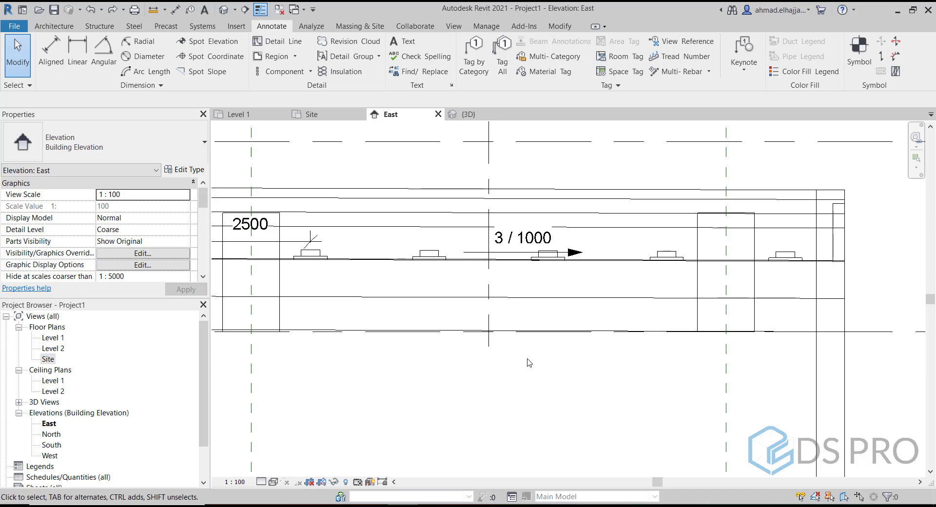
pyautogui.scroll(-3, 525, 358)
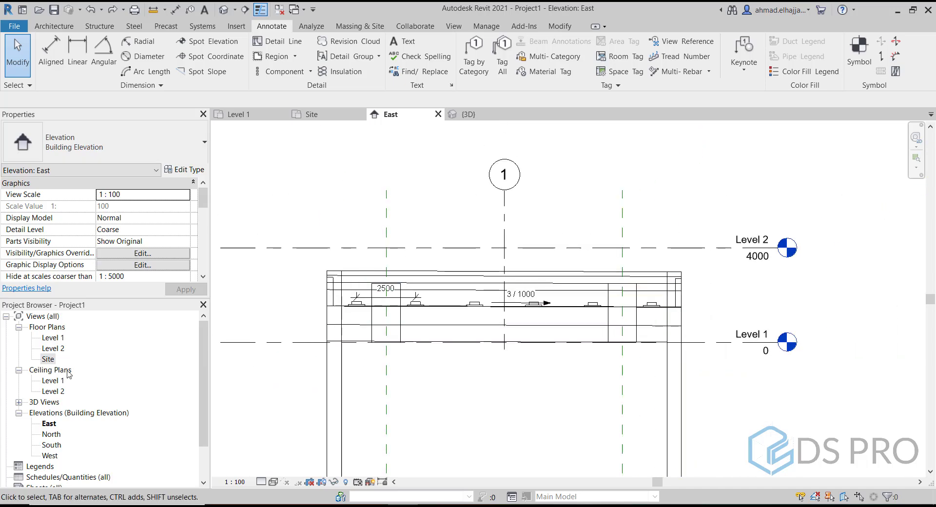
# In the Site floor plan, create reference planes offset 7500 from grid line 1 on both of its sides.
pyautogui.doubleClick(47, 359)
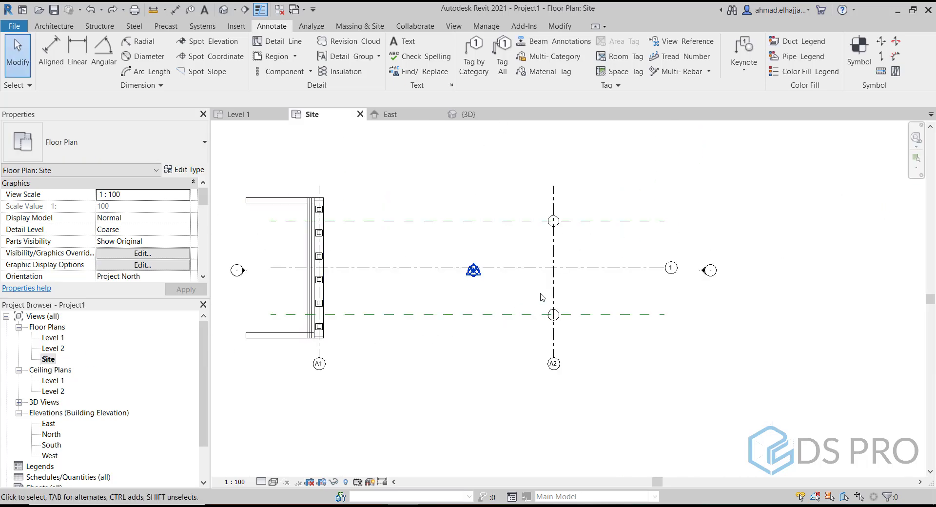
pyautogui.scroll(2, 541, 297)
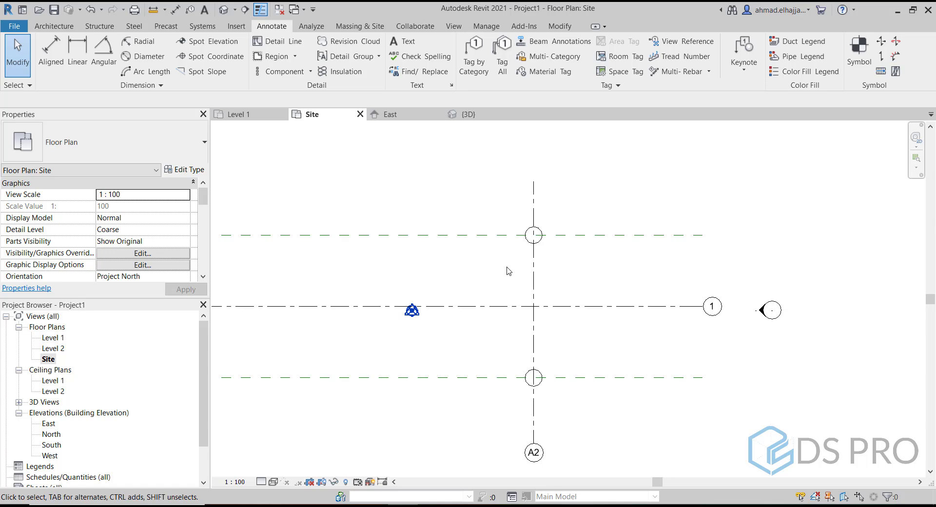
pyautogui.press('r')
pyautogui.press('p')
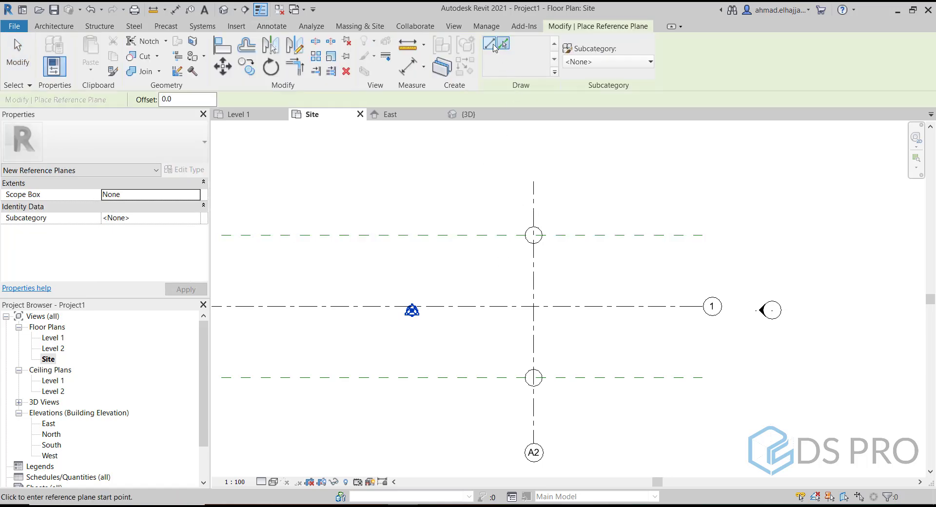
pyautogui.click(495, 47)
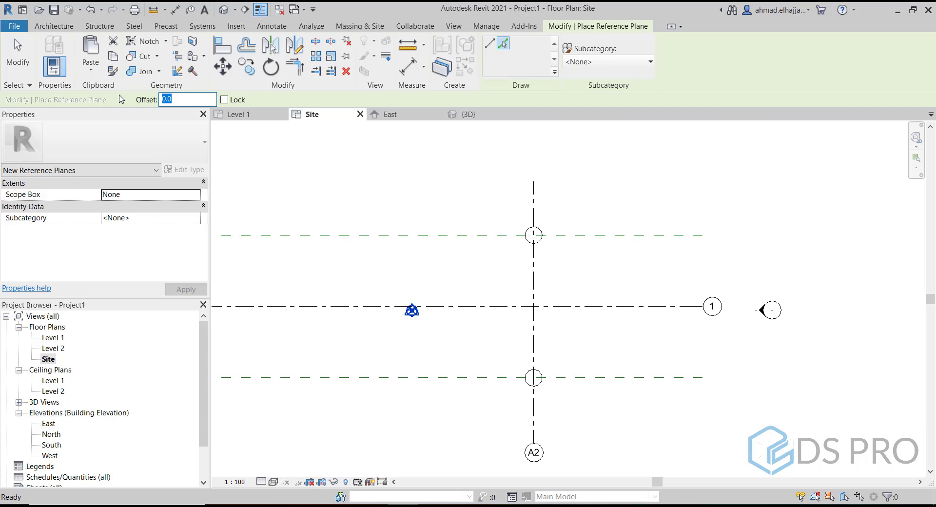
pyautogui.press('Return')
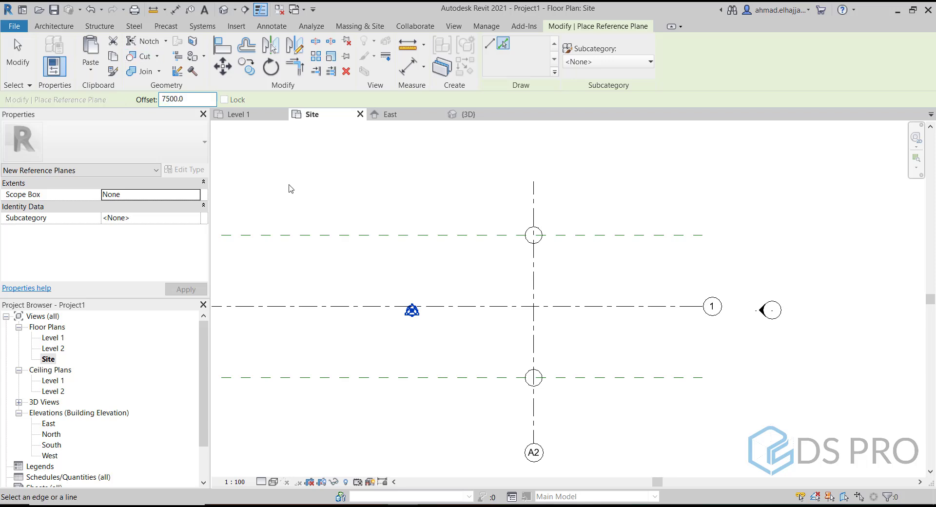
pyautogui.click(472, 307)
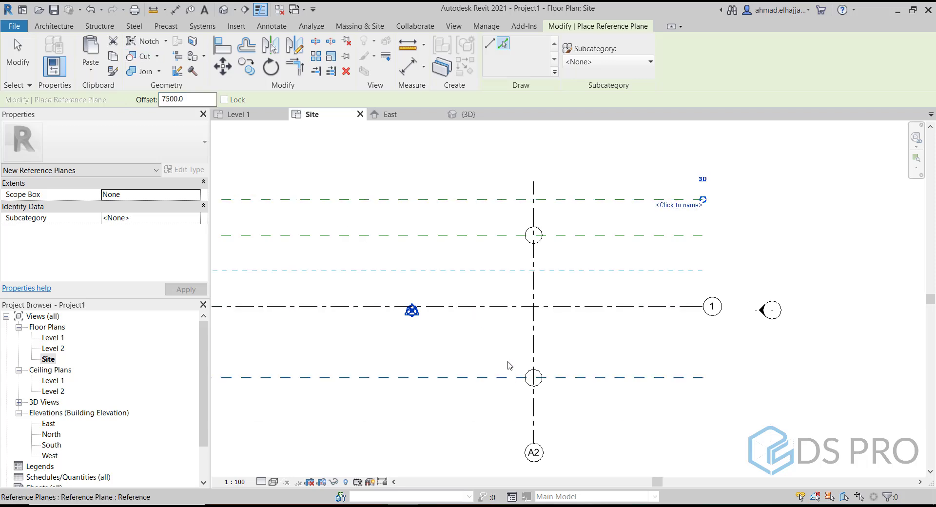
pyautogui.click(510, 315)
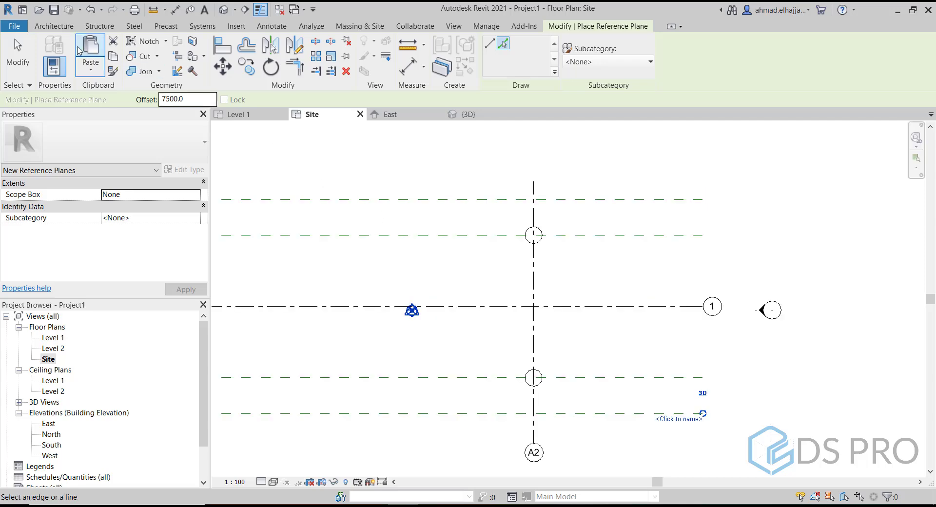
# Place a Pier_Head_Inverted T_Mod beam along grid line A2 between the two outermost reference planes.
pyautogui.click(99, 26)
pyautogui.click(47, 64)
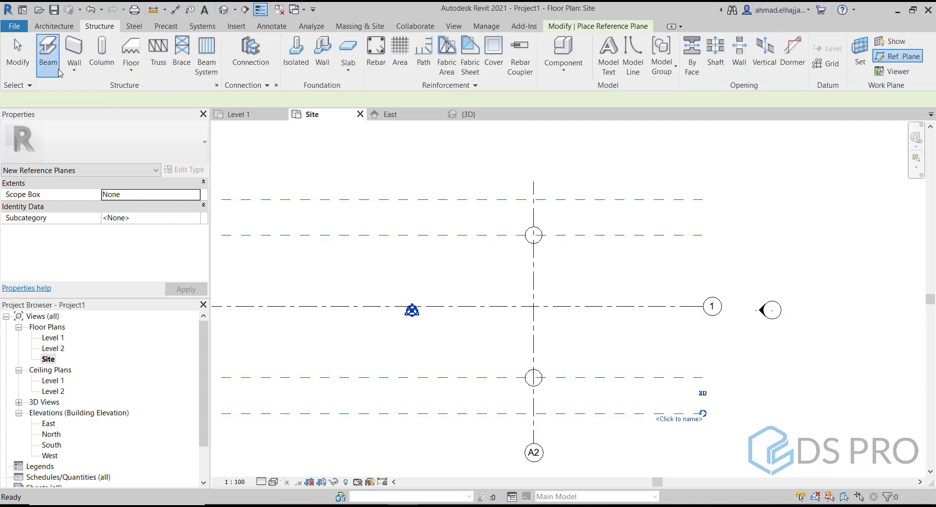
pyautogui.click(533, 199)
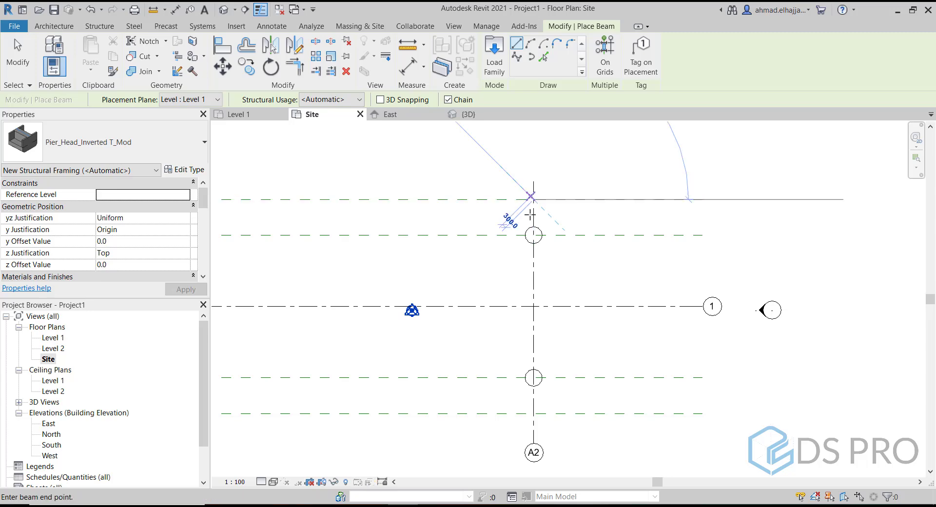
pyautogui.click(533, 413)
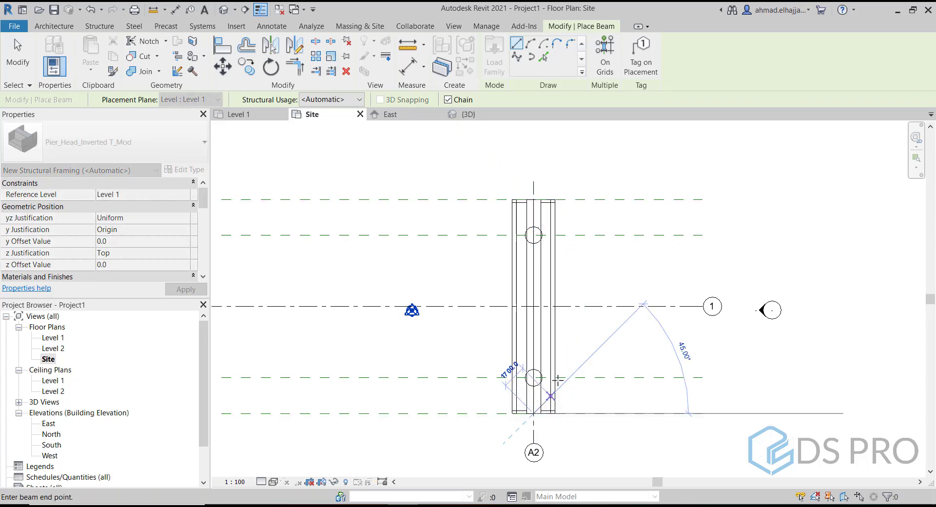
pyautogui.press('Escape')
pyautogui.press('Escape')
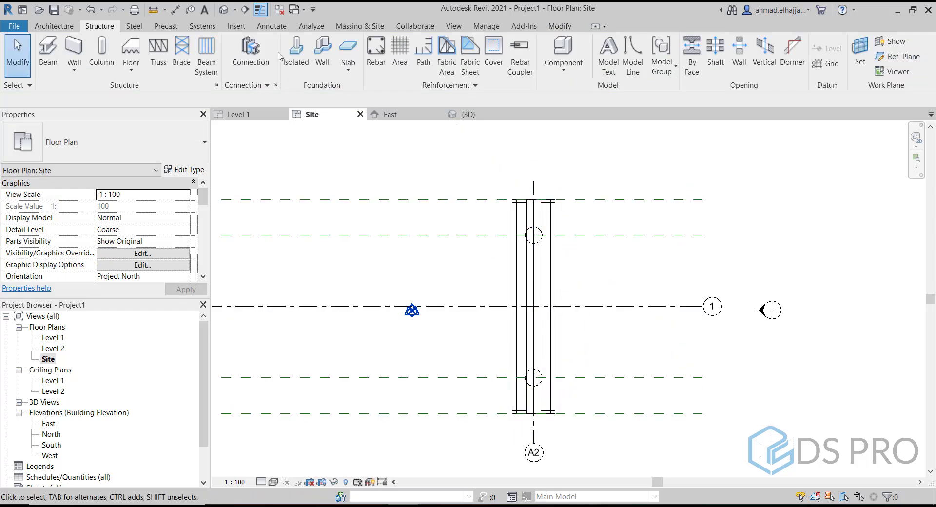
# Show the model from the front in 3D and set the base offset of both round columns to -5000.
pyautogui.click(223, 9)
pyautogui.keyDown('shift'); pyautogui.moveTo(542, 222); pyautogui.dragTo(642, 258, button='middle'); pyautogui.keyUp('shift')
pyautogui.click(877, 167)
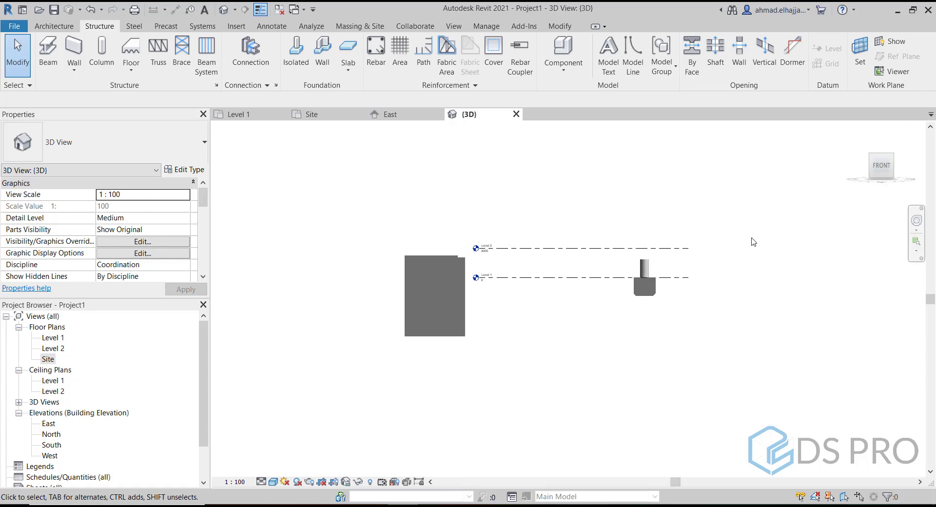
pyautogui.click(651, 279)
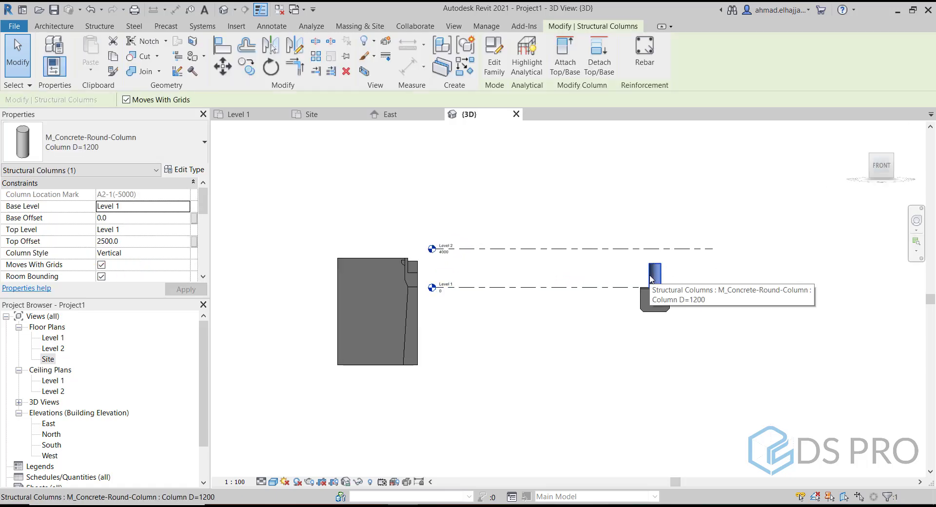
pyautogui.click(631, 275)
pyautogui.click(629, 275)
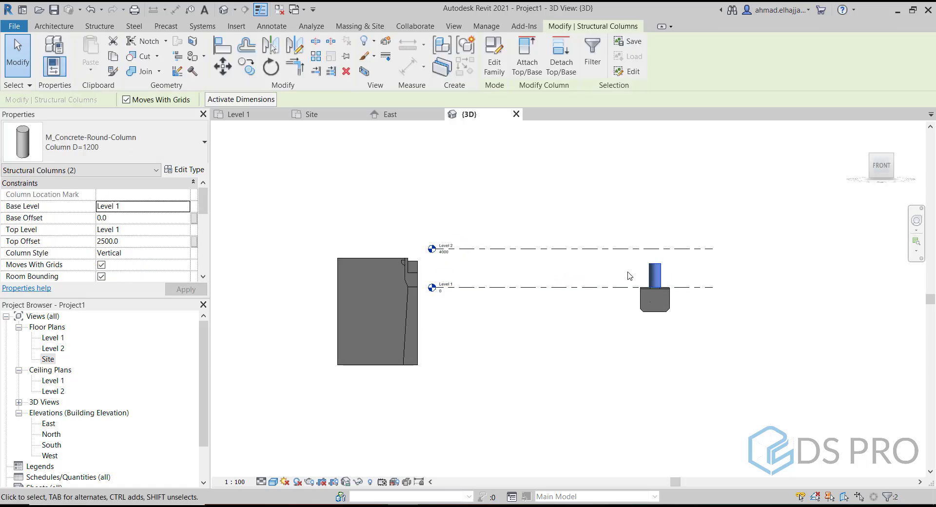
pyautogui.click(177, 219)
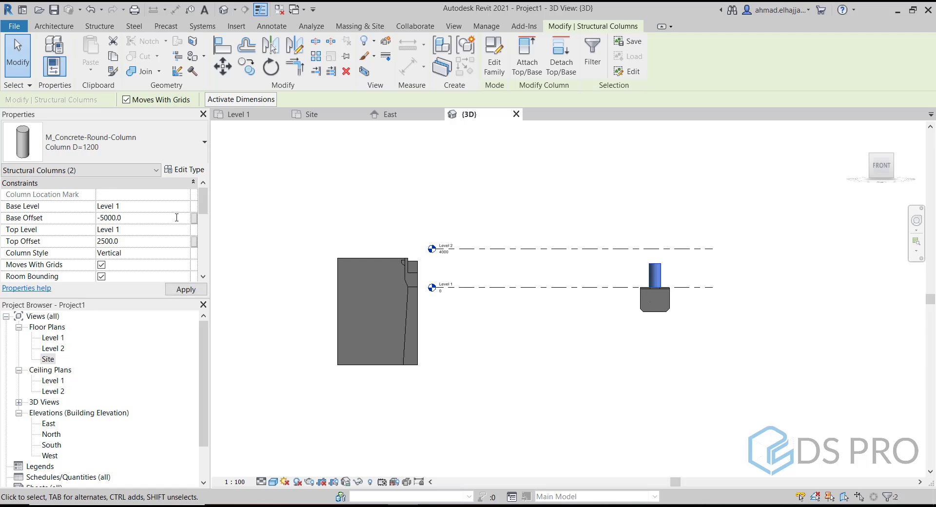
pyautogui.click(187, 289)
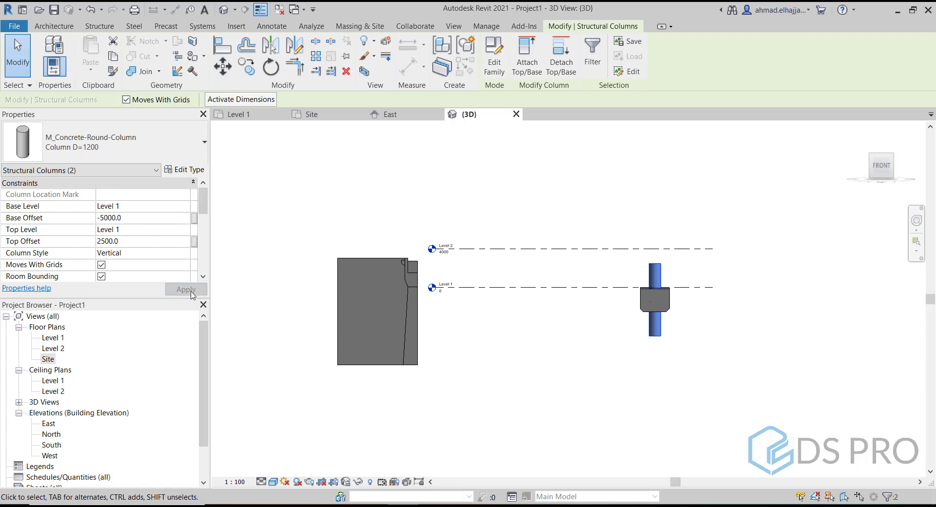
# Set both round columns' base offset to -8000 and compare their base with the abutment's bottom.
pyautogui.click(167, 220)
pyautogui.write('-')
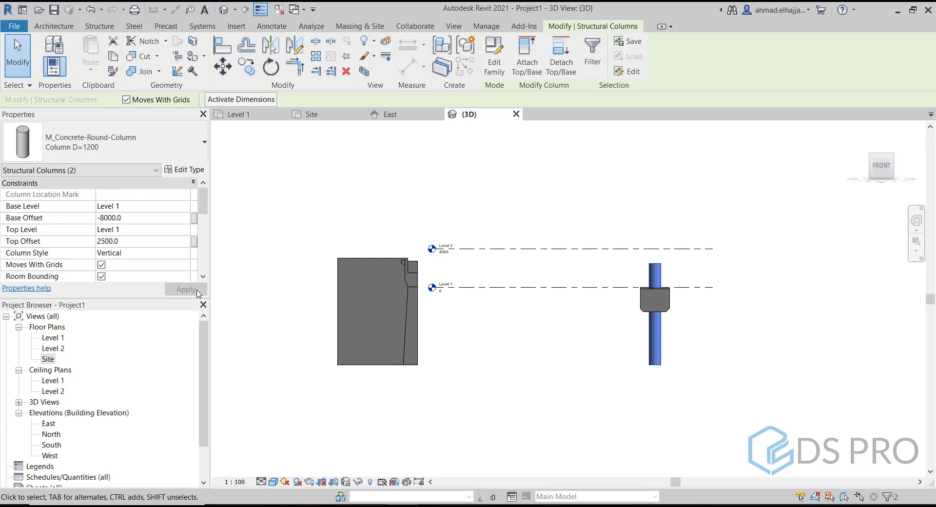
pyautogui.press('Escape')
pyautogui.click(415, 362)
pyautogui.moveTo(515, 353); pyautogui.dragTo(495, 304, button='middle')
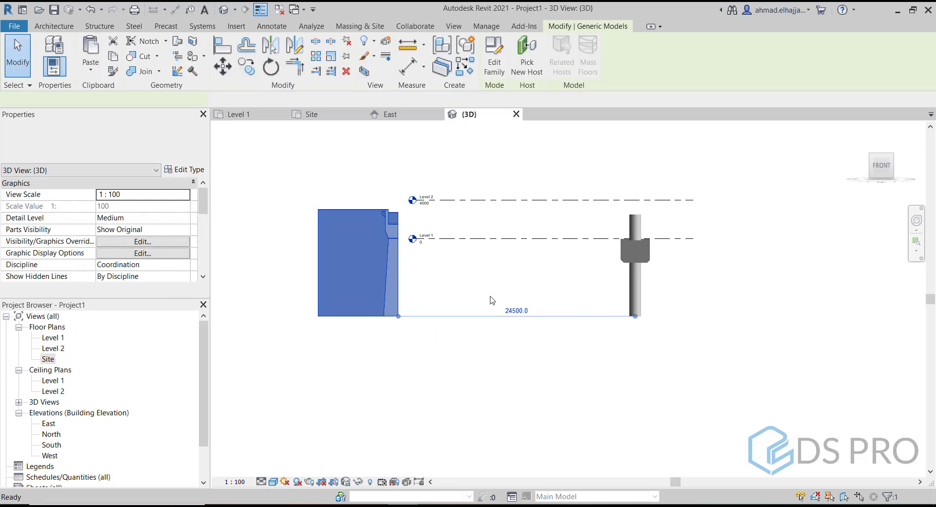
pyautogui.press('Escape')
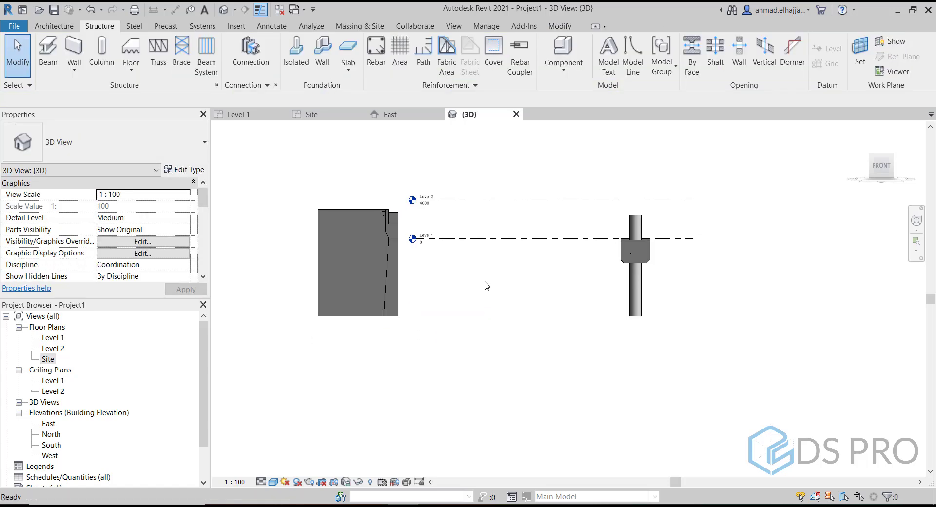
# Copy the Level 1 line down to the abutment's bottom edge at elevation -8000.
pyautogui.click(488, 239)
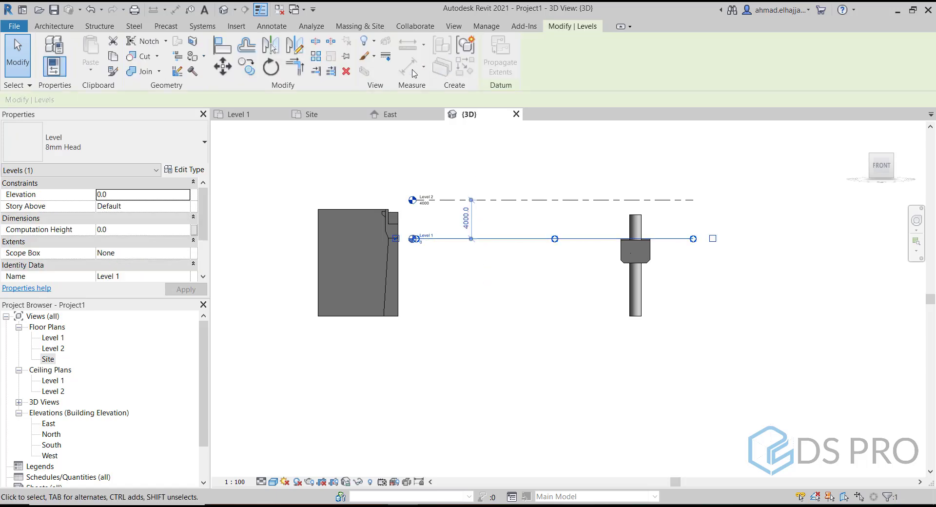
pyautogui.click(246, 66)
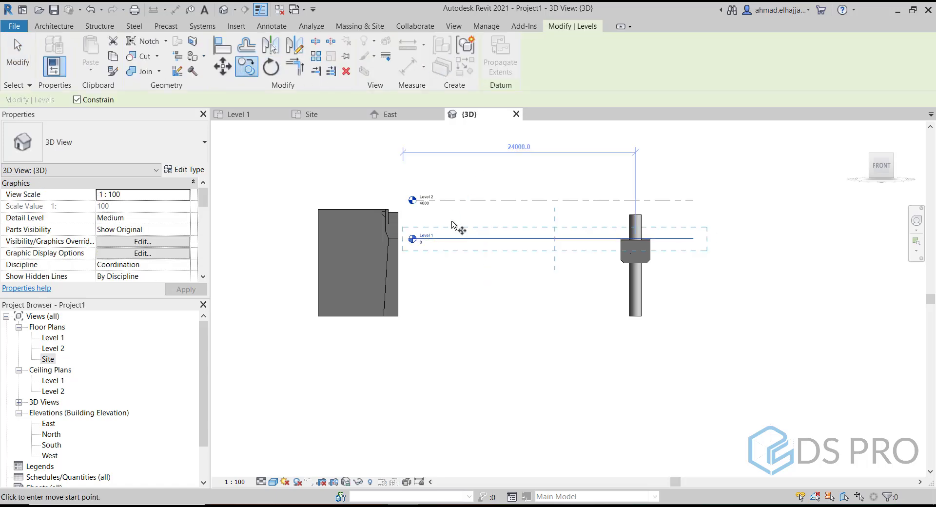
pyautogui.click(593, 239)
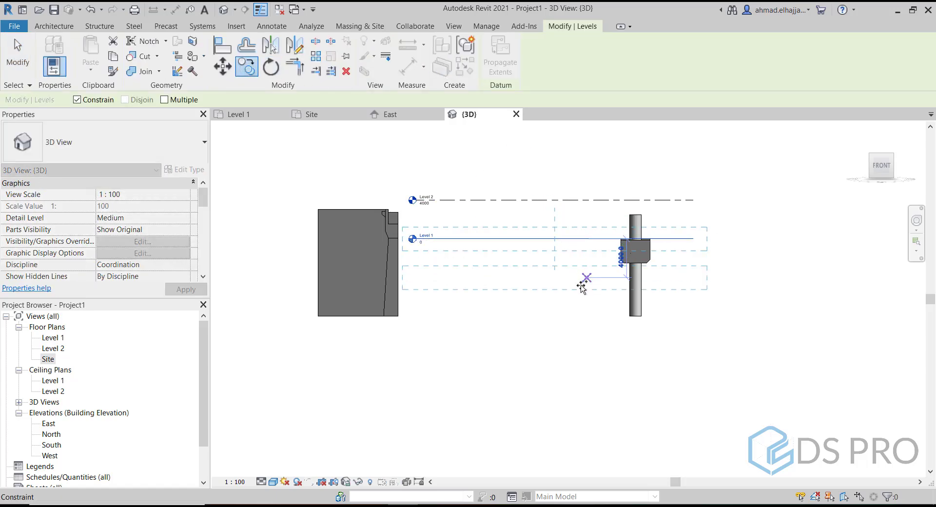
pyautogui.click(381, 317)
pyautogui.press('Escape')
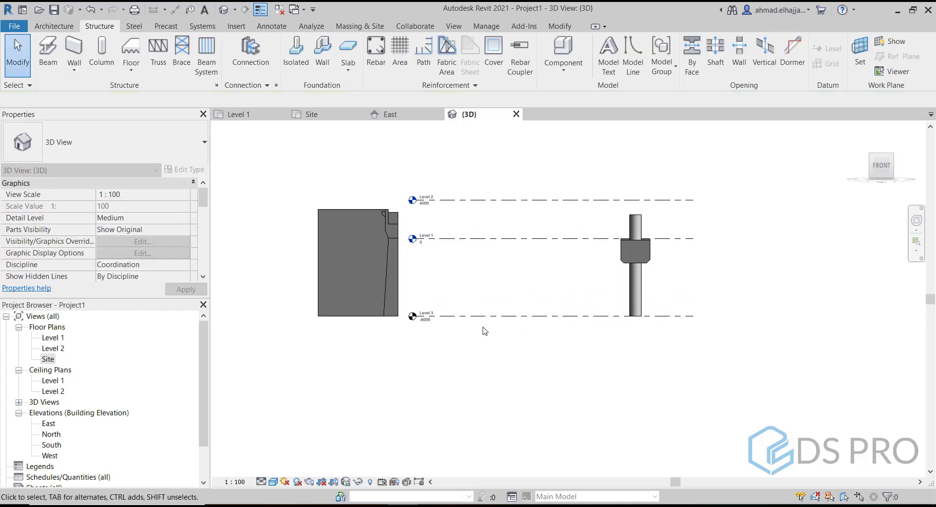
pyautogui.click(487, 317)
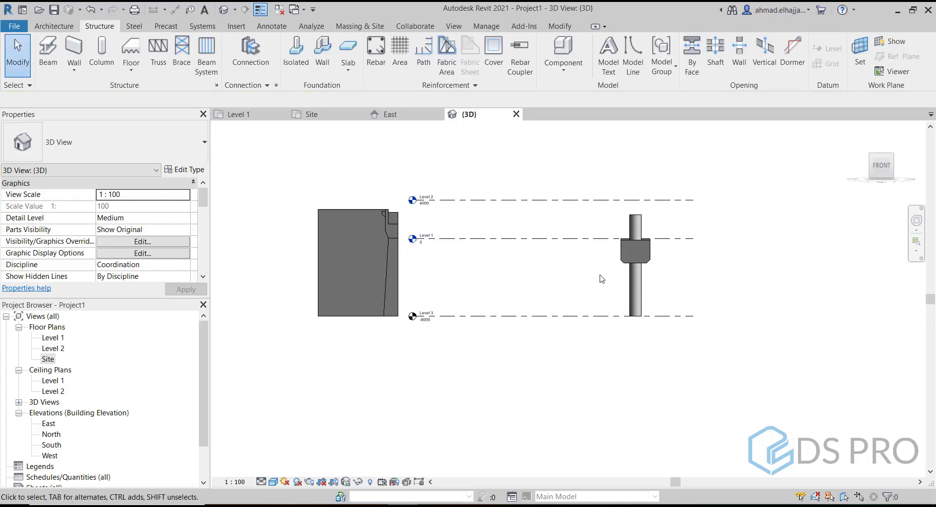
# Turn off the Constrain option of the Move command for the pier head at A2, without moving the pier head.
pyautogui.click(667, 239)
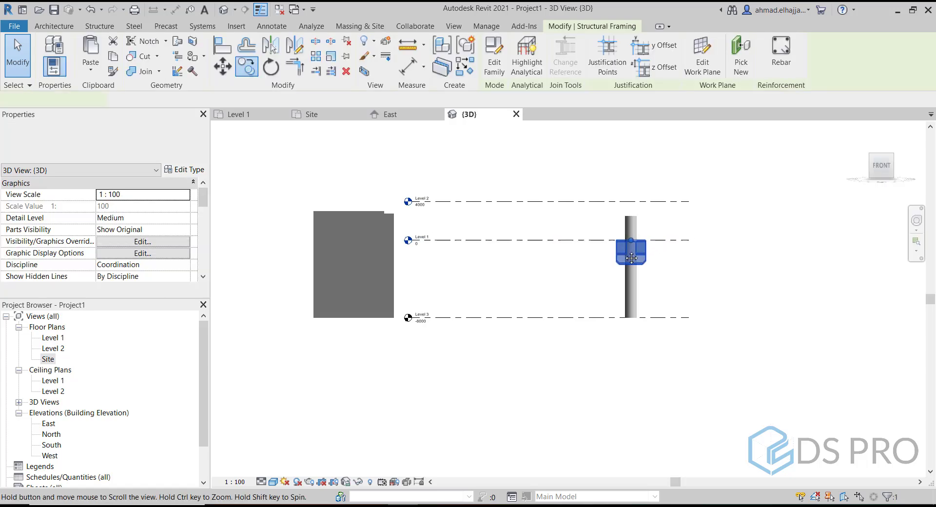
pyautogui.scroll(2, 535, 273)
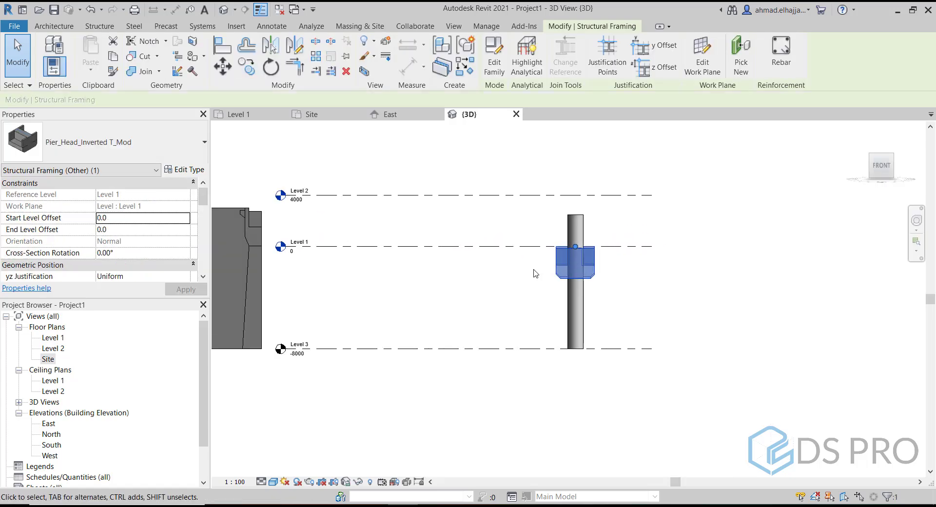
pyautogui.click(222, 66)
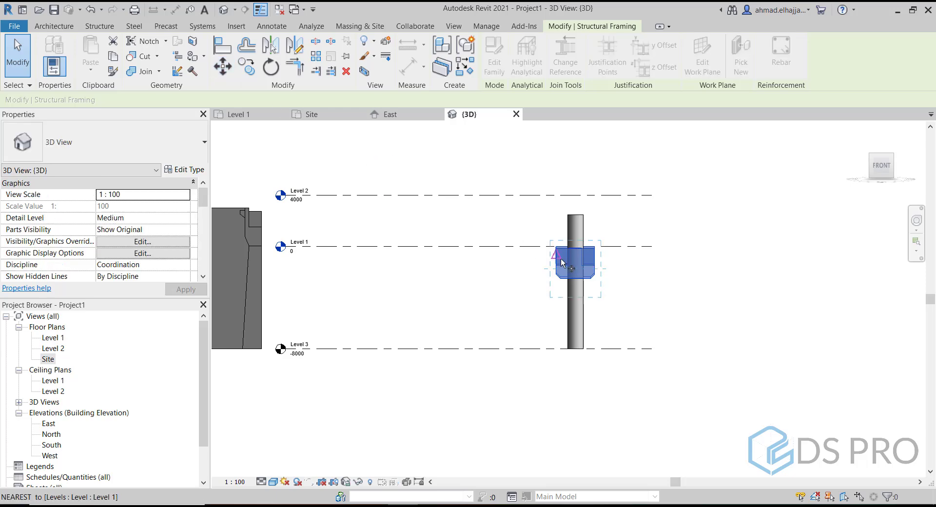
pyautogui.scroll(3, 555, 267)
pyautogui.click(556, 266)
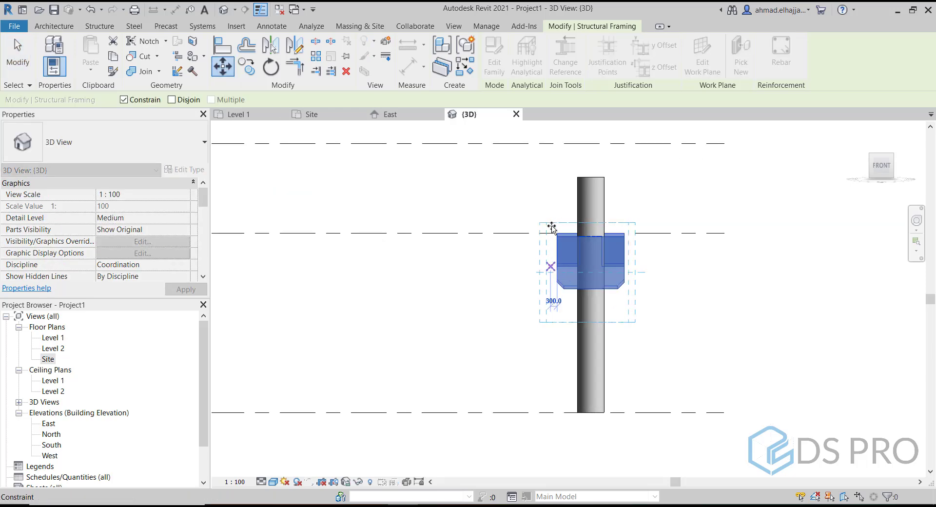
pyautogui.scroll(-3, 558, 268)
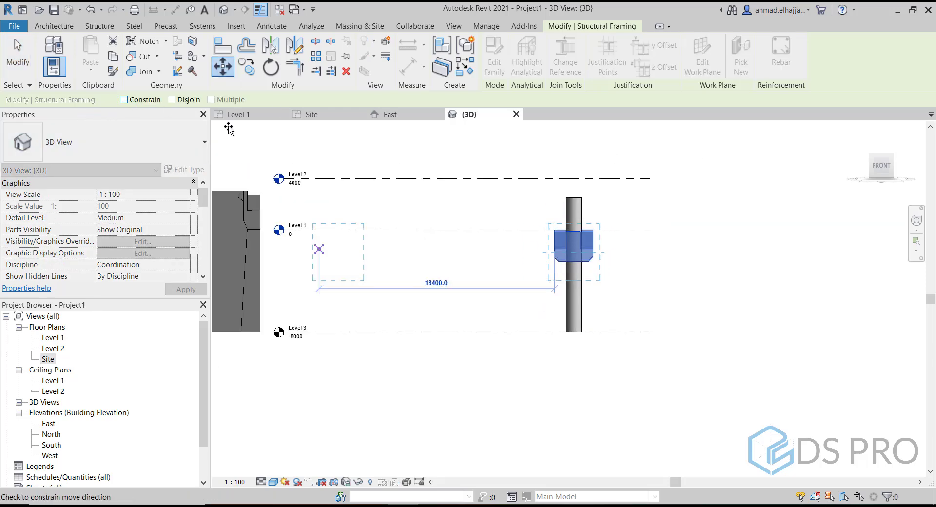
pyautogui.press('Escape')
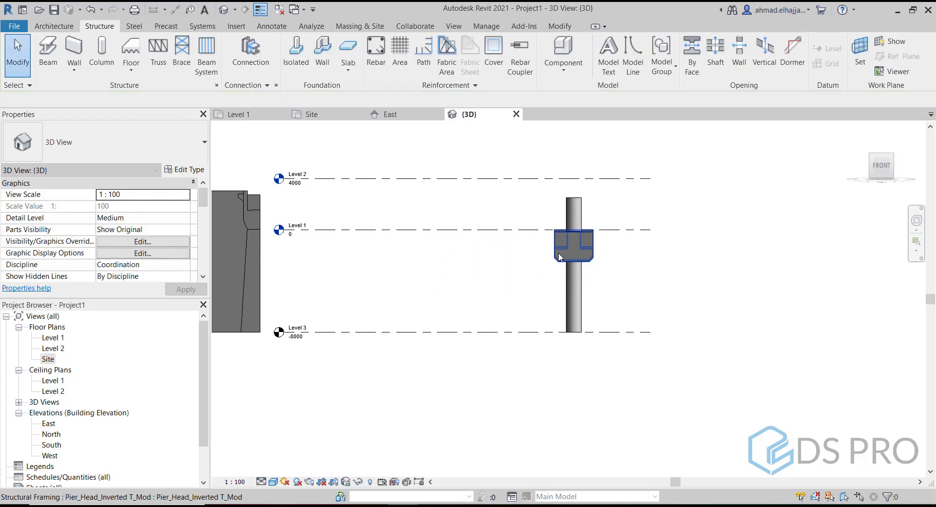
# Move the pier head at A2 straight up about 3300 mm from its ledge corner to the abutment's bearing seat level.
pyautogui.click(560, 257)
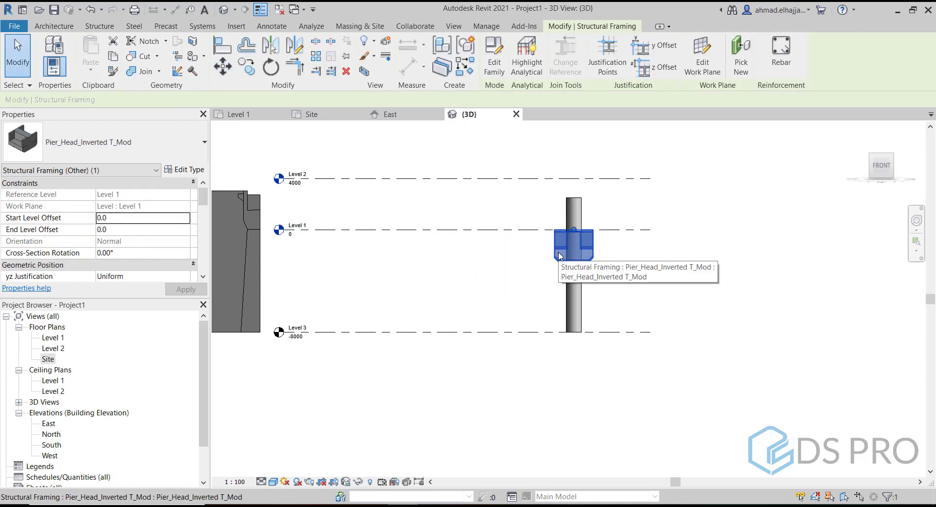
pyautogui.click(223, 66)
pyautogui.click(183, 99)
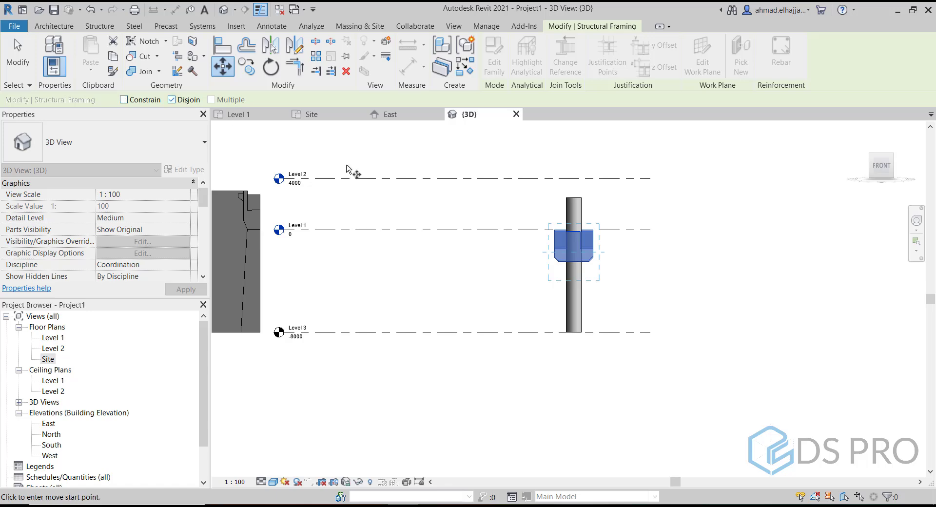
pyautogui.scroll(4, 562, 252)
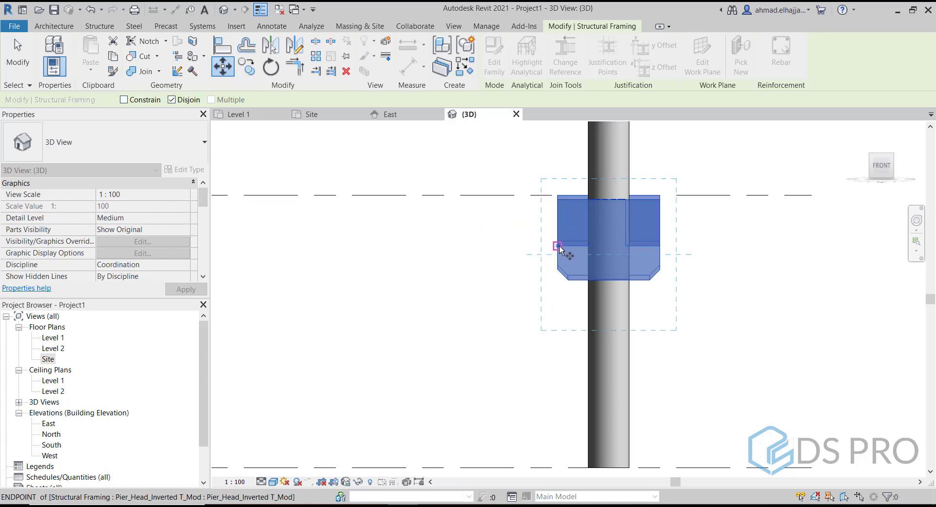
pyautogui.scroll(-4, 554, 214)
pyautogui.click(555, 221)
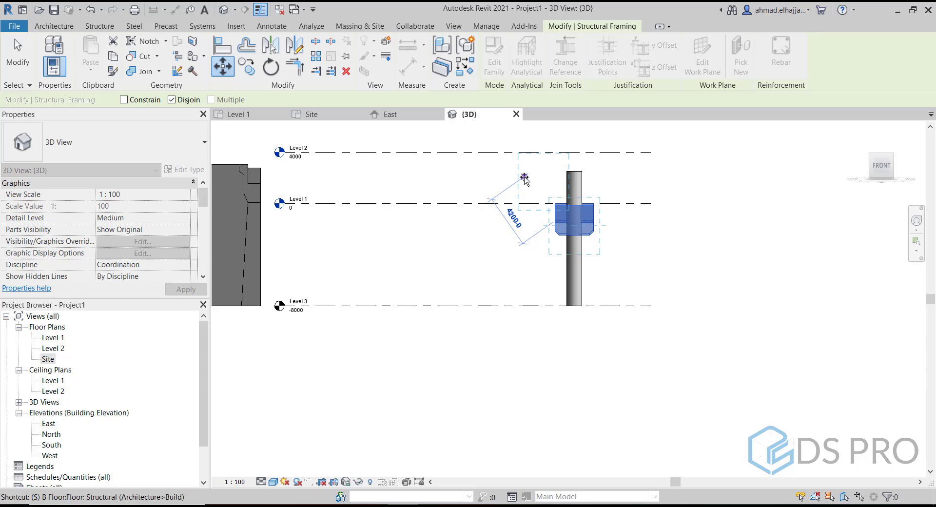
pyautogui.click(250, 192)
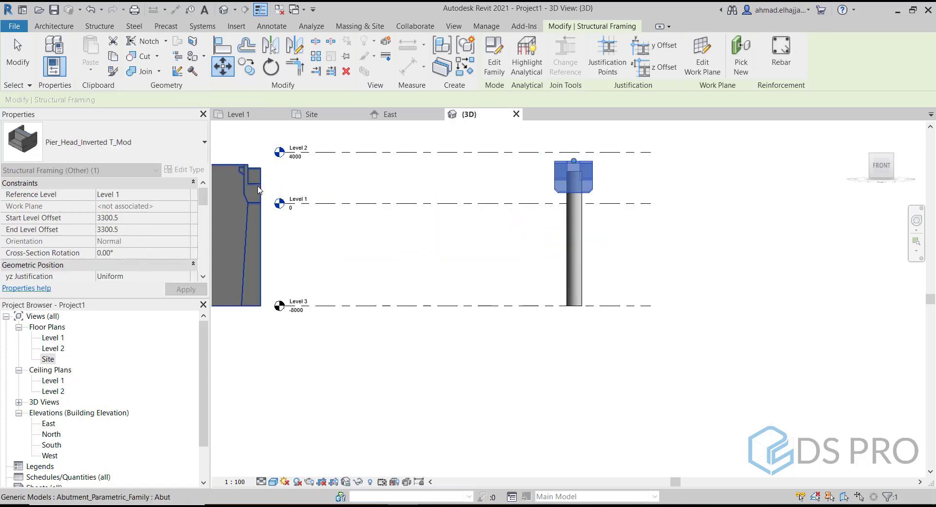
pyautogui.press('Escape')
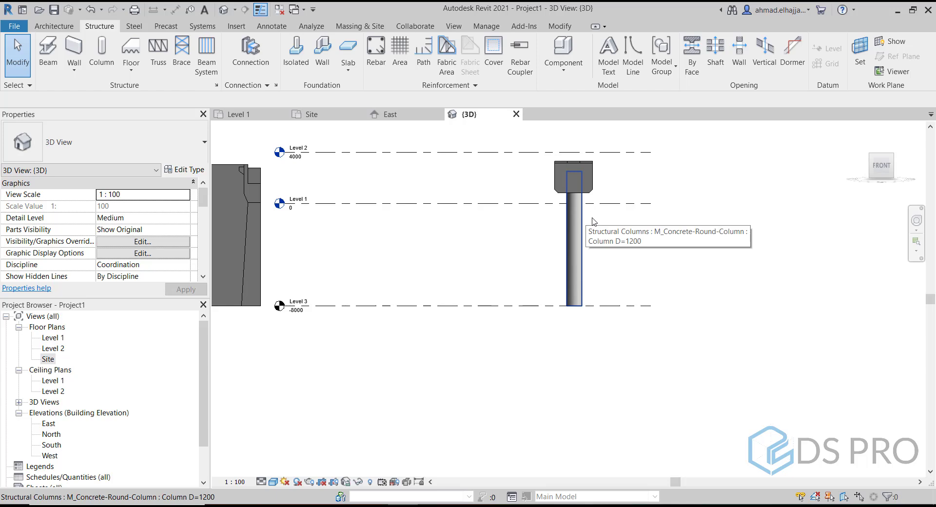
# Check how far the column tops reach into the pier head in Wireframe, return to Shaded and inspect the pier in 3D.
pyautogui.scroll(3, 579, 244)
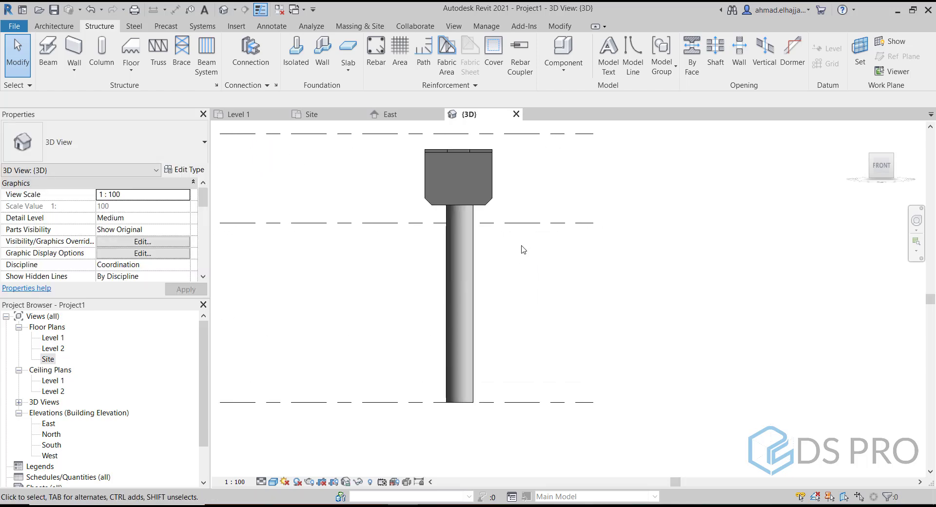
pyautogui.click(273, 482)
pyautogui.click(297, 423)
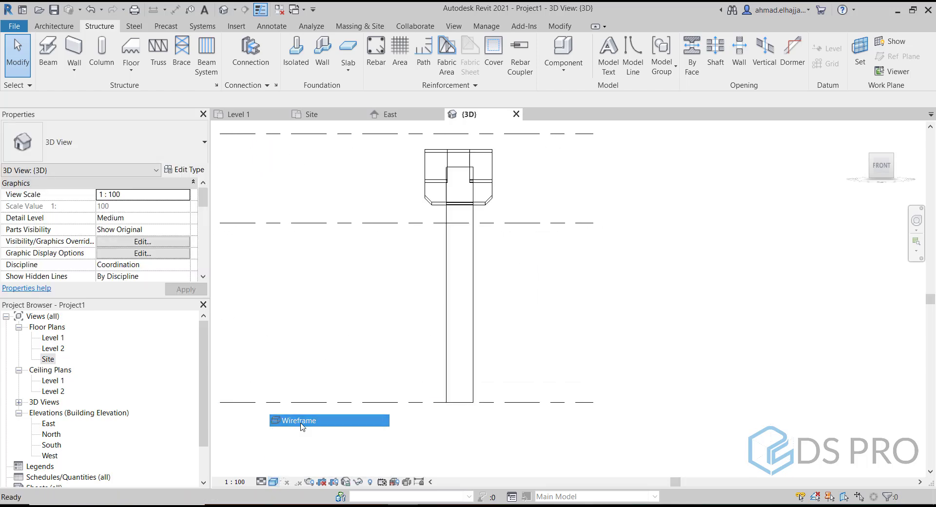
pyautogui.scroll(-3, 472, 286)
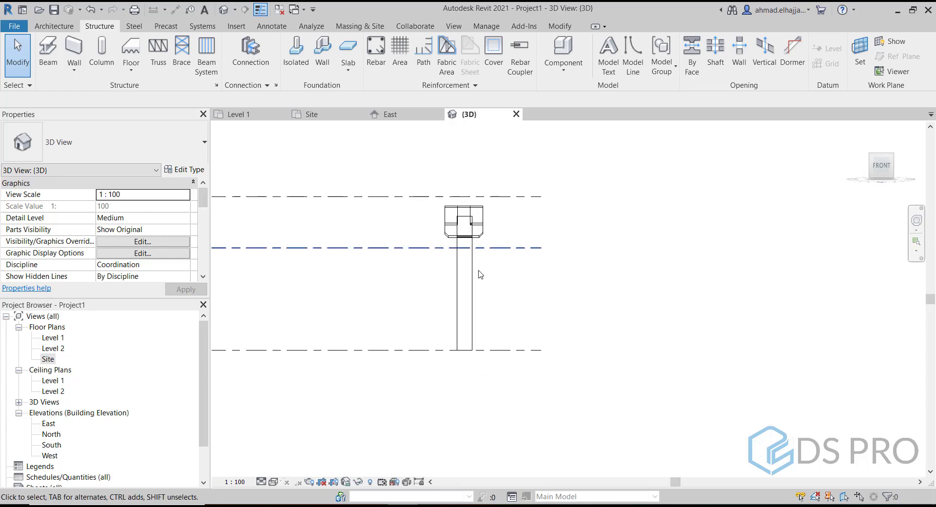
pyautogui.press('d')
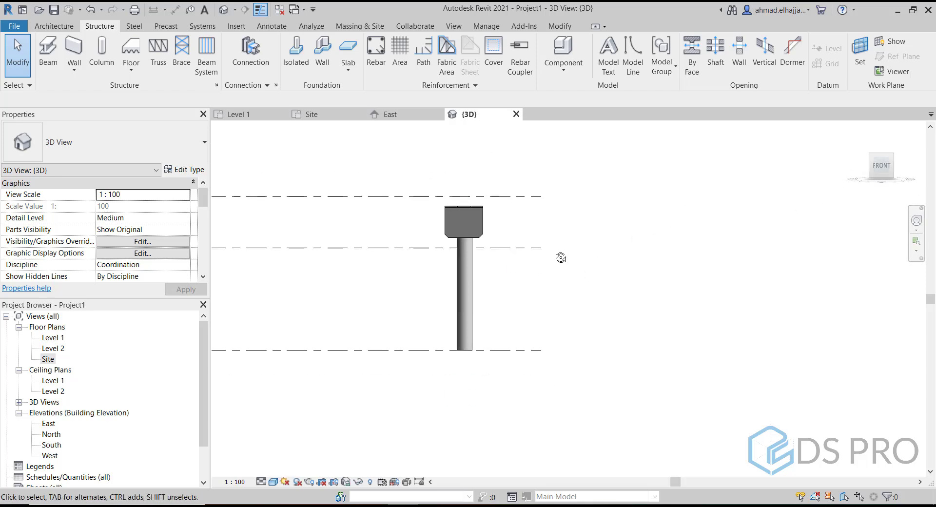
pyautogui.moveTo(560, 258)
pyautogui.keyDown('shift'); pyautogui.mouseDown(button='middle')
pyautogui.moveTo(487, 317)
pyautogui.moveTo(461, 325)
pyautogui.mouseUp(button='middle'); pyautogui.keyUp('shift')
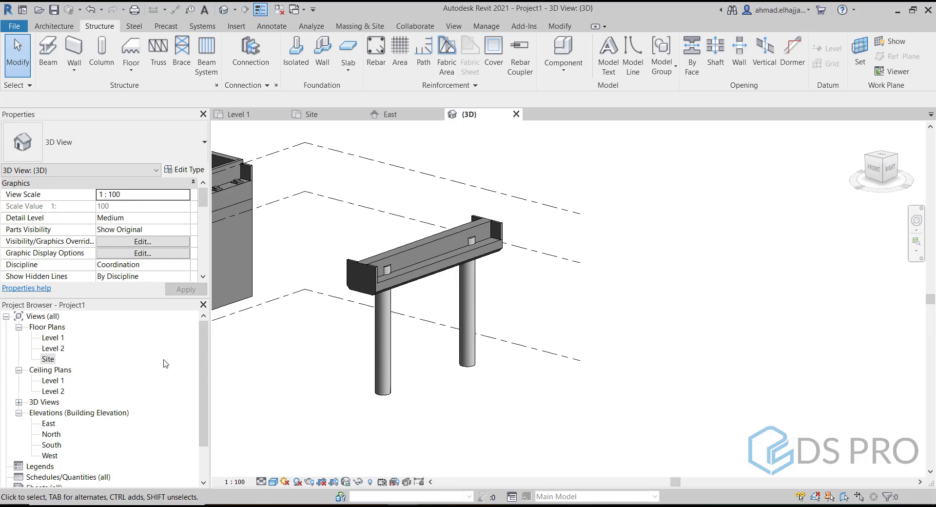
# Open the East elevation from its marker in the Site plan and display it in the Shaded style.
pyautogui.doubleClick(48, 359)
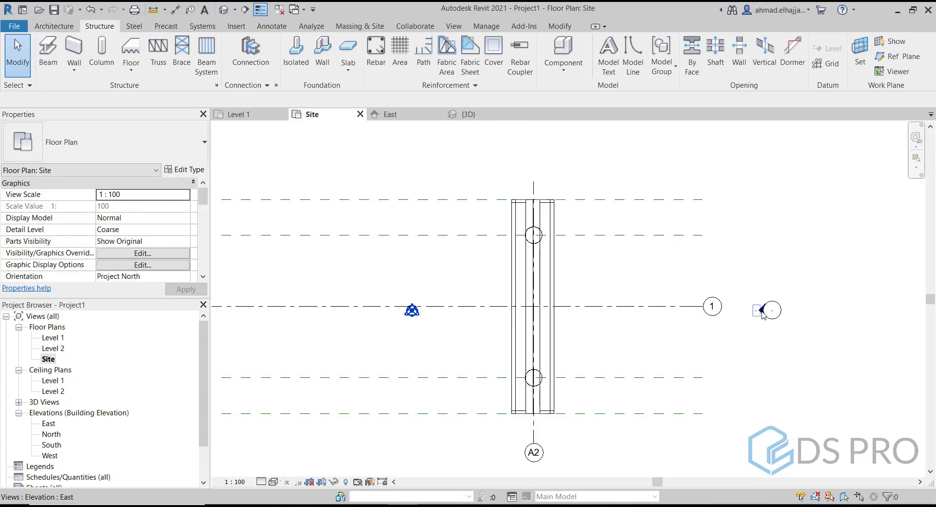
pyautogui.doubleClick(761, 310)
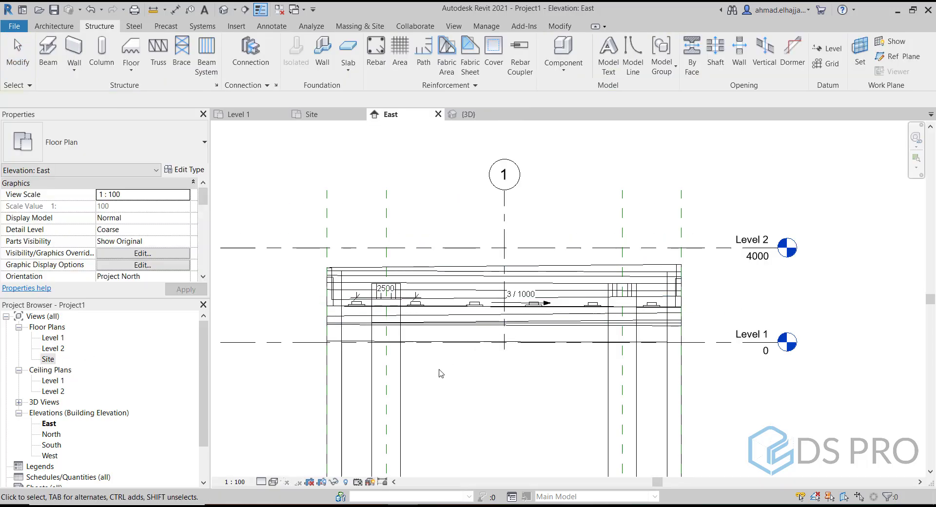
pyautogui.moveTo(458, 352); pyautogui.dragTo(440, 273, button='middle')
pyautogui.press('s')
pyautogui.press('d')
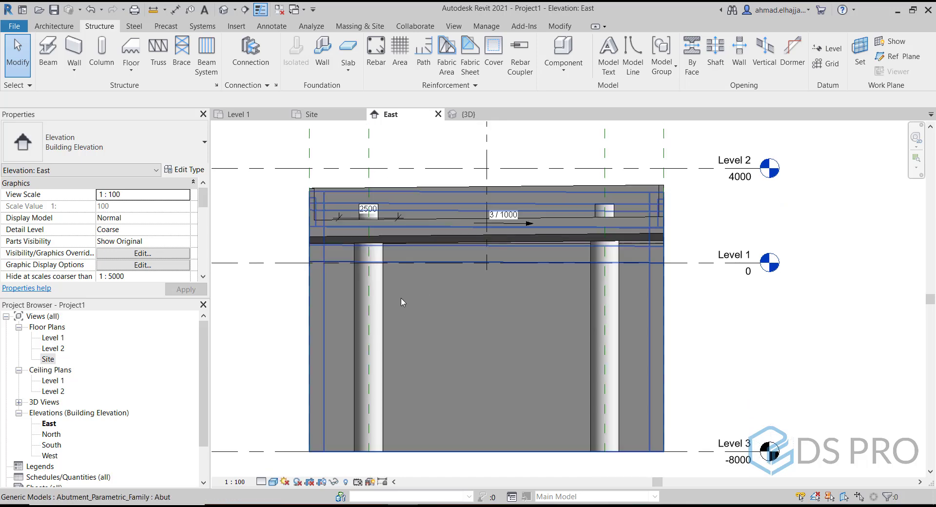
# Measure the vertical distance from the left column's top to the pier head's underside with an aligned dimension, without placing it.
pyautogui.scroll(2, 403, 302)
pyautogui.click(369, 291)
pyautogui.moveTo(369, 291); pyautogui.dragTo(409, 374, button='middle')
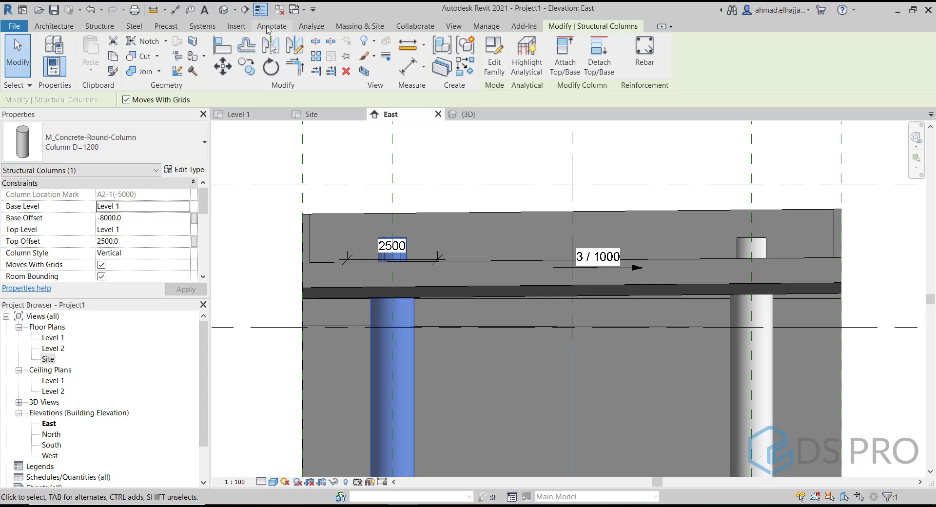
pyautogui.click(271, 27)
pyautogui.click(49, 51)
pyautogui.scroll(3, 385, 234)
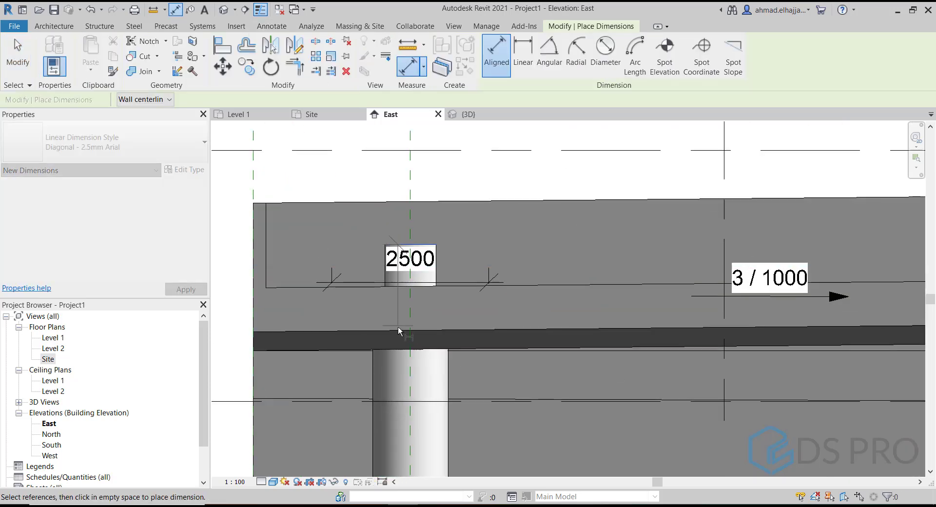
pyautogui.scroll(-1, 399, 335)
pyautogui.scroll(-1, 399, 334)
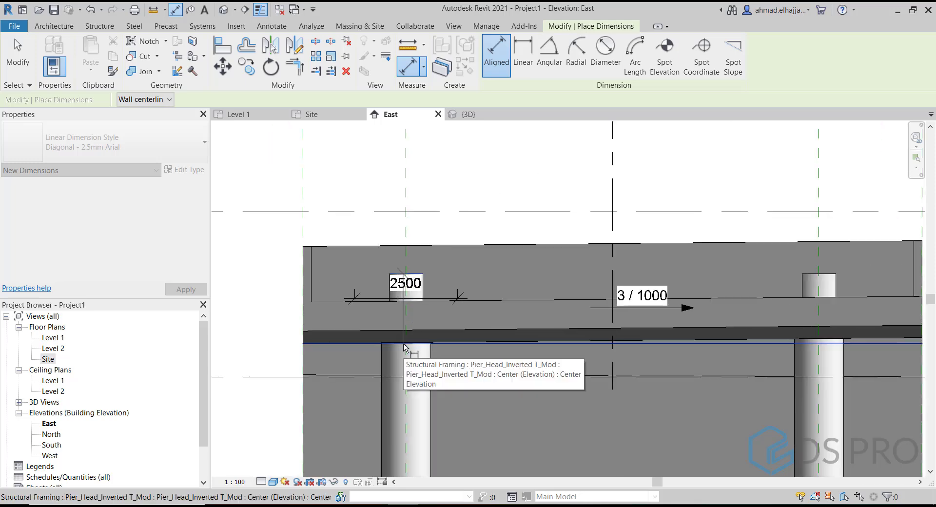
pyautogui.scroll(1, 402, 341)
pyautogui.scroll(1, 404, 347)
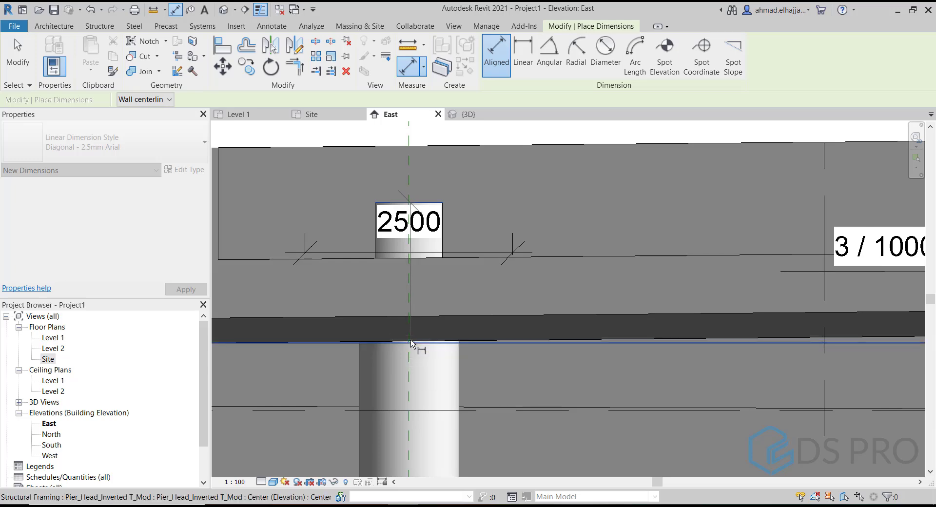
pyautogui.scroll(3, 411, 344)
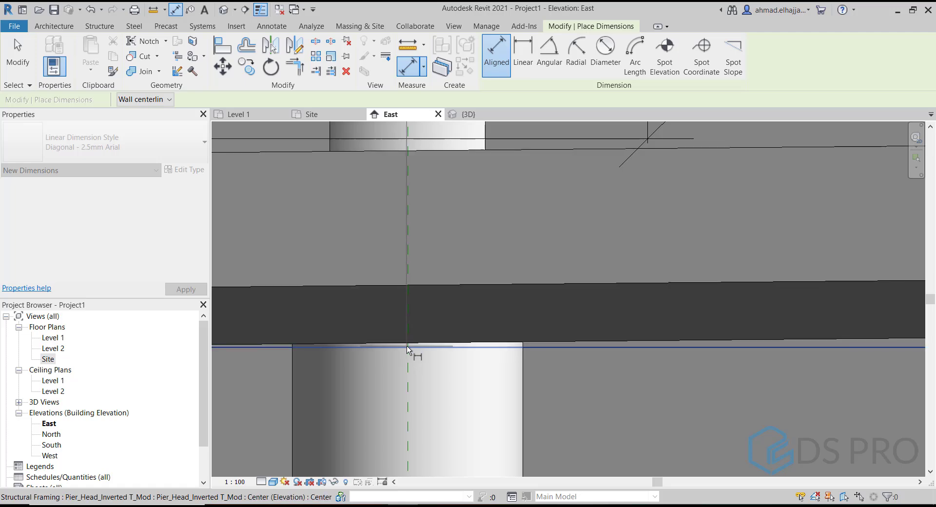
pyautogui.scroll(-4, 401, 331)
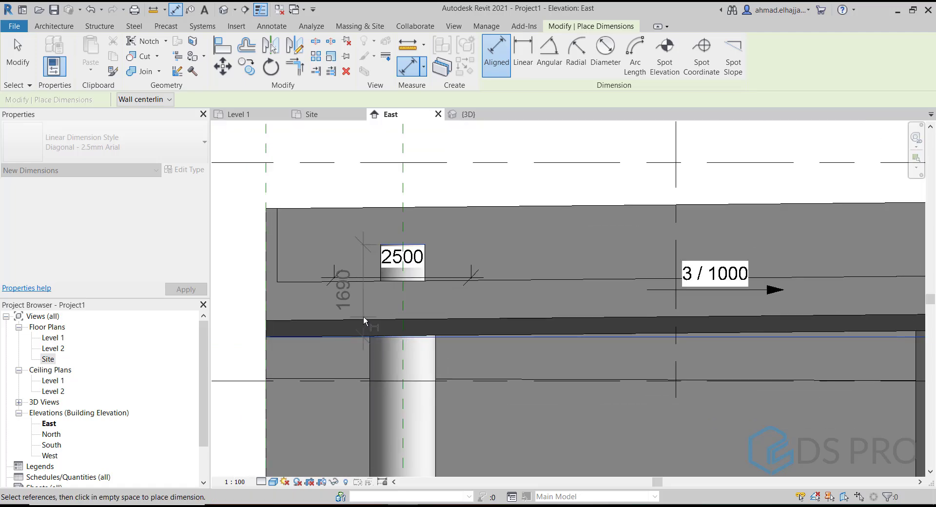
pyautogui.press('Escape')
pyautogui.press('Escape')
# Set the top offset of both round columns to 900 using the formula =2500.0-1600.
pyautogui.scroll(1, 443, 369)
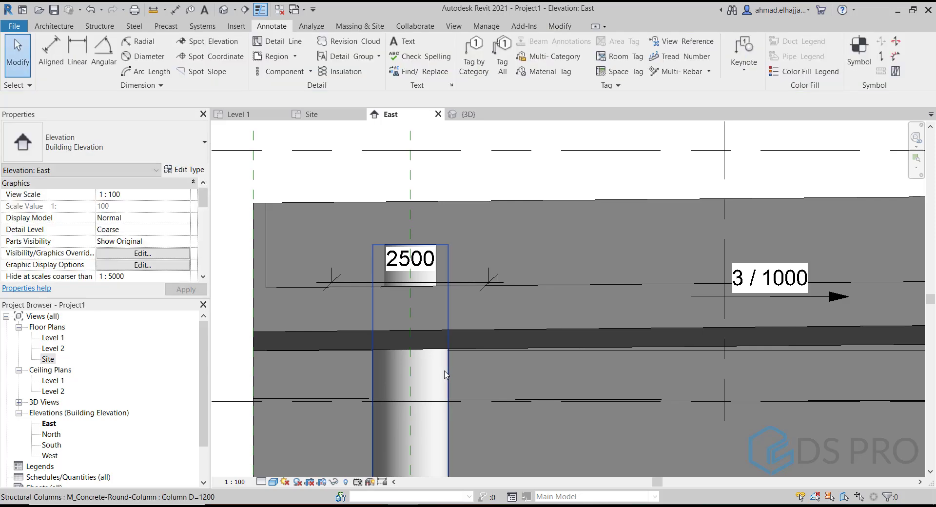
pyautogui.click(442, 368)
pyautogui.scroll(-5, 442, 368)
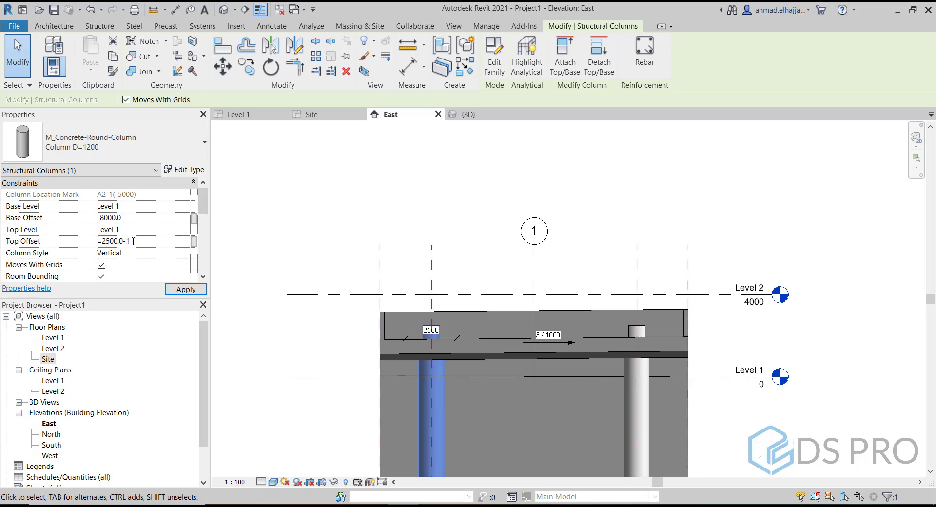
pyautogui.press('Return')
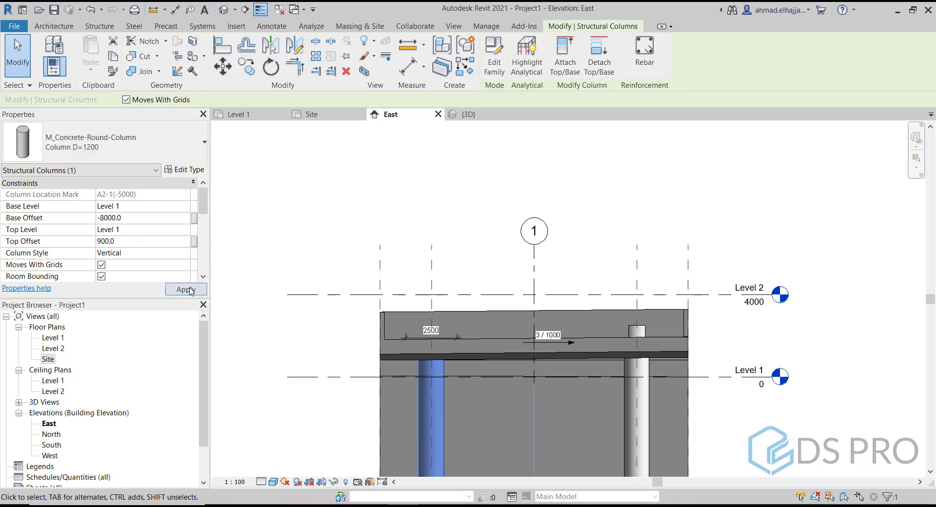
pyautogui.click(636, 419)
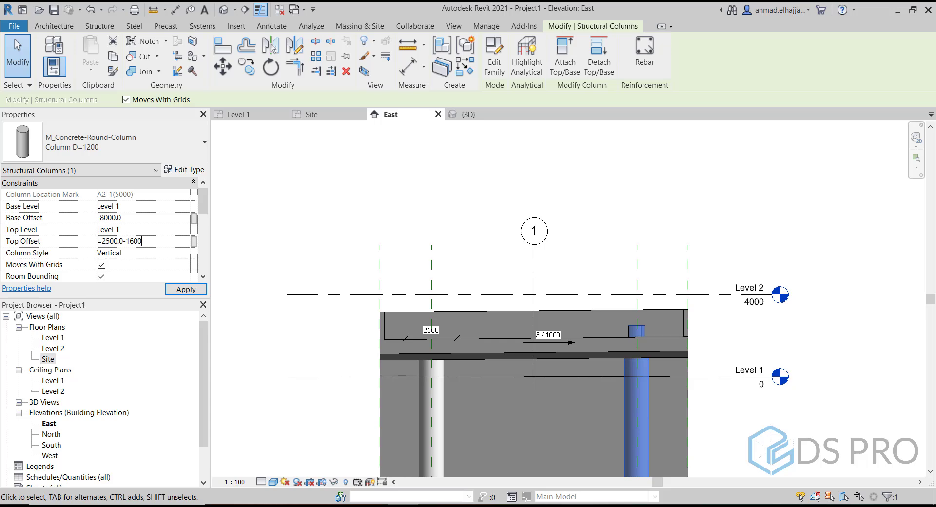
pyautogui.click(185, 290)
pyautogui.scroll(-2, 370, 215)
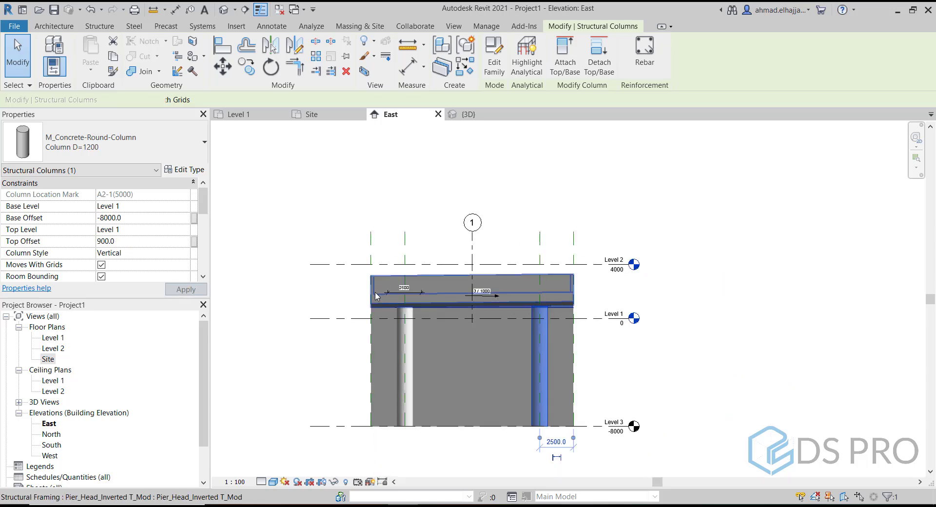
# Examine the pier and abutment in 3D from the right side and from an angled viewpoint.
pyautogui.click(224, 13)
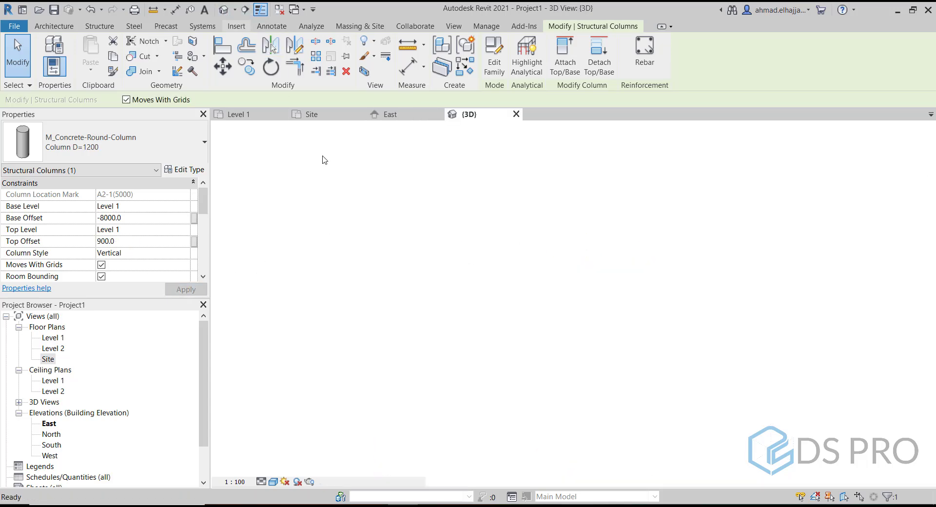
pyautogui.keyDown('shift'); pyautogui.moveTo(382, 303); pyautogui.dragTo(527, 274, button='middle'); pyautogui.keyUp('shift')
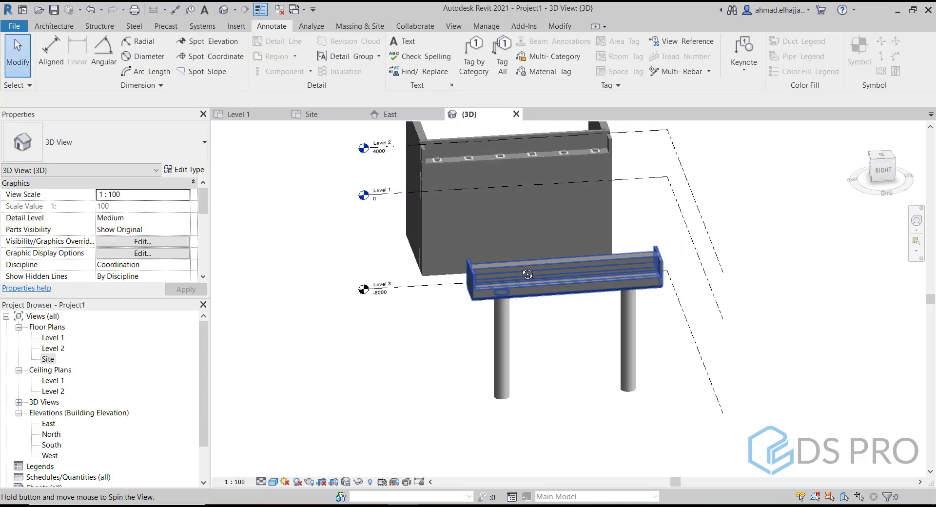
pyautogui.click(882, 169)
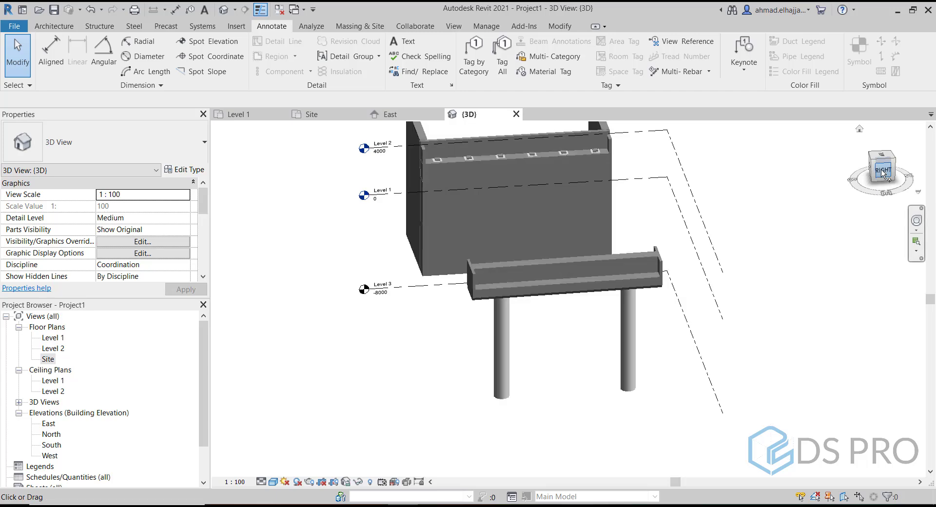
pyautogui.scroll(3, 547, 287)
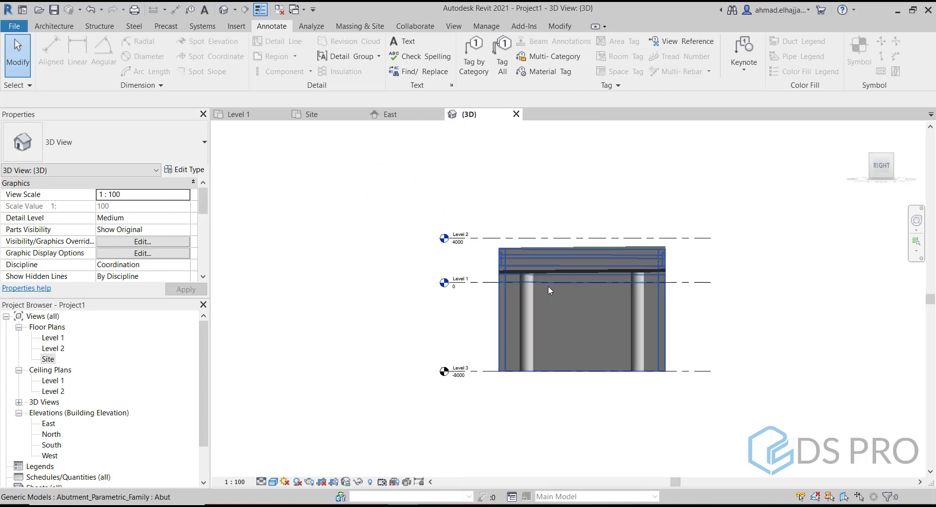
pyautogui.keyDown('shift'); pyautogui.moveTo(538, 288); pyautogui.dragTo(573, 326, button='middle'); pyautogui.keyUp('shift')
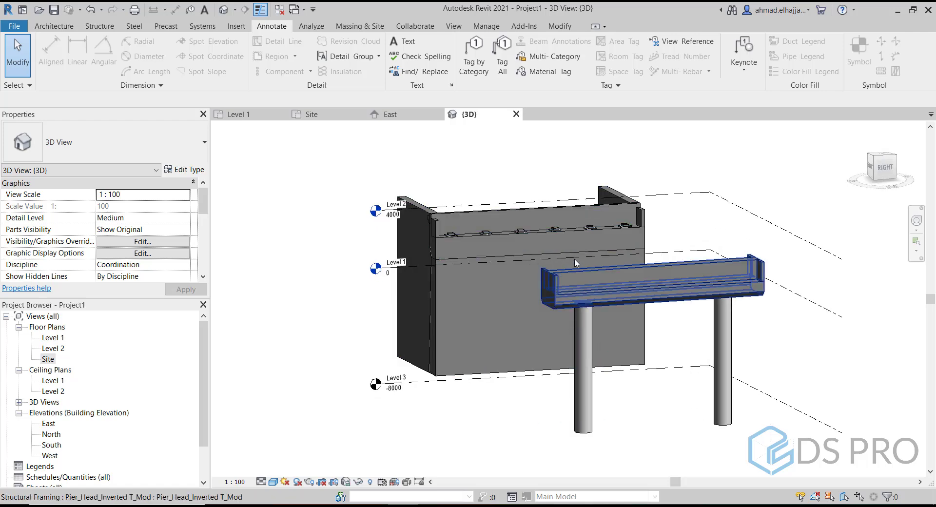
pyautogui.click(564, 238)
pyautogui.click(676, 333)
pyautogui.keyDown('shift'); pyautogui.moveTo(675, 334); pyautogui.dragTo(707, 351, button='middle'); pyautogui.keyUp('shift')
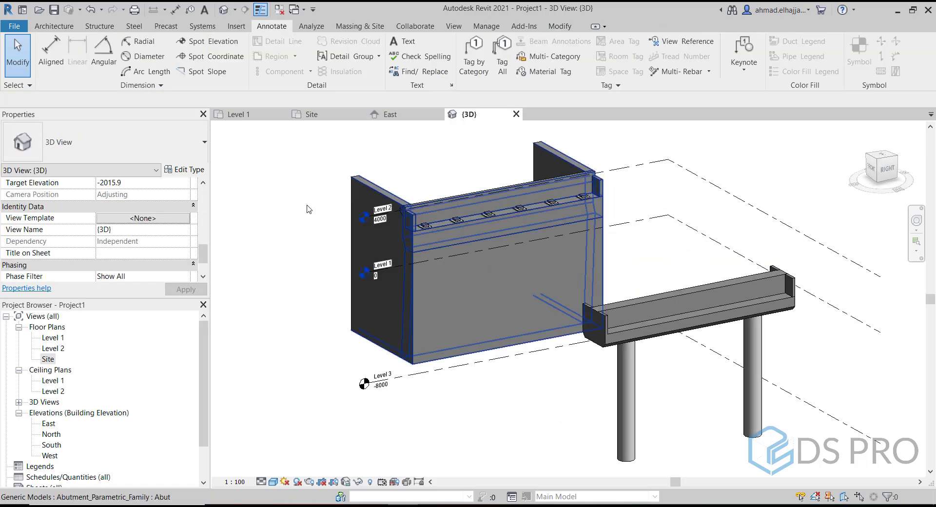
# Place a spot slope annotation on the pier head's ledge in the 3D view, with the 1.5 mm offset from reference.
pyautogui.click(214, 72)
pyautogui.scroll(5, 712, 312)
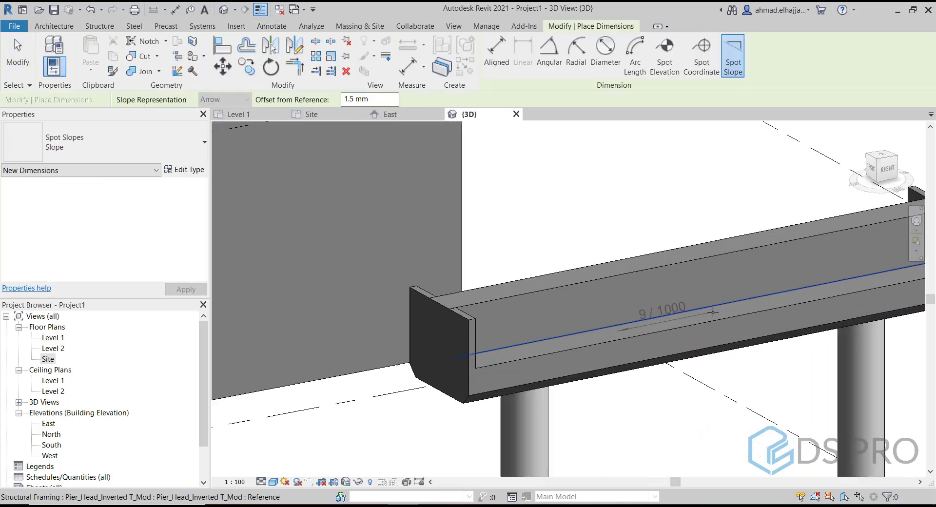
pyautogui.click(712, 312)
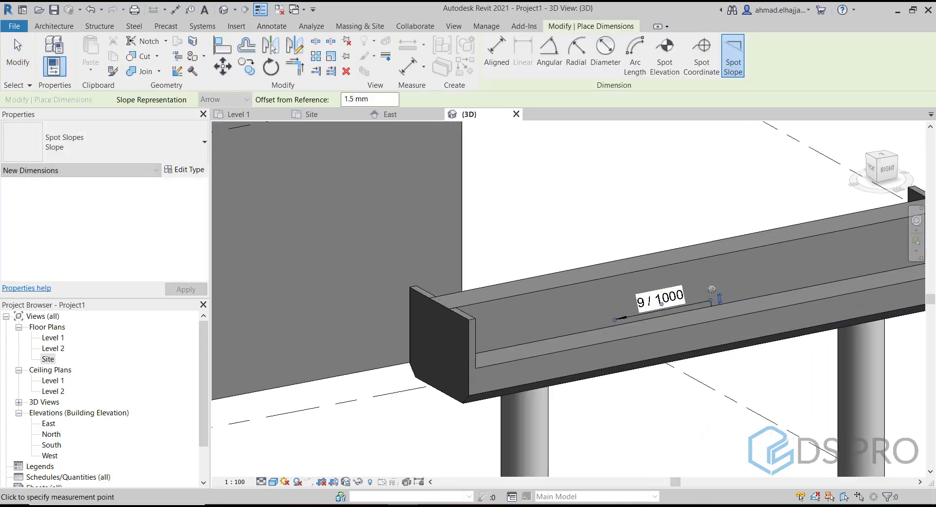
pyautogui.press('Escape')
pyautogui.press('Escape')
pyautogui.scroll(-4, 616, 294)
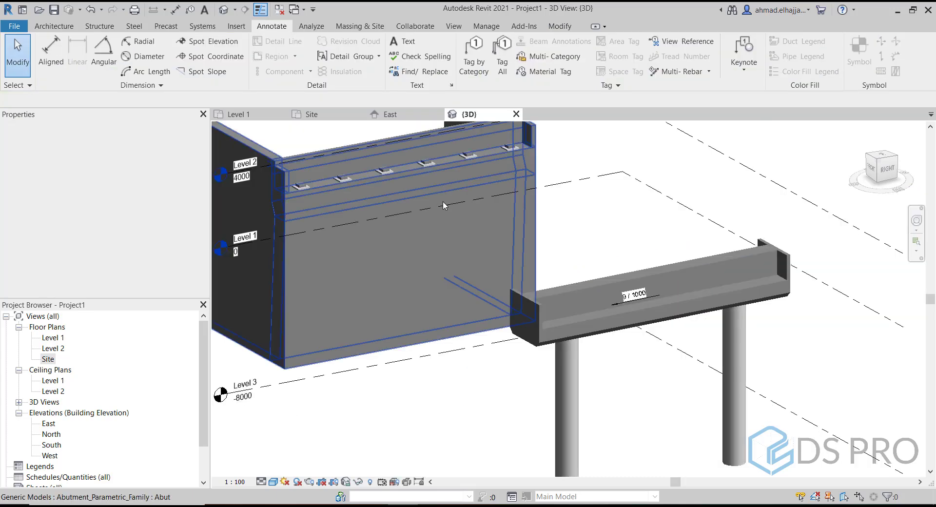
pyautogui.moveTo(443, 200); pyautogui.dragTo(523, 242, button='middle')
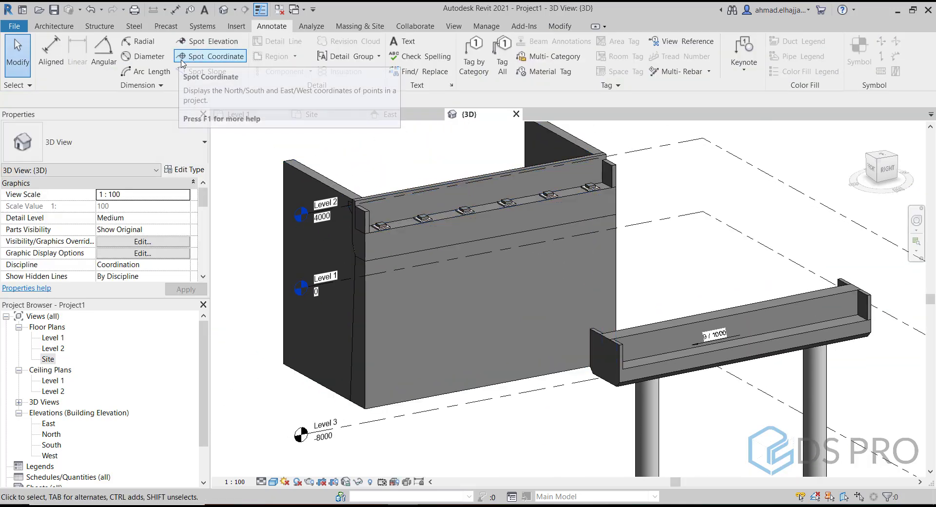
# Place a spot slope annotation on the abutment's bearing ledge edge in the 3D view, with the 1.5 mm offset from reference.
pyautogui.click(197, 71)
pyautogui.scroll(4, 444, 211)
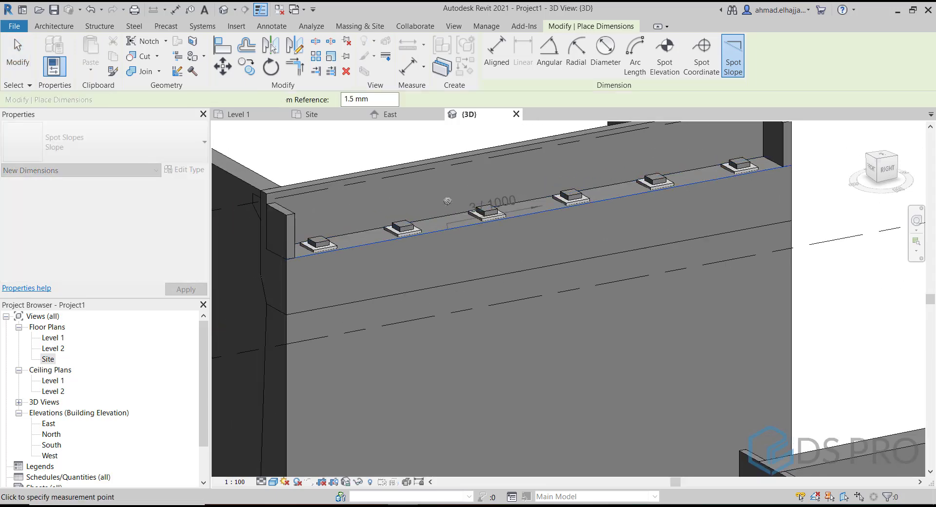
pyautogui.scroll(-3, 448, 217)
pyautogui.click(452, 214)
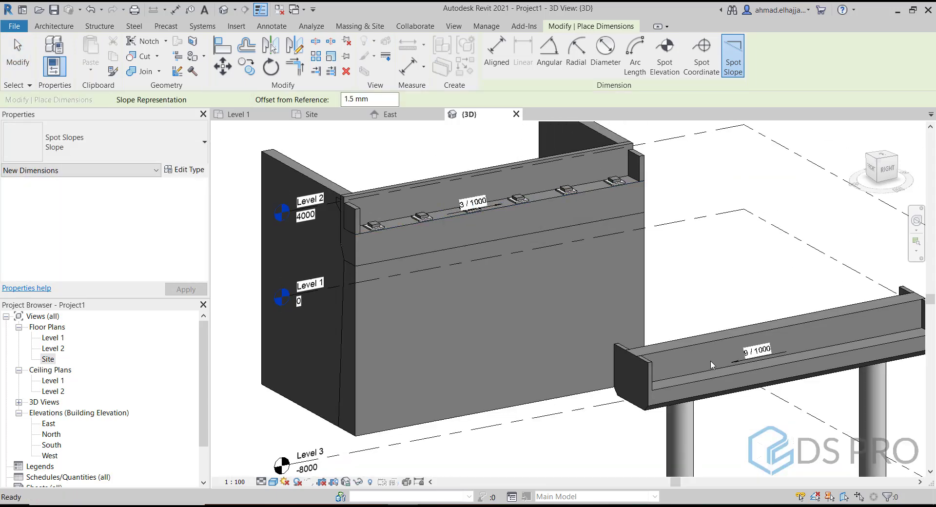
pyautogui.press('Escape')
pyautogui.press('Escape')
# Mirror the A2 pier head about grid line 1 in the Site floor plan, without keeping a copy.
pyautogui.doubleClick(47, 358)
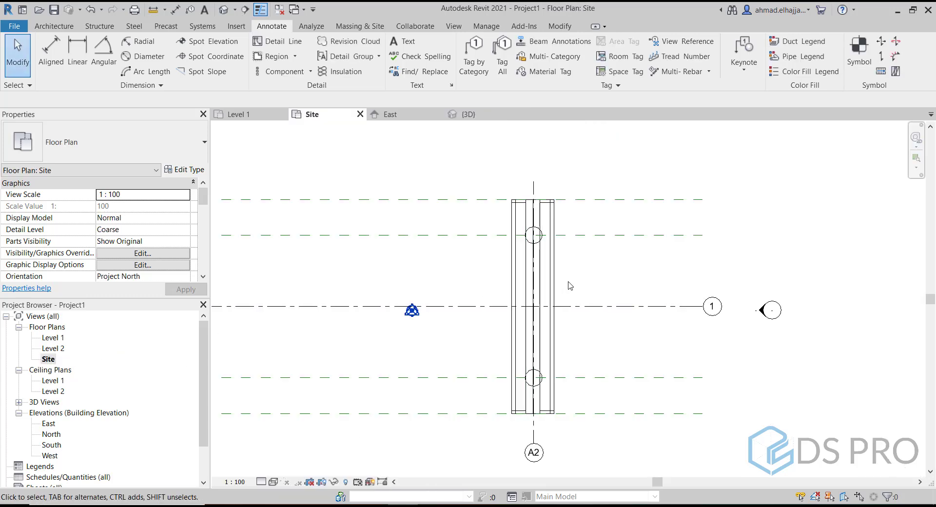
pyautogui.click(513, 219)
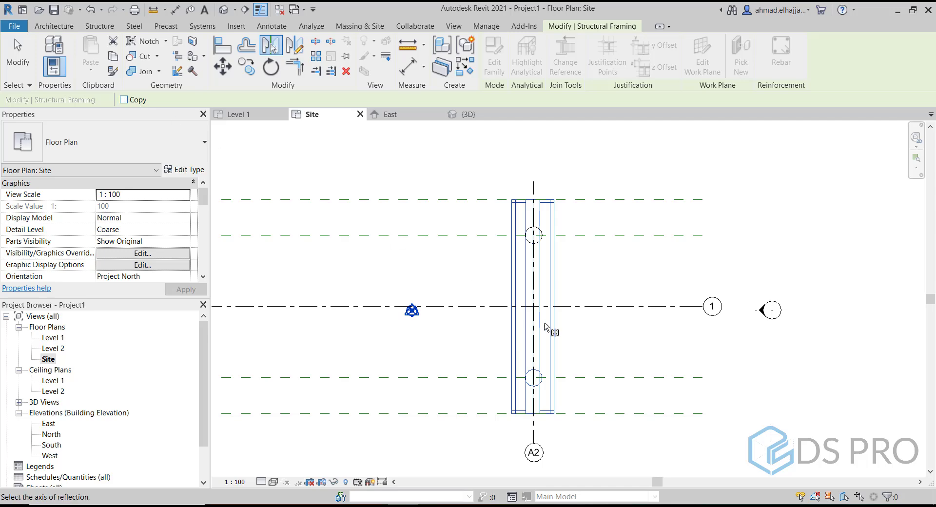
pyautogui.click(588, 306)
pyautogui.click(511, 298)
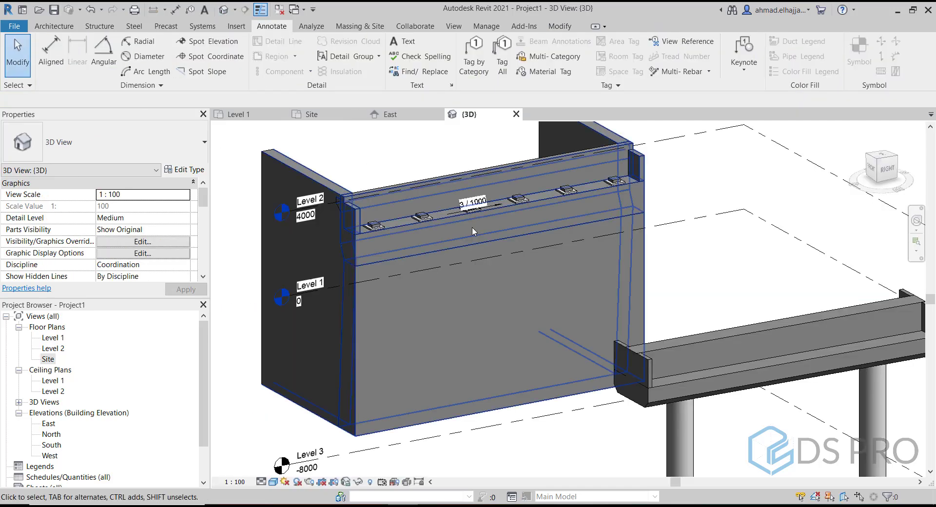
# Place a spot slope annotation on the mirrored pier head's ledge in the 3D view, with the 1.5 mm offset from reference.
pyautogui.click(760, 348)
pyautogui.moveTo(761, 349)
pyautogui.keyDown('shift'); pyautogui.mouseDown(button='middle')
pyautogui.moveTo(741, 356)
pyautogui.moveTo(792, 373)
pyautogui.moveTo(773, 363)
pyautogui.moveTo(722, 370)
pyautogui.mouseUp(button='middle'); pyautogui.keyUp('shift')
pyautogui.press('Escape')
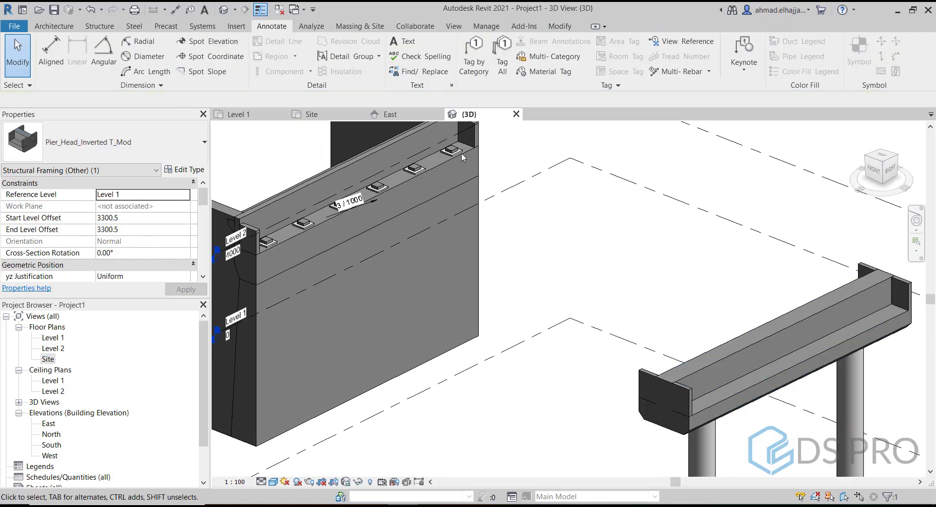
pyautogui.click(202, 72)
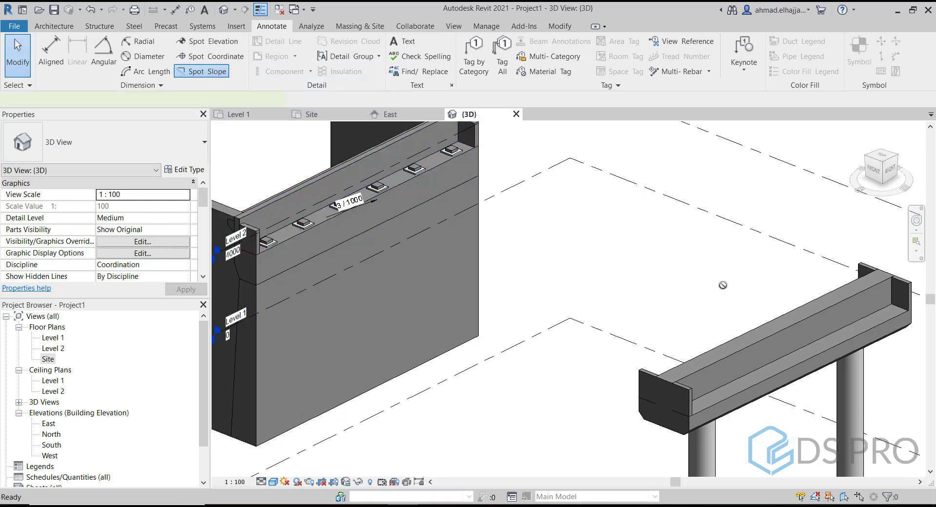
pyautogui.moveTo(779, 314); pyautogui.dragTo(662, 280, button='middle')
pyautogui.scroll(2, 681, 328)
pyautogui.click(664, 324)
pyautogui.click(664, 321)
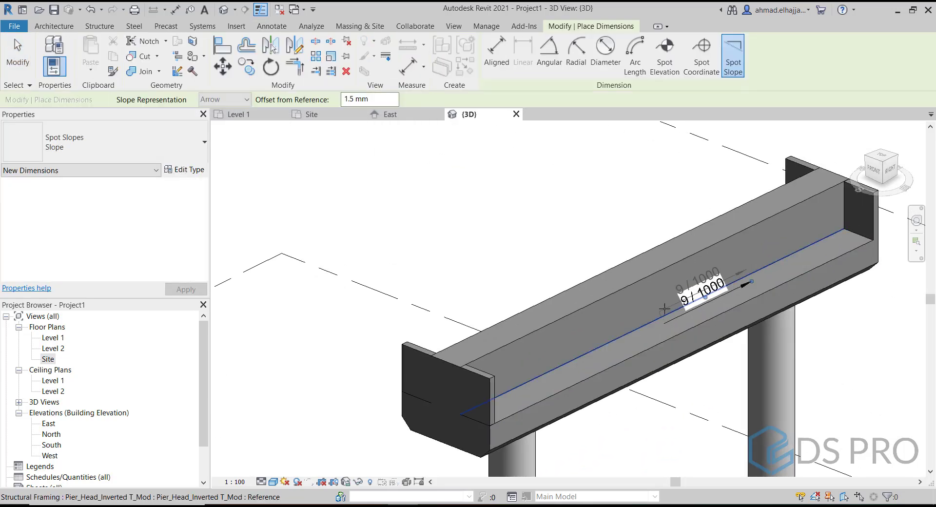
pyautogui.press('Escape')
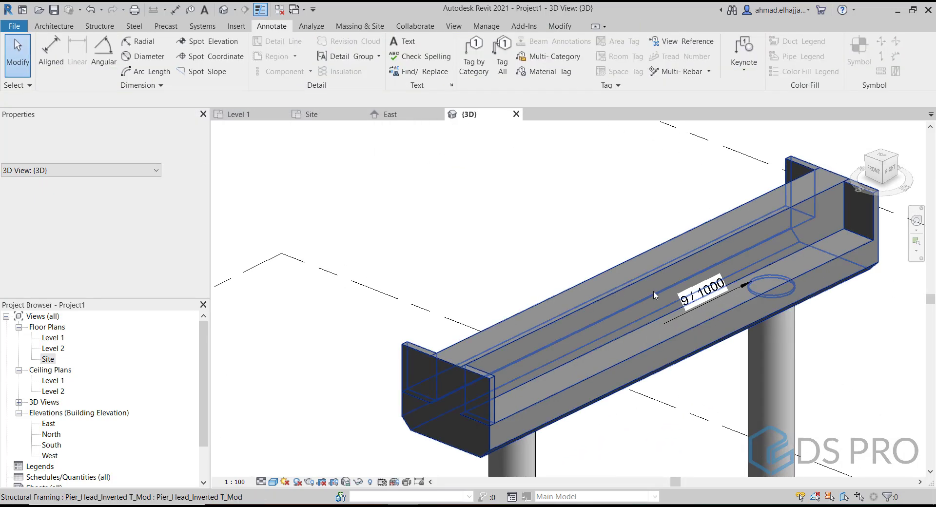
# Set the pier head's Start Level Offset dimension parameter to 50 and deselect it.
pyautogui.click(654, 291)
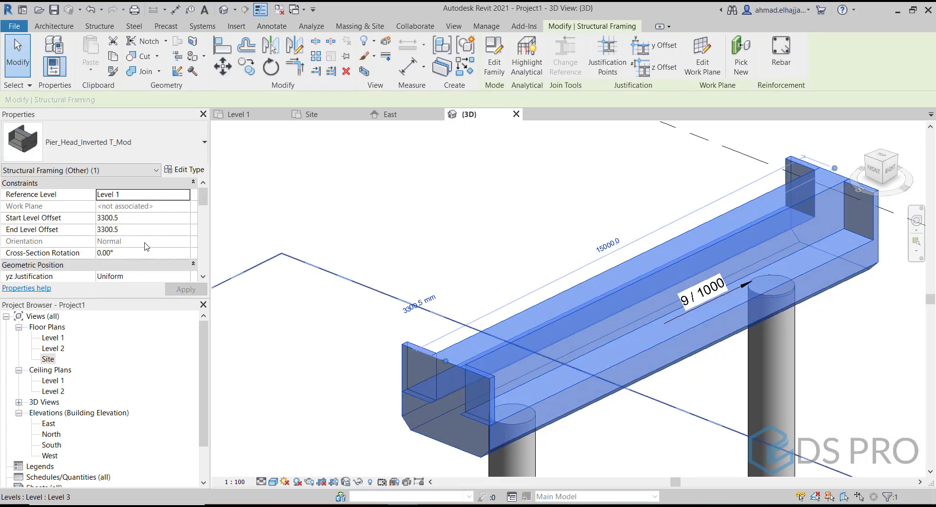
pyautogui.scroll(-5, 144, 246)
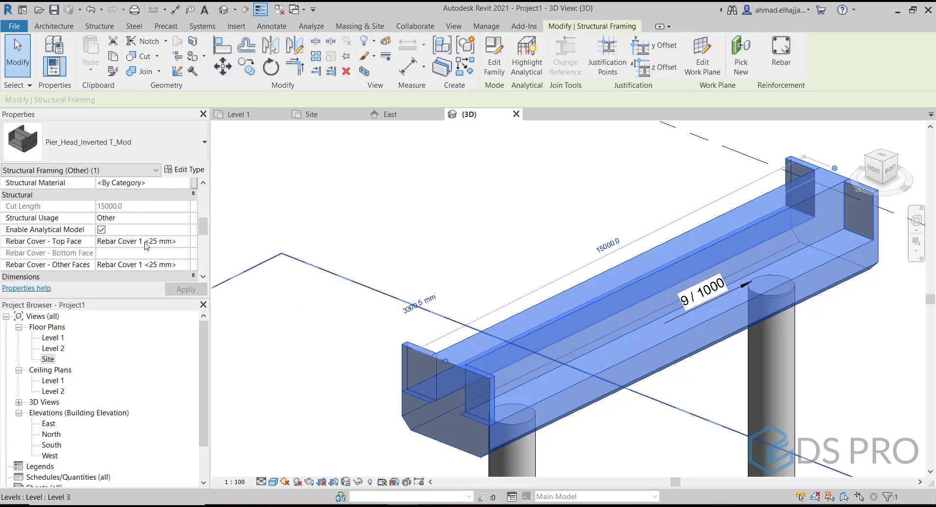
pyautogui.scroll(-4, 145, 246)
pyautogui.scroll(1, 145, 246)
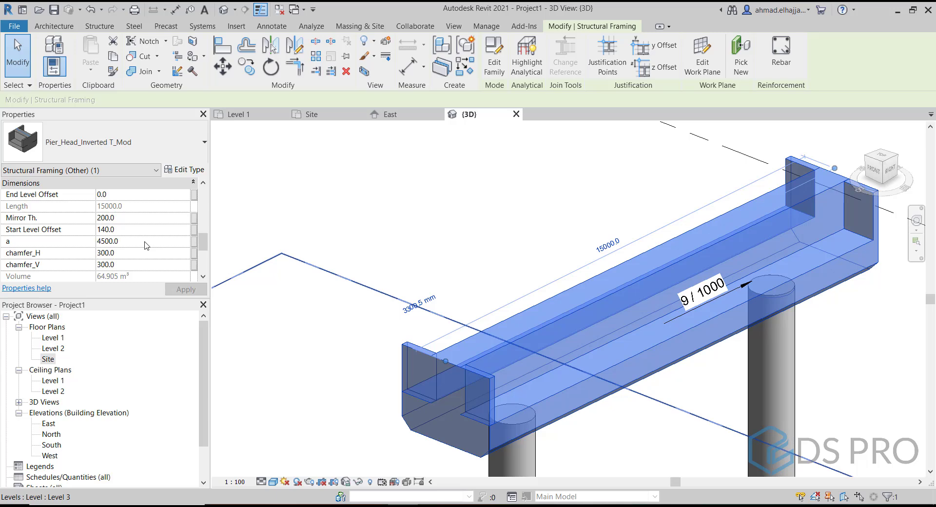
pyautogui.click(154, 229)
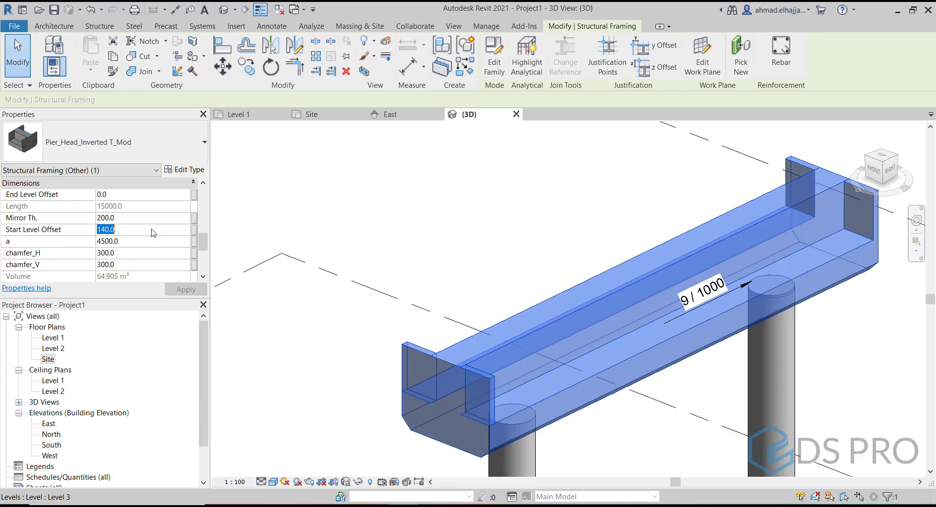
pyautogui.click(180, 290)
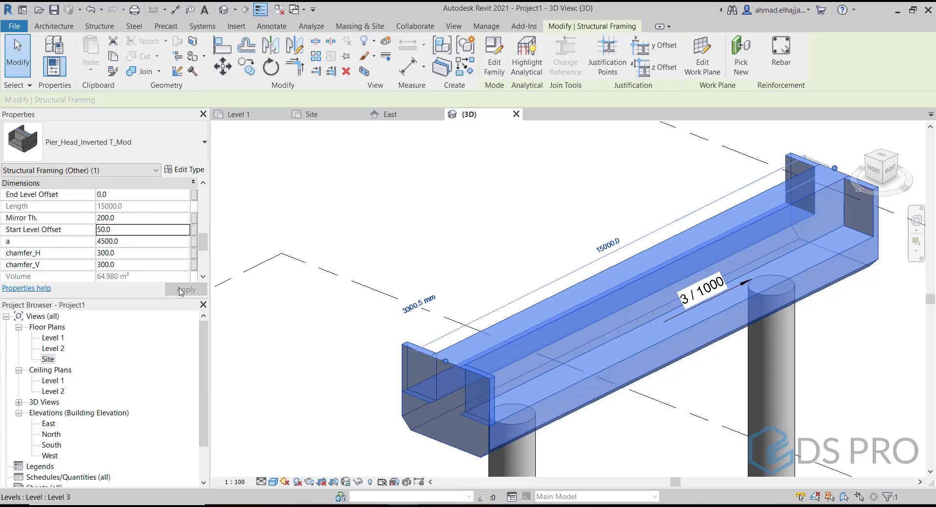
pyautogui.click(476, 181)
pyautogui.scroll(-5, 459, 186)
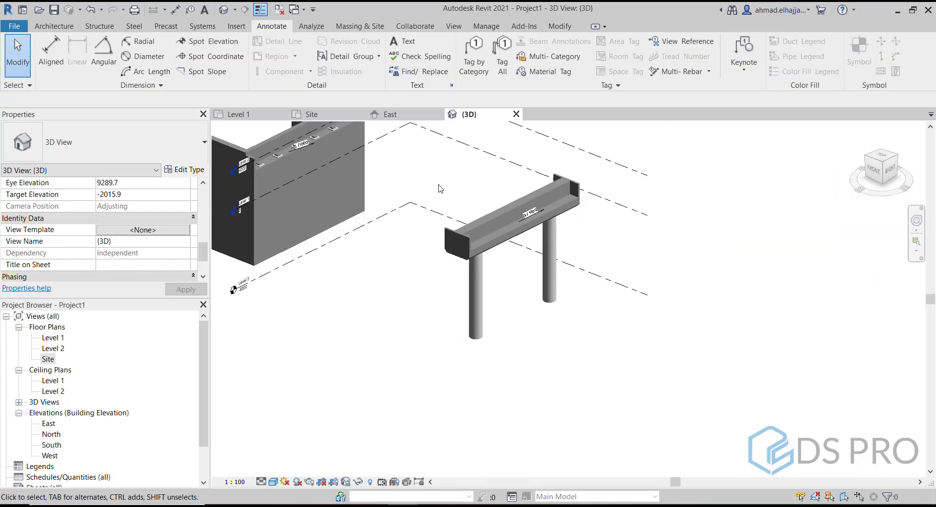
pyautogui.moveTo(438, 188); pyautogui.dragTo(548, 278, button='middle')
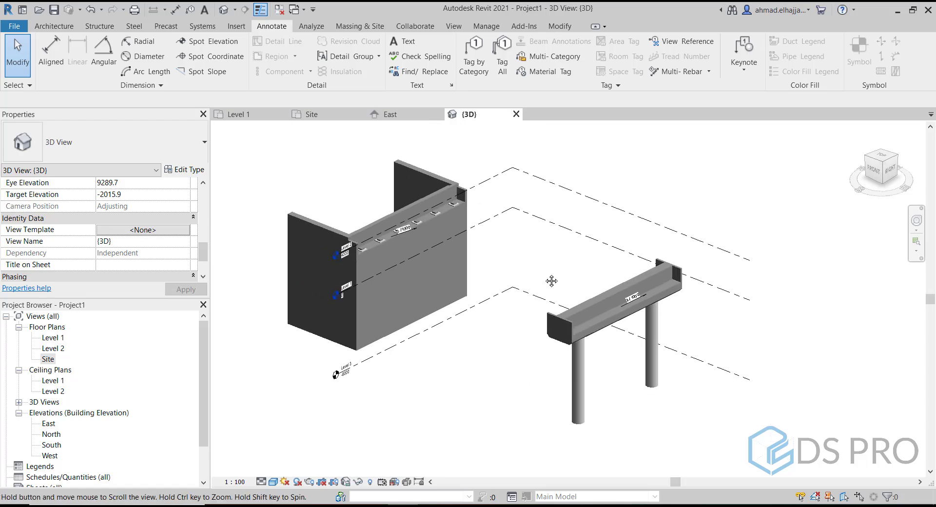
pyautogui.scroll(2, 547, 278)
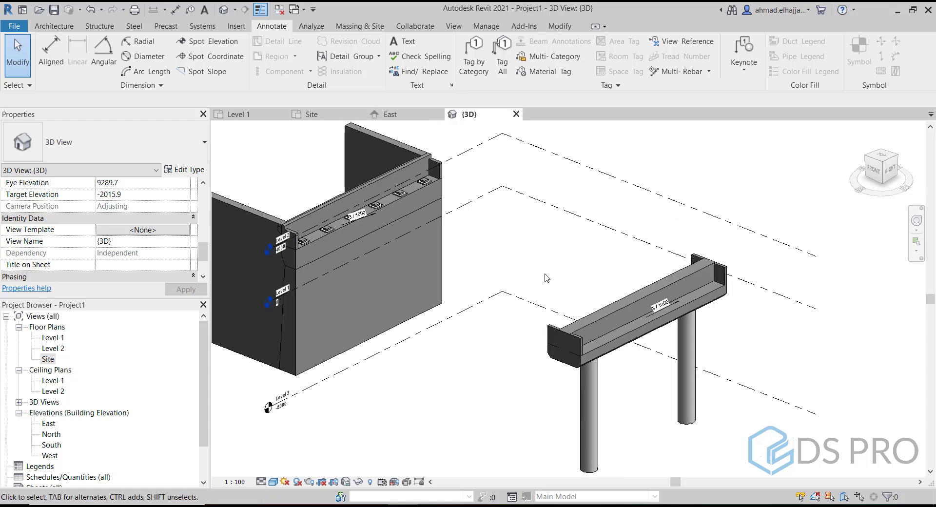
# Return to the Site floor plan and select the six bearing groups on grid A1 without changing them.
pyautogui.doubleClick(47, 359)
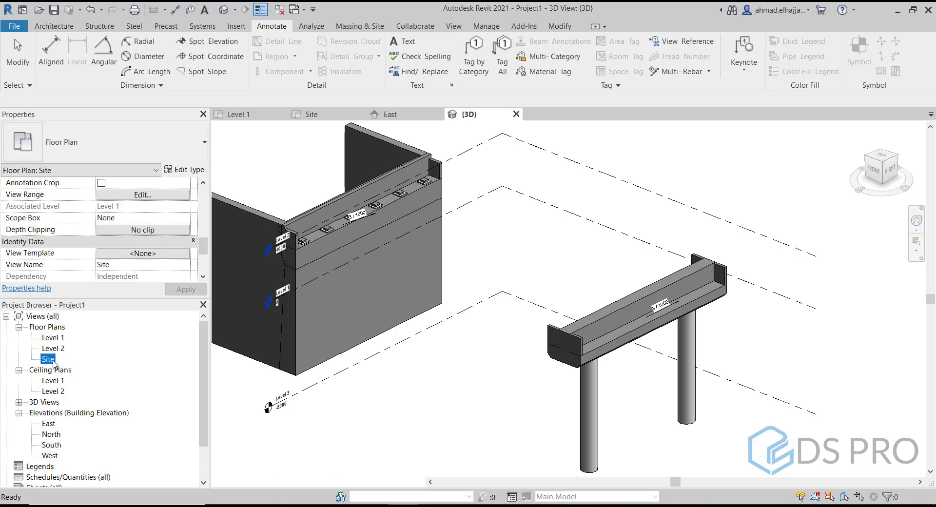
pyautogui.moveTo(514, 289); pyautogui.dragTo(689, 247, button='middle')
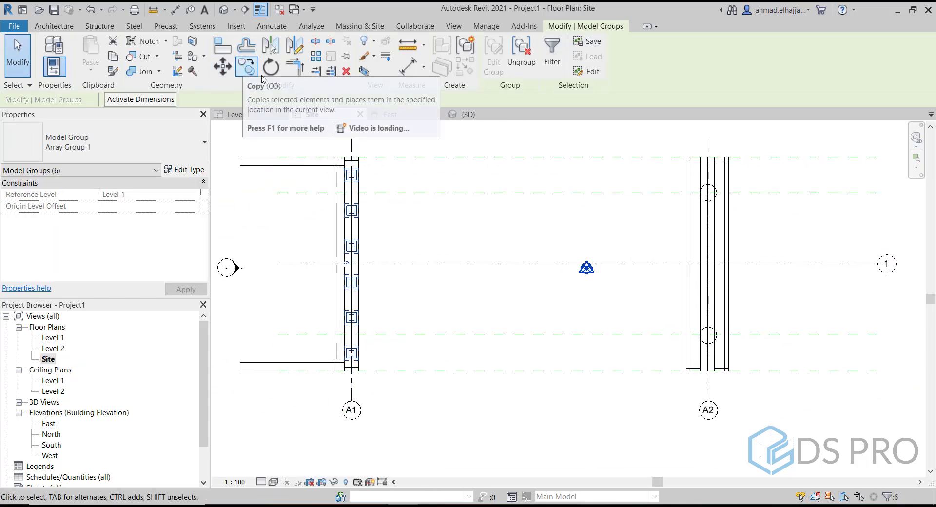
pyautogui.click(271, 26)
pyautogui.press('Escape')
# Draw a vertical reference plane along the left ledge of the A2 pier head, extending past both of its ends.
pyautogui.click(54, 26)
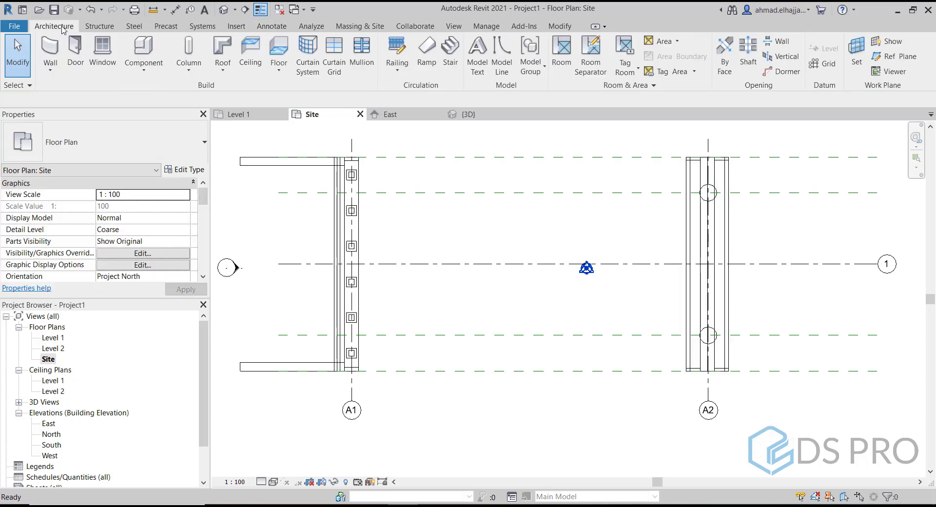
pyautogui.click(891, 57)
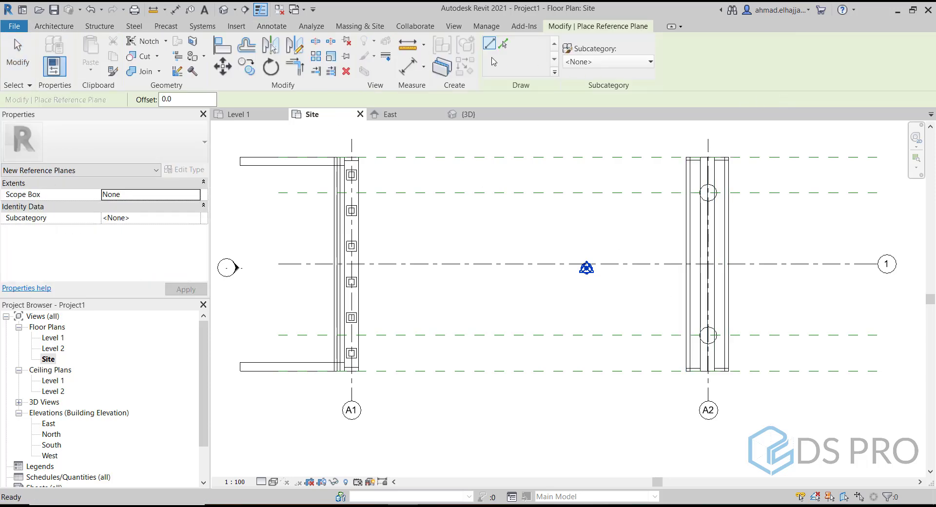
pyautogui.scroll(3, 689, 386)
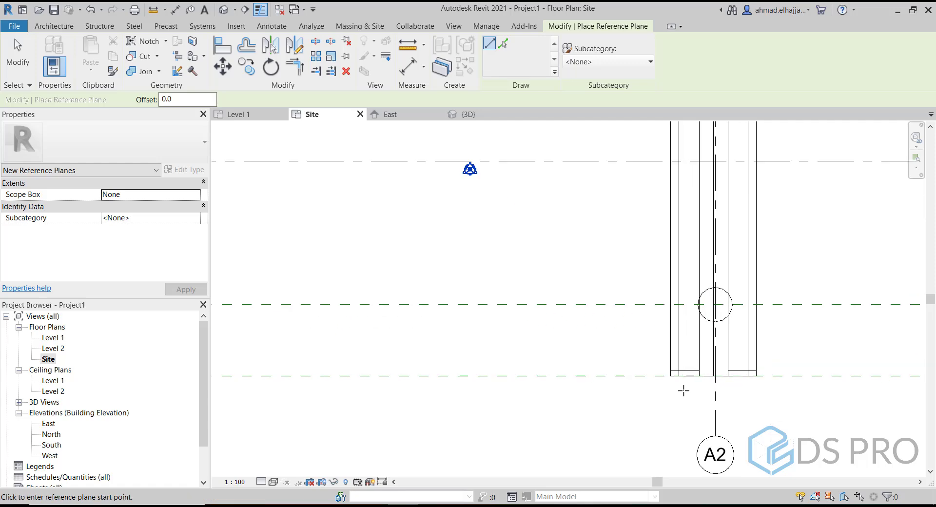
pyautogui.click(684, 390)
pyautogui.scroll(-2, 675, 274)
pyautogui.moveTo(669, 202); pyautogui.dragTo(667, 314, button='middle')
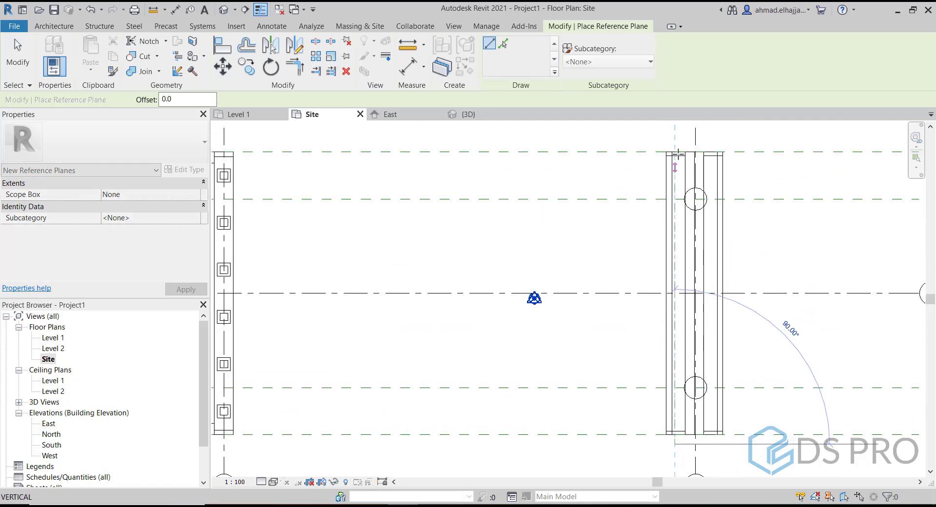
pyautogui.click(675, 136)
pyautogui.press('Escape')
pyautogui.press('Escape')
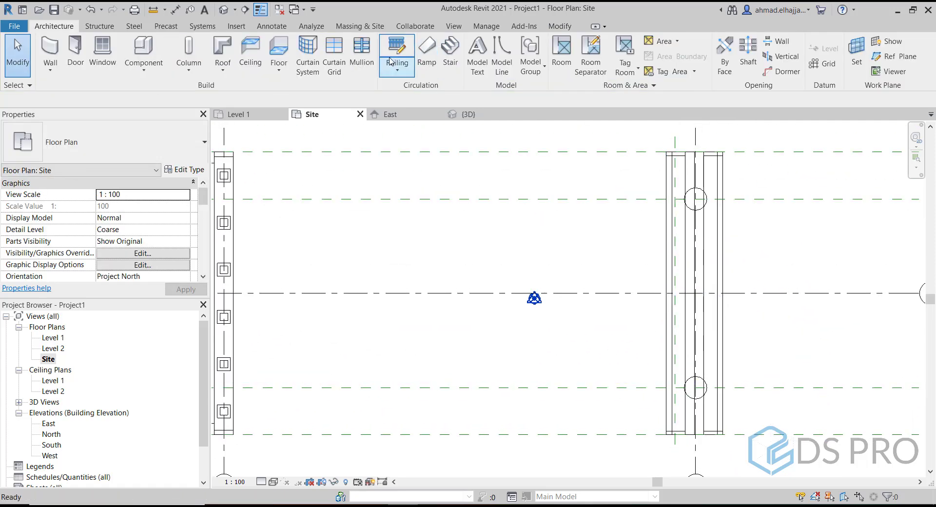
# Place an aligned dimension string from the pier head's outer left edge through the reference plane to the ledge's inner edge.
pyautogui.click(271, 26)
pyautogui.click(50, 53)
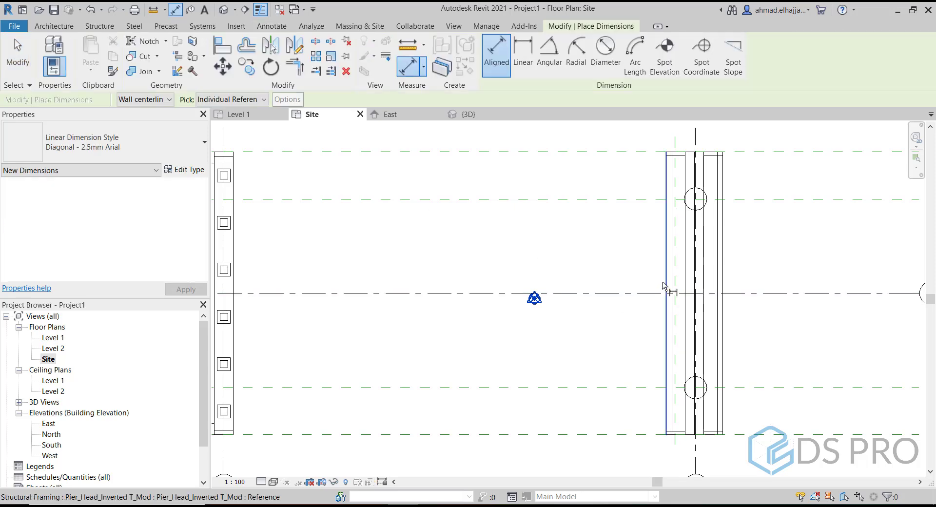
pyautogui.scroll(3, 663, 287)
pyautogui.scroll(2, 673, 266)
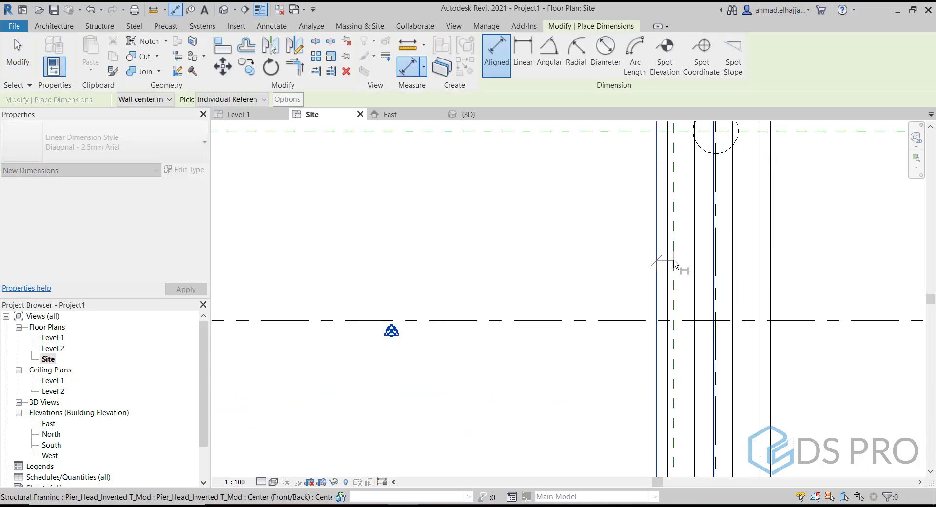
pyautogui.click(693, 259)
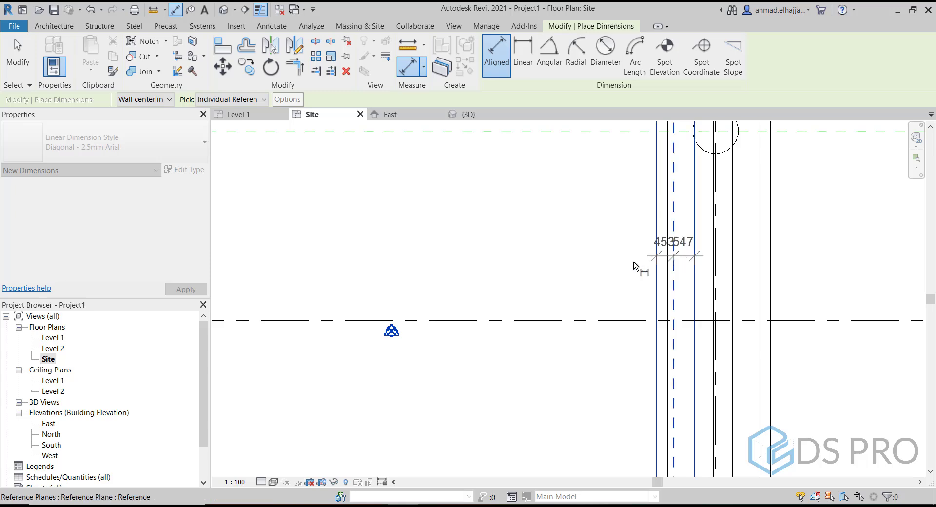
pyautogui.click(632, 266)
pyautogui.press('Escape')
pyautogui.press('Escape')
# Try to apply an equality constraint to the dimension string across the pier head's left ledge.
pyautogui.scroll(2, 685, 263)
pyautogui.click(684, 263)
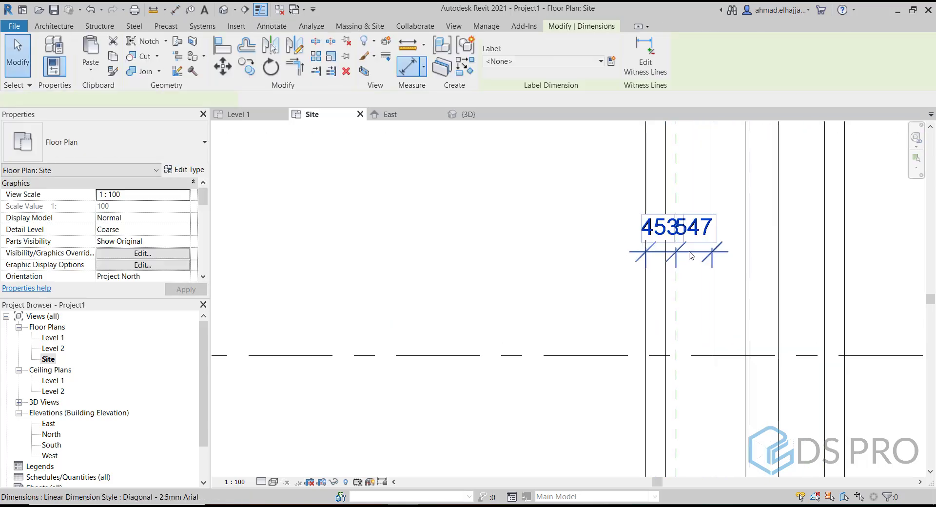
pyautogui.click(678, 167)
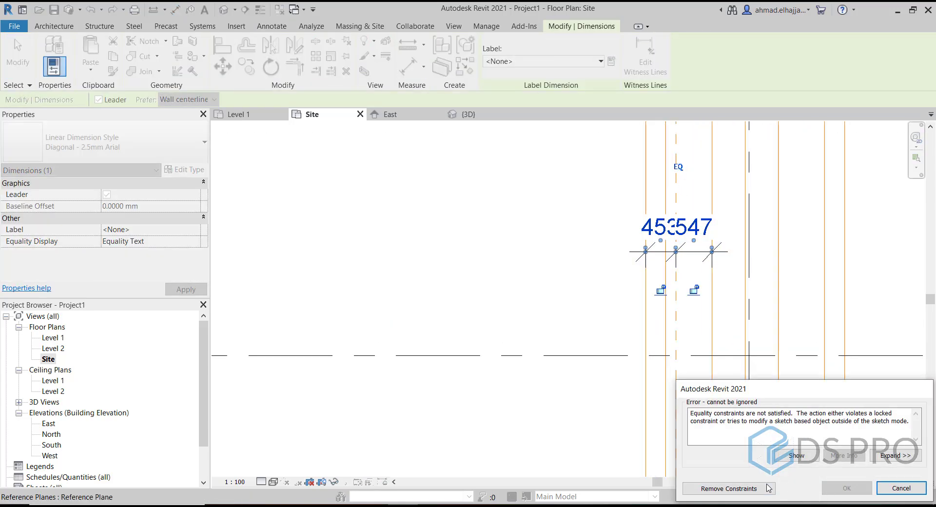
pyautogui.click(901, 488)
# Undo the dimension string and the vertical reference plane on the pier head's left ledge.
pyautogui.scroll(3, 678, 251)
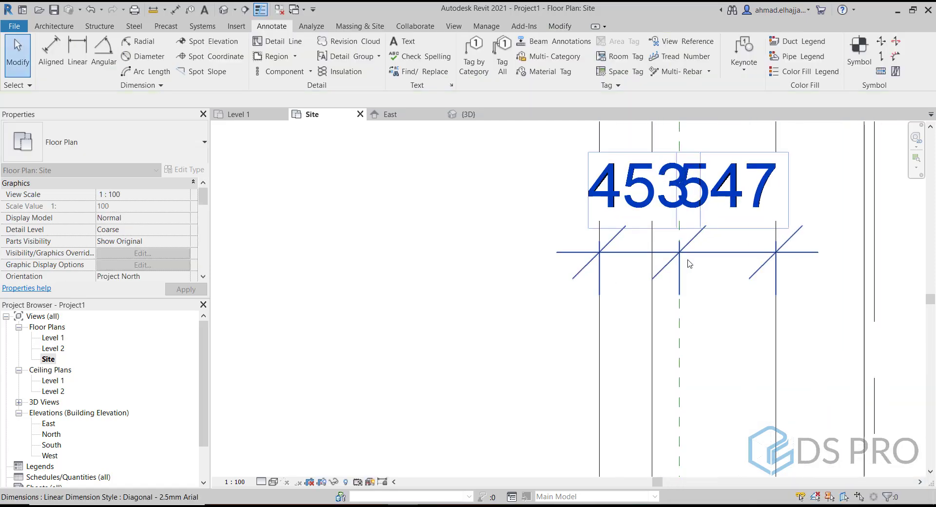
pyautogui.click(679, 335)
pyautogui.scroll(-3, 683, 341)
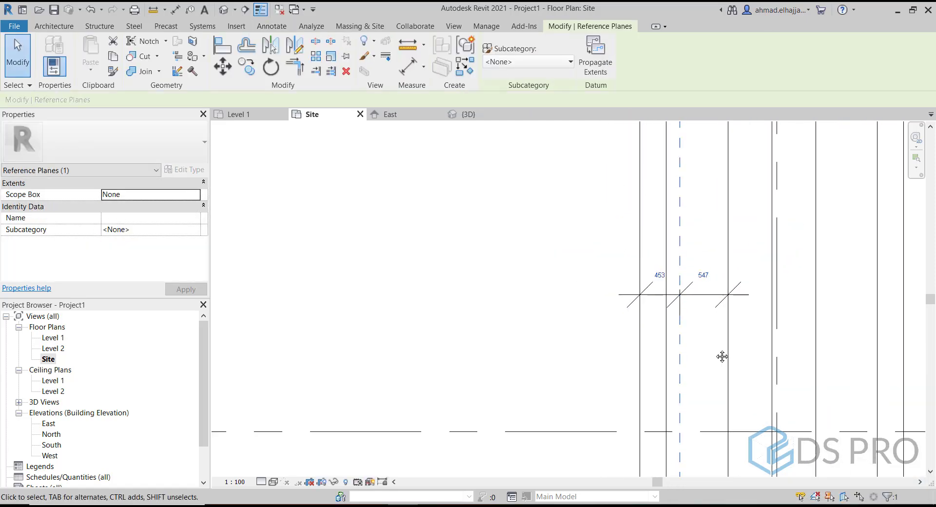
pyautogui.click(664, 313)
pyautogui.scroll(-5, 602, 299)
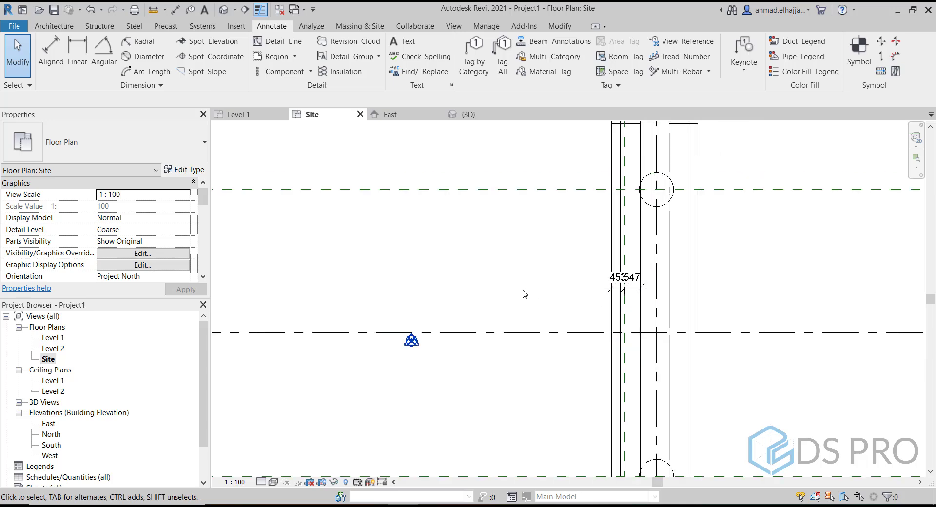
pyautogui.scroll(-2, 516, 292)
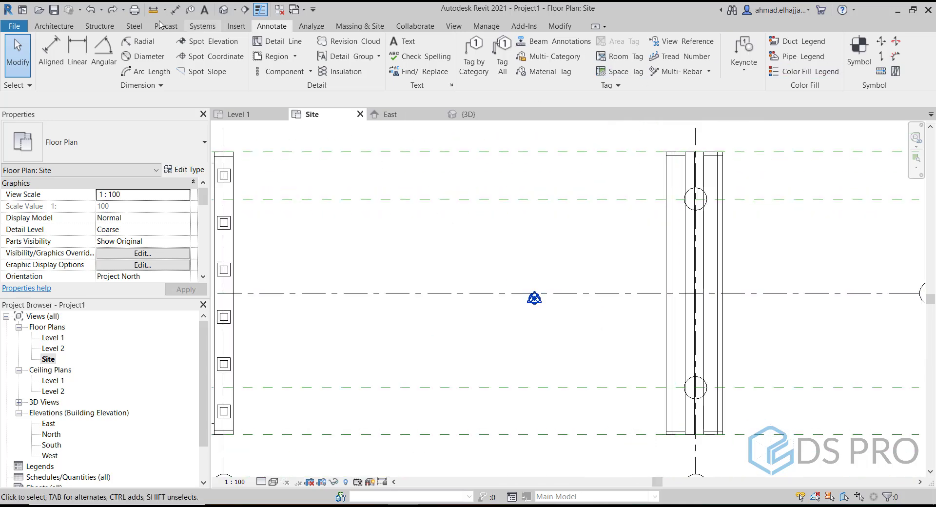
# Draw a vertical reference plane along the A2 pier head's left ledge, starting at the midpoint of the ledge's lower end edge and running past its upper end.
pyautogui.click(62, 28)
pyautogui.click(892, 57)
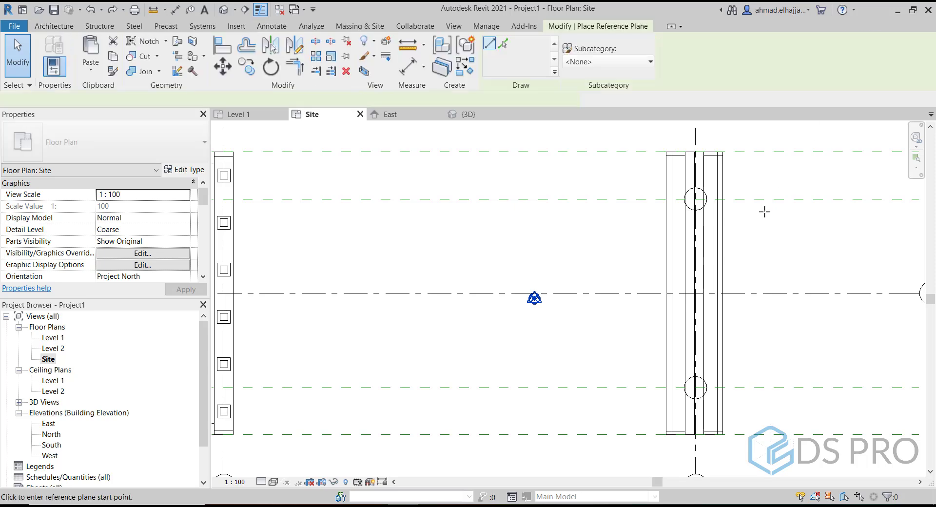
pyautogui.scroll(-2, 731, 261)
pyautogui.scroll(5, 690, 387)
pyautogui.scroll(1, 694, 385)
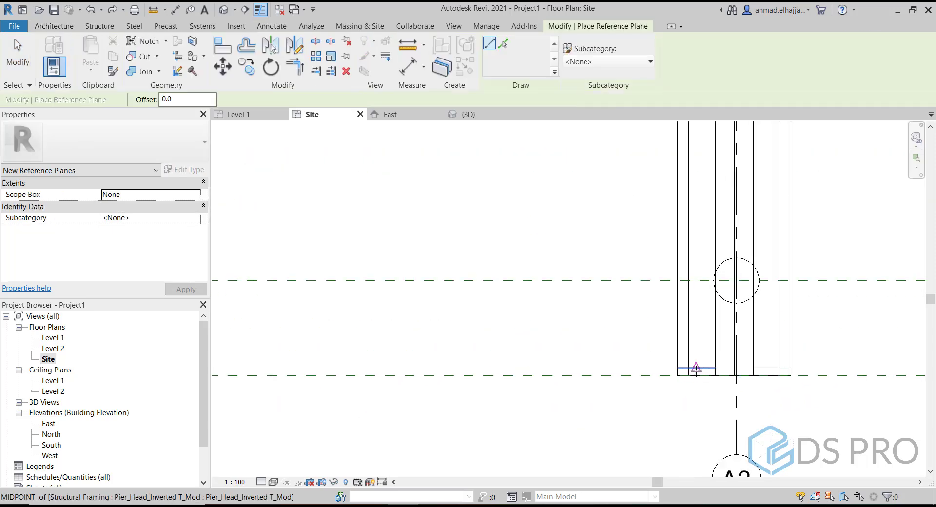
pyautogui.click(697, 369)
pyautogui.scroll(-3, 700, 284)
pyautogui.moveTo(706, 174); pyautogui.dragTo(702, 326, button='middle')
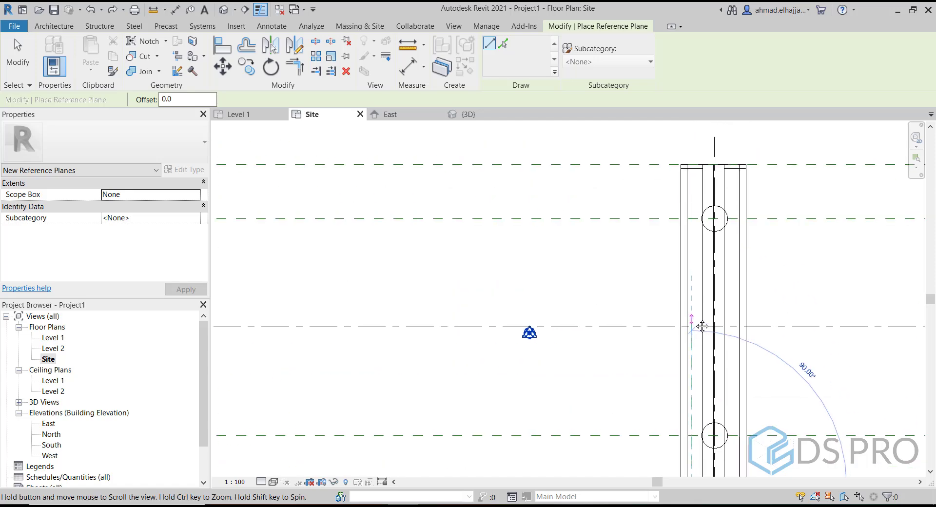
pyautogui.click(692, 153)
pyautogui.scroll(-3, 691, 155)
pyautogui.press('Escape')
pyautogui.press('Escape')
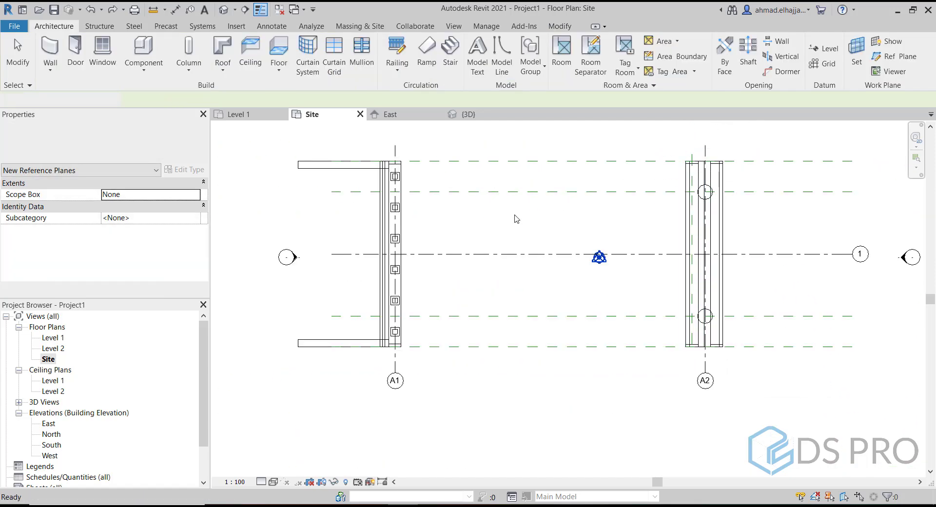
# Copy the six bearing groups from the A1 abutment horizontally onto the reference plane along the A2 pier head's left ledge.
pyautogui.scroll(3, 382, 364)
pyautogui.scroll(-2, 387, 363)
pyautogui.moveTo(387, 364); pyautogui.dragTo(391, 408, button='middle')
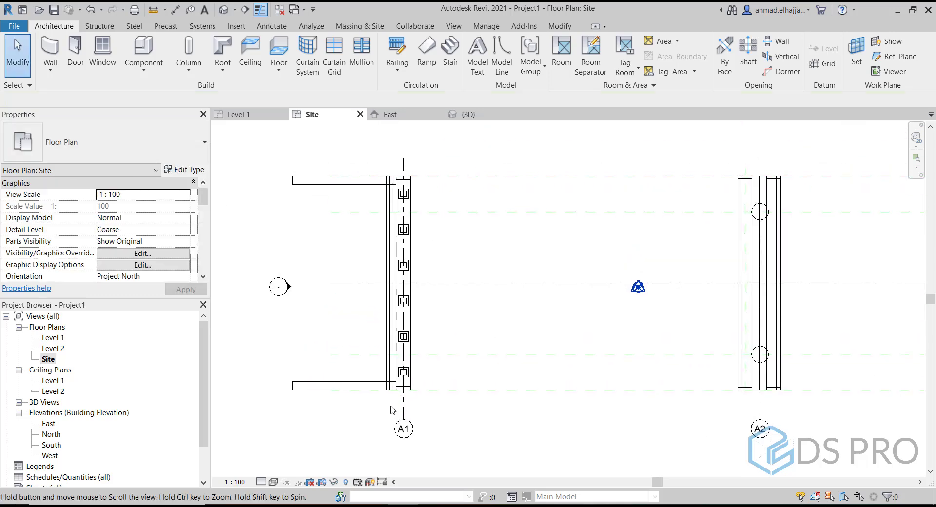
pyautogui.scroll(1, 391, 408)
pyautogui.moveTo(391, 402); pyautogui.dragTo(439, 149)
pyautogui.click(246, 67)
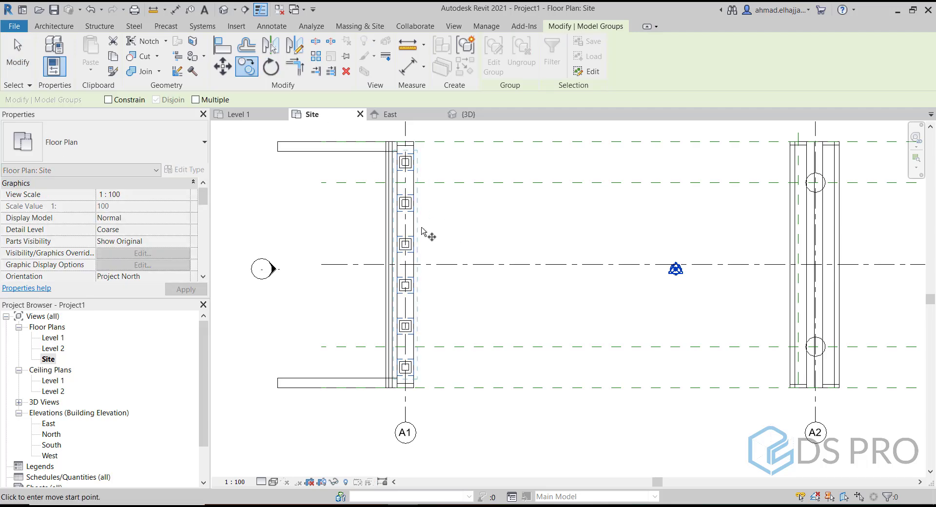
pyautogui.click(407, 185)
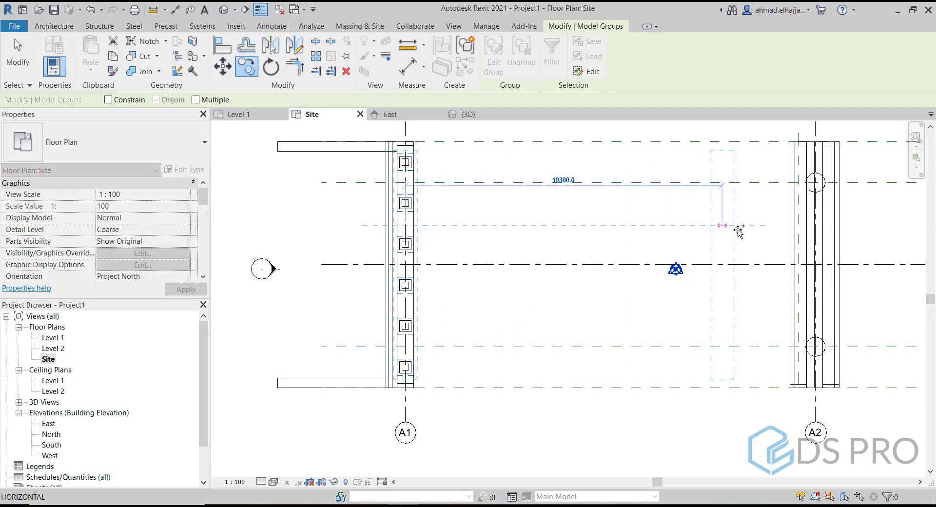
pyautogui.click(790, 227)
pyautogui.scroll(-3, 748, 222)
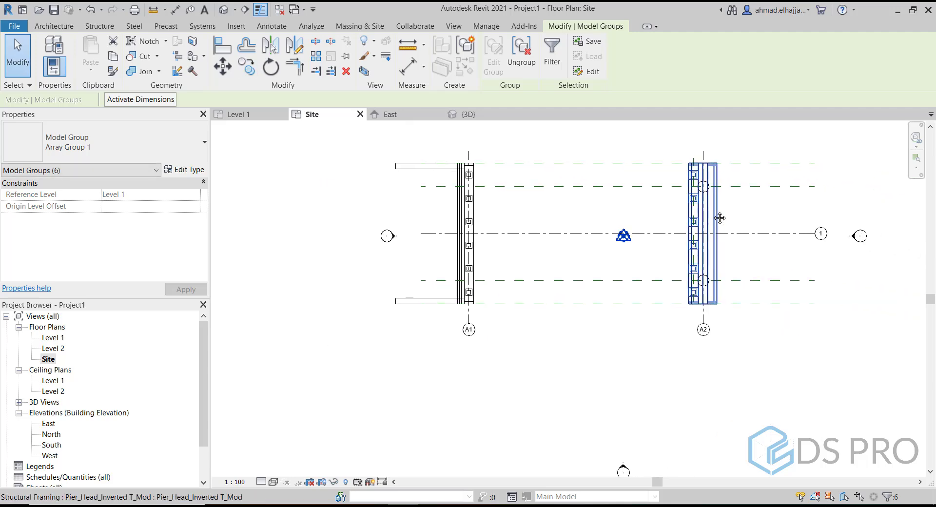
pyautogui.press('Escape')
# Set the East elevation to Wireframe and check the height of the copied bearings there and in the 3D view.
pyautogui.doubleClick(853, 236)
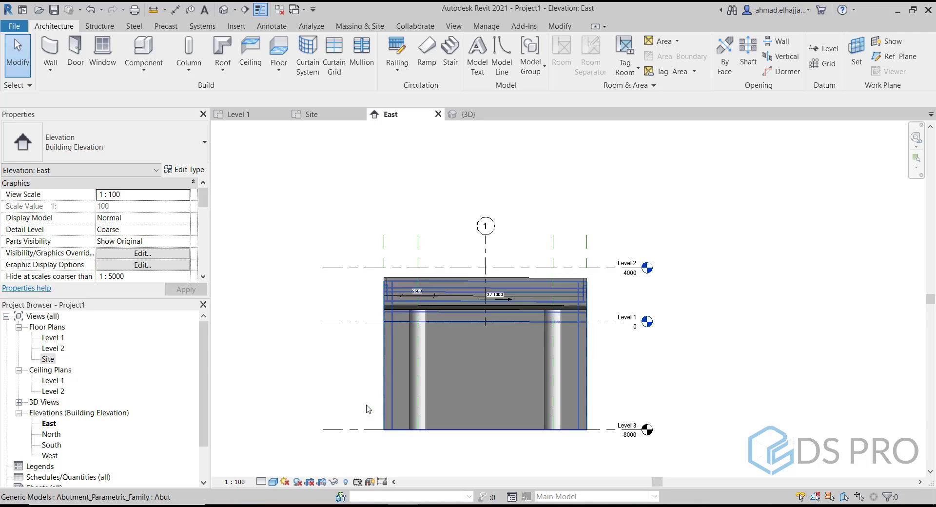
pyautogui.click(273, 484)
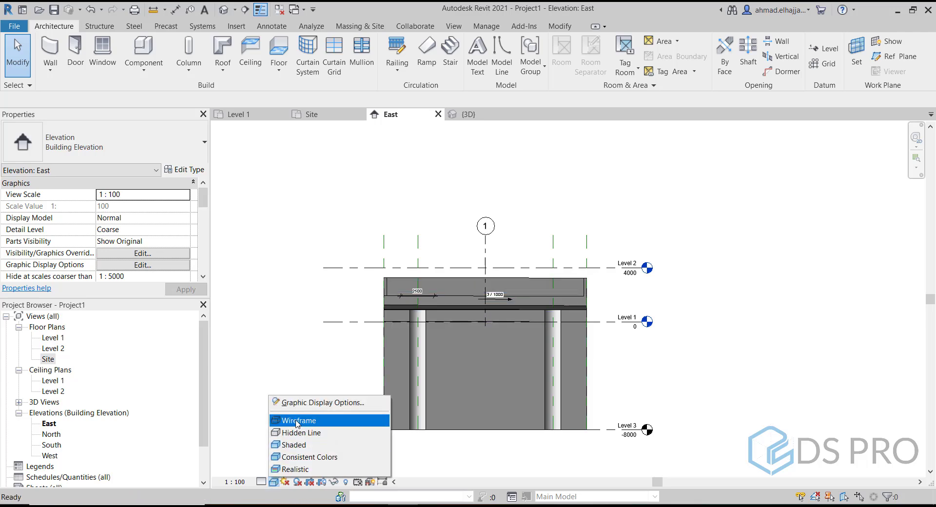
pyautogui.click(300, 420)
pyautogui.scroll(2, 412, 306)
pyautogui.scroll(2, 411, 306)
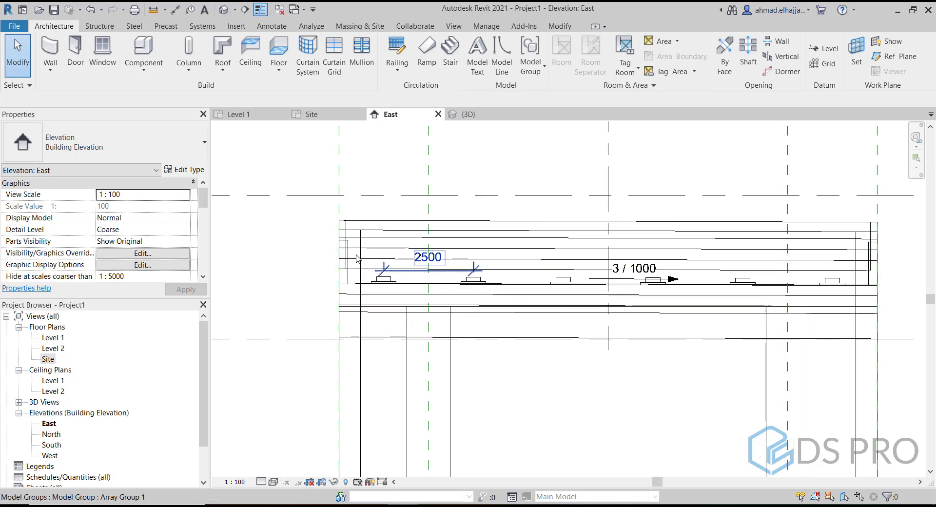
pyautogui.click(223, 15)
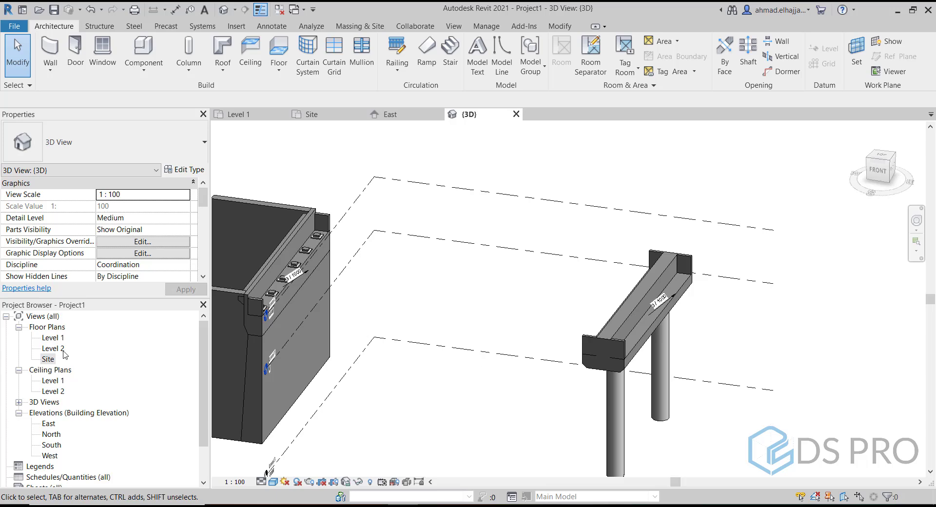
# In the Site plan, place a vertical section just left of the A2 pier head with its depth reaching past the head, and open its view.
pyautogui.doubleClick(48, 359)
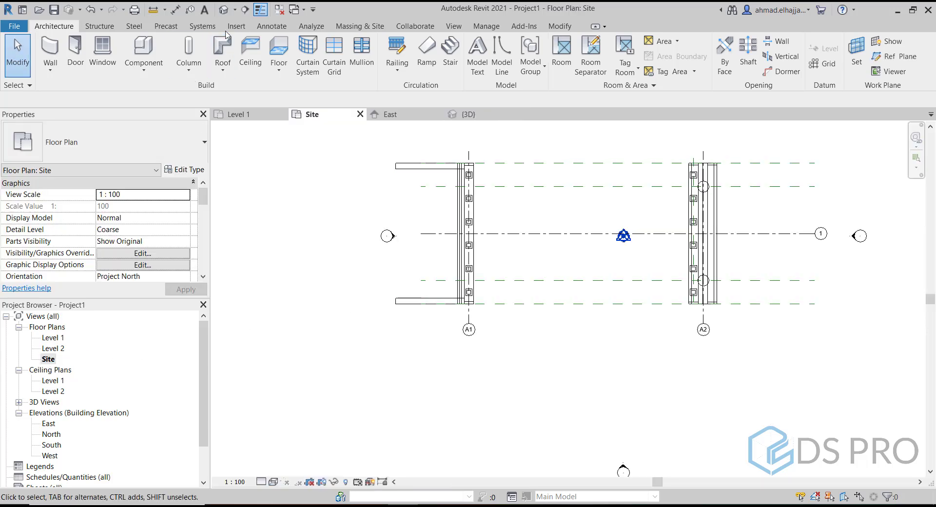
pyautogui.click(244, 9)
pyautogui.click(676, 148)
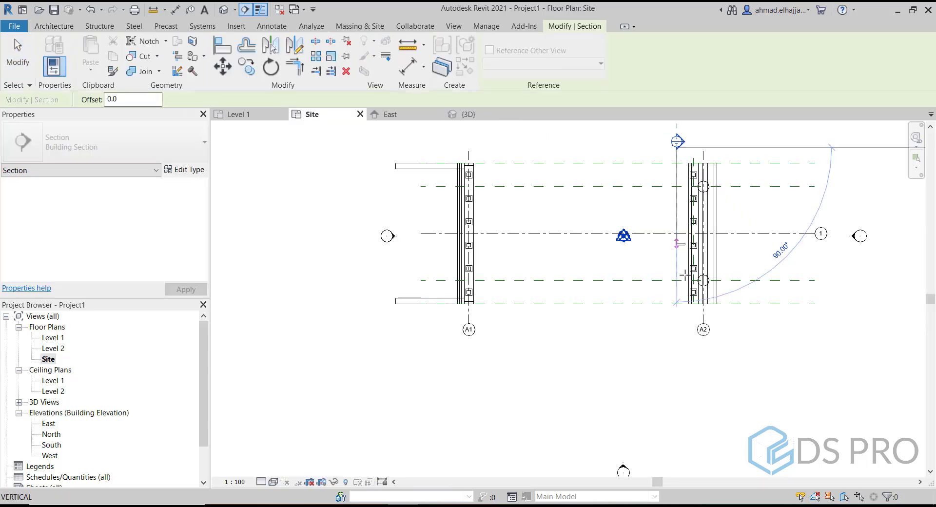
pyautogui.click(676, 332)
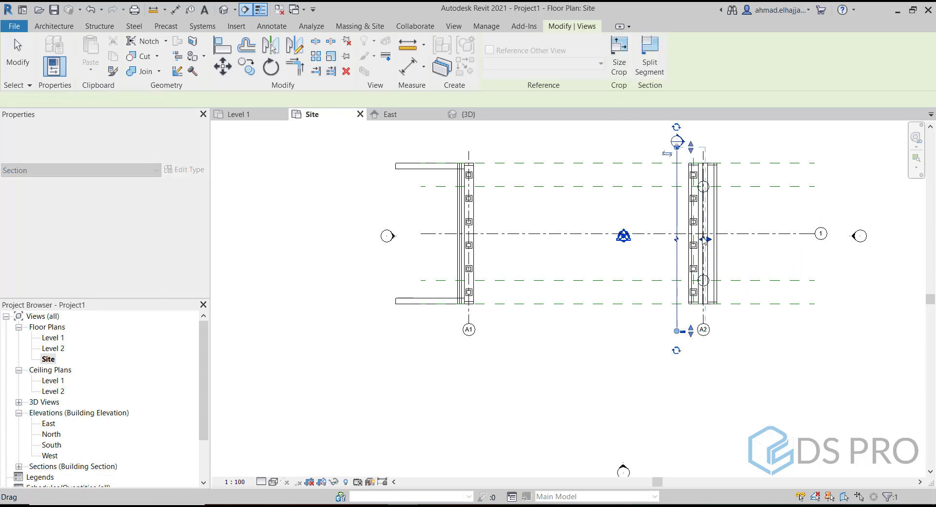
pyautogui.press('Escape')
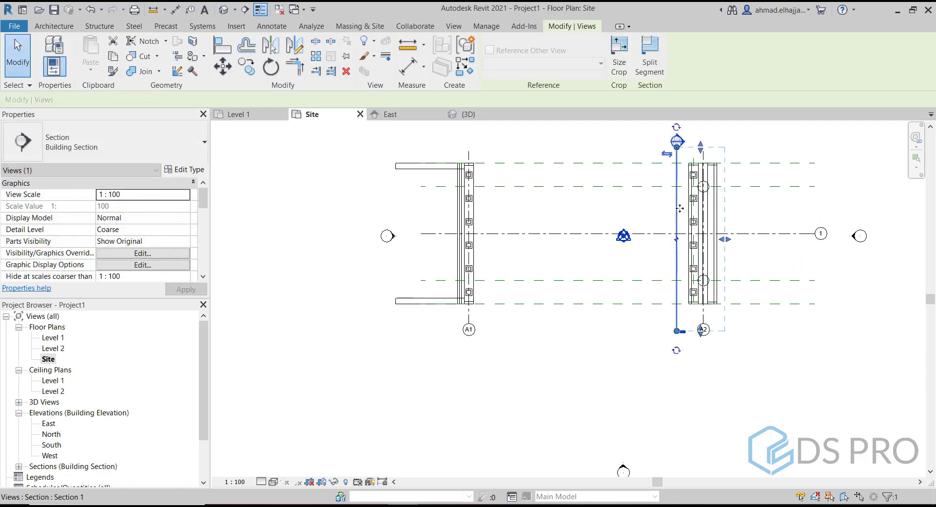
pyautogui.rightClick(678, 209)
pyautogui.click(714, 270)
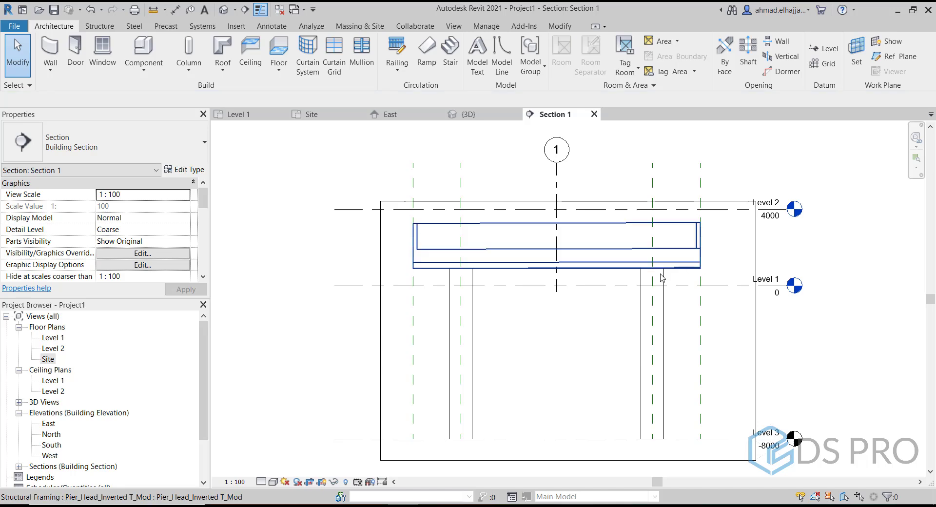
# Set the section view's visual style to Wireframe to reveal the bearings inside the pier head.
pyautogui.click(274, 482)
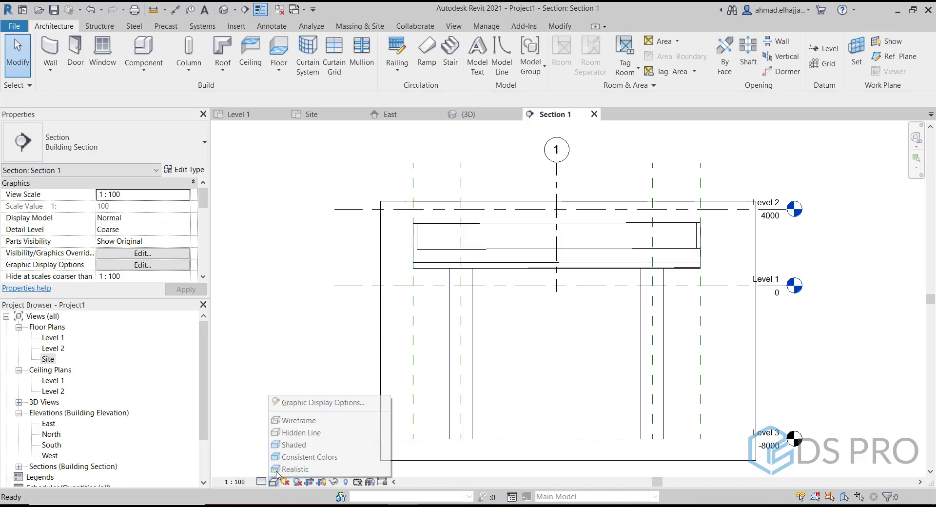
pyautogui.click(292, 419)
pyautogui.scroll(2, 418, 264)
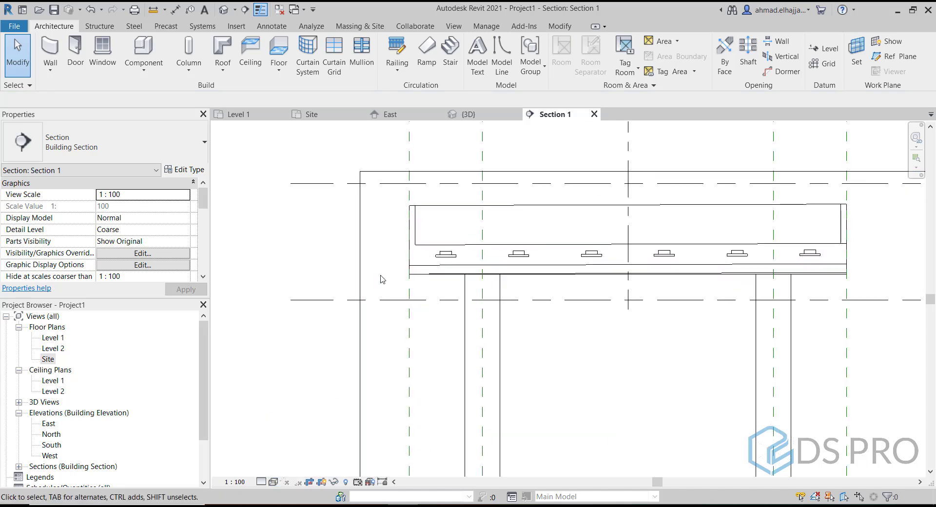
# Move the six bearing groups vertically upward so that the first bearing's base sits on the pier head's ledge line.
pyautogui.moveTo(382, 275); pyautogui.dragTo(827, 238)
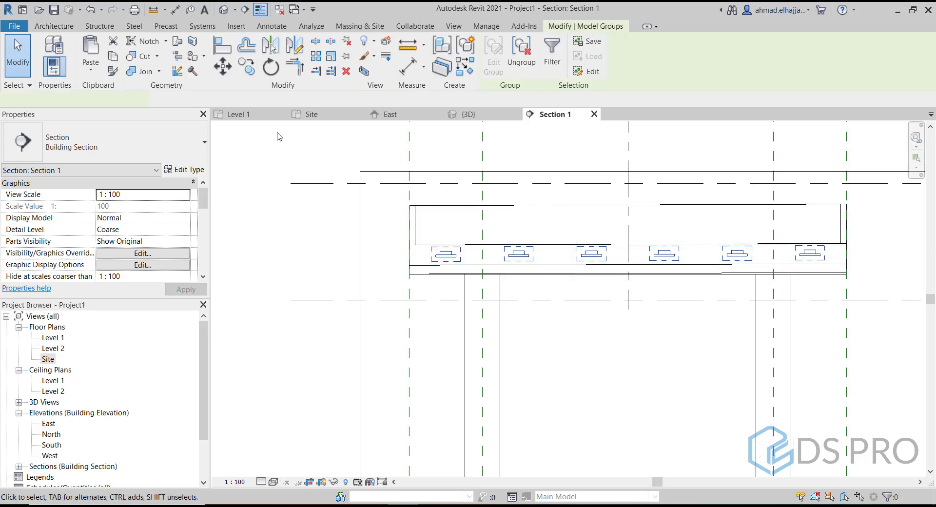
pyautogui.press('m')
pyautogui.press('v')
pyautogui.scroll(4, 432, 258)
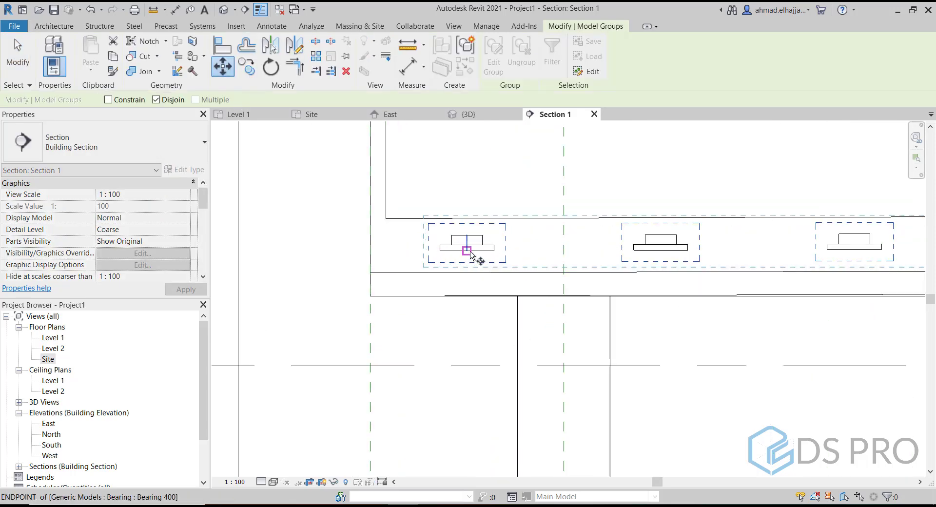
pyautogui.click(467, 251)
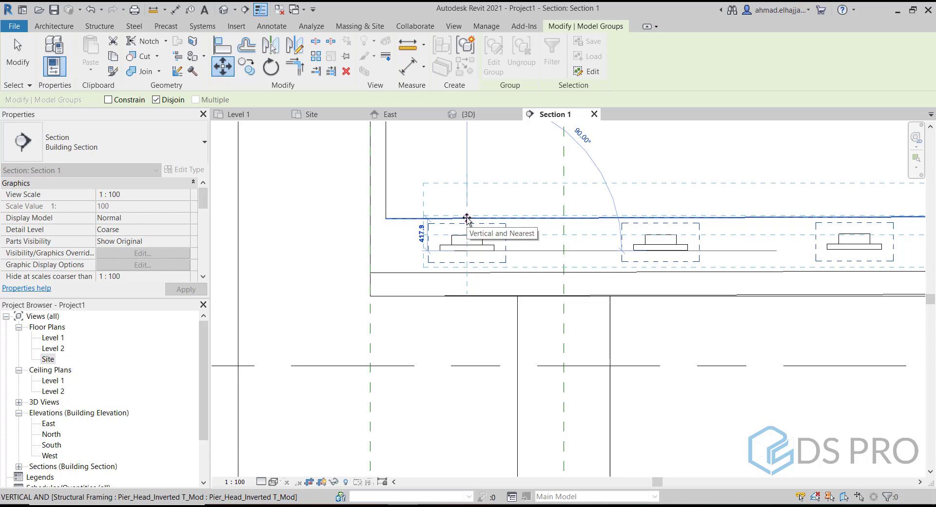
pyautogui.click(467, 218)
pyautogui.scroll(-3, 454, 247)
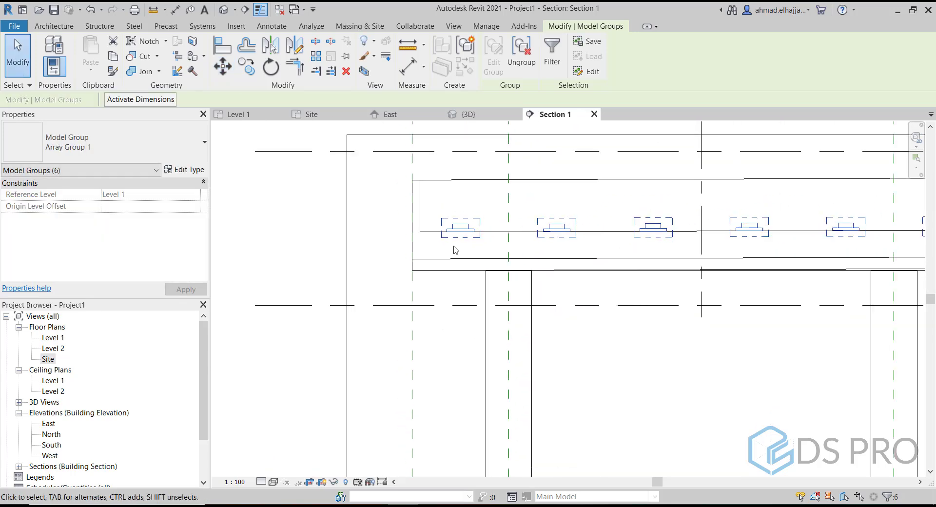
pyautogui.press('Escape')
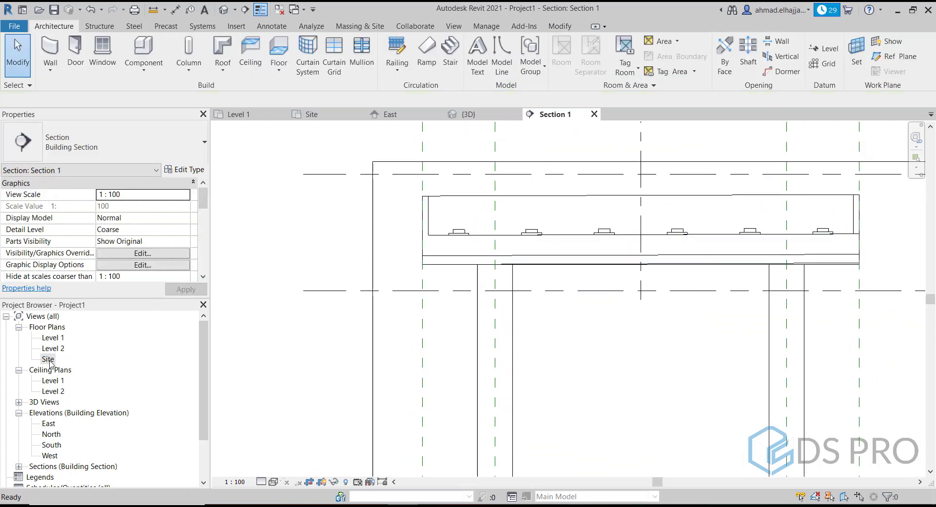
# In the Site plan, mirror a copy of the left ledge's six bearing groups and reference plane about grid A2 onto the right ledge.
pyautogui.doubleClick(48, 360)
pyautogui.moveTo(650, 272); pyautogui.dragTo(576, 293, button='middle')
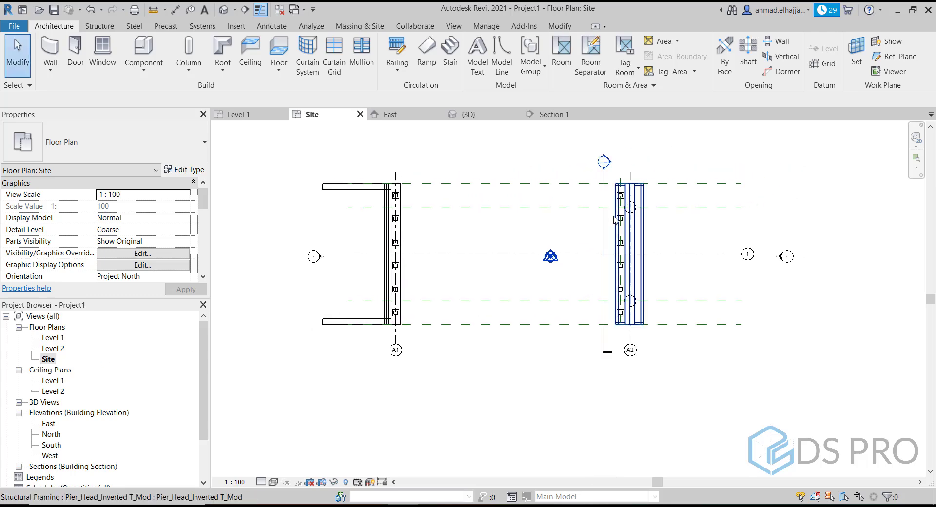
pyautogui.scroll(2, 614, 216)
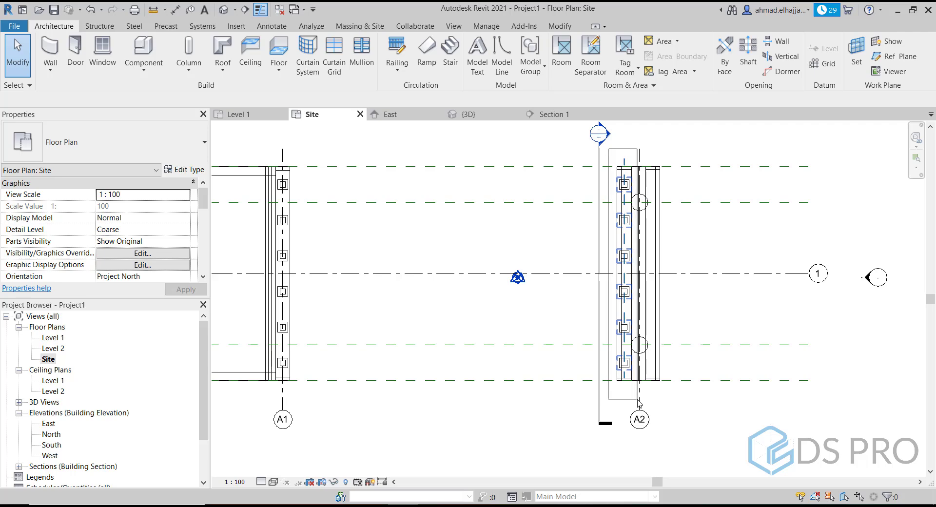
pyautogui.moveTo(638, 400); pyautogui.dragTo(638, 400)
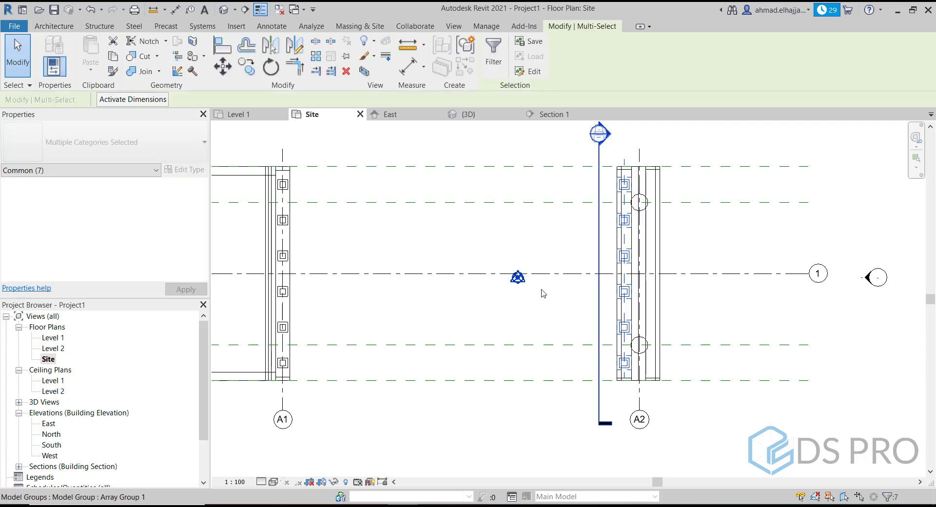
pyautogui.click(277, 47)
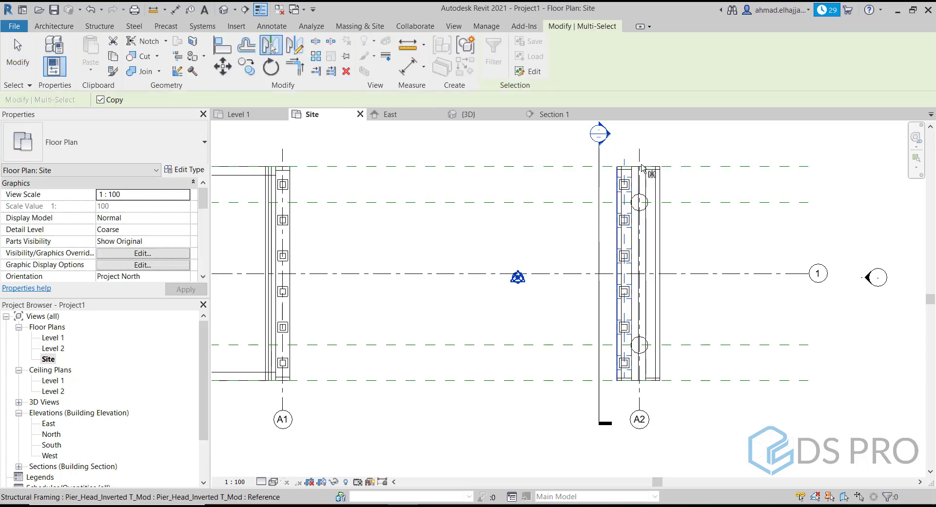
pyautogui.click(642, 157)
pyautogui.click(532, 219)
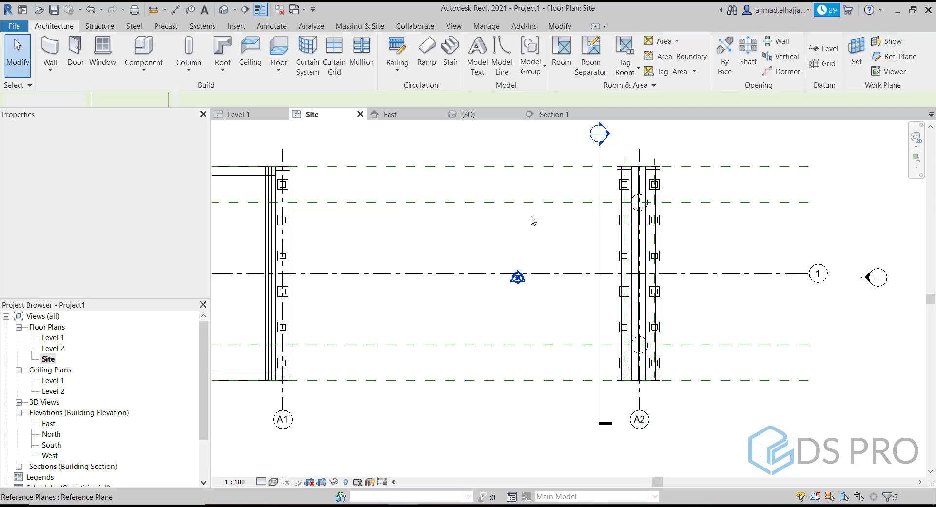
# Mirror a copy of the A1 abutment with its six bearing groups about grid A2.
pyautogui.scroll(-3, 453, 225)
pyautogui.moveTo(349, 167); pyautogui.dragTo(437, 325)
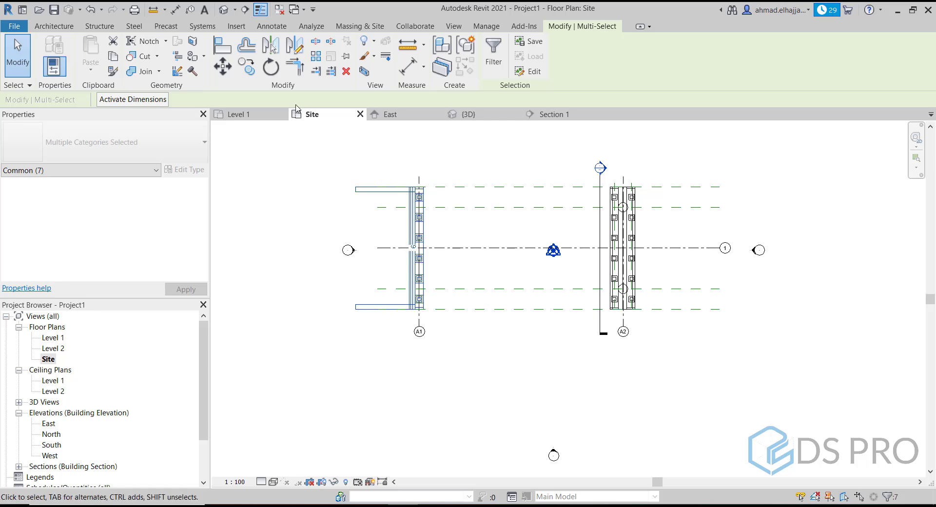
pyautogui.click(277, 49)
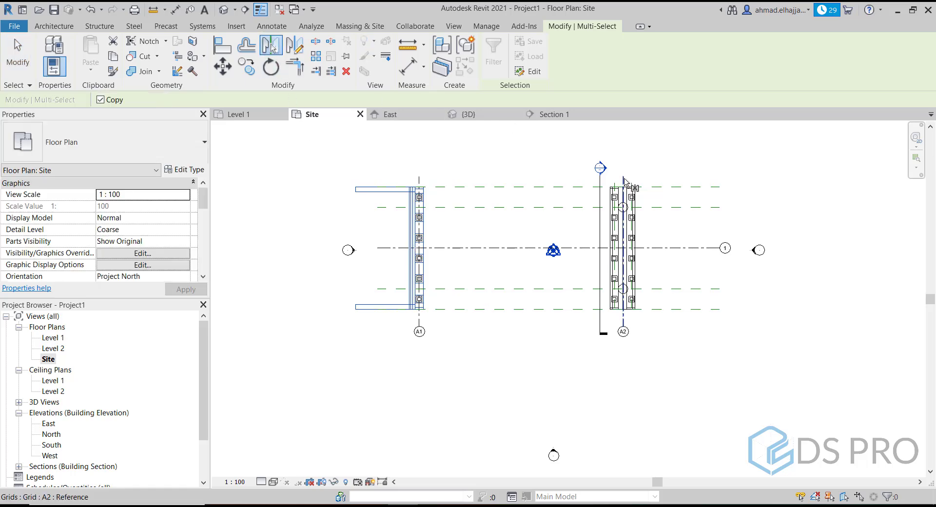
pyautogui.click(624, 182)
pyautogui.press('Escape')
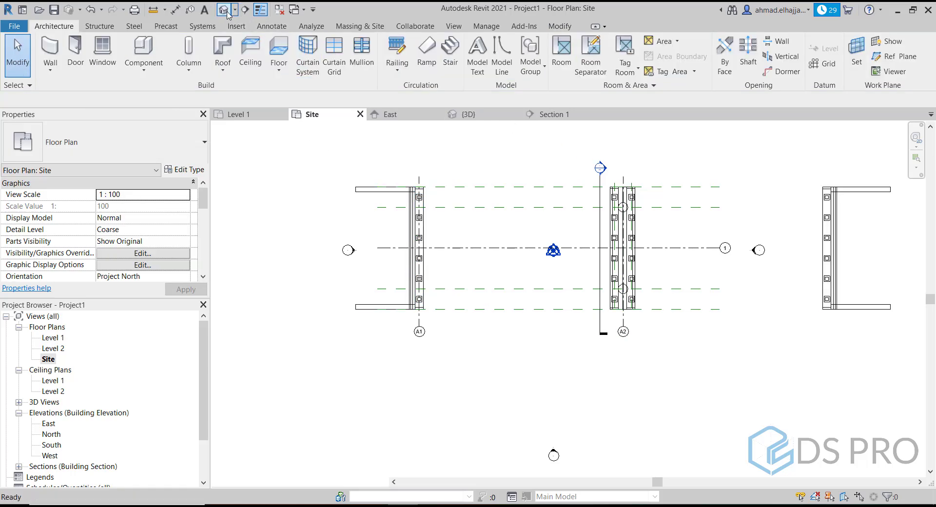
# Examine the mirrored abutment and both rows of pier bearings in the 3D view, and return to the Site plan.
pyautogui.click(468, 114)
pyautogui.keyDown('shift'); pyautogui.moveTo(434, 279); pyautogui.dragTo(522, 333, button='middle'); pyautogui.keyUp('shift')
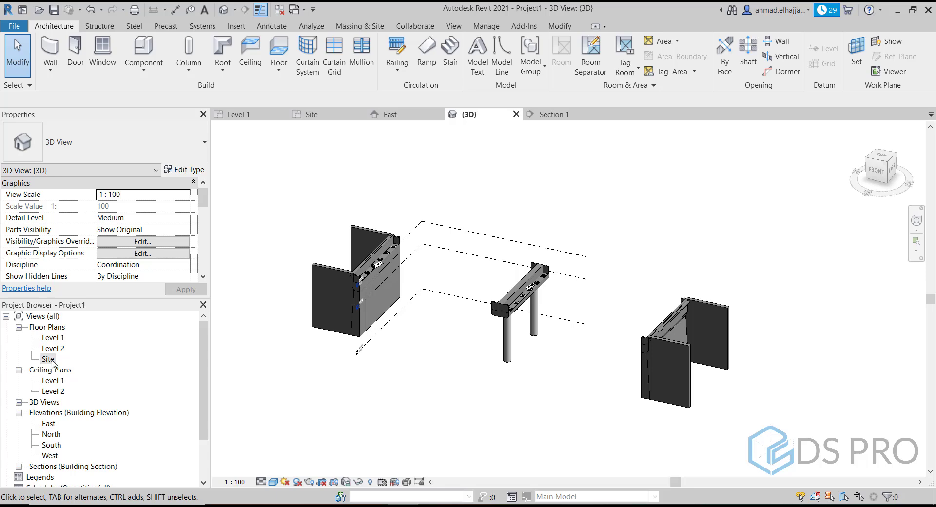
pyautogui.doubleClick(50, 360)
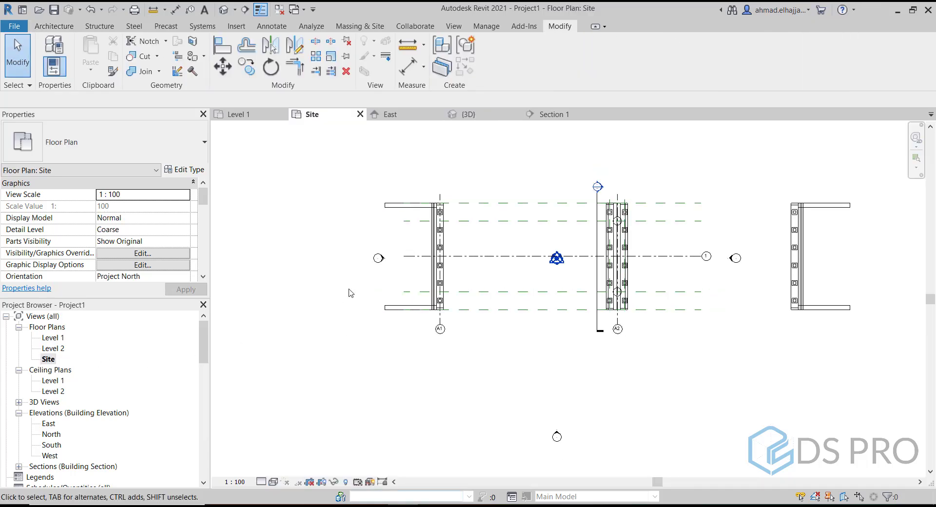
pyautogui.moveTo(349, 292)
pyautogui.mouseDown(button='middle')
pyautogui.moveTo(334, 330)
pyautogui.moveTo(282, 389)
pyautogui.mouseUp(button='middle')
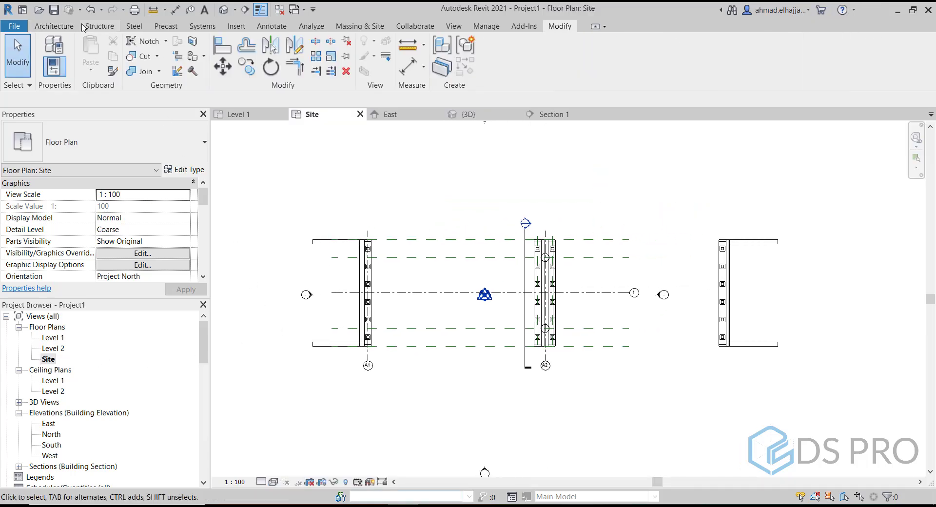
# Place a Pile Cap - 16mx9mx1.5m isolated foundation on the extension of grid 1, beyond the A1 abutment's wing walls.
pyautogui.click(97, 27)
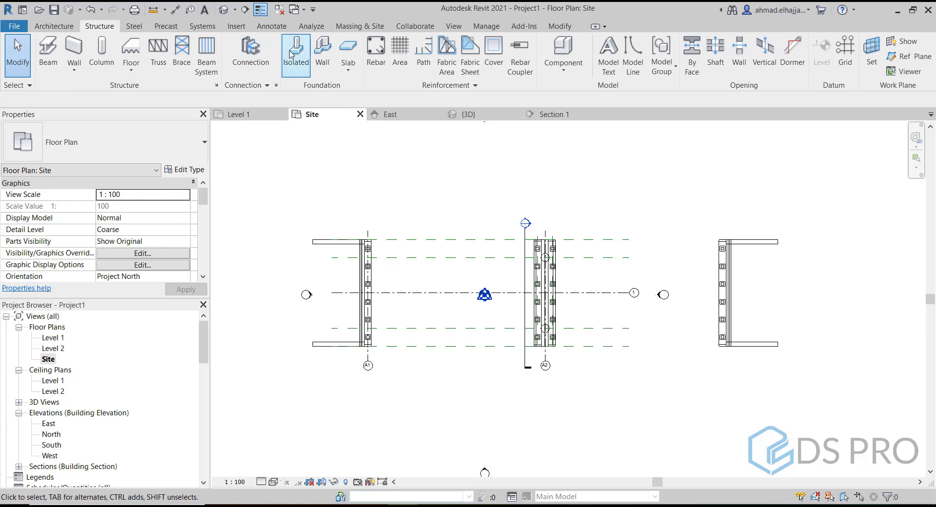
pyautogui.click(291, 54)
pyautogui.click(144, 143)
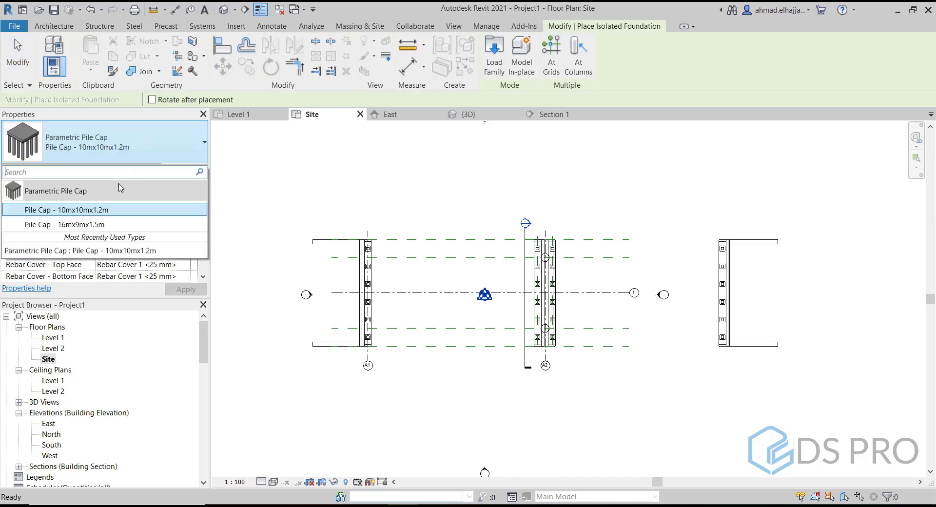
pyautogui.click(100, 225)
pyautogui.scroll(2, 283, 287)
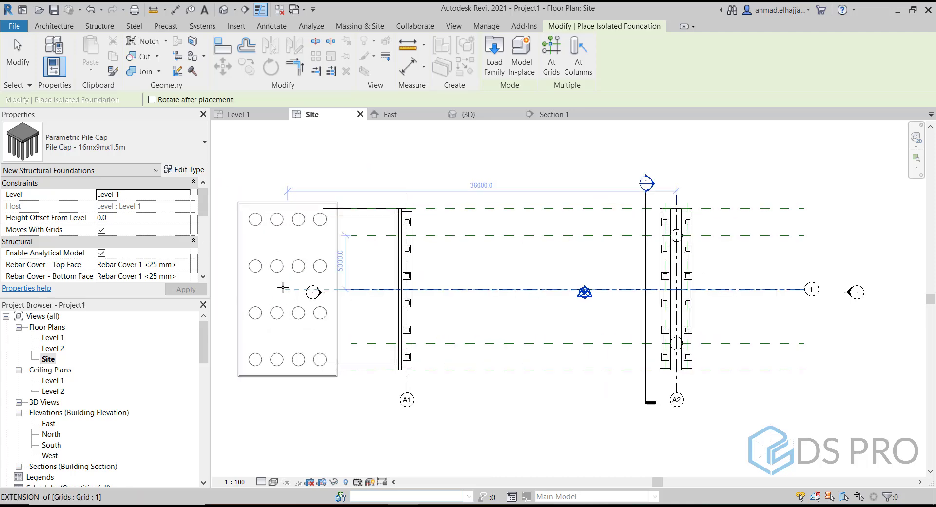
pyautogui.scroll(2, 283, 288)
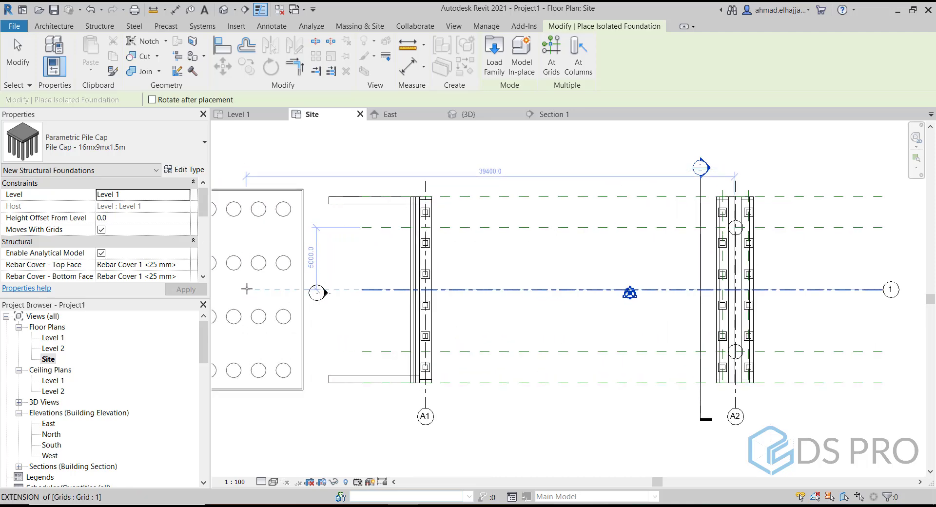
pyautogui.moveTo(249, 289); pyautogui.dragTo(356, 287, button='middle')
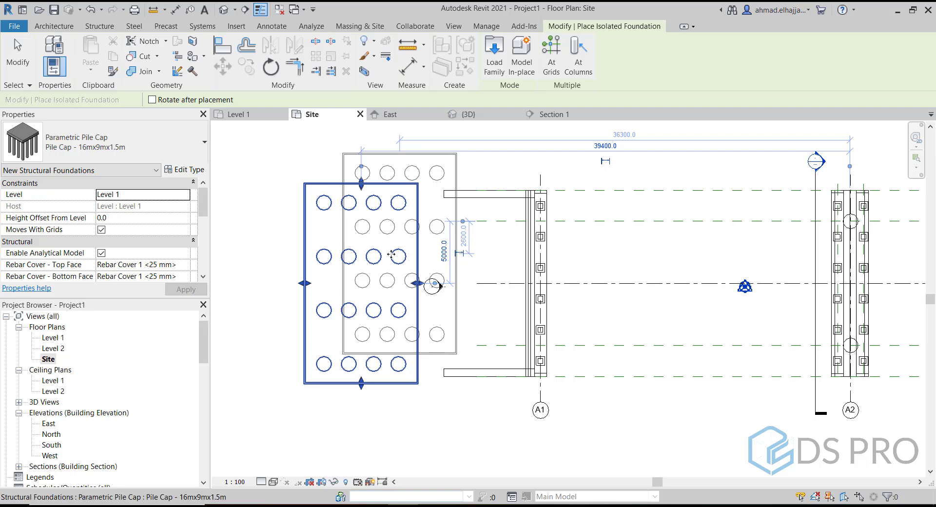
pyautogui.press('Escape')
pyautogui.press('Escape')
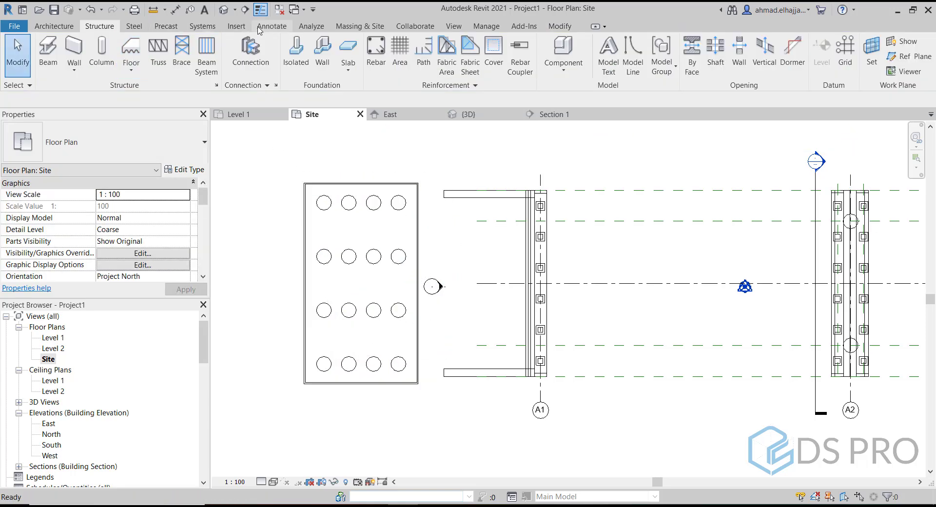
# Dimension the spacing between the two outer reference planes and the A1 abutment's overall length along the wing wall.
pyautogui.click(259, 27)
pyautogui.click(51, 53)
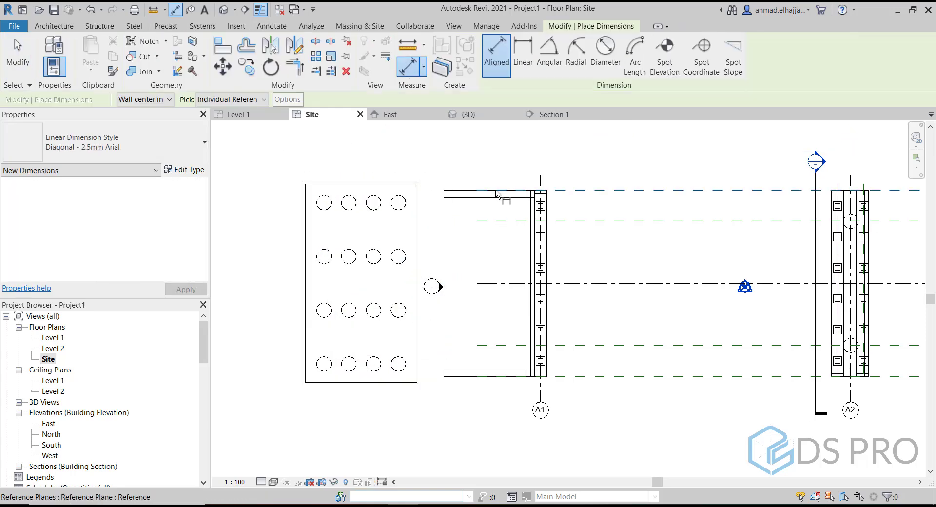
pyautogui.click(496, 191)
pyautogui.click(502, 376)
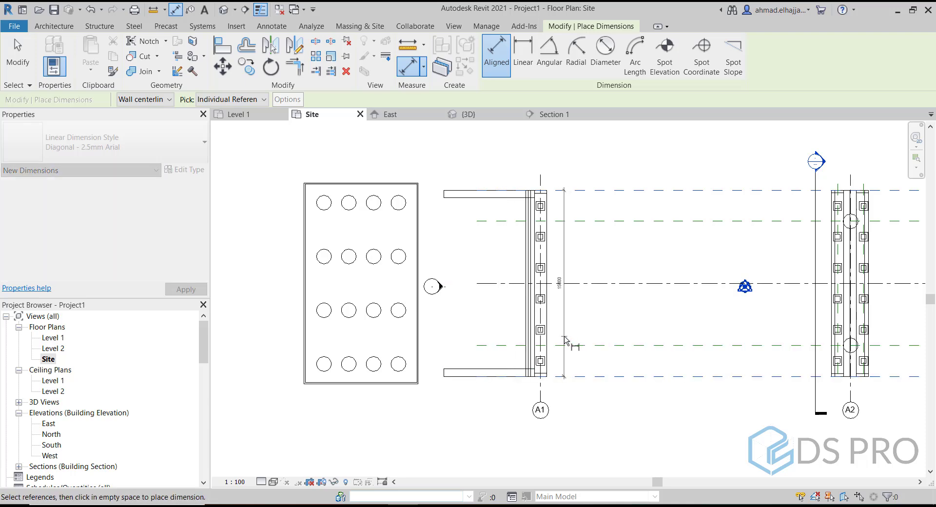
pyautogui.click(565, 340)
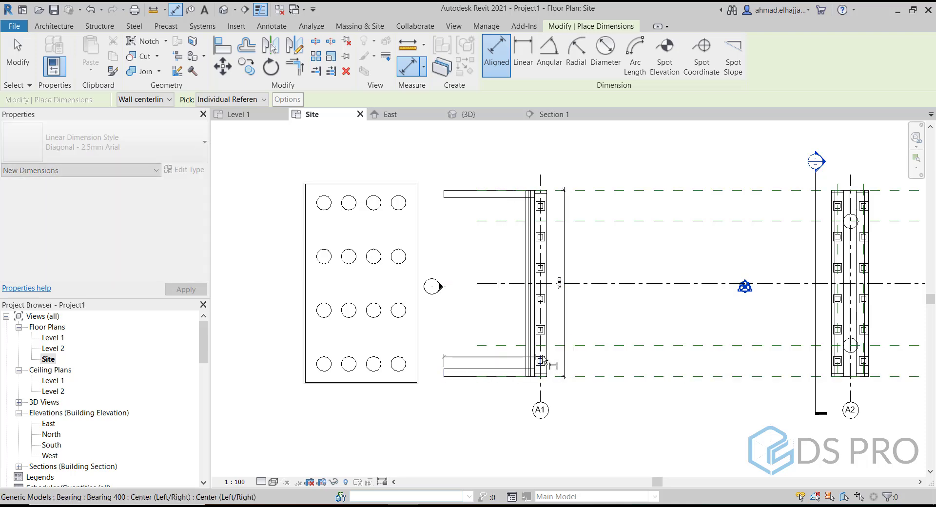
pyautogui.click(546, 358)
pyautogui.click(494, 318)
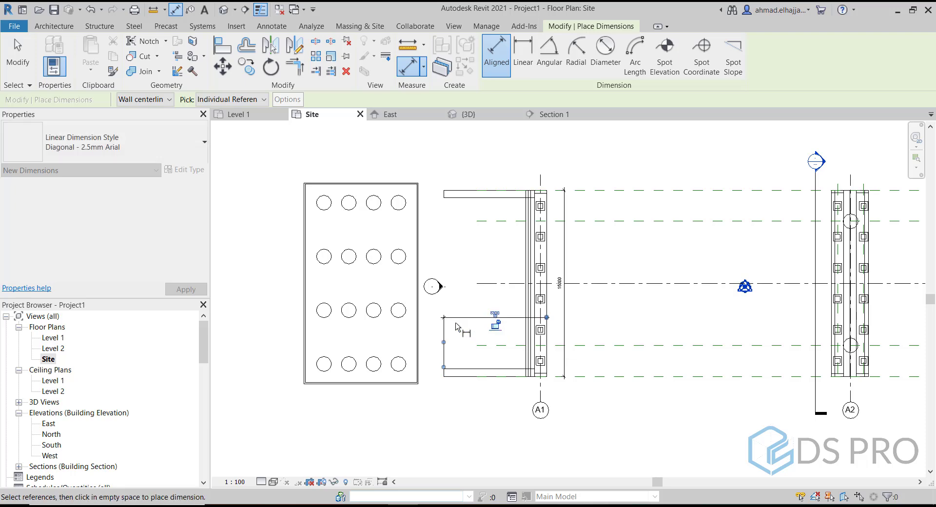
pyautogui.press('Escape')
pyautogui.press('Escape')
# Move the pile cap along grid 1 so that it lies beneath the A1 abutment in plan.
pyautogui.click(299, 184)
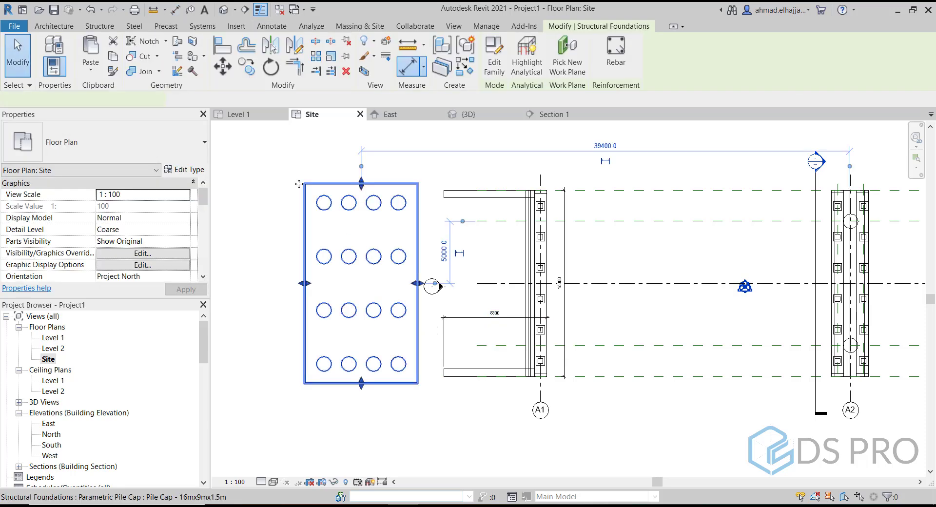
pyautogui.click(223, 66)
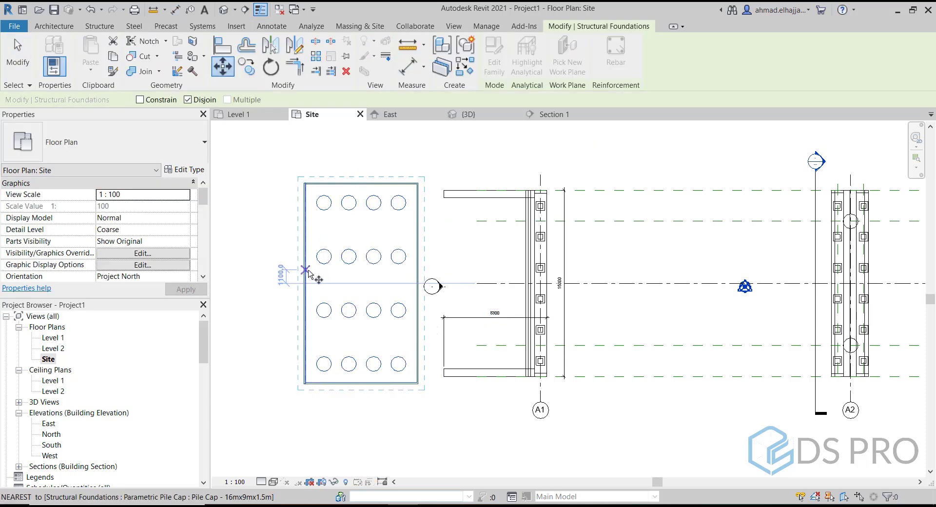
pyautogui.click(441, 195)
pyautogui.moveTo(618, 361); pyautogui.dragTo(543, 325, button='middle')
pyautogui.click(543, 326)
pyautogui.scroll(-2, 532, 376)
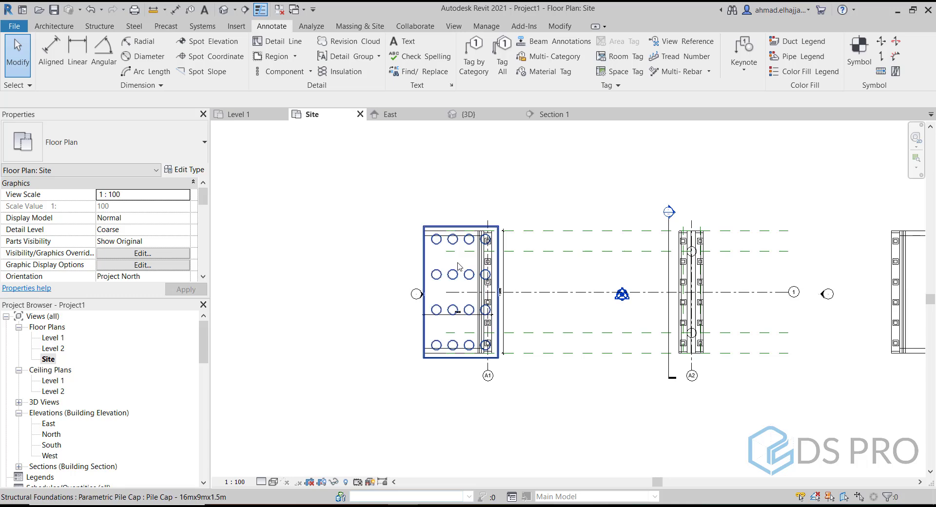
# In the 3D front view, move the pile cap vertically down to the A1 abutment's base at Level 3.
pyautogui.click(236, 8)
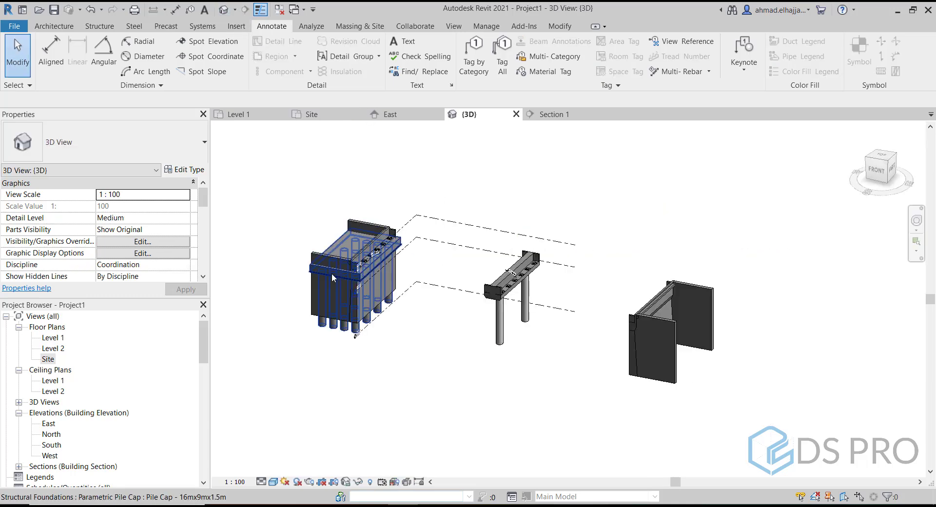
pyautogui.click(332, 273)
pyautogui.click(876, 170)
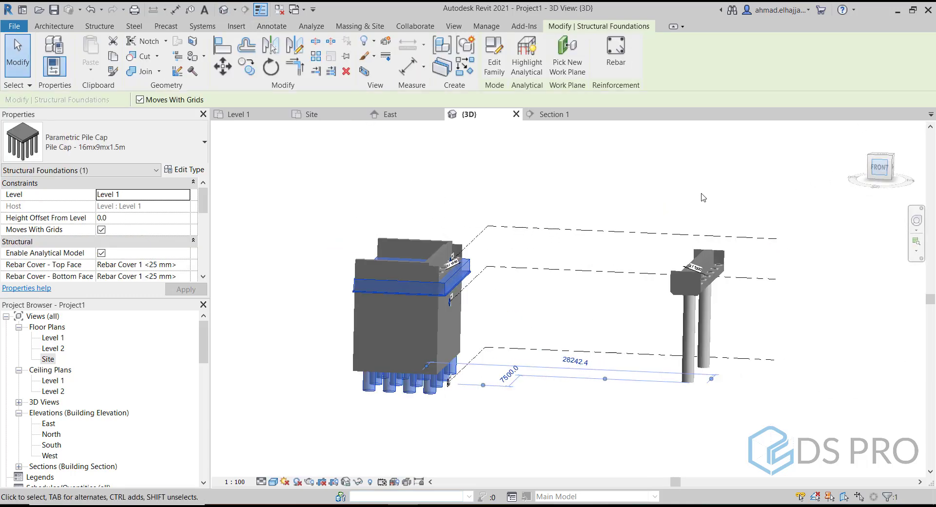
pyautogui.click(223, 66)
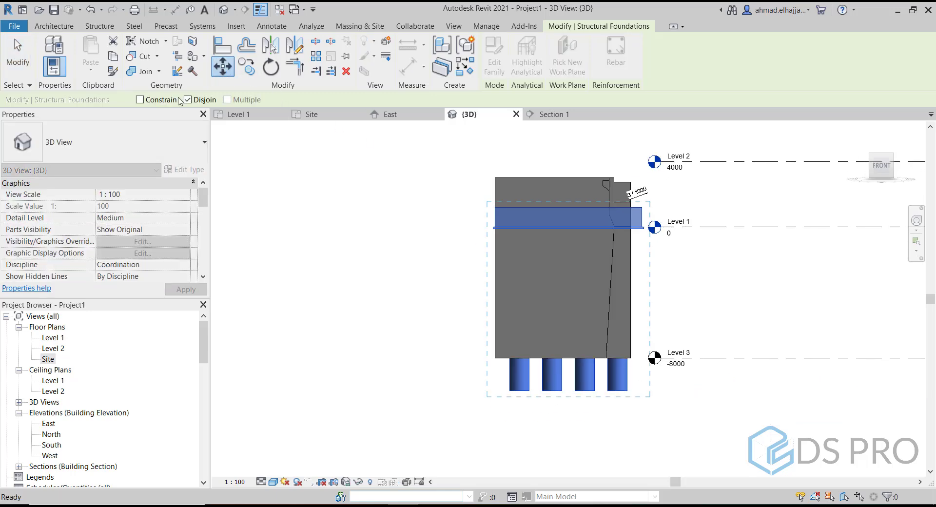
pyautogui.click(536, 210)
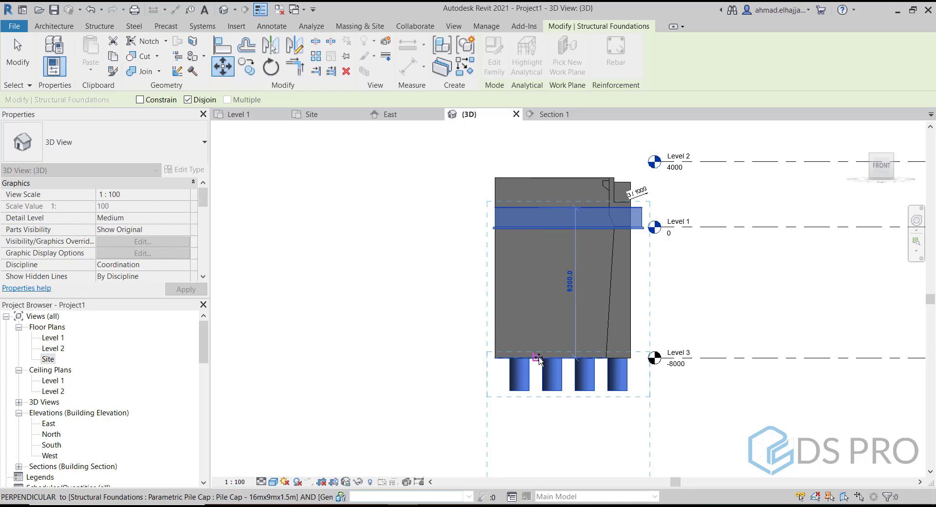
pyautogui.click(539, 359)
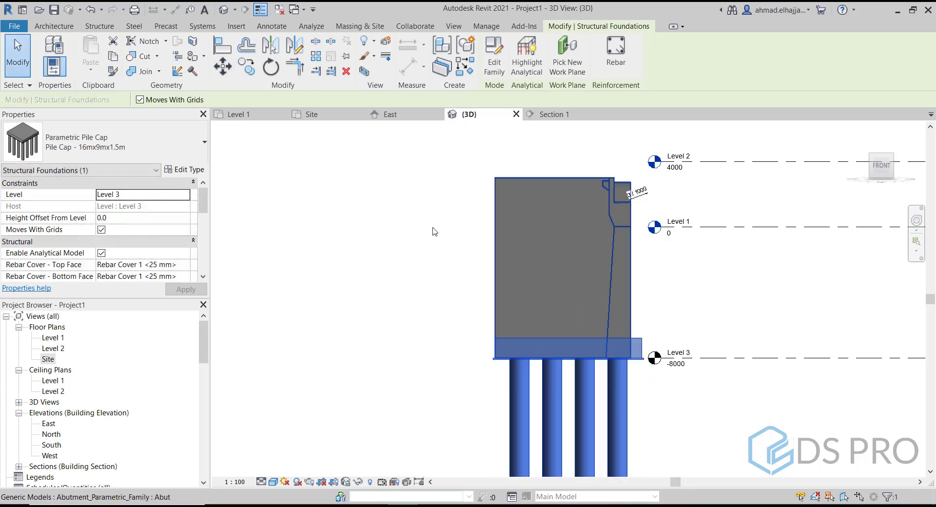
# Try to move the pile cap down by its own thickness so that its top meets the abutment's base.
pyautogui.click(549, 338)
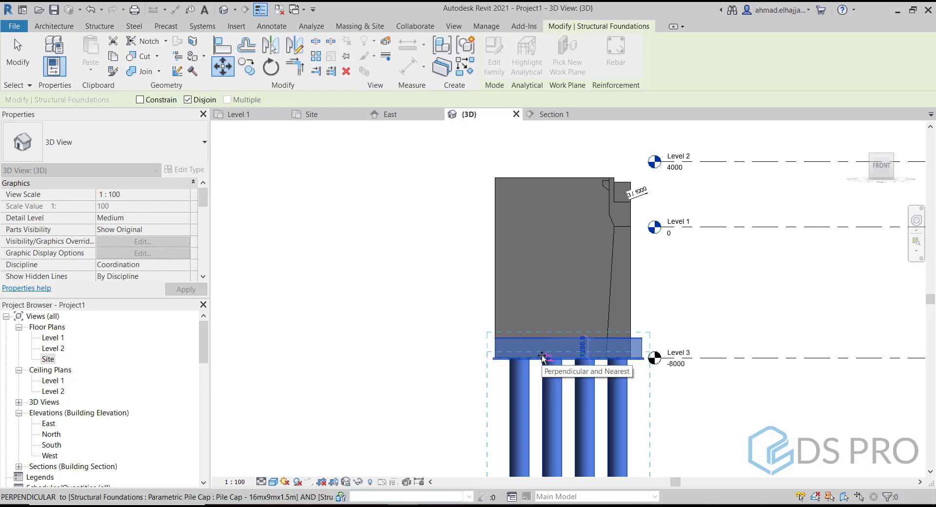
pyautogui.click(543, 358)
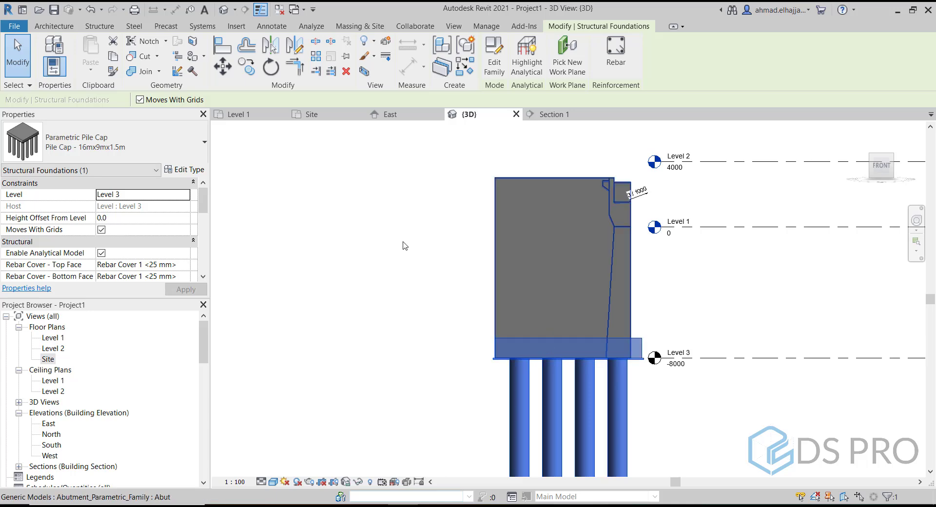
pyautogui.press('Escape')
# Set the A1 pile cap's height offset from Level 3 to -1500.
pyautogui.moveTo(501, 327)
pyautogui.keyDown('shift'); pyautogui.mouseDown(button='middle')
pyautogui.moveTo(517, 344)
pyautogui.moveTo(482, 342)
pyautogui.mouseUp(button='middle'); pyautogui.keyUp('shift')
pyautogui.click(516, 345)
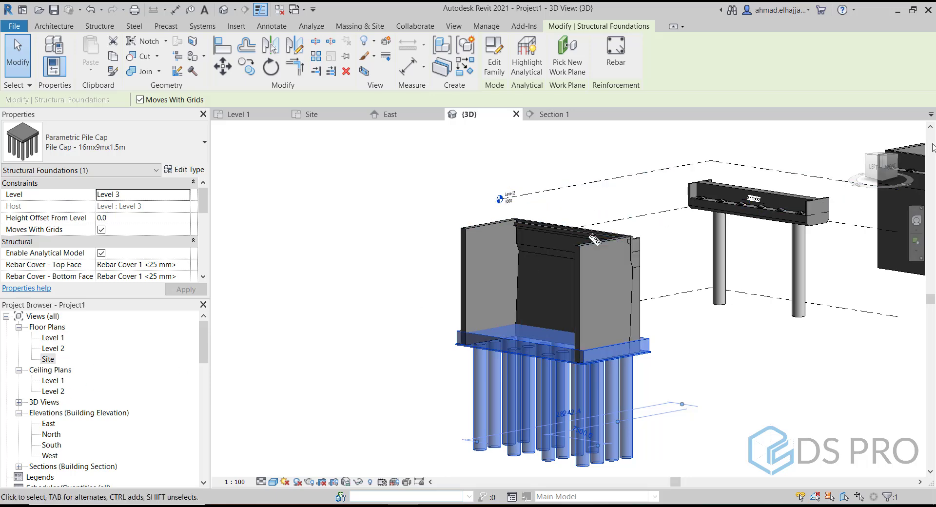
pyautogui.click(891, 170)
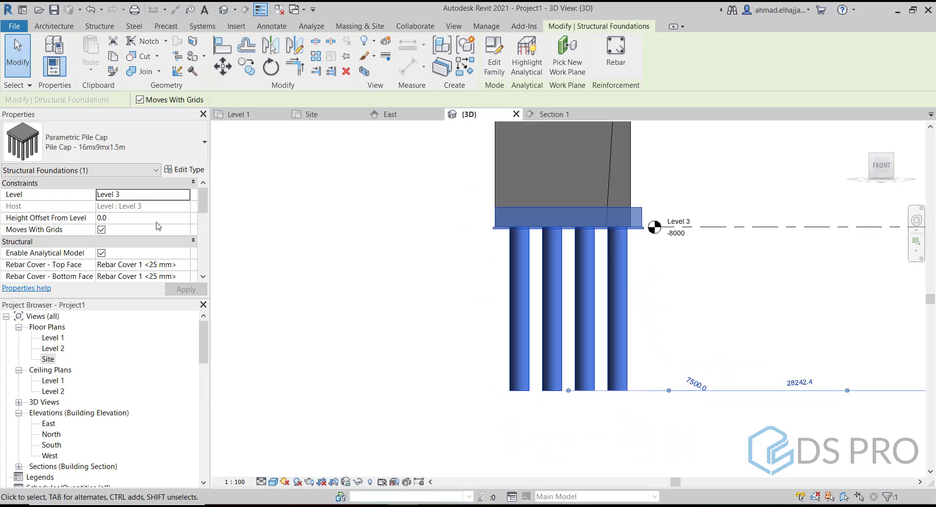
pyautogui.click(158, 218)
pyautogui.write('-150')
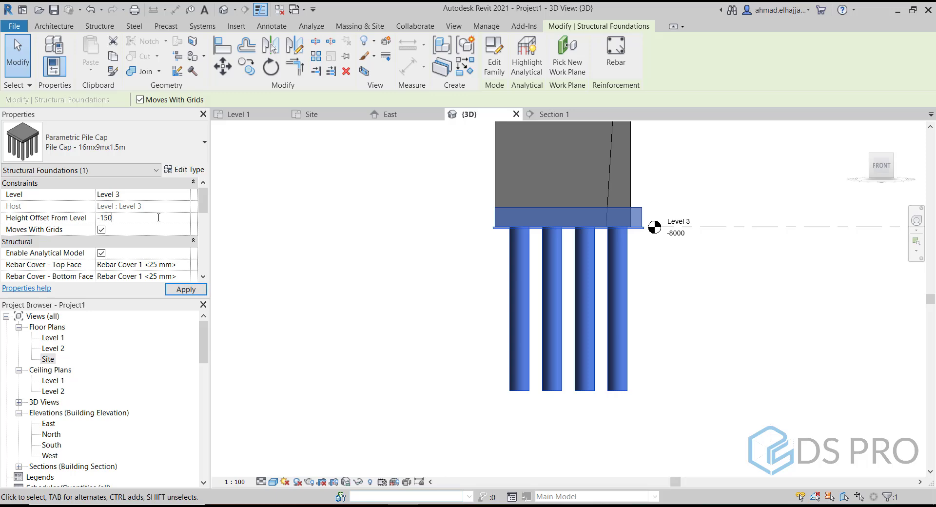
pyautogui.write('0')
pyautogui.press('Return')
pyautogui.click(187, 289)
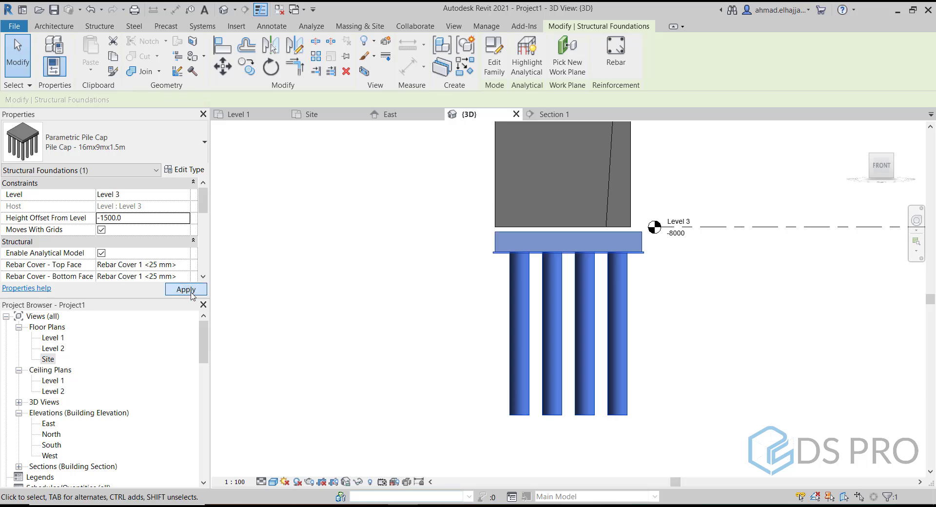
# Set the foundation thickness of the Pile Cap - 16mx9mx1.5m type to 1500.
pyautogui.click(186, 170)
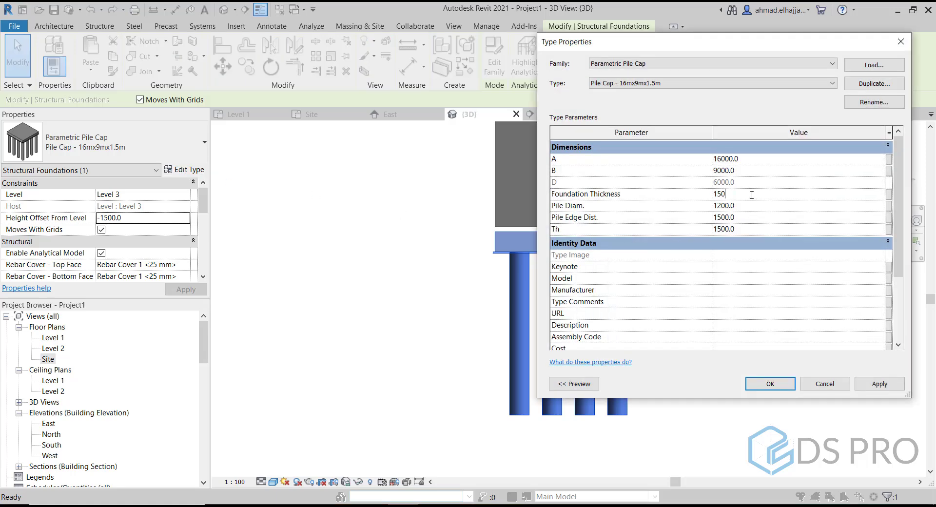
pyautogui.click(880, 385)
pyautogui.click(770, 384)
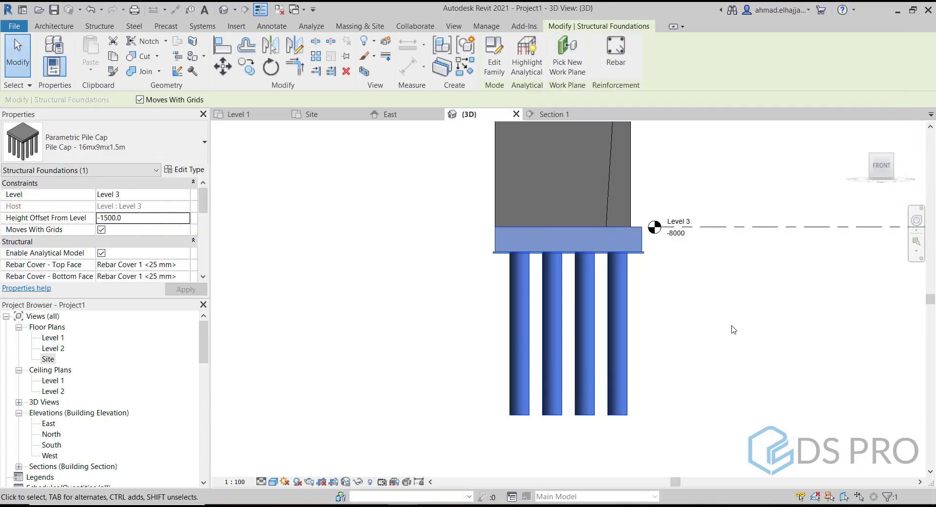
pyautogui.moveTo(732, 328); pyautogui.dragTo(527, 343, button='middle')
pyautogui.click(522, 339)
pyautogui.scroll(-3, 522, 339)
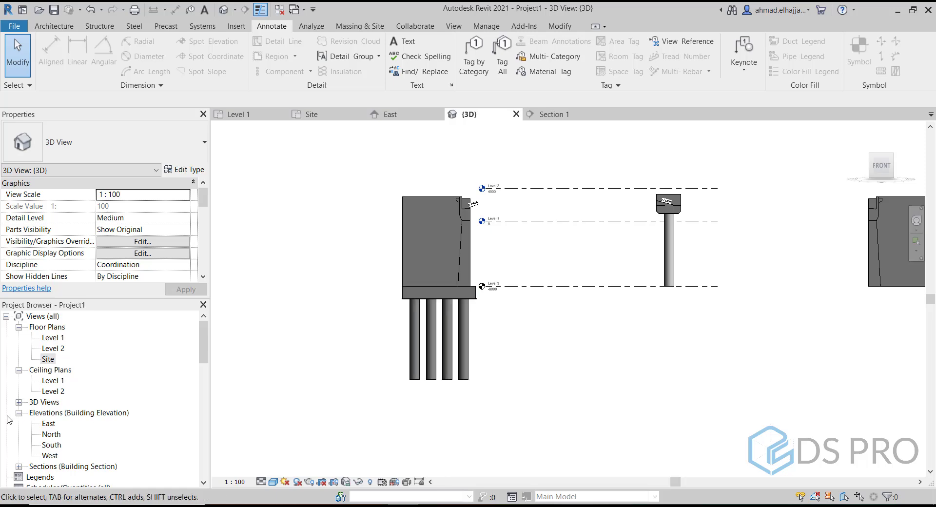
# In the Site plan, mirror a copy of the A1 pile cap about grid A2 under the far abutment and check it in 3D.
pyautogui.doubleClick(49, 359)
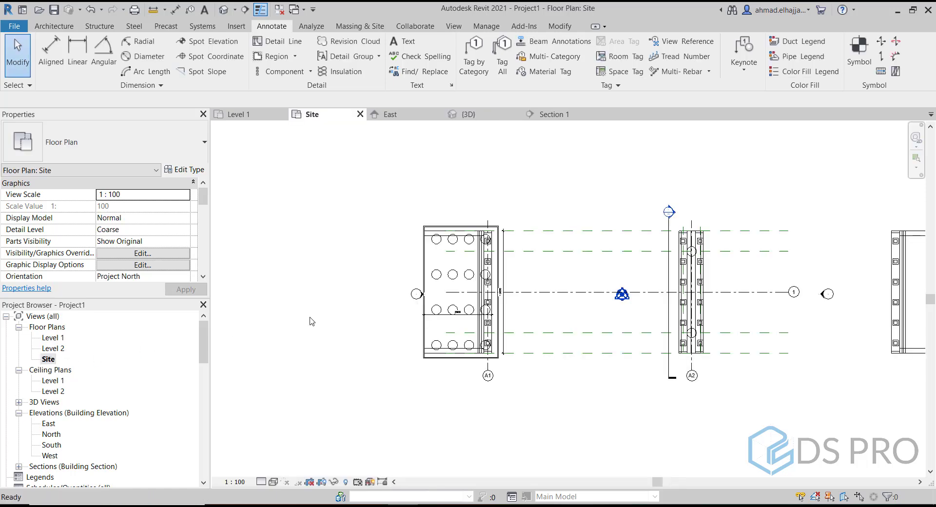
pyautogui.click(425, 322)
pyautogui.click(271, 46)
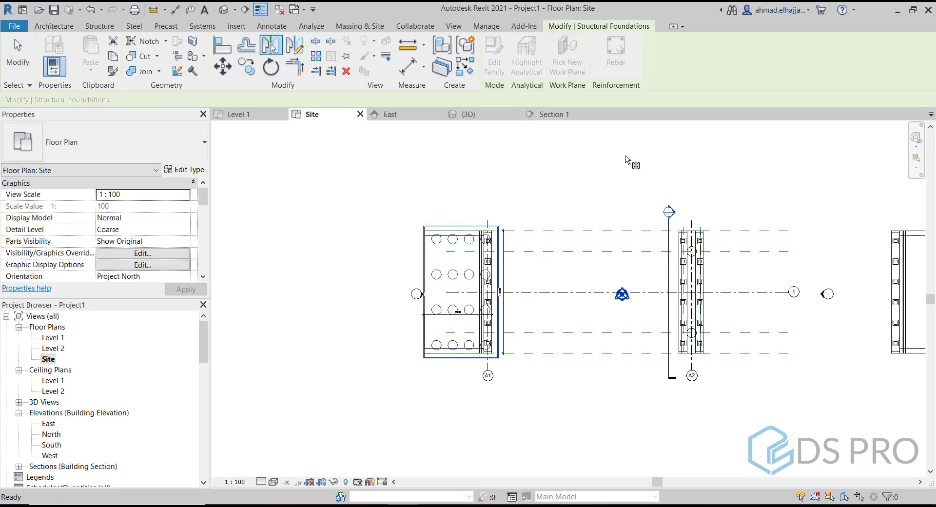
pyautogui.click(691, 273)
pyautogui.moveTo(799, 239); pyautogui.dragTo(627, 240, button='middle')
pyautogui.press('Escape')
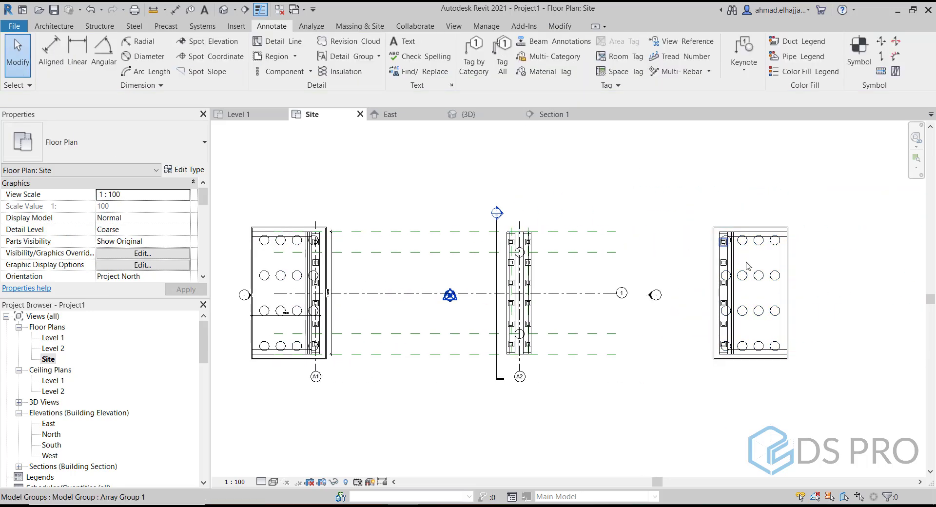
pyautogui.scroll(4, 792, 279)
pyautogui.scroll(-4, 811, 269)
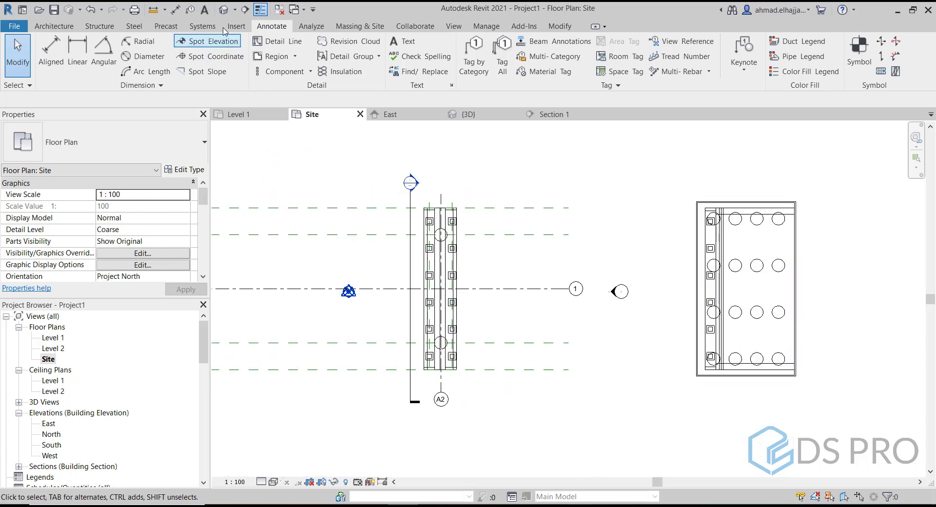
pyautogui.click(223, 9)
pyautogui.keyDown('shift'); pyautogui.moveTo(596, 291); pyautogui.dragTo(651, 356, button='middle'); pyautogui.keyUp('shift')
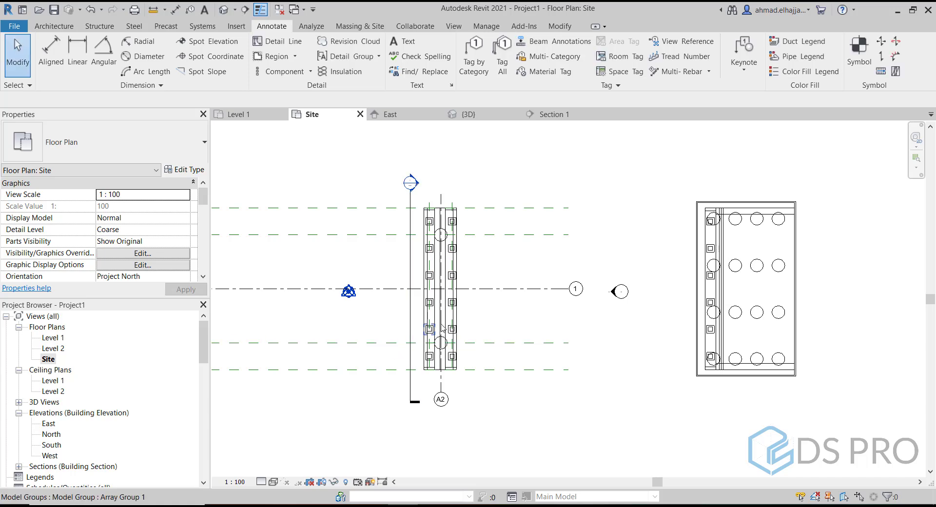
# Copy the A1 pile cap from its centre to the midpoint of the A2 pier head and check the pier foundation in 3D.
pyautogui.scroll(-3, 400, 309)
pyautogui.moveTo(353, 312); pyautogui.dragTo(469, 311, button='middle')
pyautogui.click(368, 293)
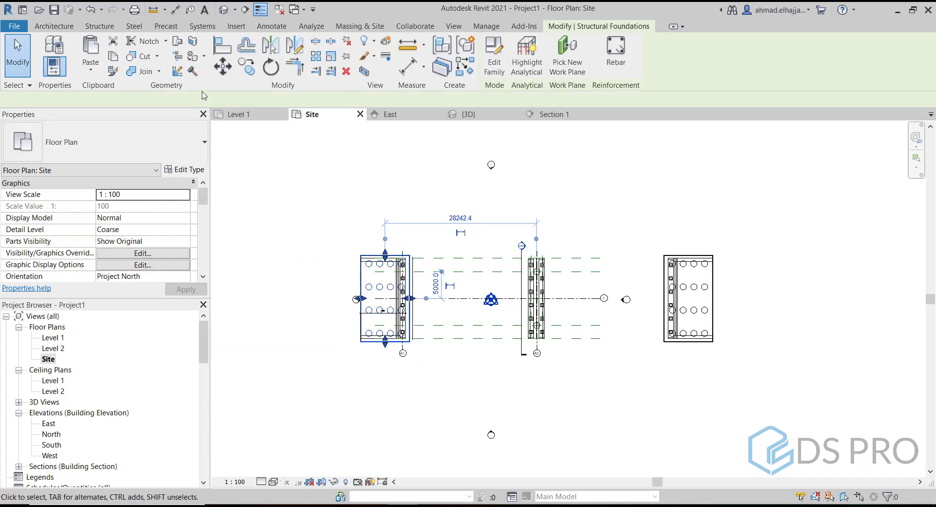
pyautogui.press('c')
pyautogui.press('o')
pyautogui.scroll(2, 385, 300)
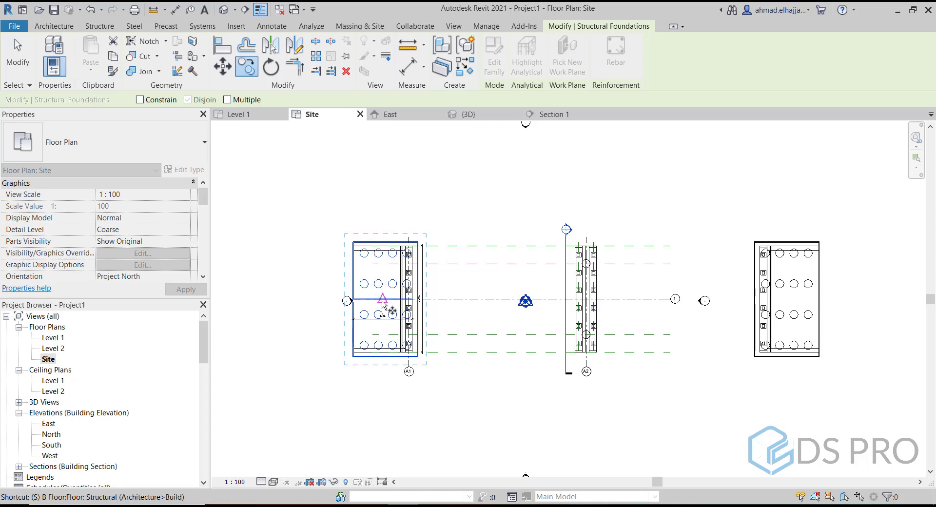
pyautogui.click(383, 299)
pyautogui.scroll(5, 587, 295)
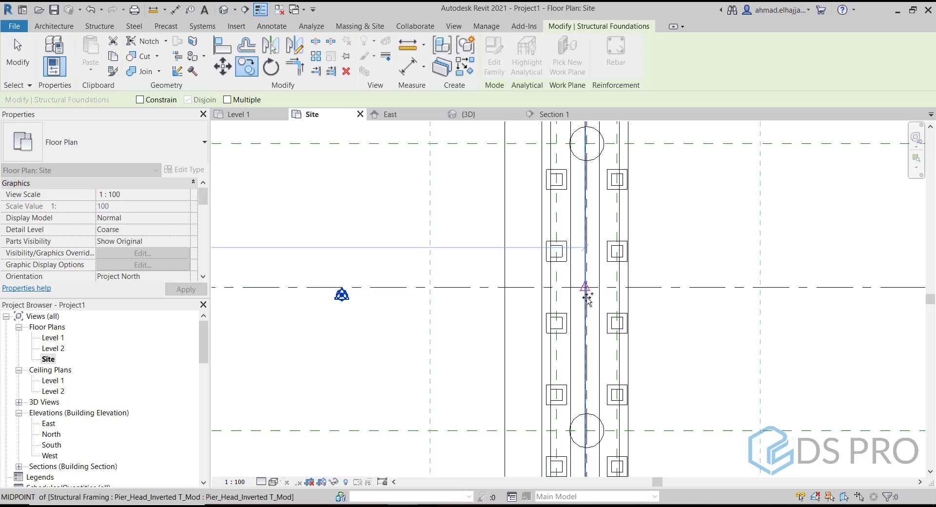
pyautogui.click(588, 296)
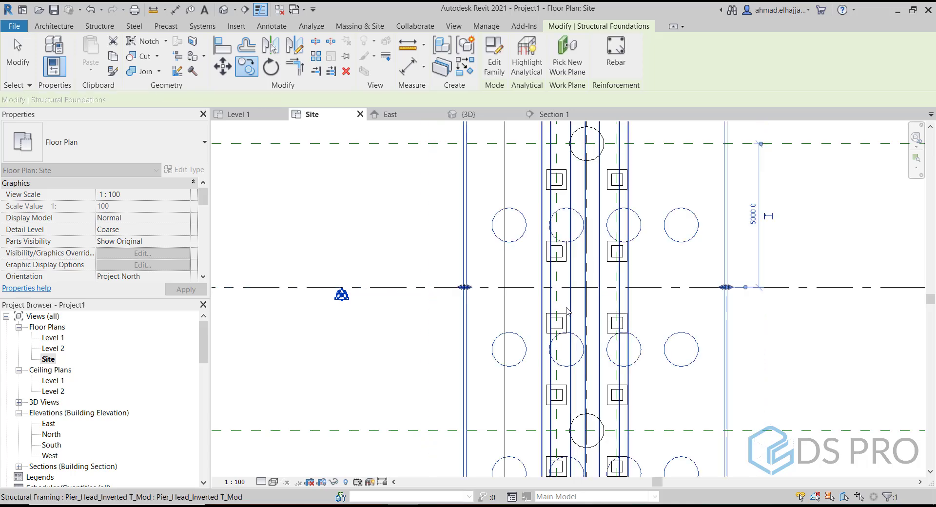
pyautogui.scroll(-5, 565, 308)
pyautogui.click(484, 275)
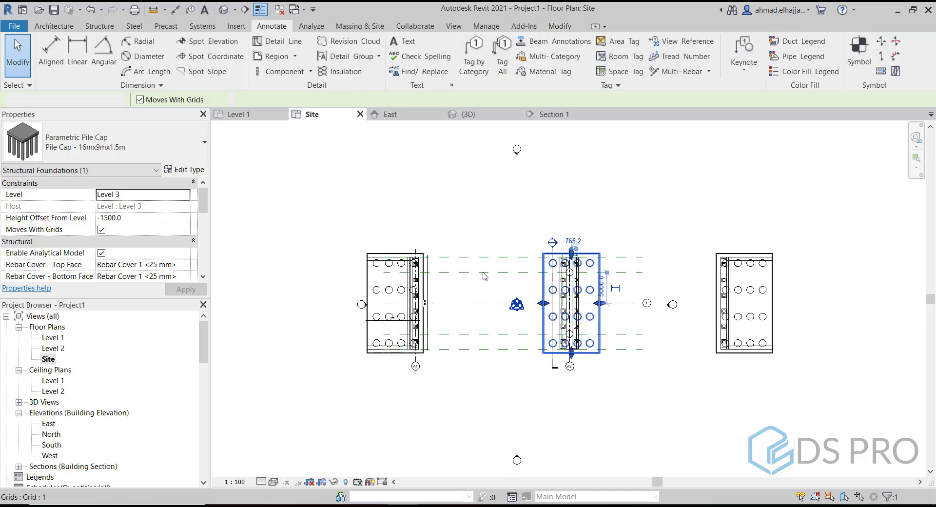
pyautogui.click(224, 10)
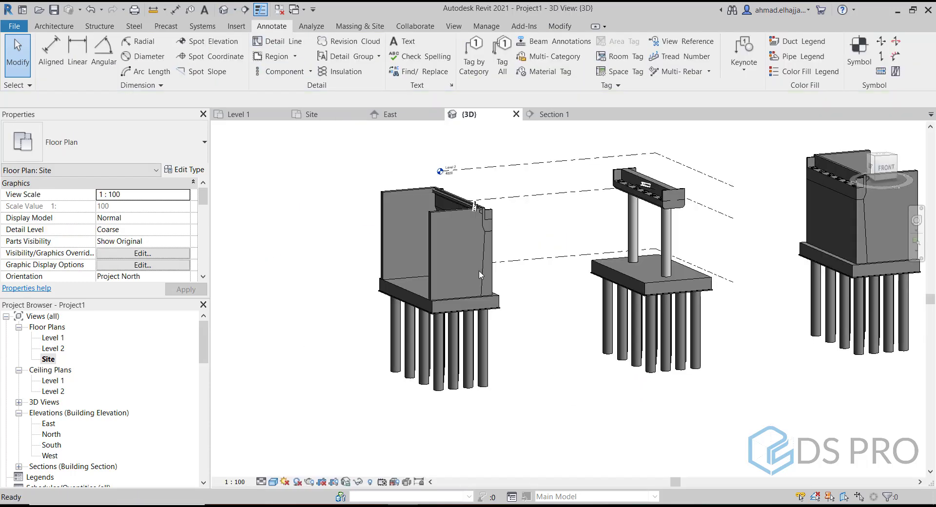
pyautogui.click(649, 294)
pyautogui.moveTo(649, 293)
pyautogui.keyDown('shift'); pyautogui.mouseDown(button='middle')
pyautogui.moveTo(575, 321)
pyautogui.moveTo(550, 355)
pyautogui.moveTo(469, 349)
pyautogui.mouseUp(button='middle'); pyautogui.keyUp('shift')
pyautogui.click(527, 359)
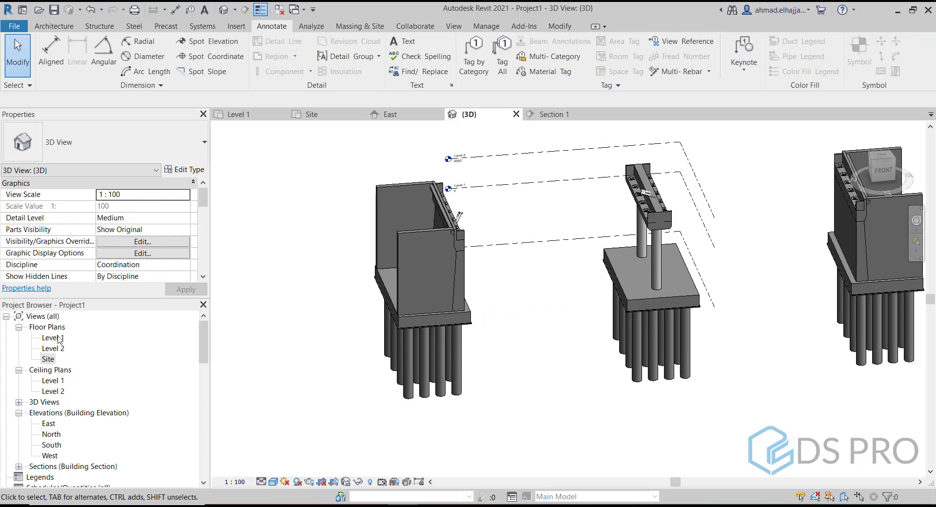
# In the Site plan, start placing a structural beam and open the choice of framing types.
pyautogui.doubleClick(48, 359)
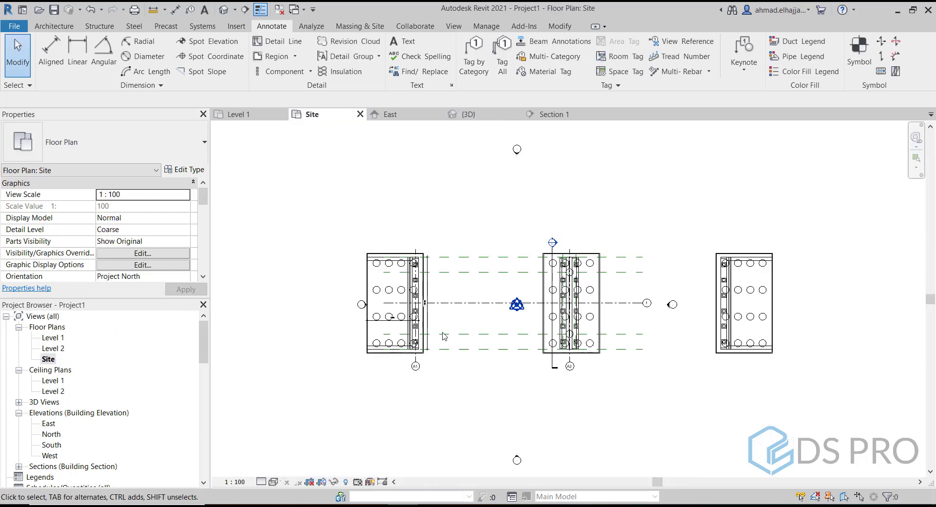
pyautogui.scroll(5, 418, 344)
pyautogui.moveTo(501, 339); pyautogui.dragTo(476, 341, button='middle')
pyautogui.click(99, 26)
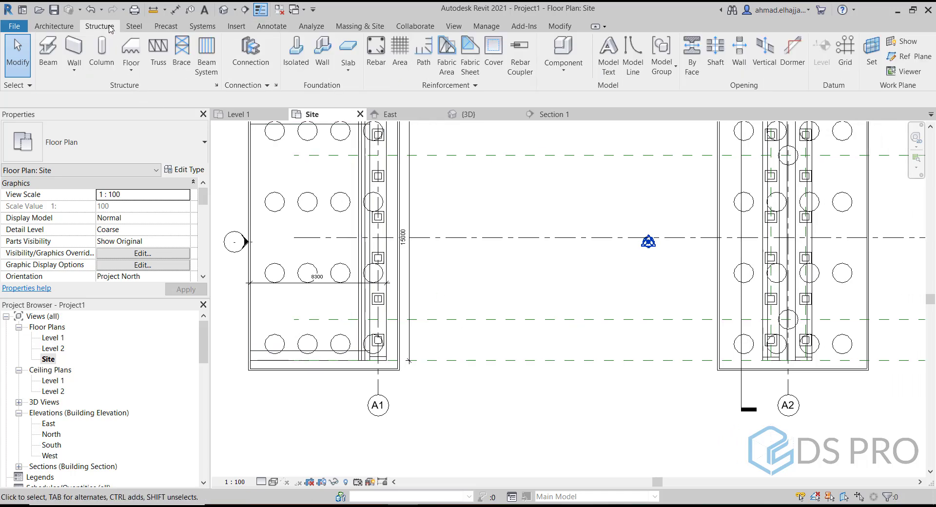
pyautogui.click(53, 55)
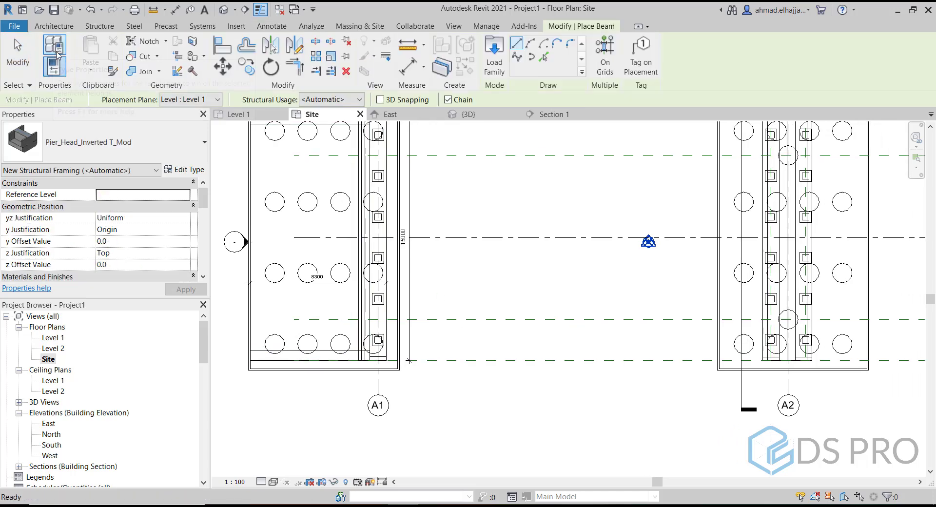
pyautogui.click(181, 129)
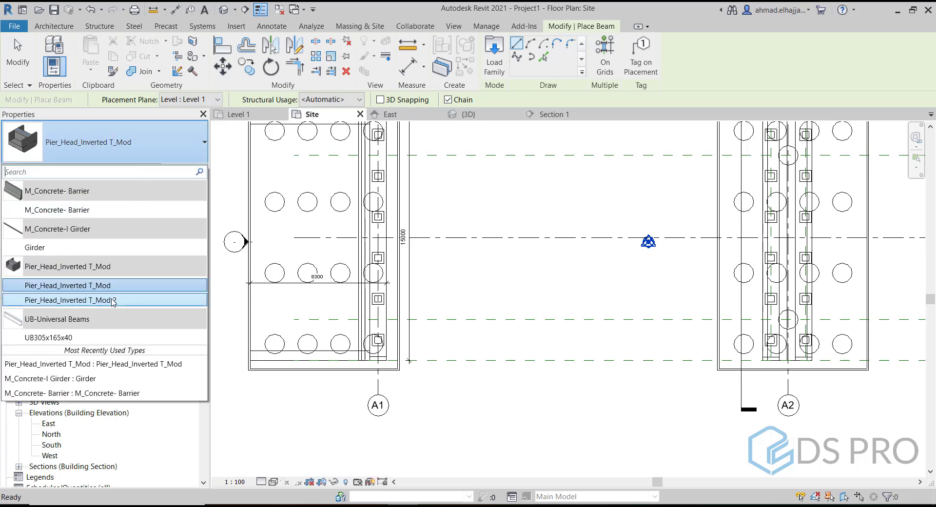
# Place an M_Concrete-I Girder beam about 24181 mm long between the southernmost bearings of A1 and A2 in the Site plan.
pyautogui.click(99, 251)
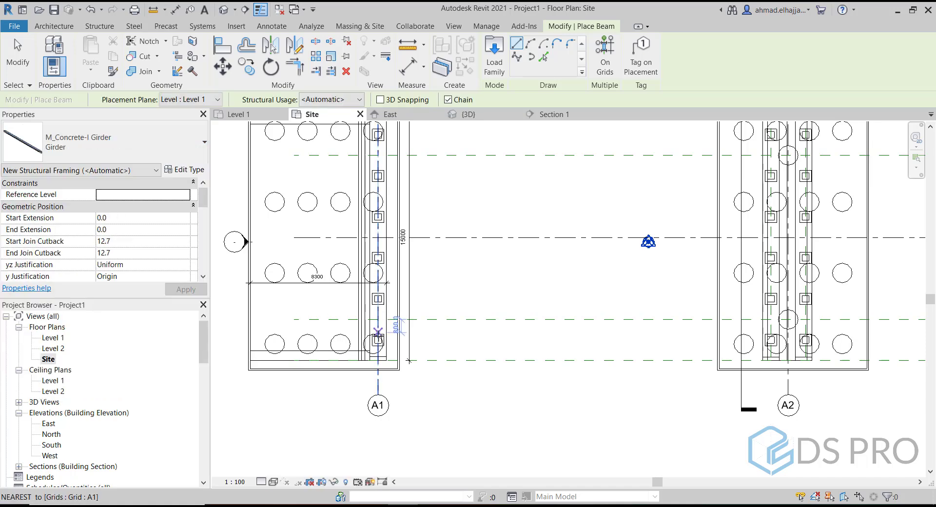
pyautogui.scroll(3, 450, 391)
pyautogui.scroll(2, 449, 390)
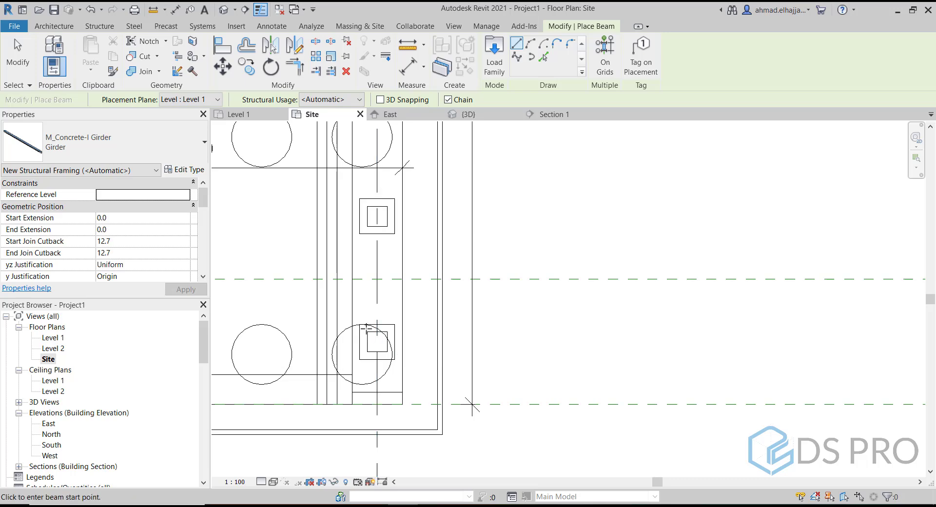
pyautogui.press('Escape')
pyautogui.click(54, 54)
pyautogui.scroll(-8, 490, 336)
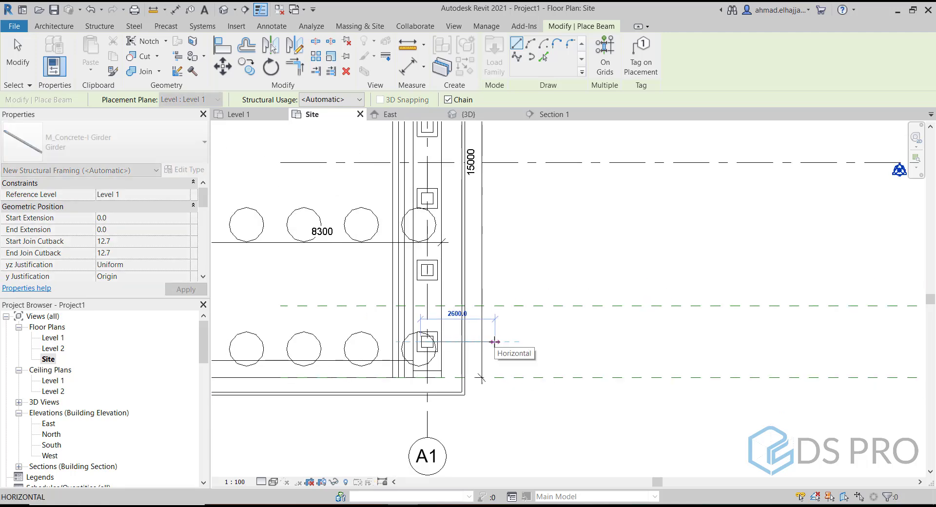
pyautogui.scroll(6, 653, 342)
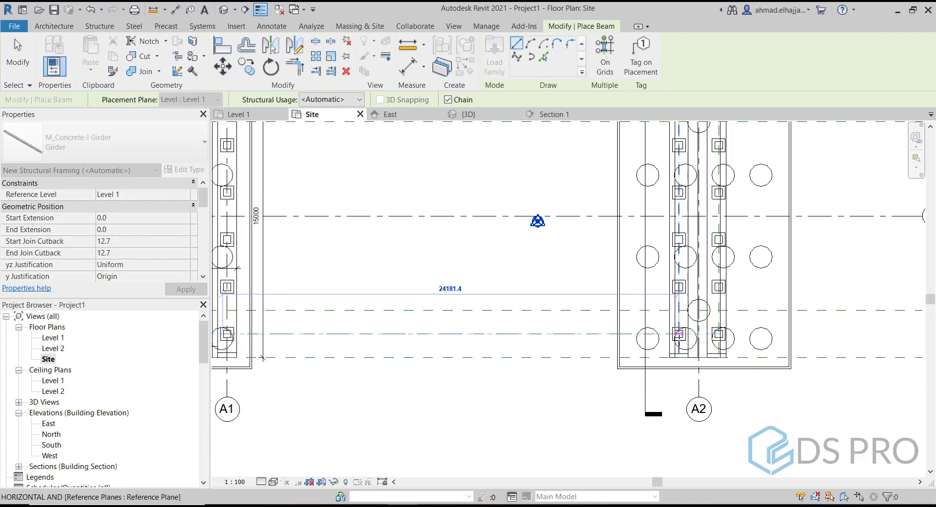
pyautogui.click(681, 327)
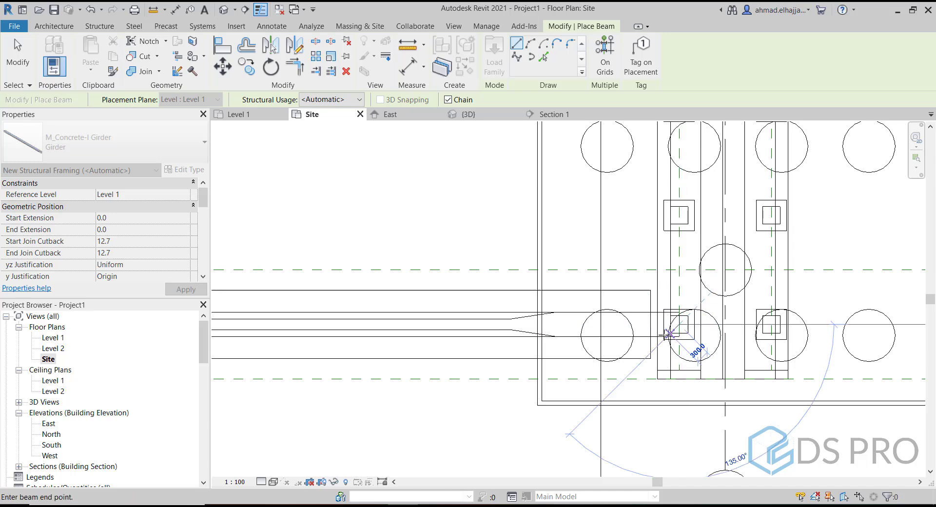
pyautogui.press('Escape')
pyautogui.press('Escape')
# Stretch the girder's A1 end outward past the bearing to an overall length of about 24400 mm.
pyautogui.click(484, 332)
pyautogui.scroll(-1, 482, 330)
pyautogui.scroll(-2, 387, 332)
pyautogui.moveTo(362, 335); pyautogui.dragTo(729, 333, button='middle')
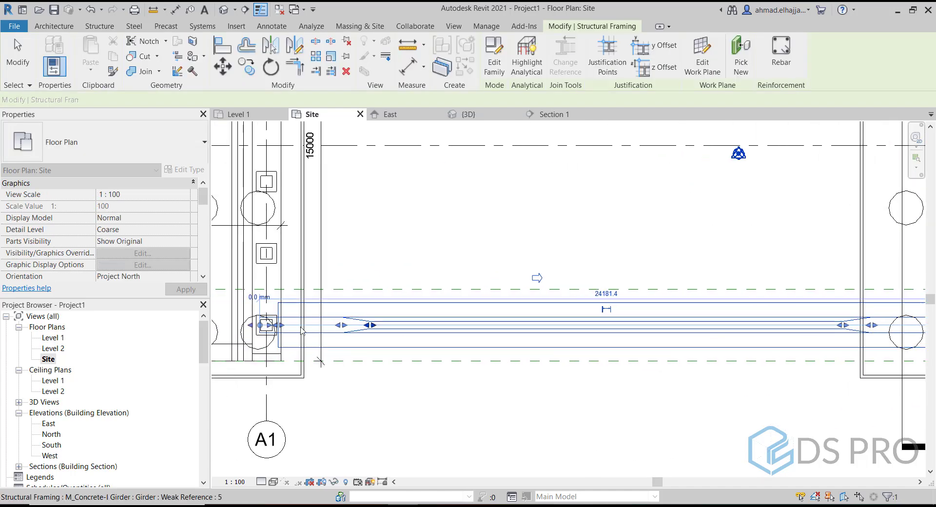
pyautogui.scroll(3, 251, 324)
pyautogui.press('Escape')
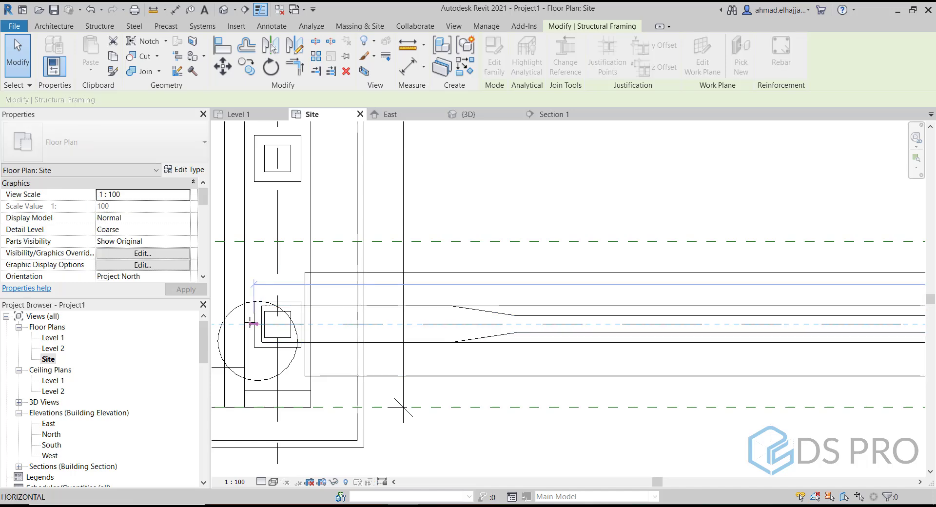
pyautogui.moveTo(250, 322); pyautogui.dragTo(248, 324)
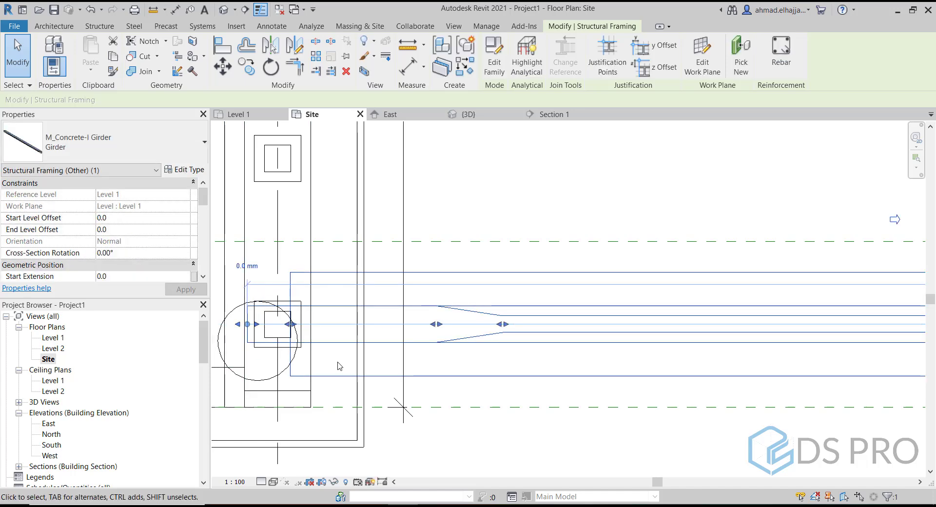
pyautogui.press('Escape')
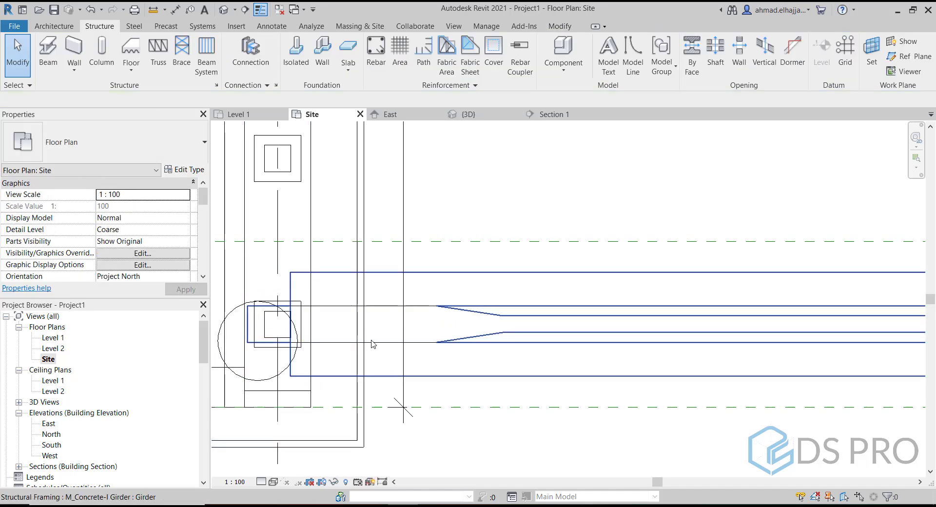
# Stretch the girder's A2 end past the pier bearing to an overall length of about 24800 mm.
pyautogui.click(372, 343)
pyautogui.scroll(-5, 372, 343)
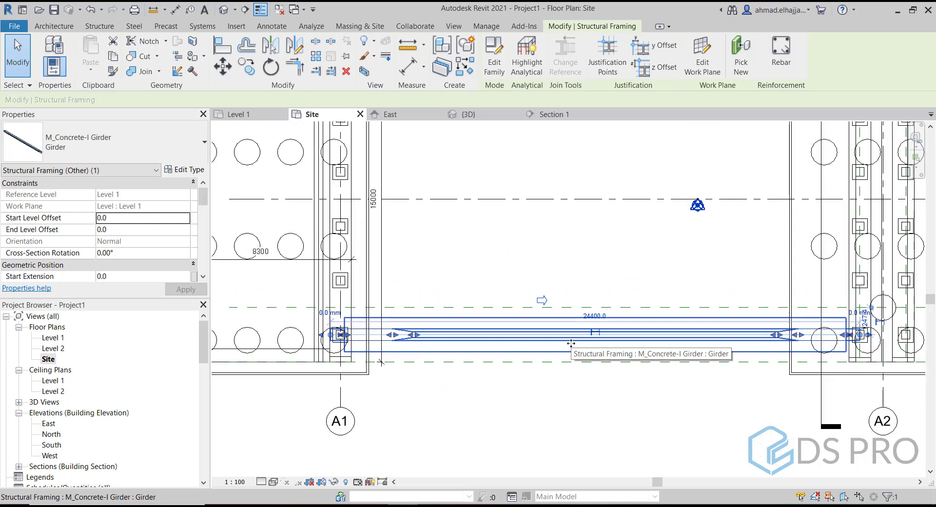
pyautogui.press('Escape')
pyautogui.moveTo(747, 347); pyautogui.dragTo(469, 346, button='middle')
pyautogui.scroll(4, 552, 344)
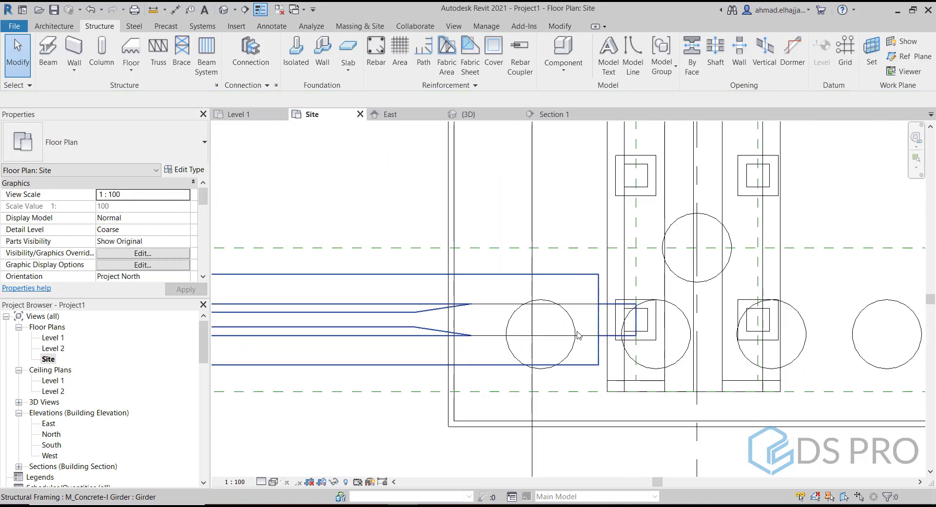
pyautogui.click(589, 313)
pyautogui.scroll(4, 644, 319)
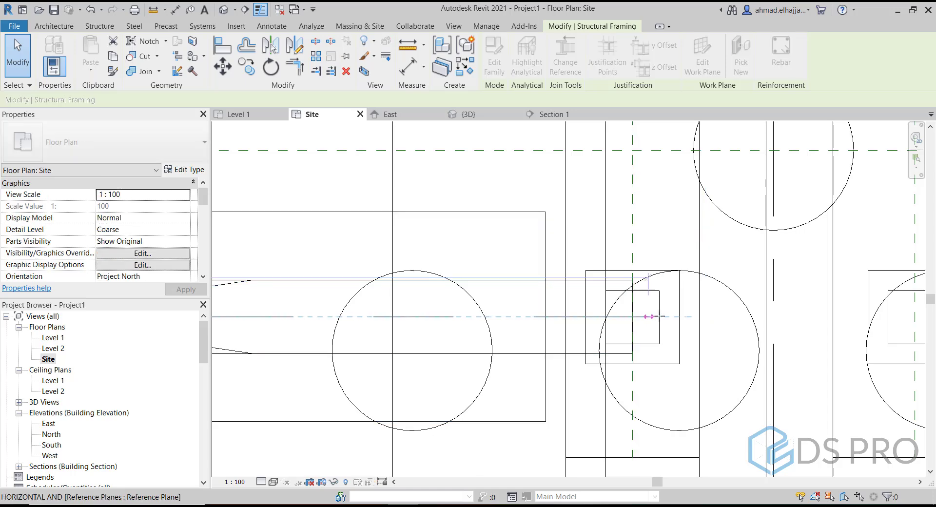
pyautogui.moveTo(684, 316); pyautogui.dragTo(686, 317)
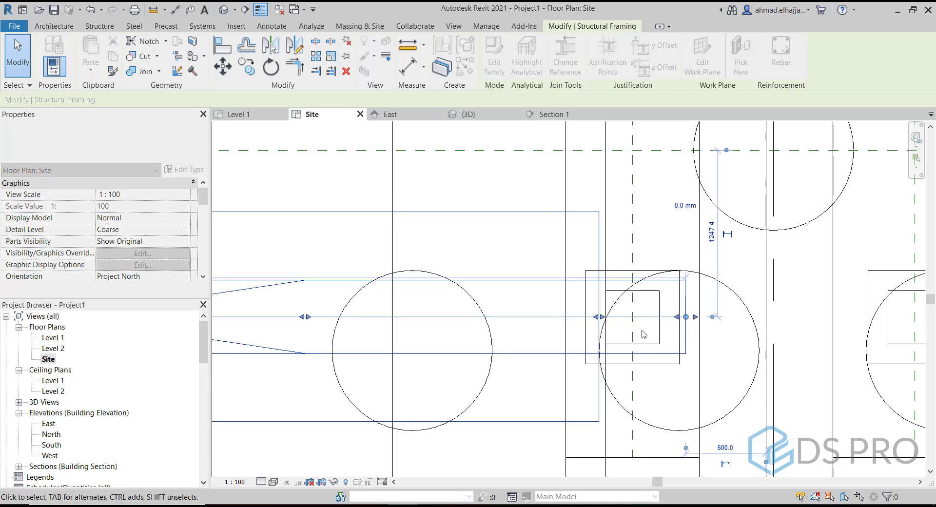
pyautogui.scroll(-5, 626, 327)
pyautogui.press('Escape')
# In the front-facing 3D view, move the girder up about 3300 mm to the pier head with Constrain off.
pyautogui.click(224, 10)
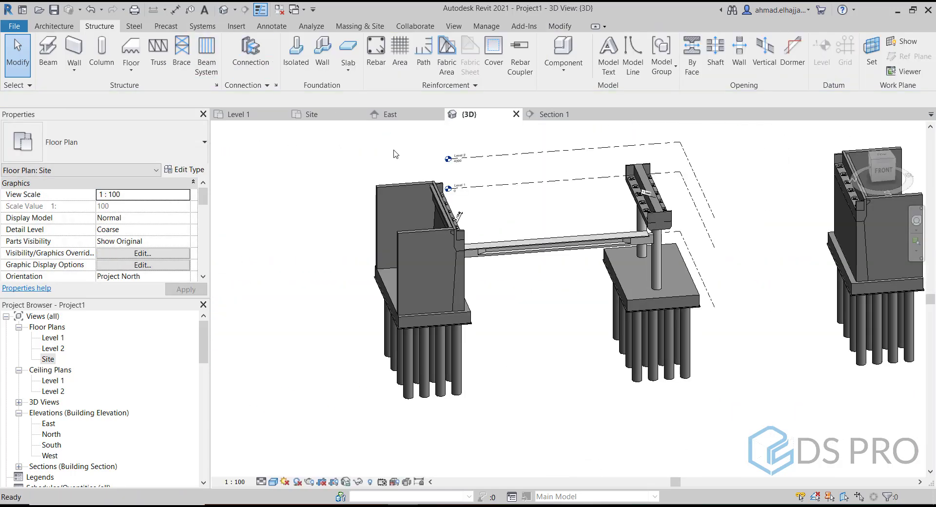
pyautogui.click(560, 243)
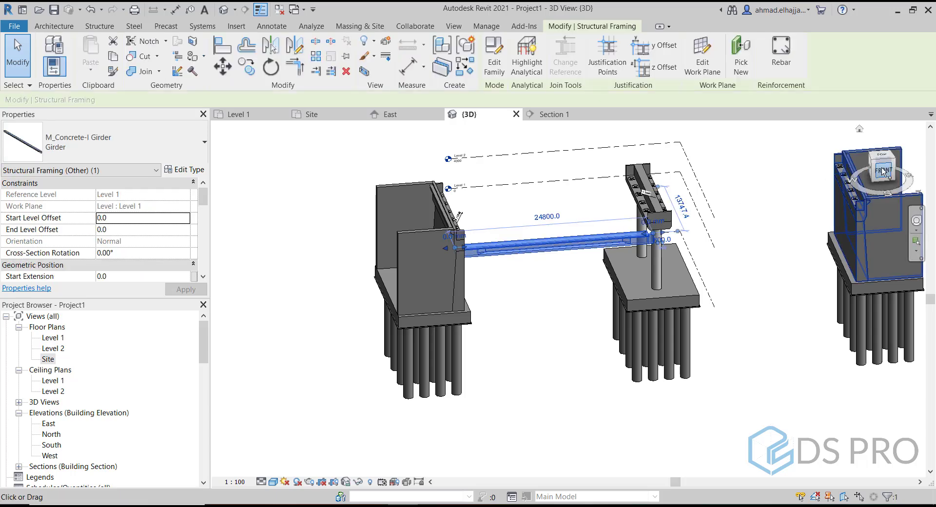
pyautogui.click(884, 171)
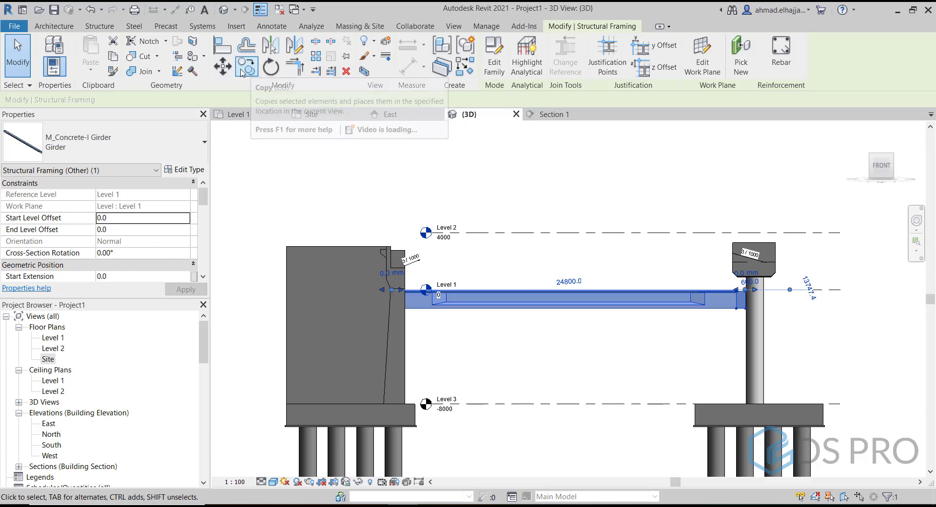
pyautogui.click(223, 66)
pyautogui.scroll(5, 738, 306)
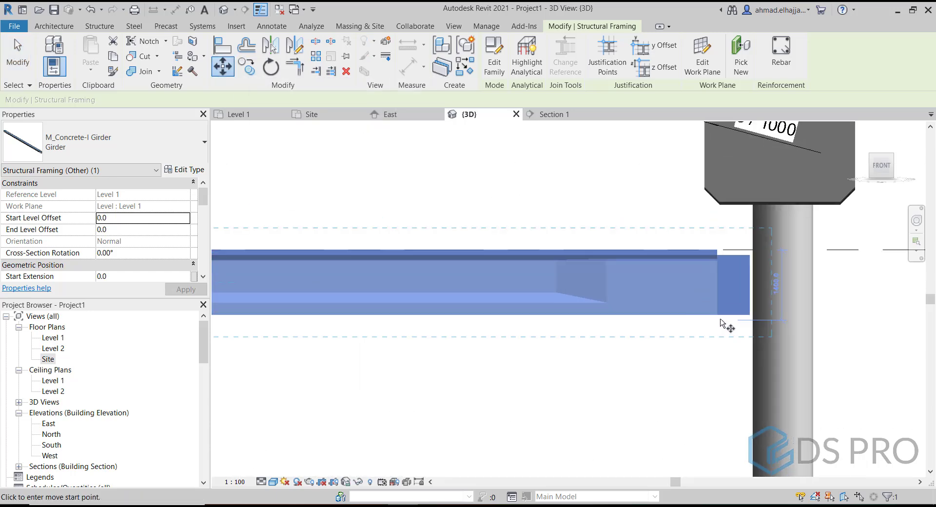
pyautogui.click(700, 317)
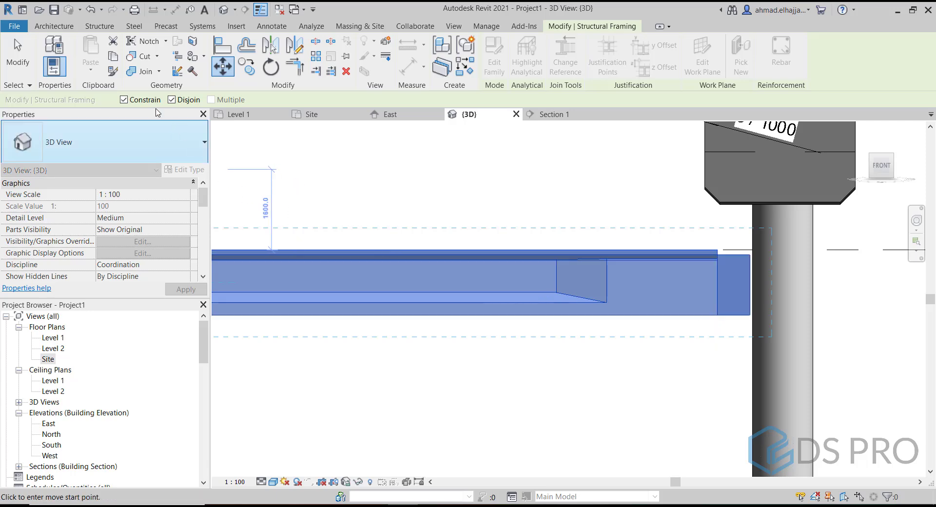
pyautogui.click(689, 316)
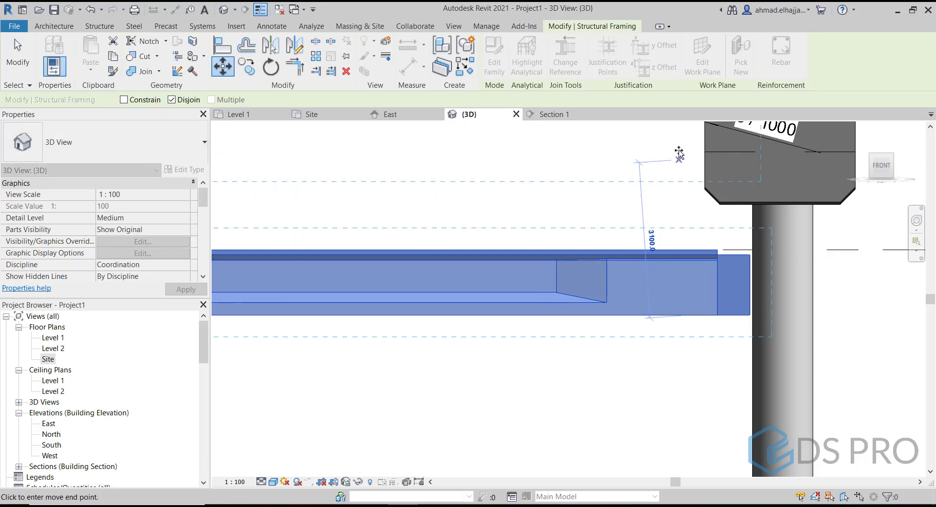
pyautogui.click(693, 150)
pyautogui.moveTo(668, 164); pyautogui.dragTo(734, 325, button='middle')
pyautogui.scroll(-1, 656, 266)
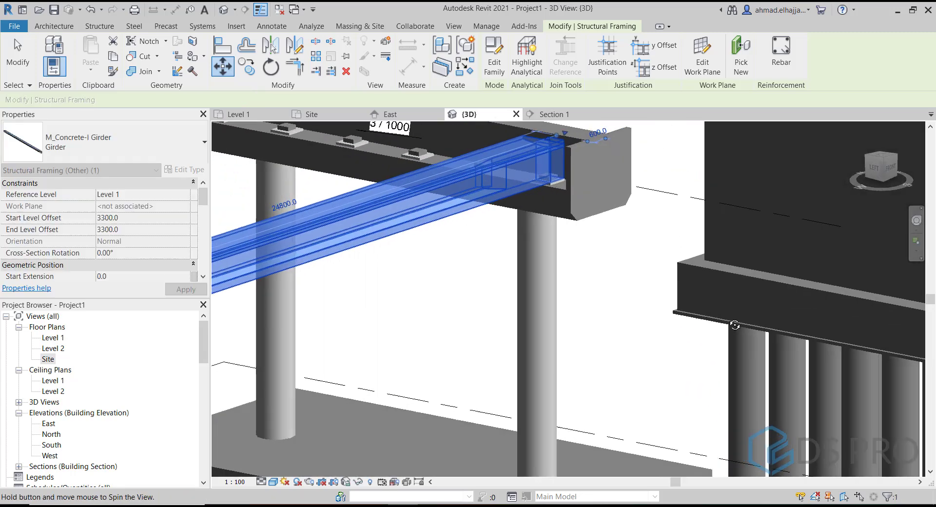
# Draw a building section lengthwise through the girder from A1 past A2 in the Site plan and open its view.
pyautogui.click(407, 267)
pyautogui.doubleClick(49, 360)
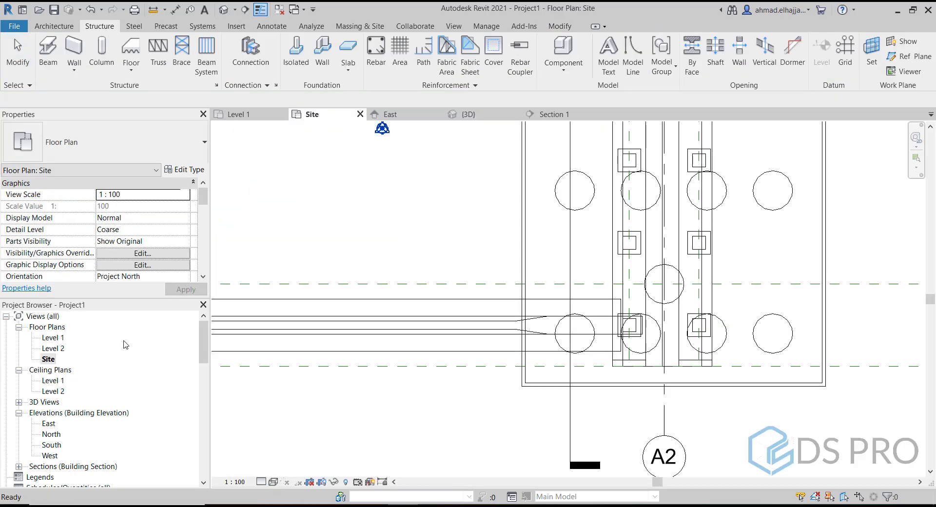
pyautogui.moveTo(561, 333); pyautogui.dragTo(724, 242, button='middle')
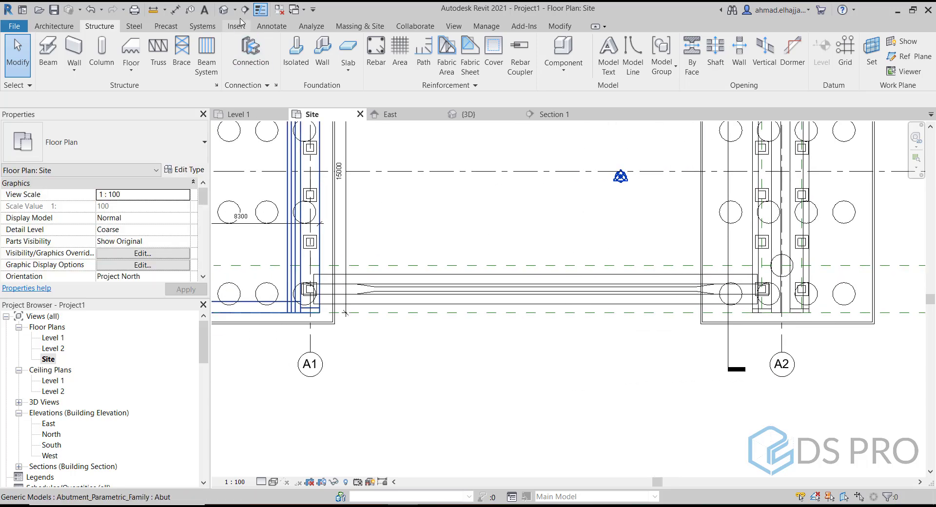
pyautogui.click(245, 10)
pyautogui.scroll(-1, 327, 210)
pyautogui.scroll(2, 245, 262)
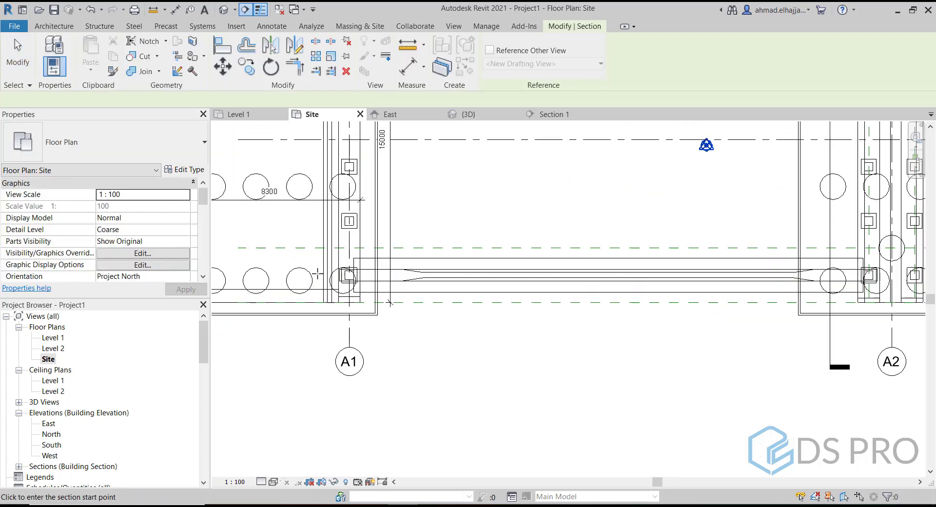
pyautogui.click(317, 276)
pyautogui.scroll(-2, 328, 273)
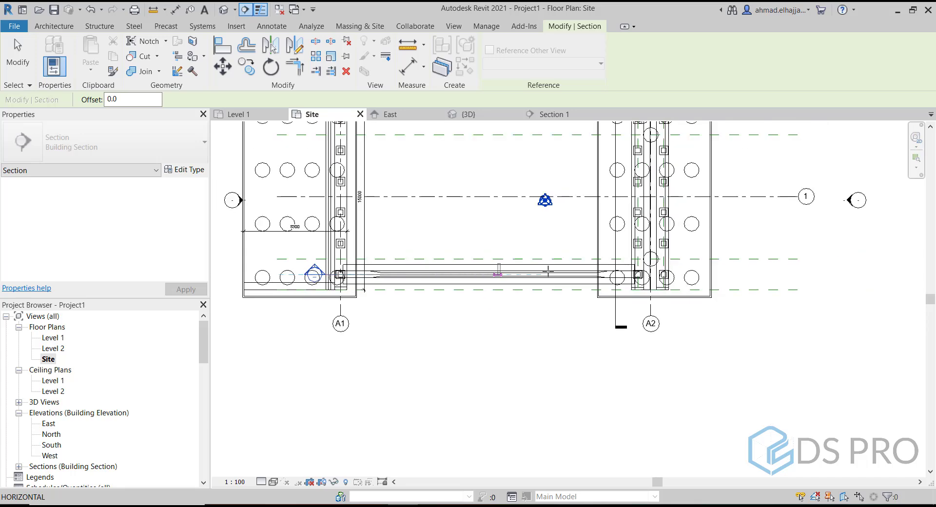
pyautogui.click(722, 271)
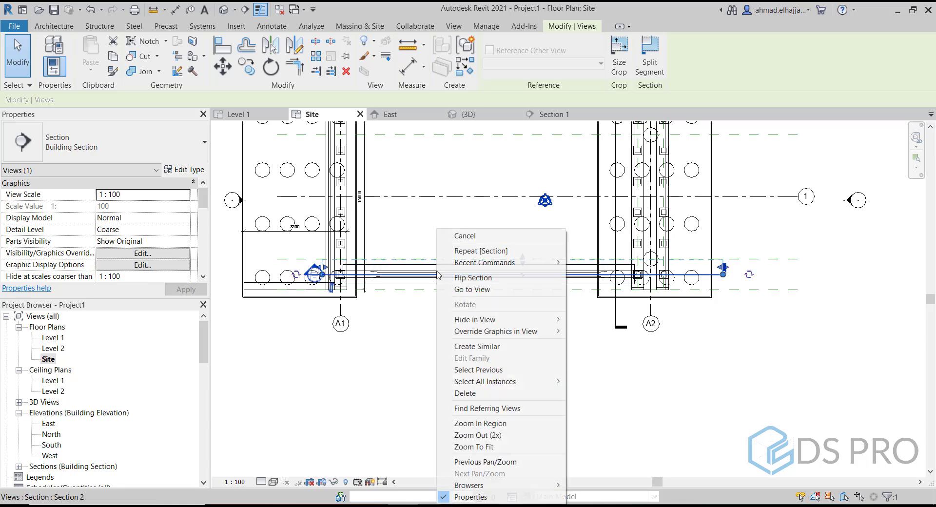
pyautogui.rightClick(438, 274)
pyautogui.click(479, 289)
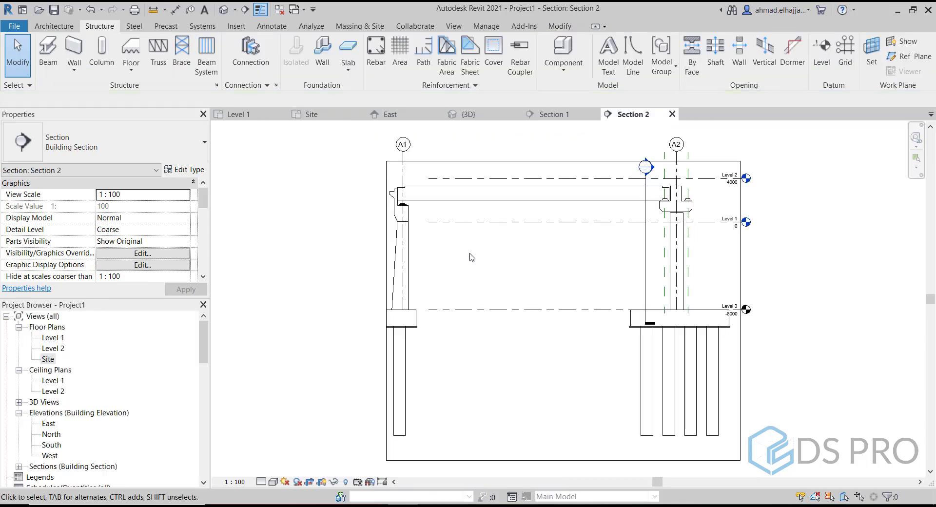
# Move the girder down in the section to the top of the A1 bearing, with Constrain off.
pyautogui.scroll(4, 416, 201)
pyautogui.click(404, 192)
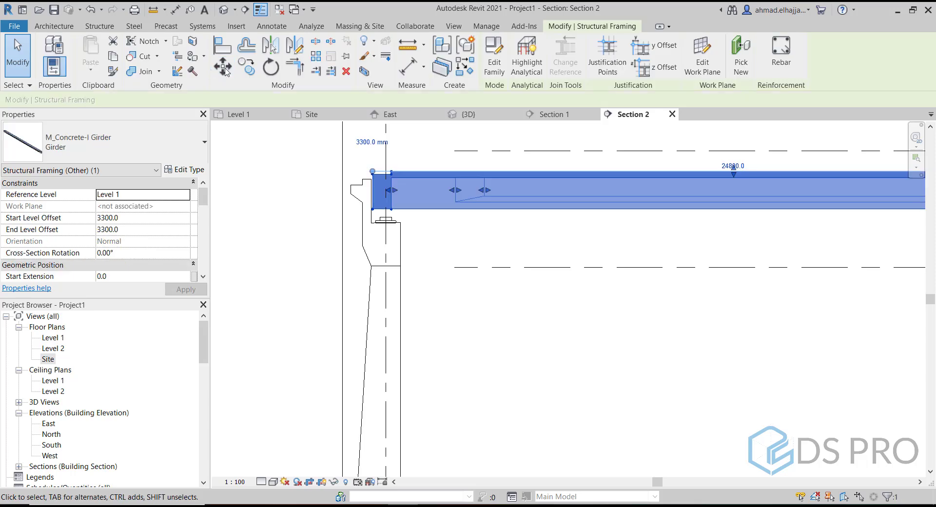
pyautogui.scroll(5, 411, 224)
pyautogui.moveTo(411, 224); pyautogui.dragTo(412, 256)
pyautogui.click(146, 101)
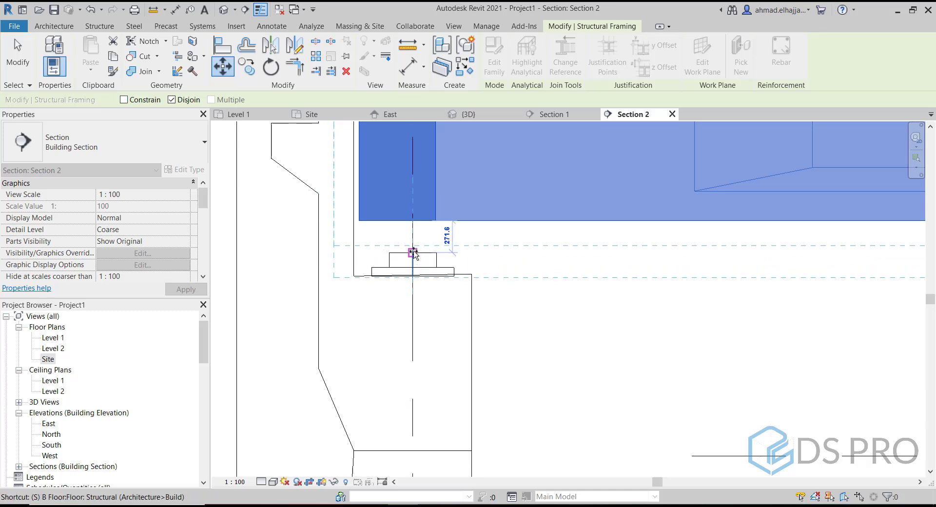
pyautogui.click(413, 254)
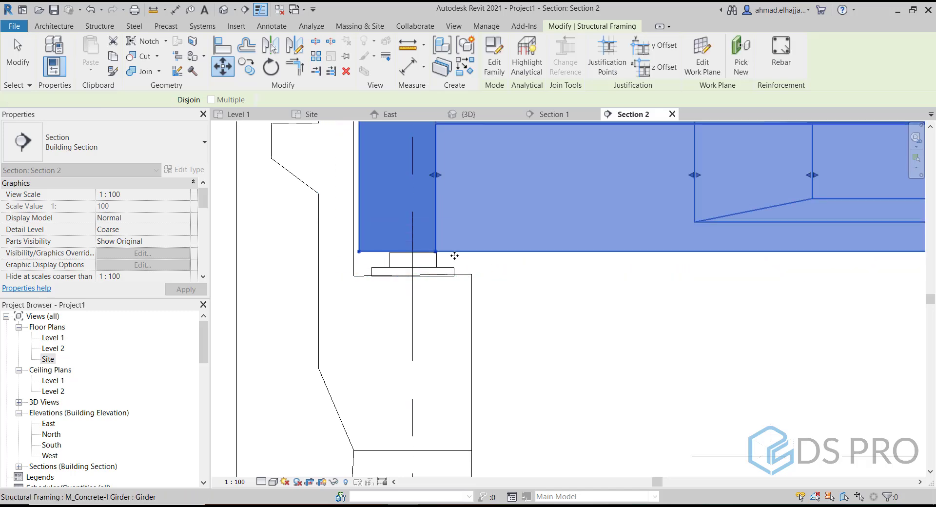
# Move the girder down the remaining gap of about 8.5 mm so its underside sits exactly on the A1 bearing.
pyautogui.press('m')
pyautogui.press('v')
pyautogui.scroll(7, 407, 251)
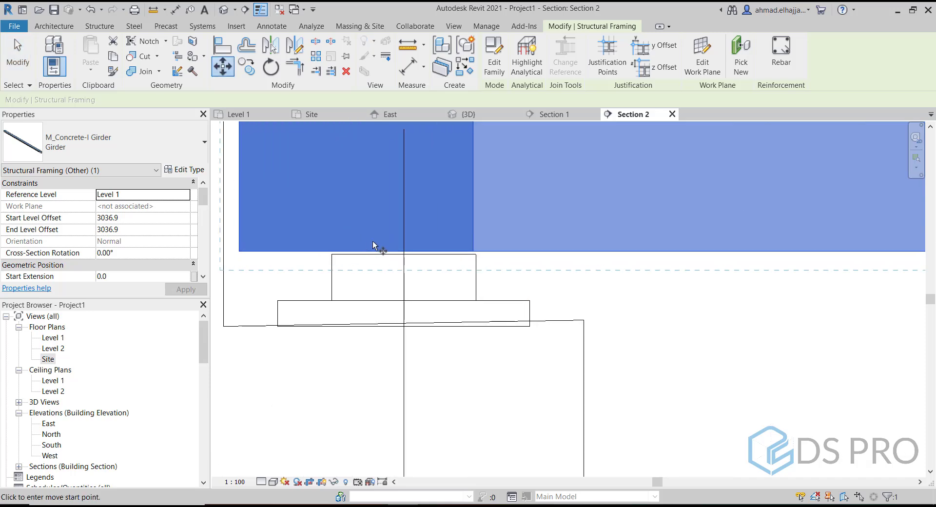
pyautogui.click(431, 259)
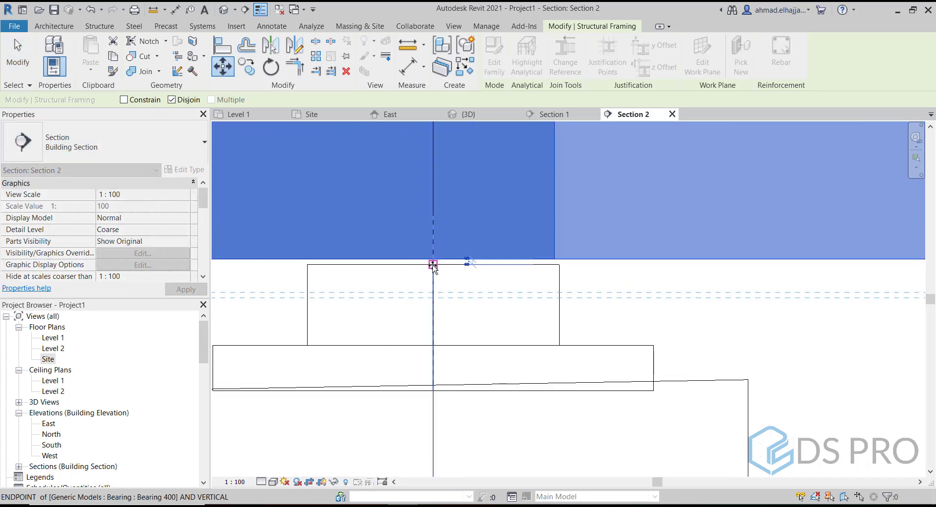
pyautogui.click(433, 263)
pyautogui.scroll(-6, 433, 248)
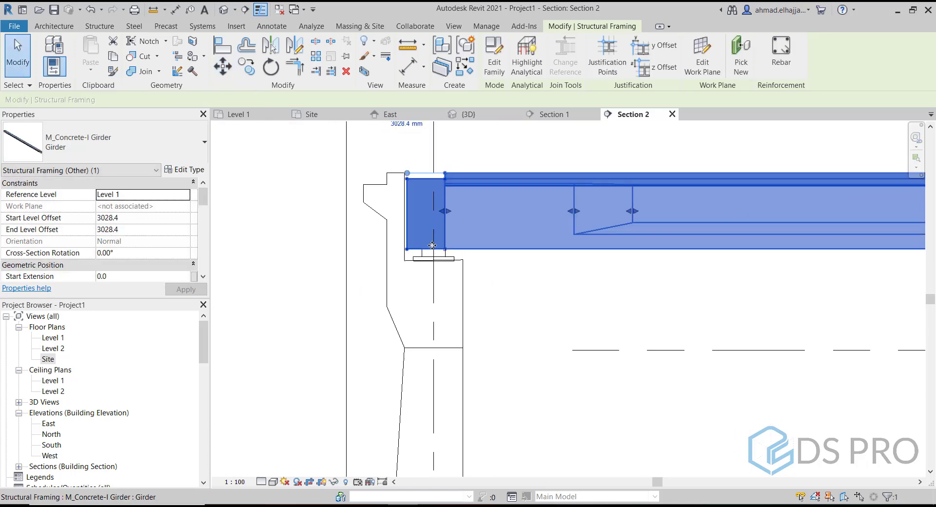
# Dimension the vertical offset between the girder's underside and the top of the A2 bearing with an aligned dimension in the lengthwise section.
pyautogui.moveTo(641, 249); pyautogui.dragTo(381, 253, button='middle')
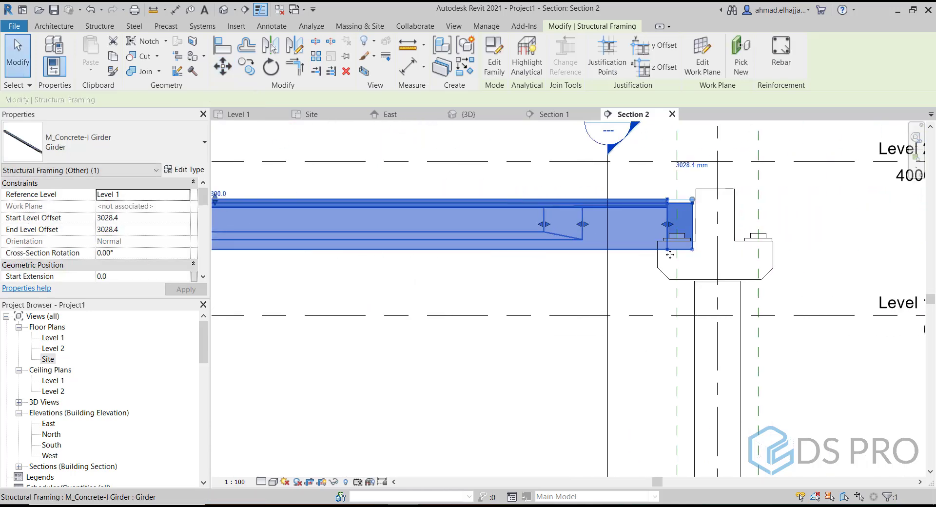
pyautogui.click(647, 259)
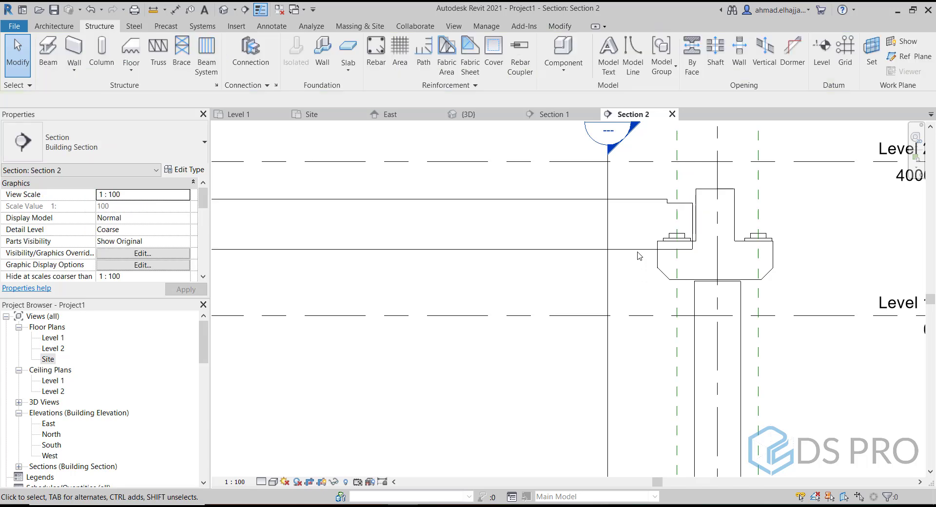
pyautogui.click(681, 232)
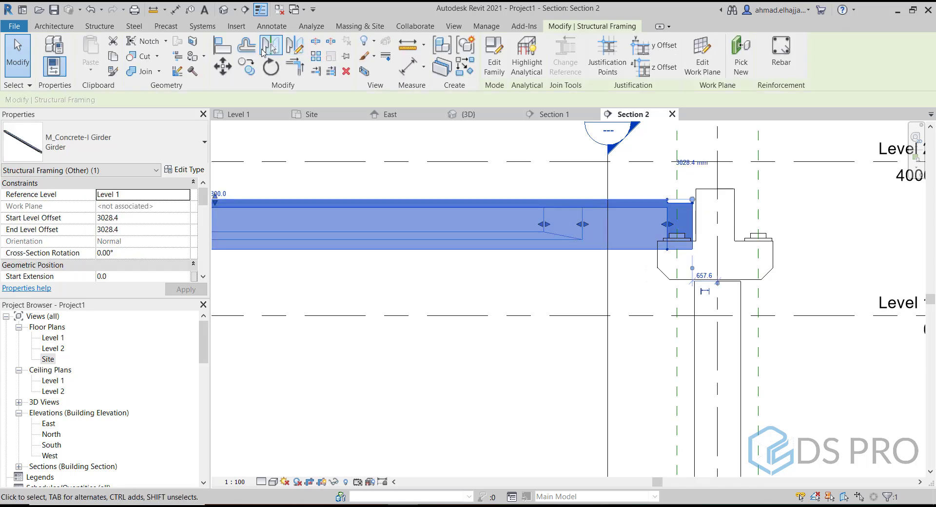
pyautogui.click(272, 26)
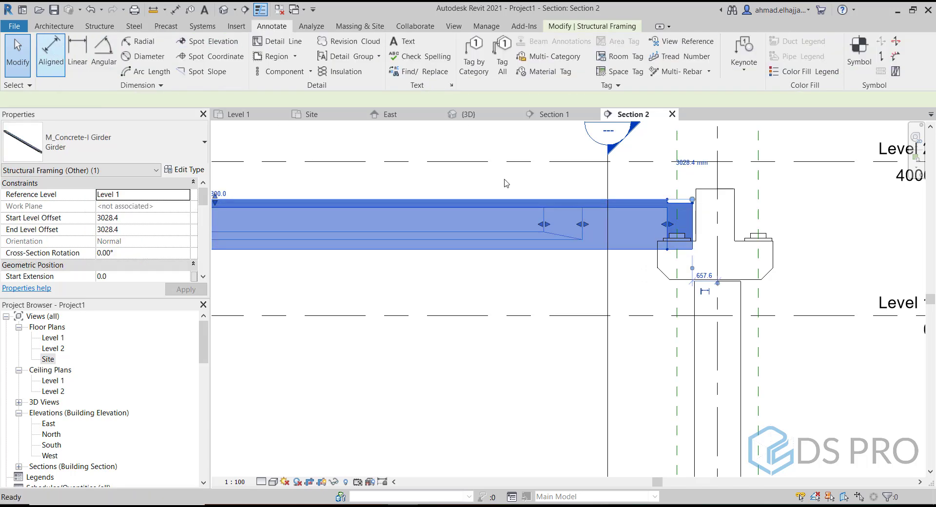
pyautogui.scroll(4, 673, 253)
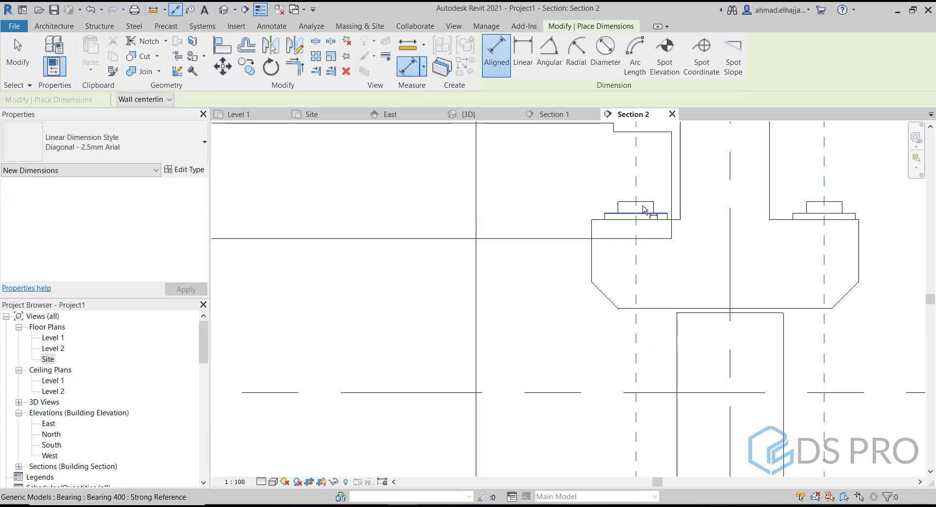
pyautogui.click(644, 207)
pyautogui.click(629, 239)
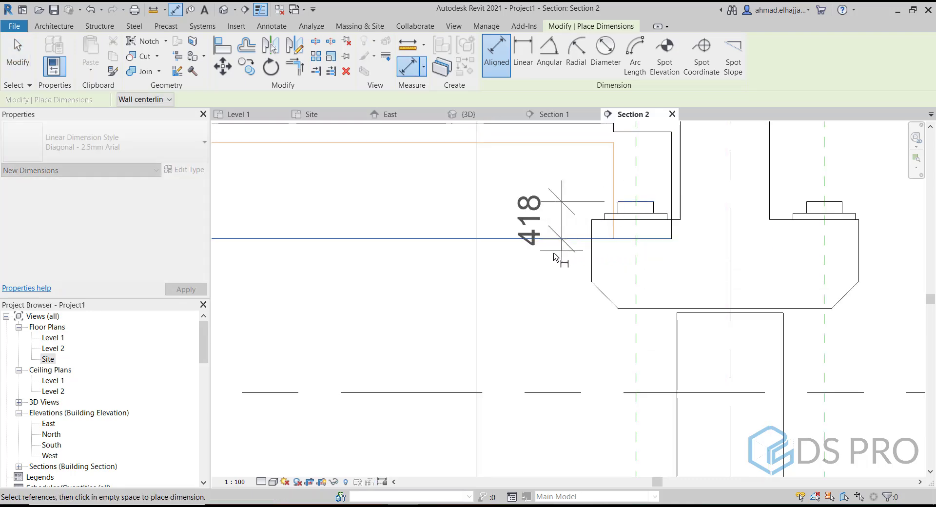
pyautogui.click(554, 253)
pyautogui.press('Escape')
pyautogui.press('Escape')
# Raise the girder's A2 end by setting its end elevation to 3028.4 mm+418, removing the conflicting dimension reference.
pyautogui.click(580, 240)
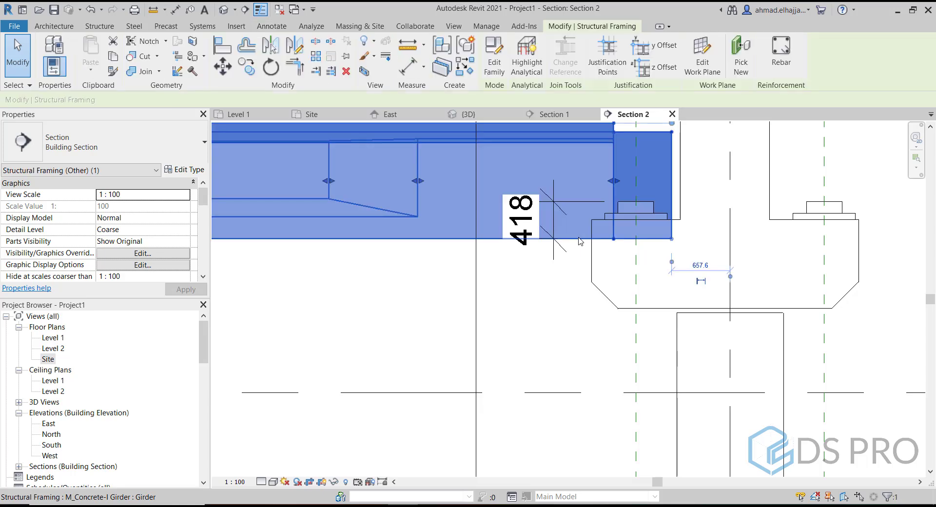
pyautogui.scroll(-4, 610, 215)
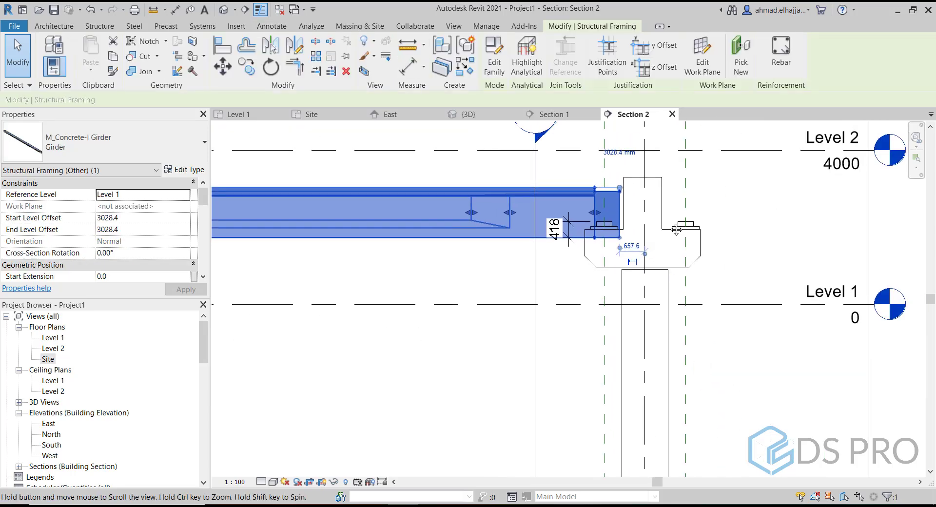
pyautogui.moveTo(611, 214); pyautogui.dragTo(691, 256, button='middle')
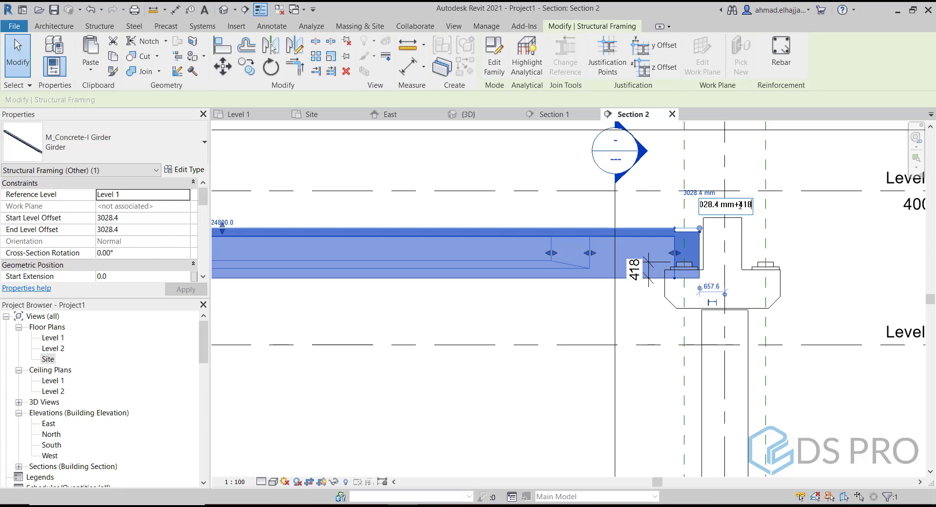
pyautogui.press('Return')
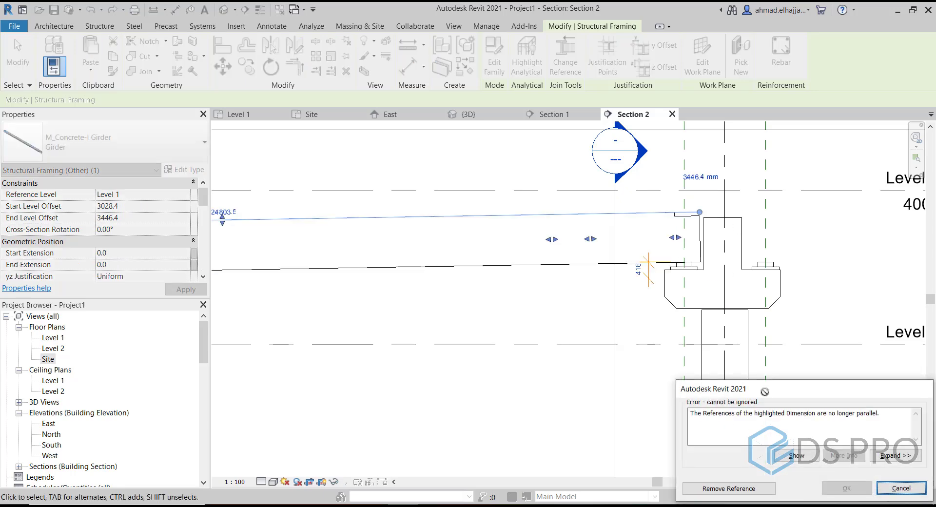
pyautogui.click(760, 486)
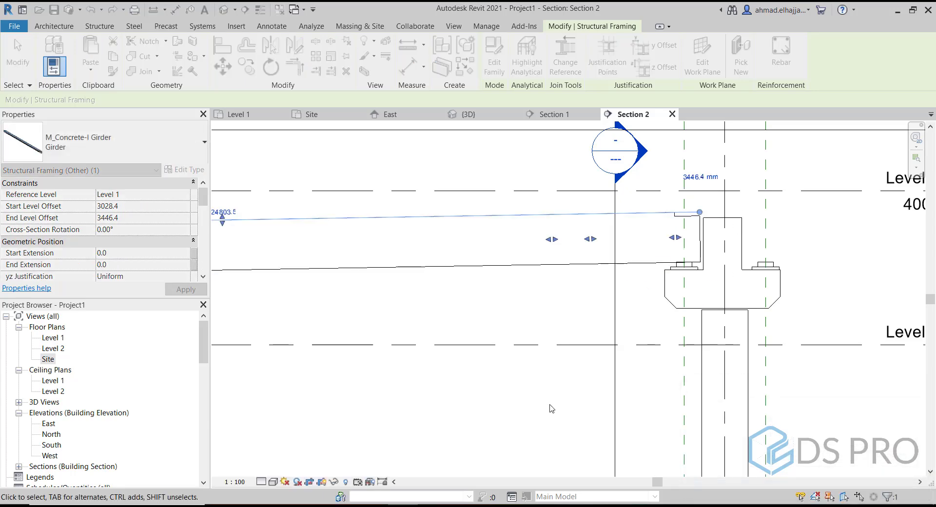
pyautogui.press('Escape')
# Inspect the sloped girder between abutment A1 and pier A2 from both sides in the 3D view.
pyautogui.scroll(-2, 504, 335)
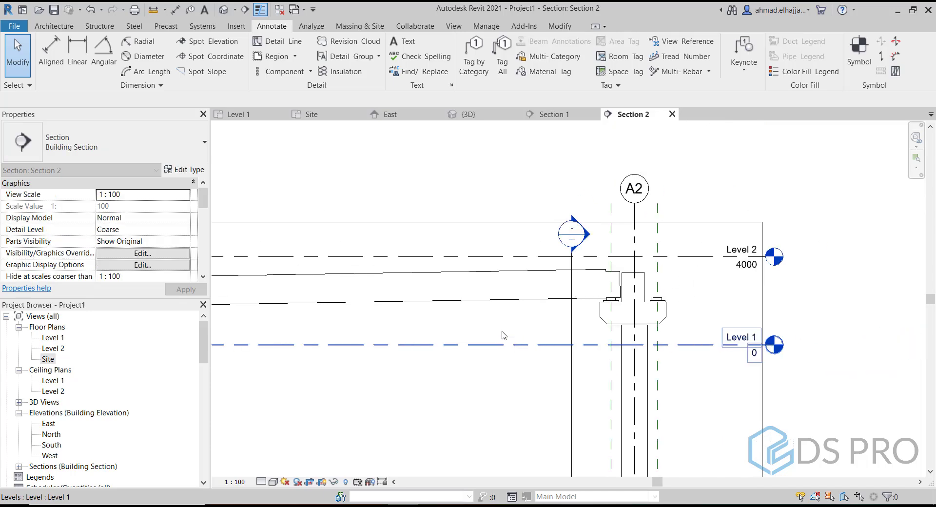
pyautogui.click(224, 9)
pyautogui.scroll(-6, 522, 297)
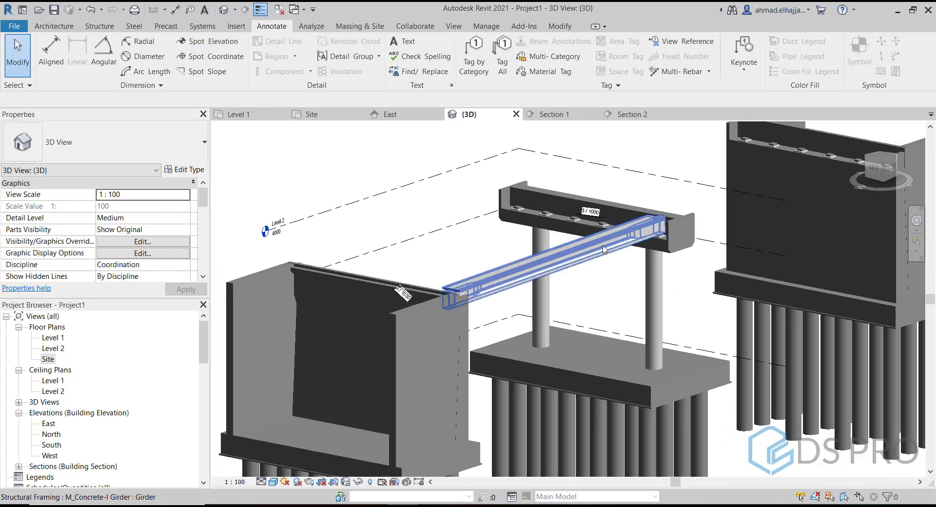
pyautogui.click(533, 258)
pyautogui.moveTo(534, 258)
pyautogui.keyDown('shift'); pyautogui.mouseDown(button='middle')
pyautogui.moveTo(689, 250)
pyautogui.moveTo(510, 257)
pyautogui.moveTo(569, 291)
pyautogui.moveTo(559, 290)
pyautogui.mouseUp(button='middle'); pyautogui.keyUp('shift')
pyautogui.scroll(-3, 510, 257)
pyautogui.click(440, 214)
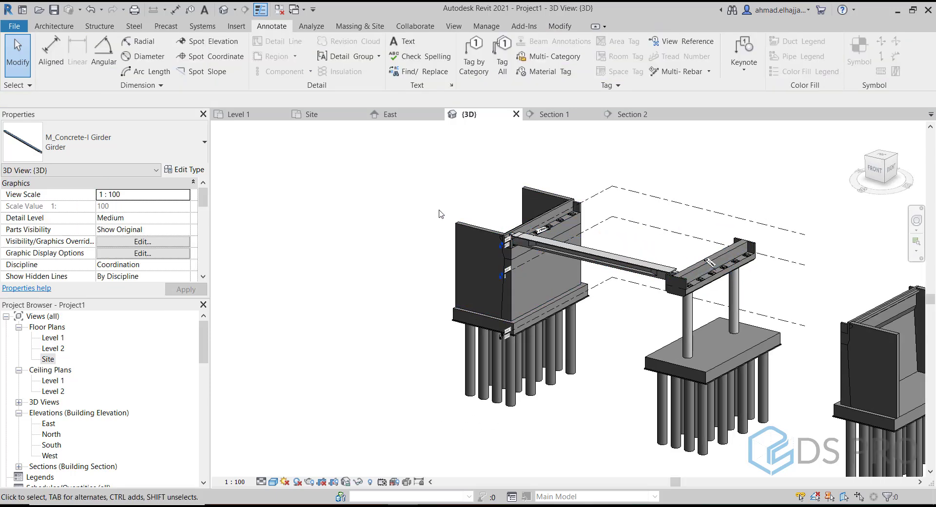
# In the Site plan, move the Section 1 line onto the A2 bearing row that supports the girder.
pyautogui.doubleClick(48, 359)
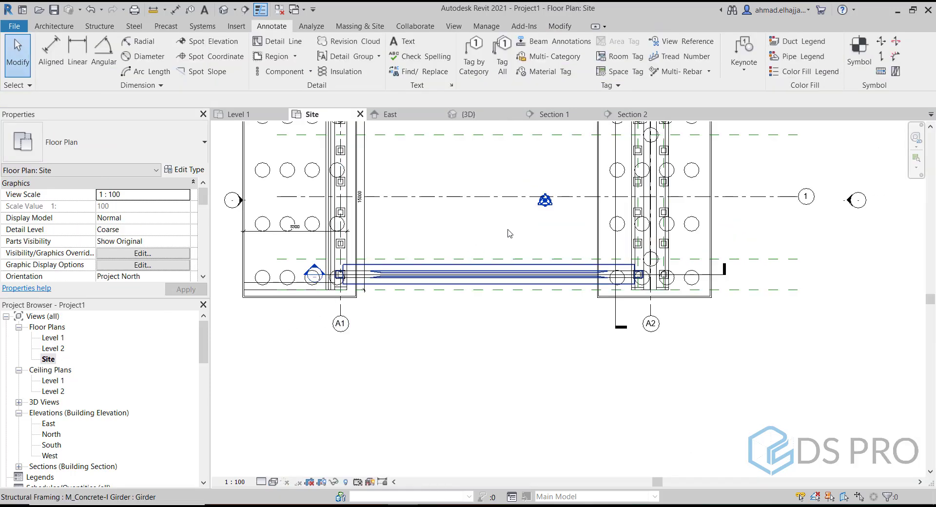
pyautogui.scroll(4, 499, 314)
pyautogui.click(584, 403)
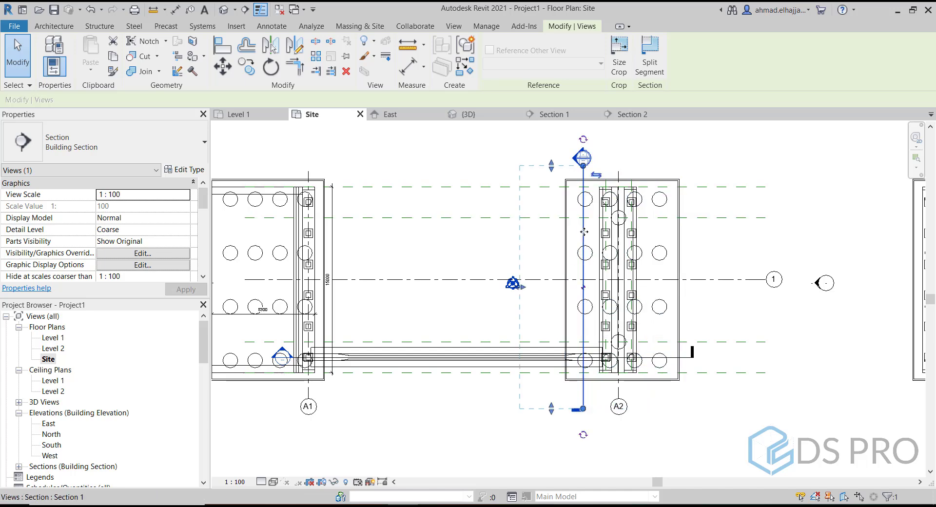
pyautogui.moveTo(584, 288); pyautogui.dragTo(605, 237)
pyautogui.rightClick(606, 228)
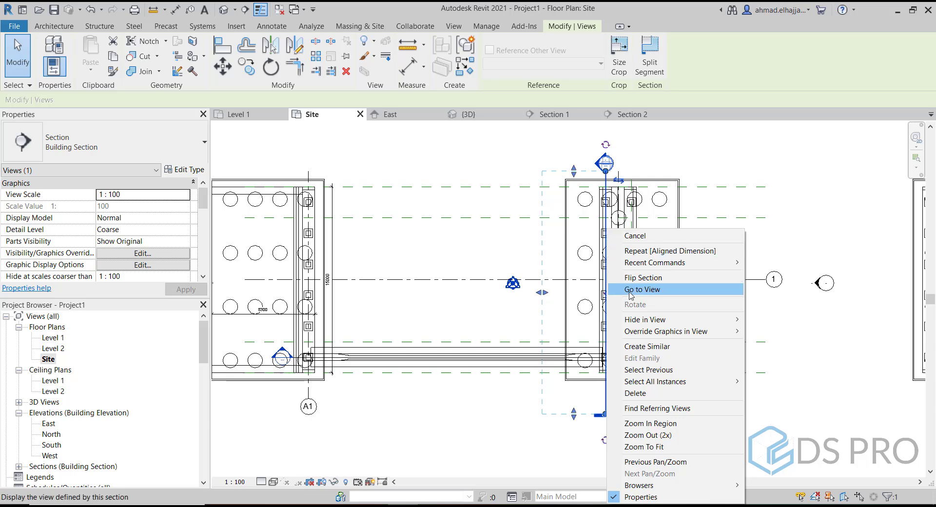
pyautogui.click(550, 255)
# Shorten the view depth of Section 1 to just beyond the bearing row and open its view.
pyautogui.moveTo(553, 295); pyautogui.dragTo(593, 296)
pyautogui.rightClick(606, 293)
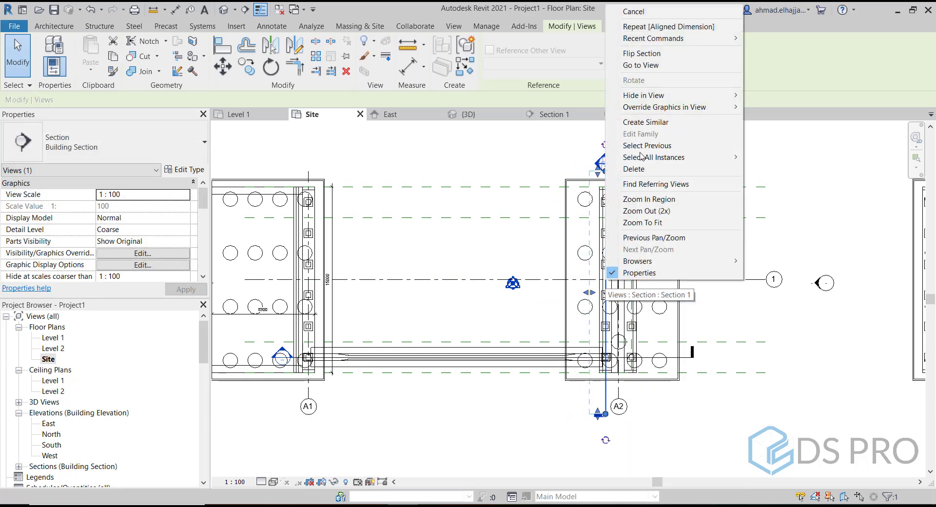
pyautogui.click(643, 65)
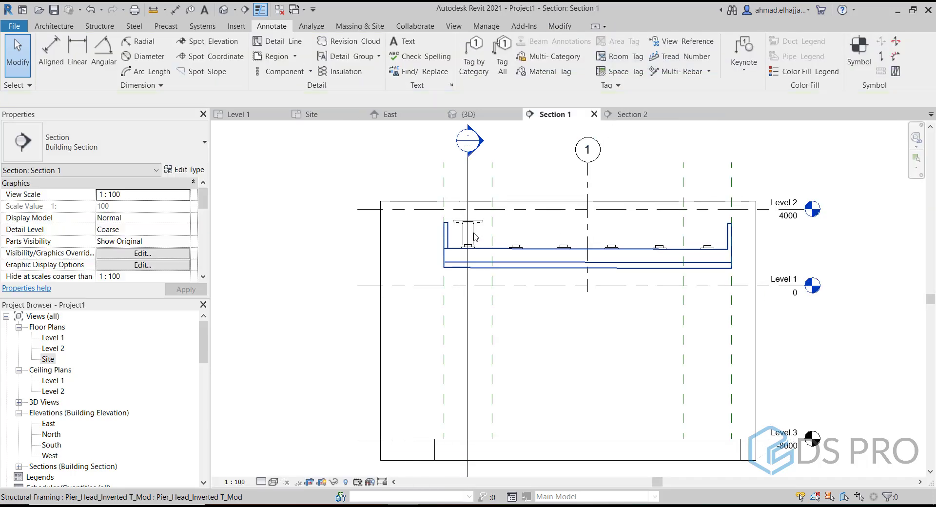
pyautogui.click(479, 210)
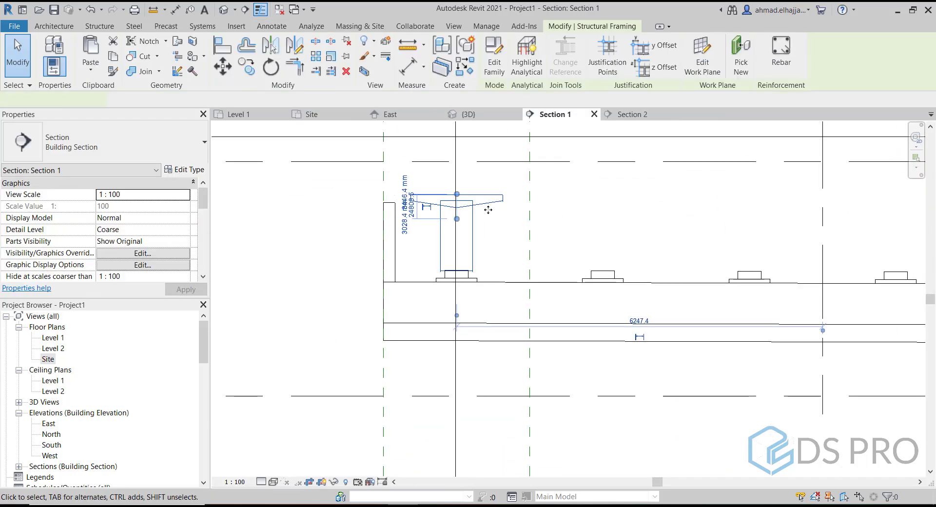
pyautogui.click(246, 65)
pyautogui.scroll(2, 456, 281)
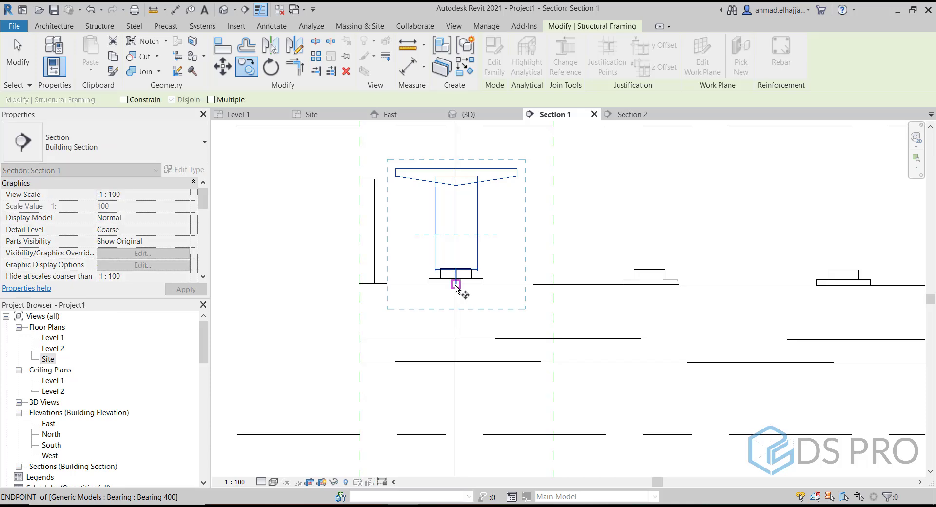
pyautogui.click(456, 276)
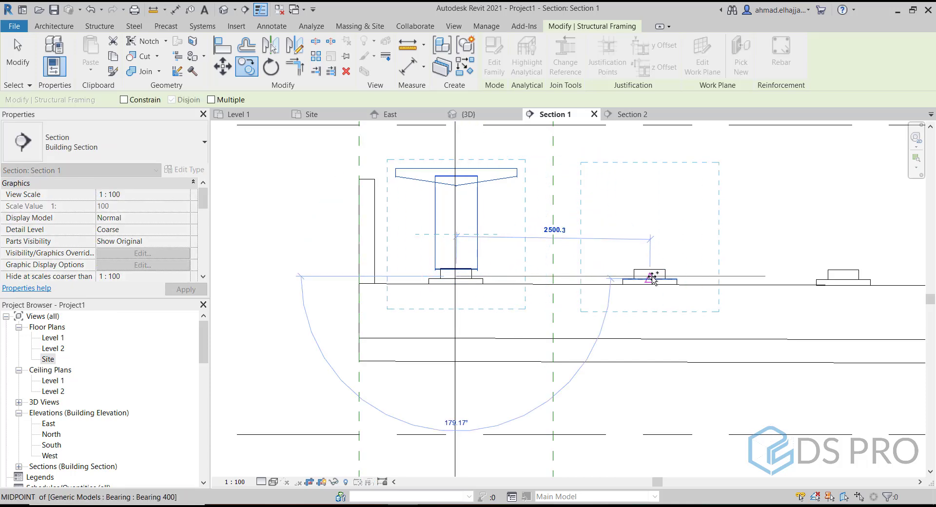
pyautogui.scroll(2, 652, 275)
pyautogui.press('Escape')
pyautogui.press('Escape')
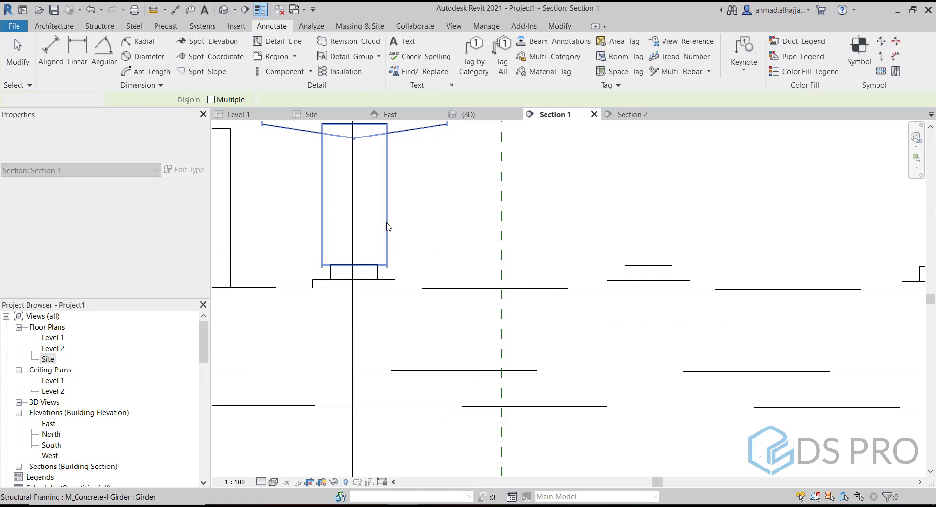
# Copy the girder to the second bearing on the pier head, using the bearing plate midpoints as base and end points.
pyautogui.click(347, 249)
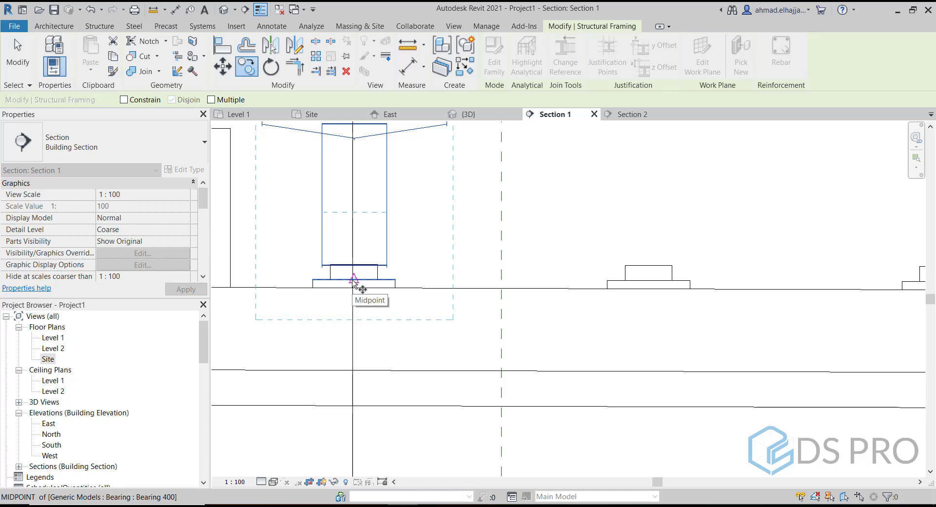
pyautogui.click(652, 281)
pyautogui.moveTo(651, 339); pyautogui.dragTo(577, 334, button='middle')
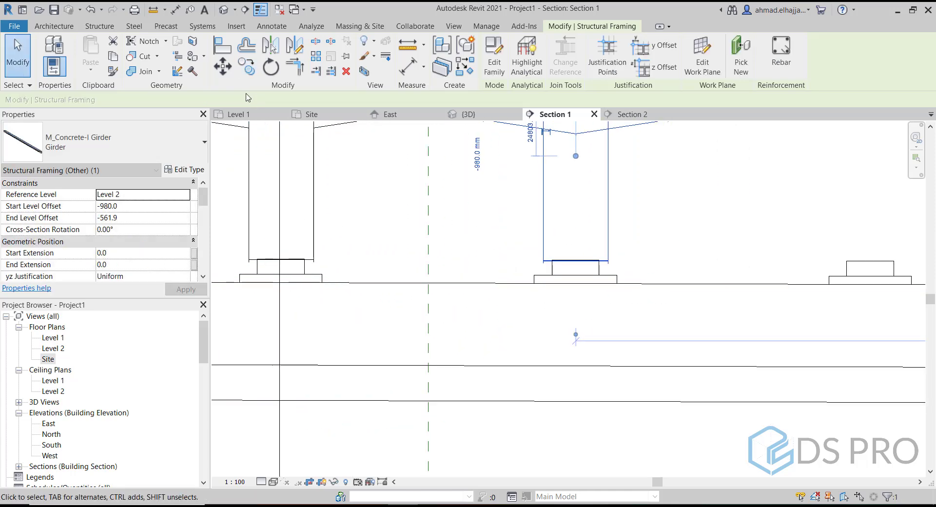
# Copy the second girder onto the four remaining pier head bearings with Multiple on, snapping to each bearing plate's midpoint.
pyautogui.click(254, 71)
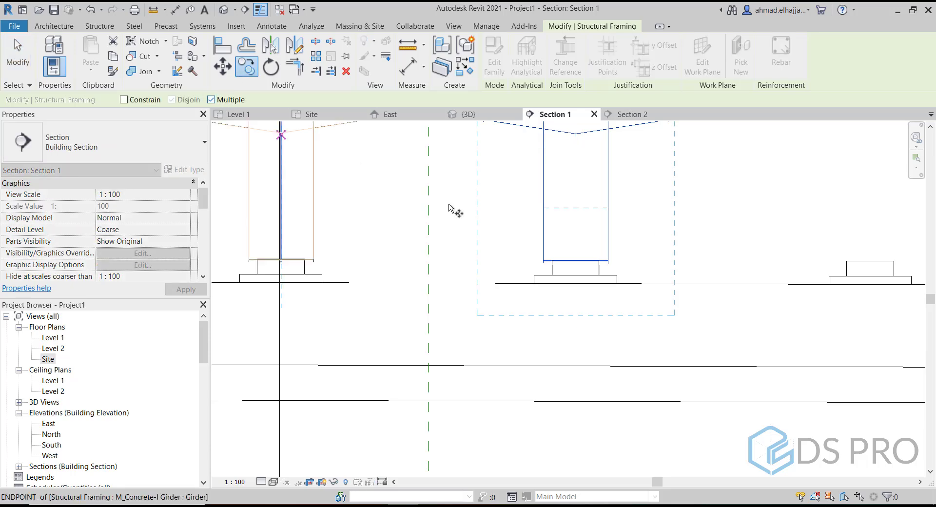
pyautogui.moveTo(755, 304); pyautogui.dragTo(426, 302, button='middle')
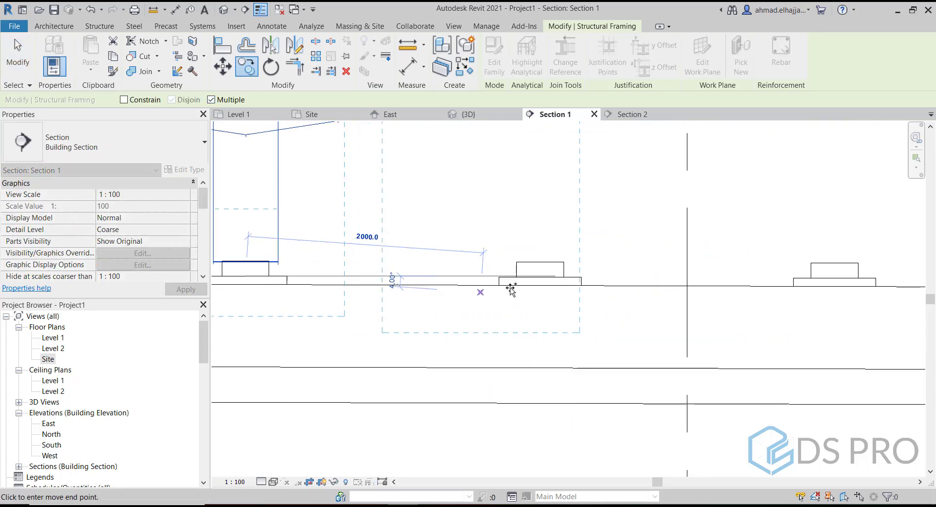
pyautogui.click(540, 279)
pyautogui.moveTo(678, 310); pyautogui.dragTo(397, 311, button='middle')
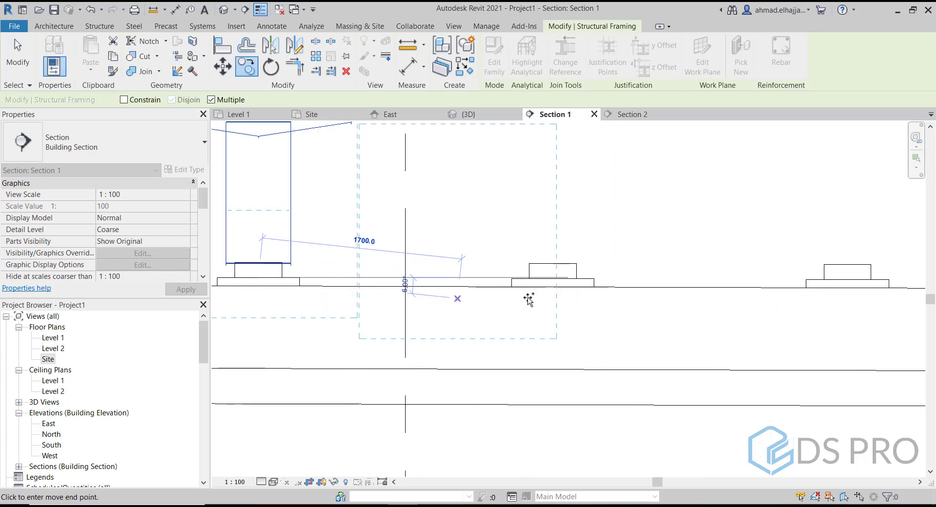
pyautogui.click(554, 283)
pyautogui.moveTo(702, 303); pyautogui.dragTo(418, 287, button='middle')
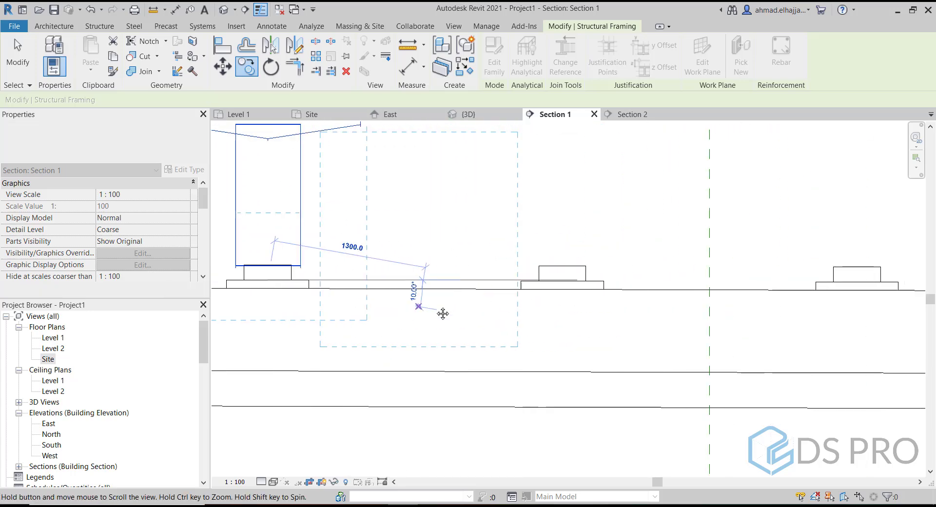
pyautogui.click(573, 285)
pyautogui.moveTo(657, 312); pyautogui.dragTo(420, 317, button='middle')
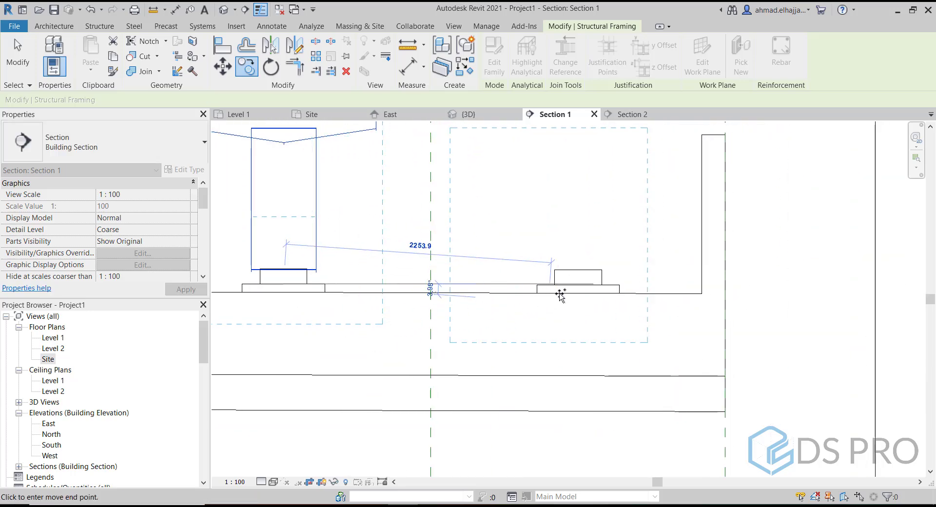
pyautogui.scroll(-5, 418, 243)
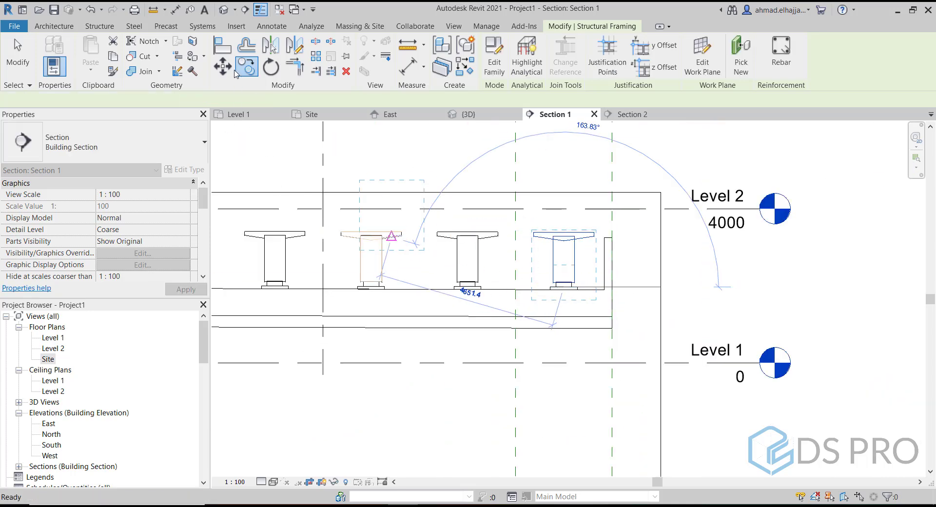
pyautogui.press('Escape')
pyautogui.press('Escape')
# Inspect the row of girders between A1 and A2 in the 3D view and open the Site plan.
pyautogui.click(467, 114)
pyautogui.scroll(-3, 462, 254)
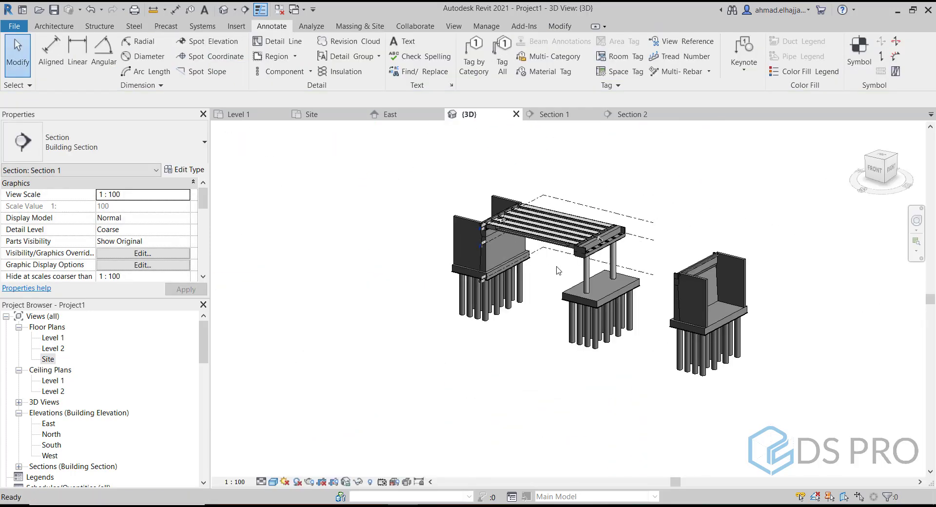
pyautogui.keyDown('shift'); pyautogui.moveTo(492, 293); pyautogui.dragTo(520, 240, button='middle'); pyautogui.keyUp('shift')
pyautogui.scroll(5, 520, 240)
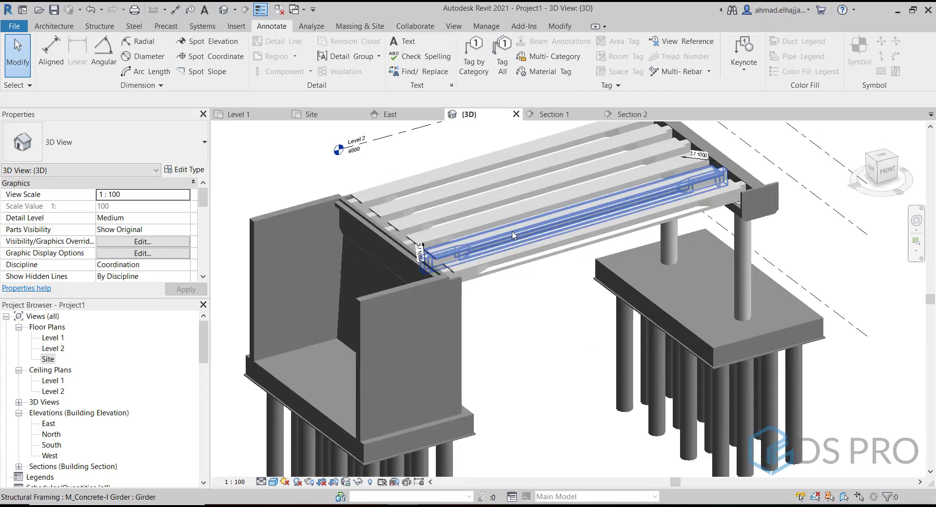
pyautogui.moveTo(552, 319); pyautogui.dragTo(490, 149)
pyautogui.press('Escape')
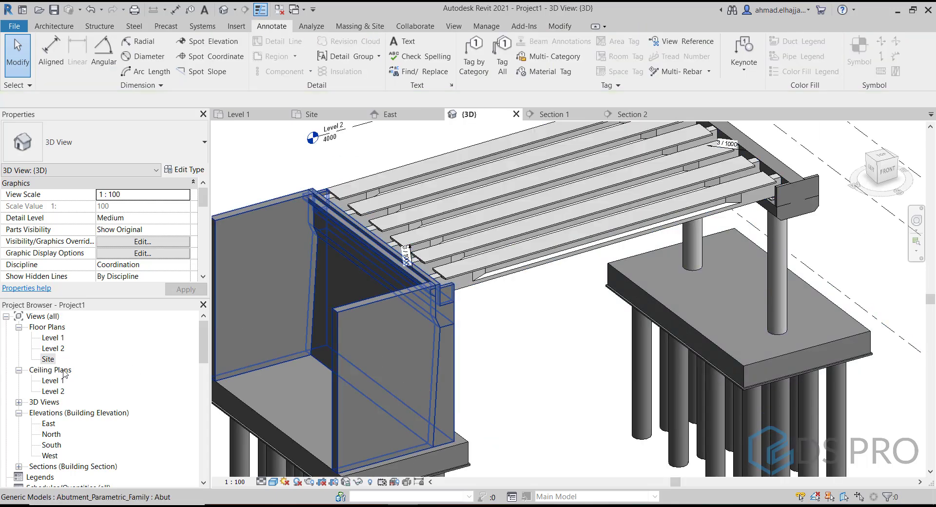
pyautogui.doubleClick(49, 359)
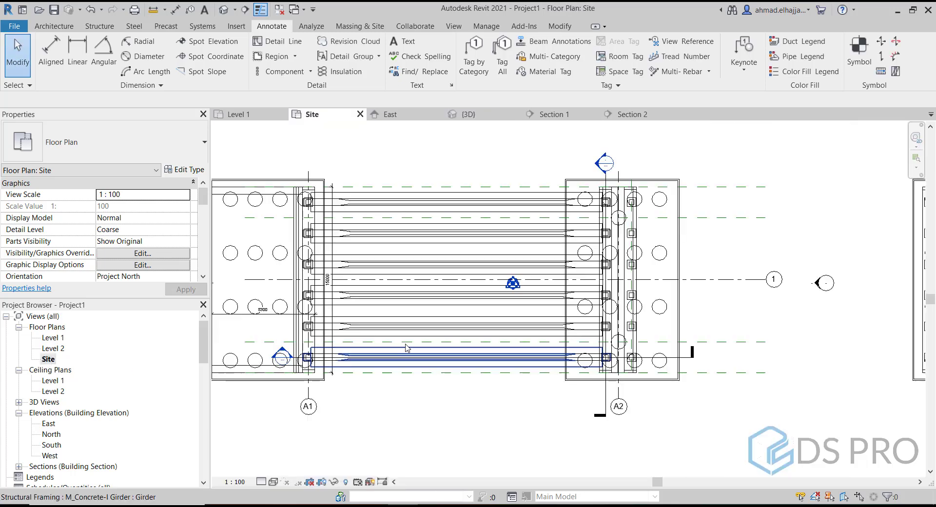
# Mirror the six girders between A1 and A2 about grid line A2, keeping the originals, to fill the second span.
pyautogui.click(448, 202)
pyautogui.keyDown('ctrl'); pyautogui.click(435, 234); pyautogui.keyUp('ctrl')
pyautogui.keyDown('ctrl'); pyautogui.click(431, 265); pyautogui.keyUp('ctrl')
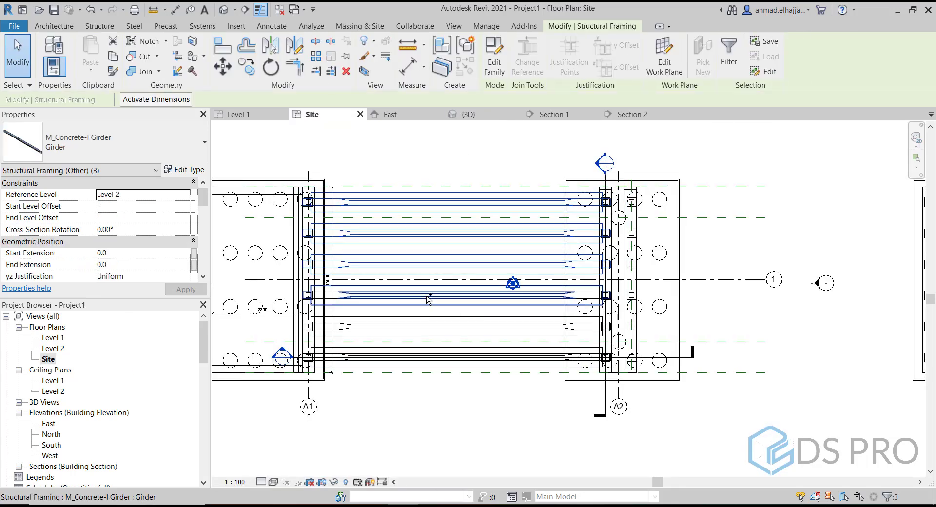
pyautogui.keyDown('ctrl'); pyautogui.click(429, 295); pyautogui.keyUp('ctrl')
pyautogui.keyDown('ctrl'); pyautogui.click(425, 325); pyautogui.keyUp('ctrl')
pyautogui.keyDown('ctrl'); pyautogui.click(423, 357); pyautogui.keyUp('ctrl')
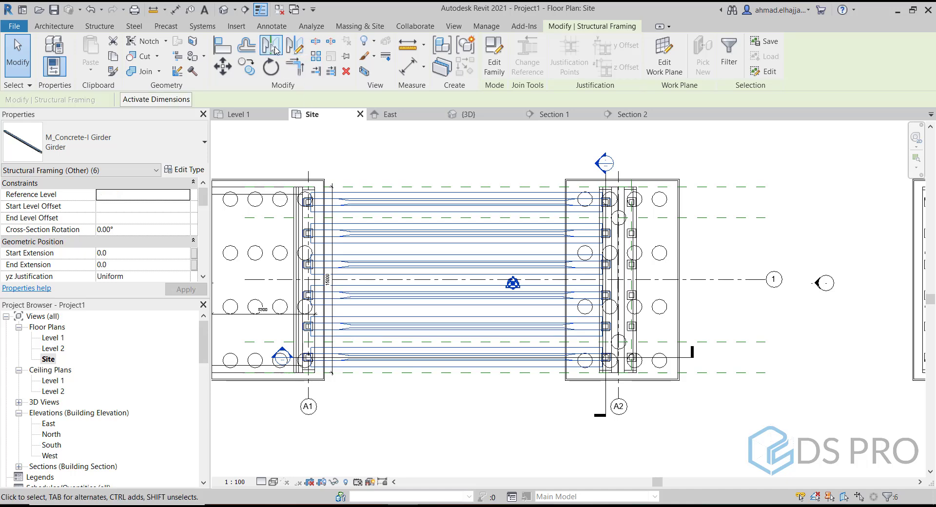
pyautogui.click(270, 45)
pyautogui.scroll(2, 622, 175)
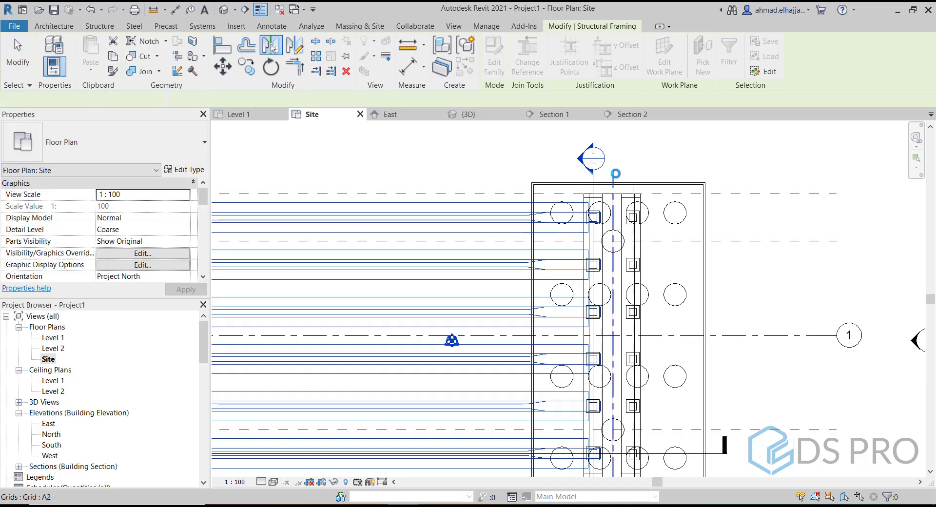
pyautogui.click(613, 185)
pyautogui.press('Escape')
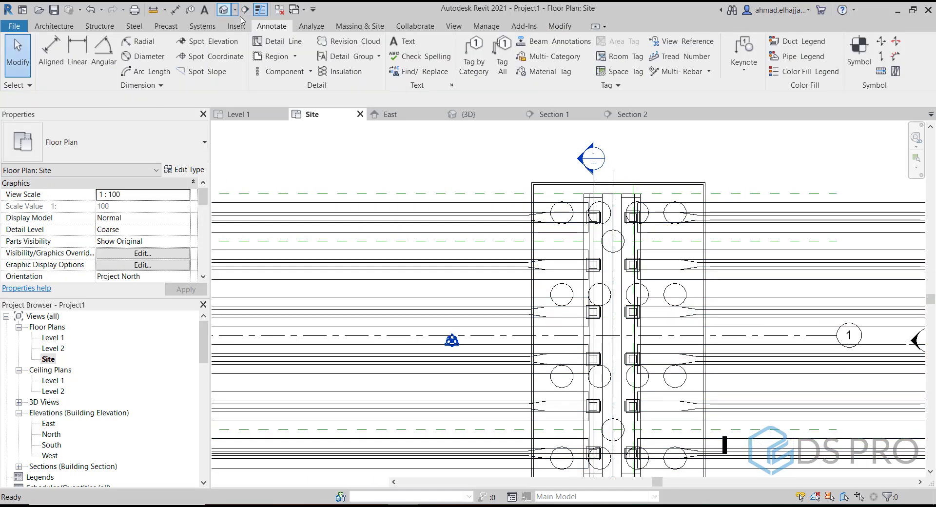
# Examine the mirrored girders on the pier head and far abutment from several angles in the 3D view.
pyautogui.click(227, 10)
pyautogui.keyDown('shift'); pyautogui.moveTo(541, 317); pyautogui.dragTo(508, 330, button='middle'); pyautogui.keyUp('shift')
pyautogui.scroll(1, 505, 212)
pyautogui.click(505, 213)
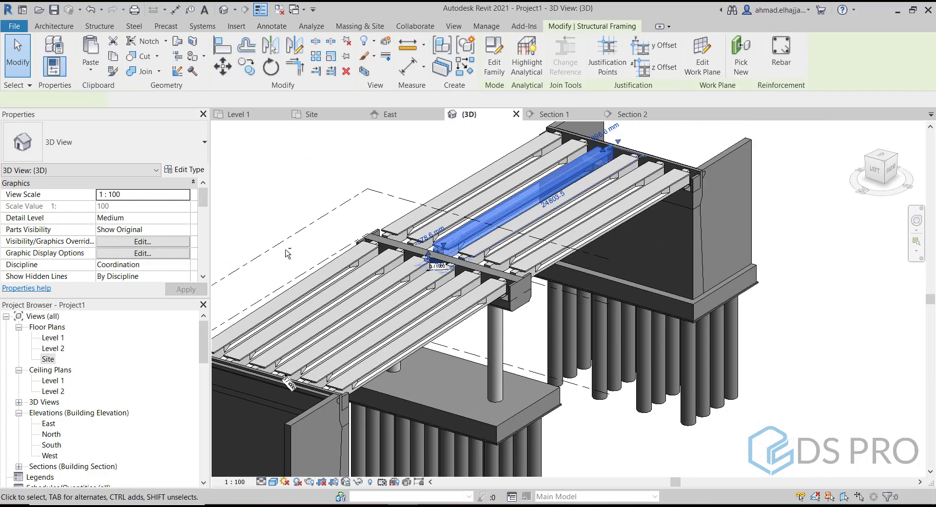
pyautogui.keyDown('shift'); pyautogui.moveTo(288, 253); pyautogui.dragTo(579, 260, button='middle'); pyautogui.keyUp('shift')
pyautogui.scroll(4, 425, 251)
pyautogui.click(424, 252)
pyautogui.keyDown('shift'); pyautogui.moveTo(425, 255); pyautogui.dragTo(367, 255, button='middle'); pyautogui.keyUp('shift')
pyautogui.click(558, 271)
pyautogui.scroll(-4, 562, 280)
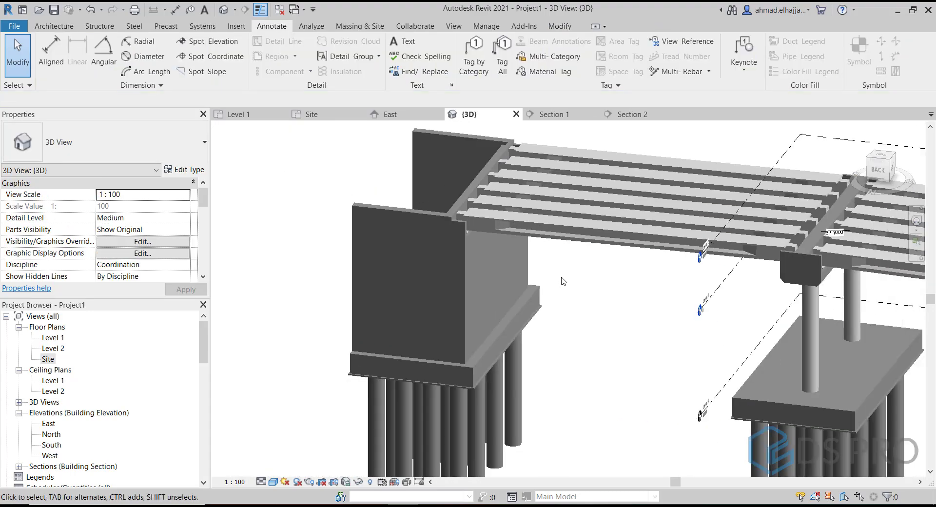
pyautogui.scroll(-2, 563, 282)
pyautogui.keyDown('shift'); pyautogui.moveTo(634, 308); pyautogui.dragTo(785, 329, button='middle'); pyautogui.keyUp('shift')
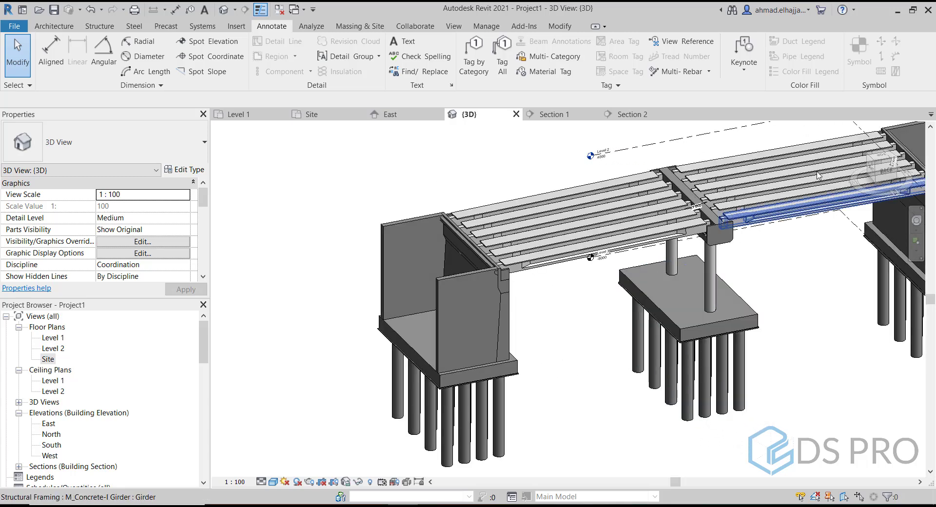
pyautogui.click(860, 129)
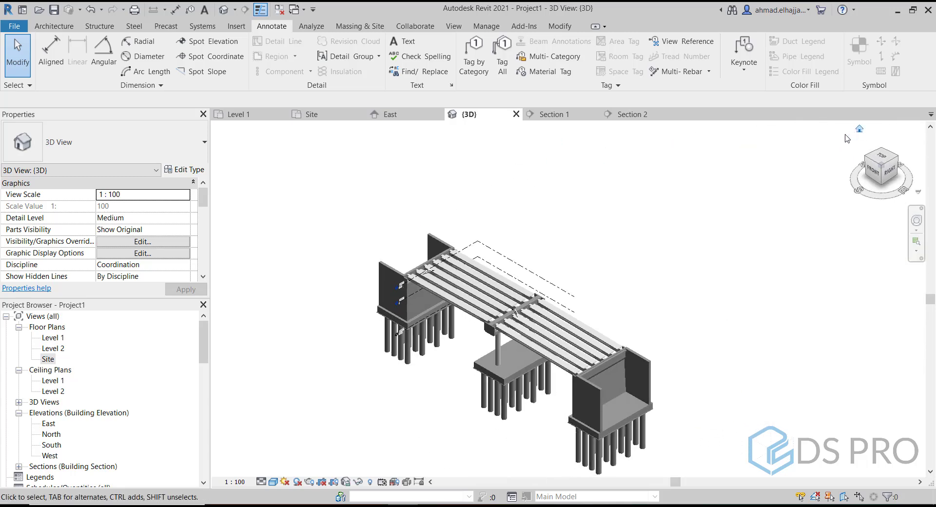
pyautogui.scroll(4, 585, 345)
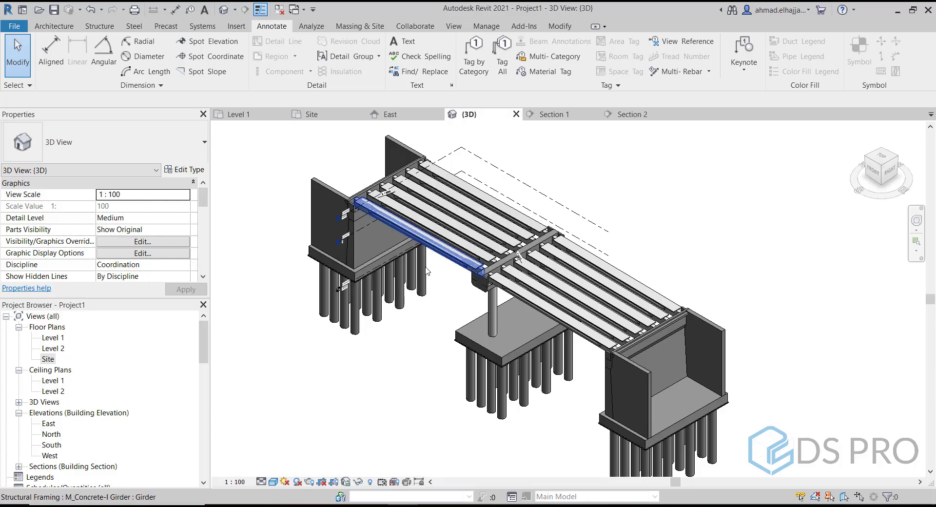
pyautogui.keyDown('shift'); pyautogui.moveTo(341, 273); pyautogui.dragTo(468, 295, button='middle'); pyautogui.keyUp('shift')
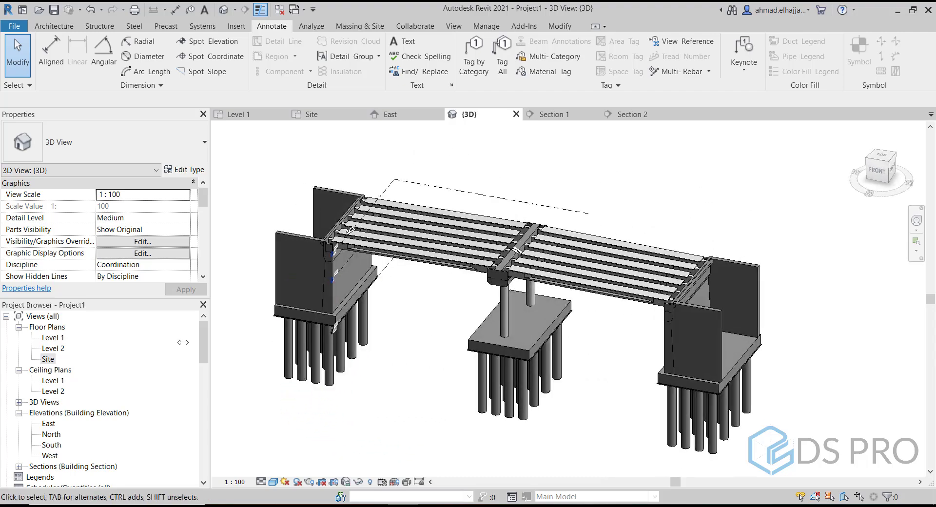
# Start a structural floor in the Site plan using the Generic 300mm floor type.
pyautogui.doubleClick(48, 361)
pyautogui.moveTo(321, 245); pyautogui.dragTo(384, 210, button='middle')
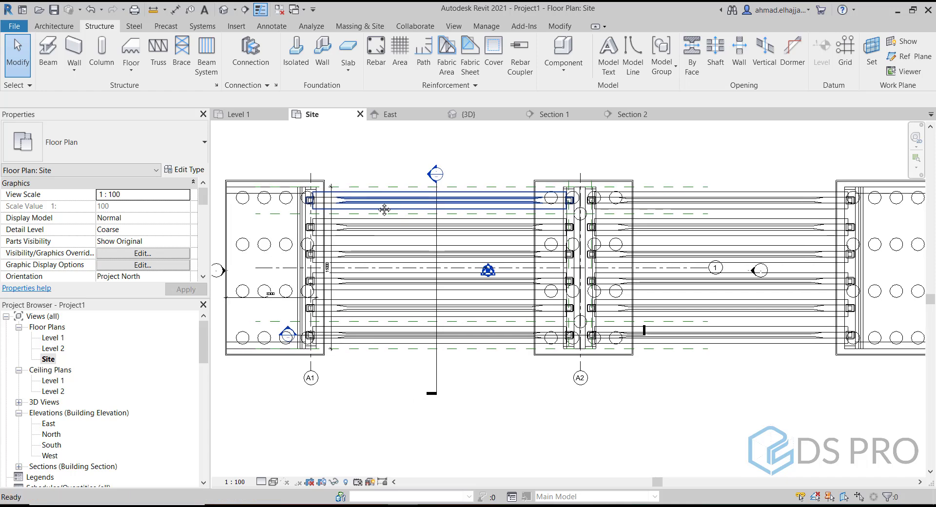
pyautogui.click(139, 71)
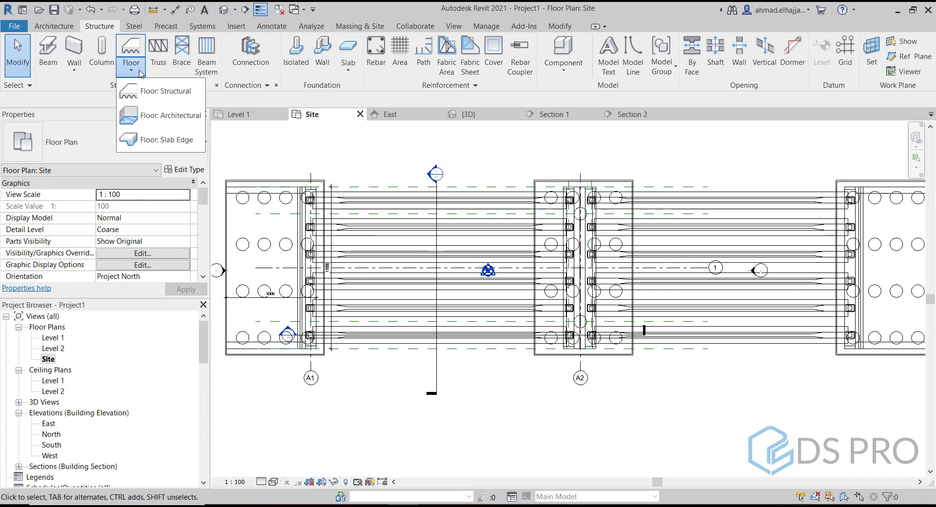
pyautogui.click(153, 98)
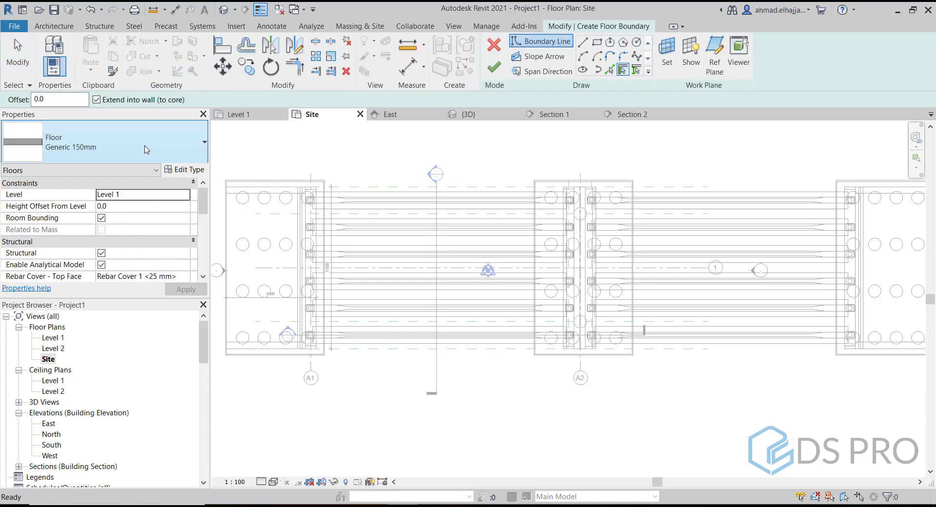
pyautogui.click(146, 149)
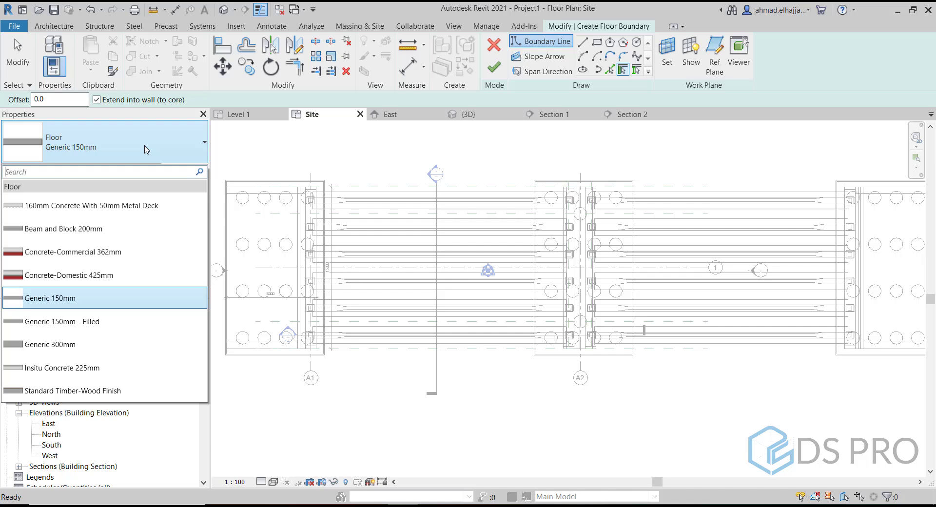
pyautogui.click(108, 346)
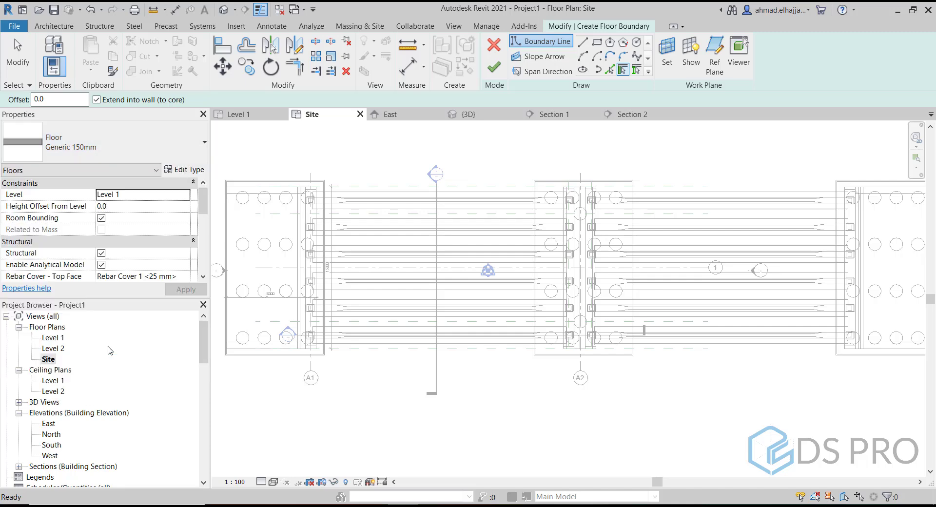
# Sketch a rectangular floor boundary from the abutment backwall corner at A1 to the opposite pier head end near A2, and finish the floor.
pyautogui.click(601, 42)
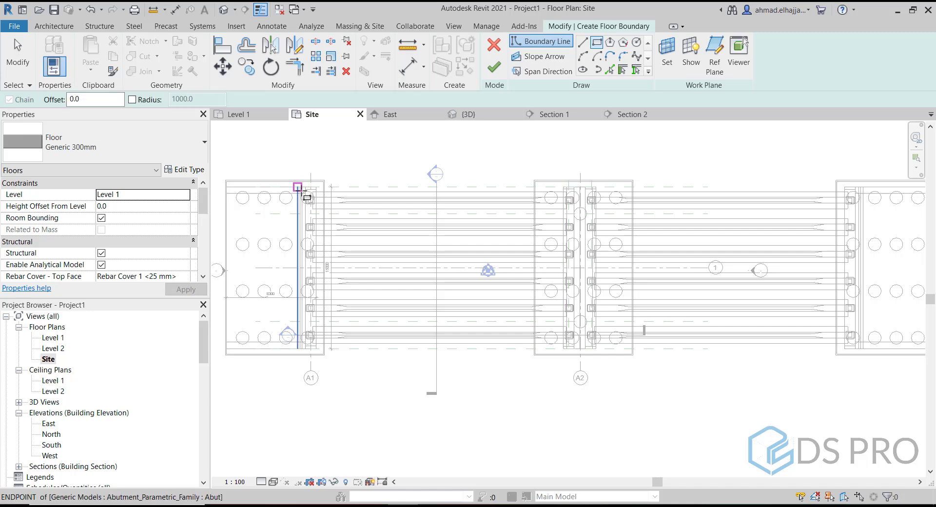
pyautogui.scroll(5, 305, 195)
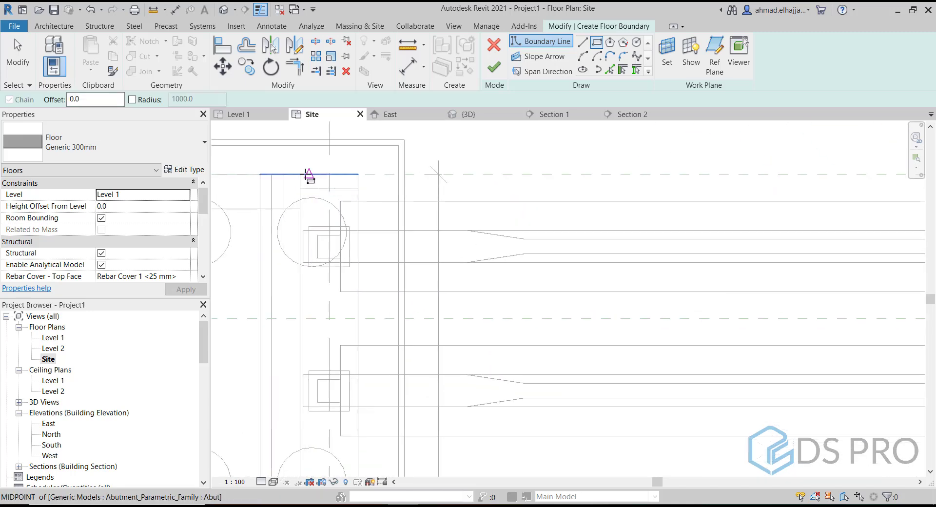
pyautogui.click(299, 174)
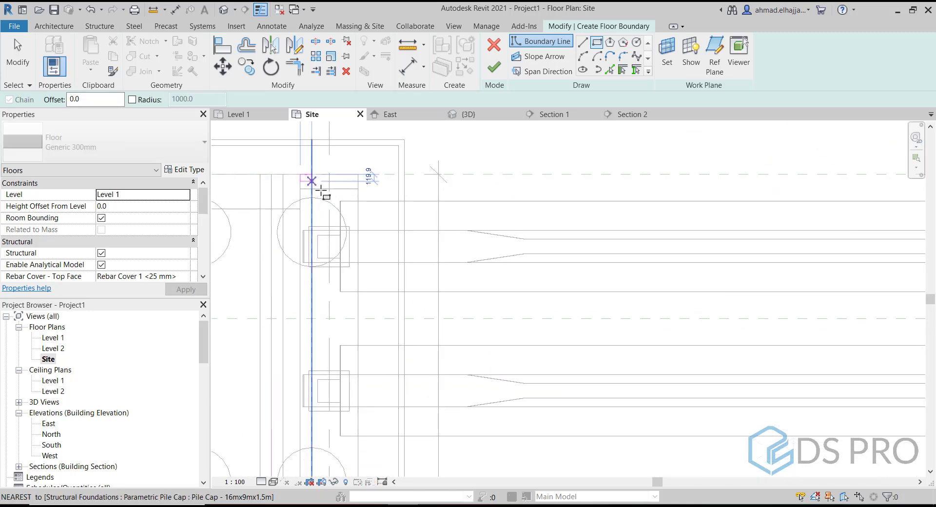
pyautogui.scroll(-4, 334, 223)
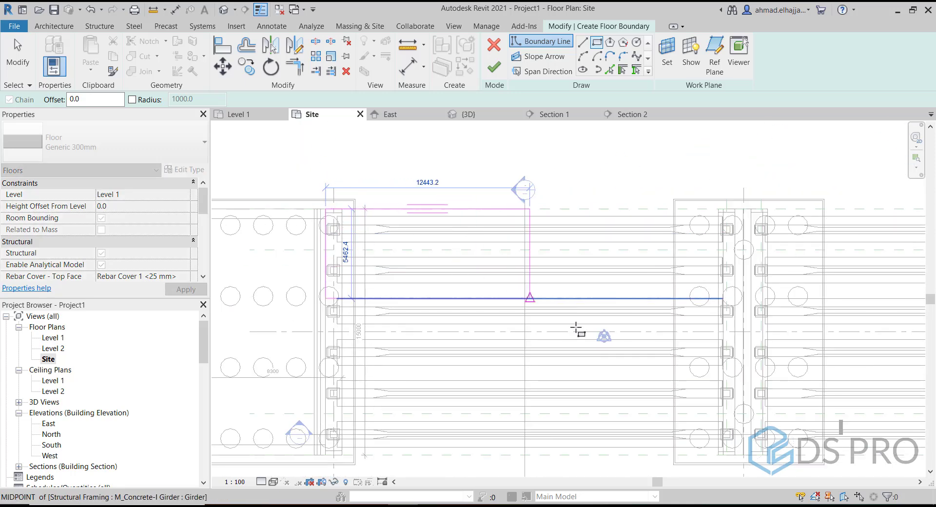
pyautogui.moveTo(613, 352); pyautogui.dragTo(540, 283, button='middle')
pyautogui.scroll(7, 653, 387)
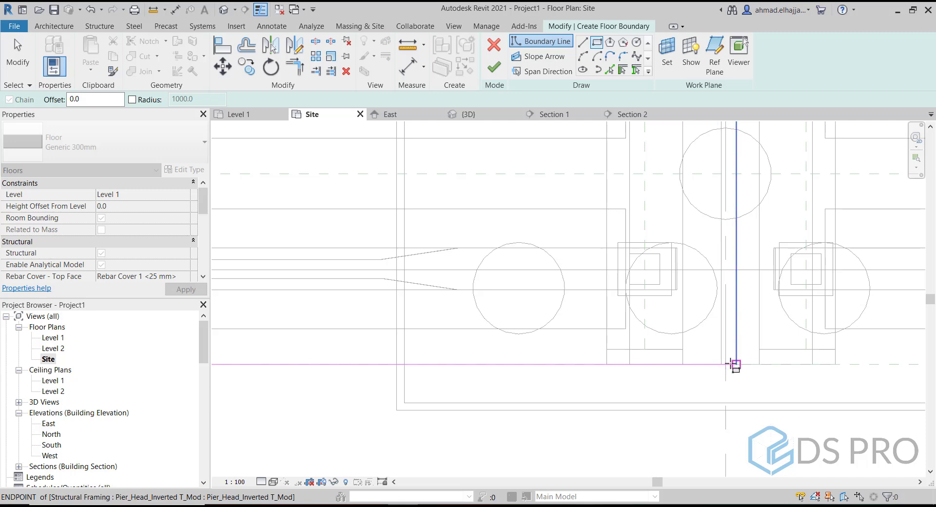
pyautogui.click(723, 364)
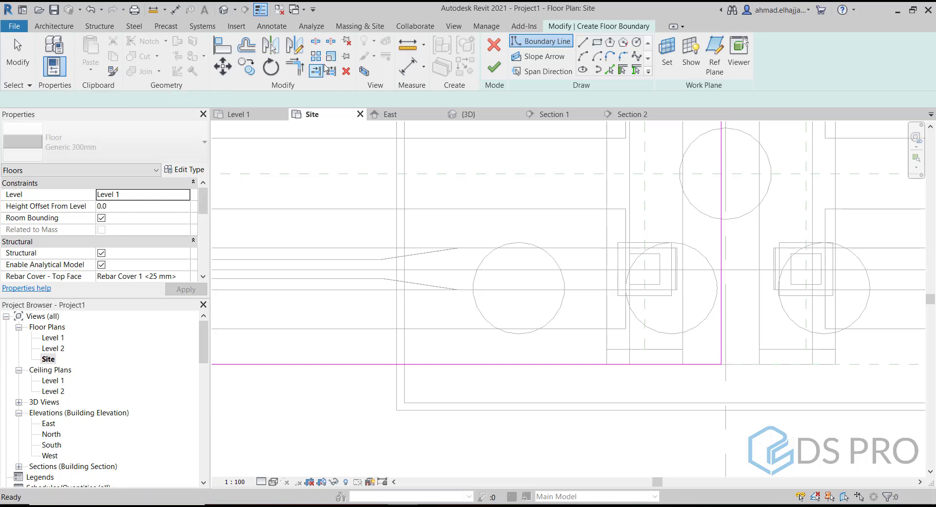
pyautogui.press('Escape')
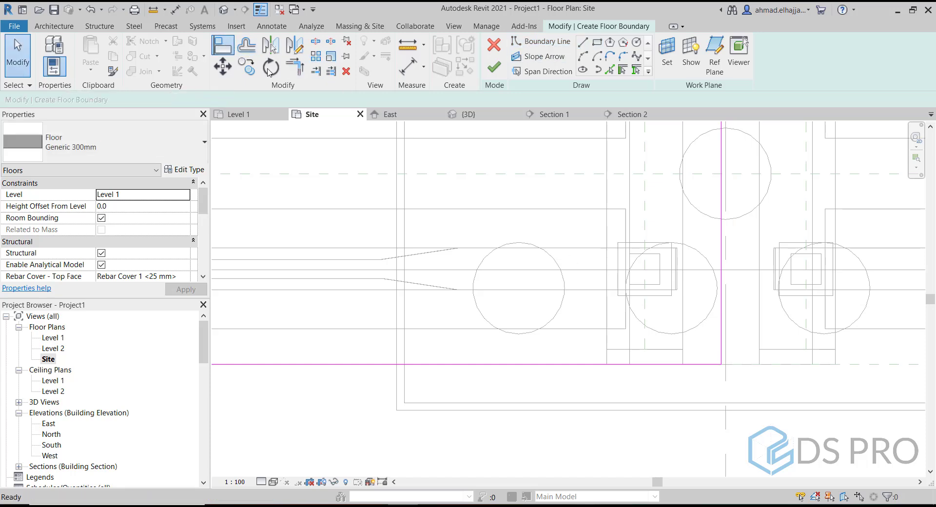
pyautogui.press('a')
pyautogui.press('l')
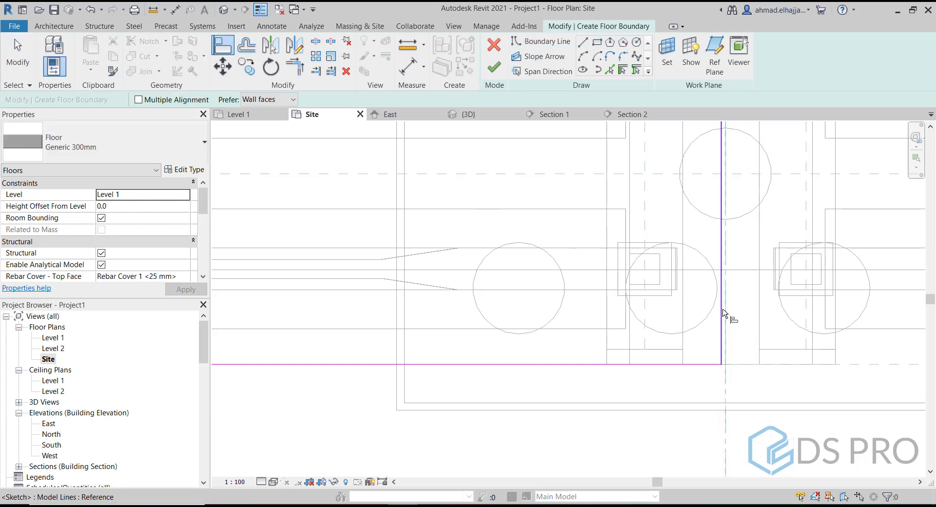
pyautogui.click(496, 69)
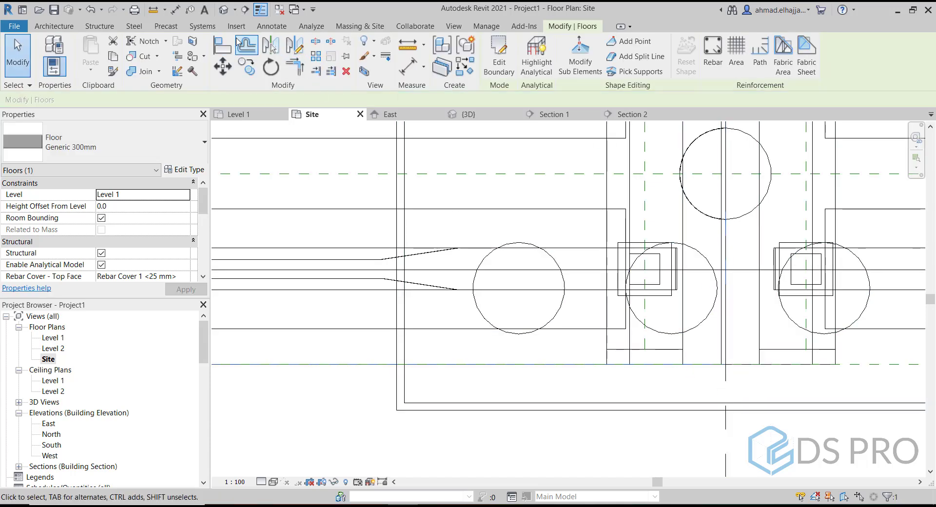
# Align the pier head's centreline to grid line A2 and dismiss the save reminder without saving.
pyautogui.press('a')
pyautogui.press('l')
pyautogui.click(726, 380)
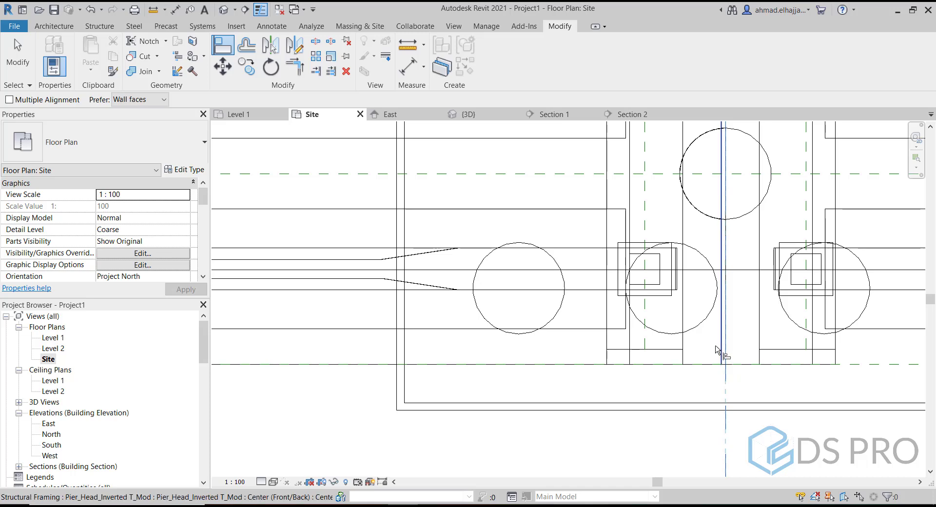
pyautogui.click(717, 351)
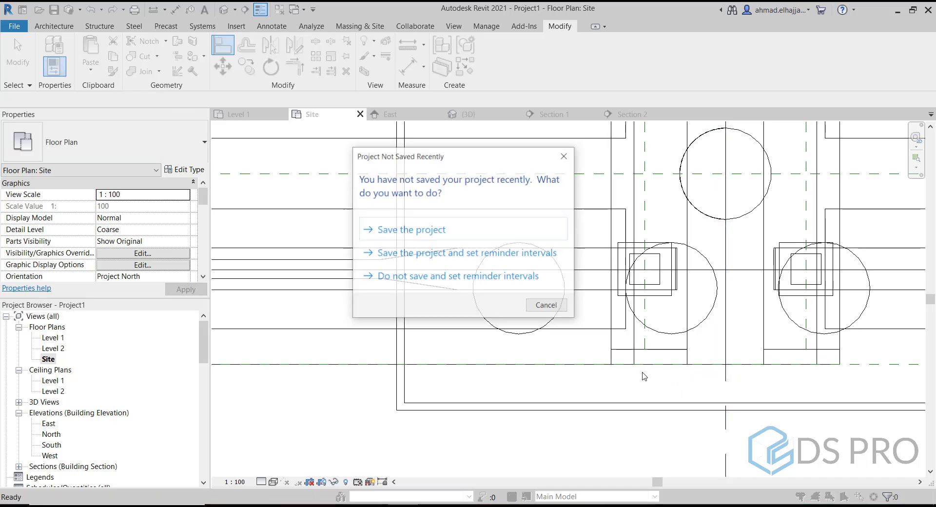
pyautogui.click(546, 306)
pyautogui.scroll(-4, 536, 312)
pyautogui.press('Escape')
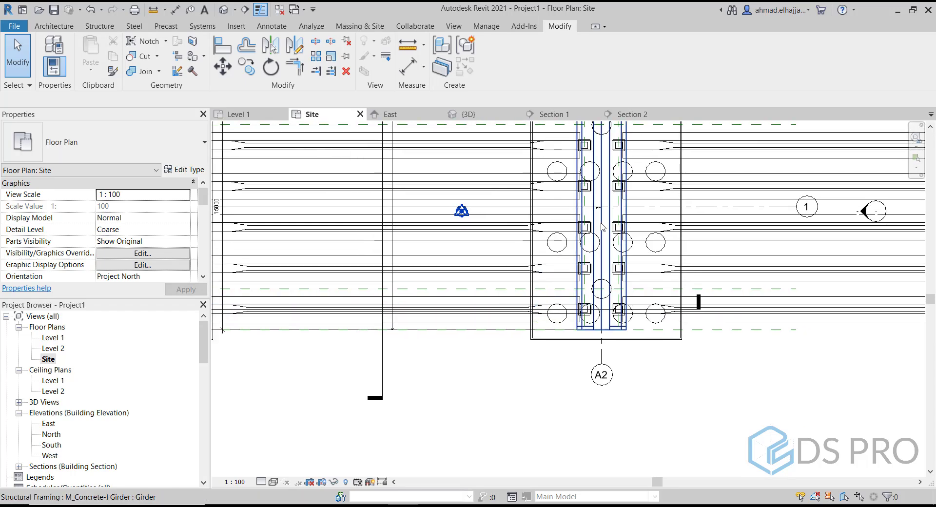
pyautogui.scroll(3, 595, 224)
pyautogui.scroll(-6, 595, 224)
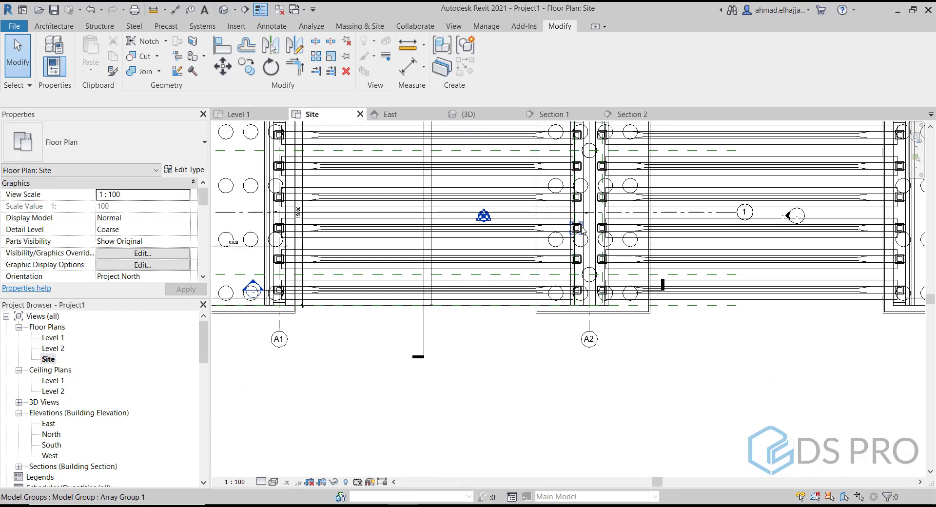
# Select the new floor slab in the 3D view and check its height against the girders and abutment from the back.
pyautogui.click(227, 8)
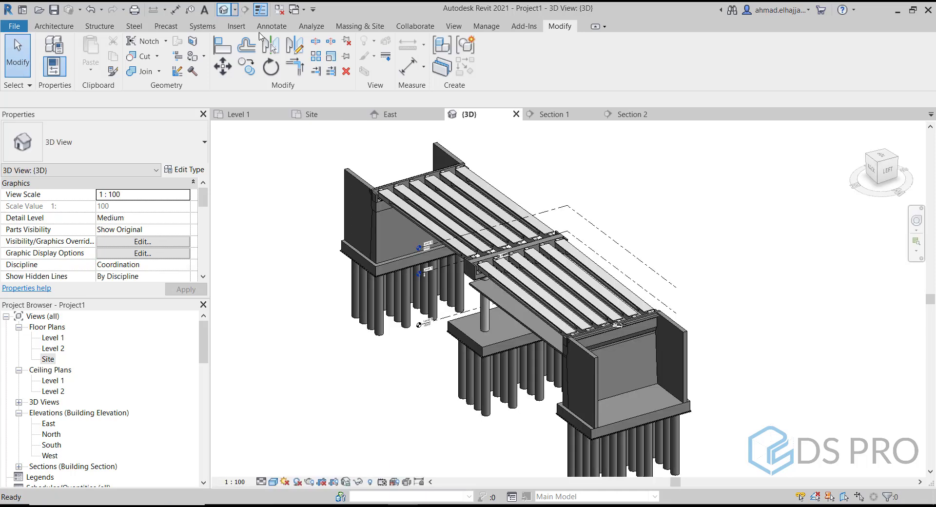
pyautogui.keyDown('shift'); pyautogui.moveTo(424, 252); pyautogui.dragTo(680, 311, button='middle'); pyautogui.keyUp('shift')
pyautogui.click(592, 287)
pyautogui.click(881, 172)
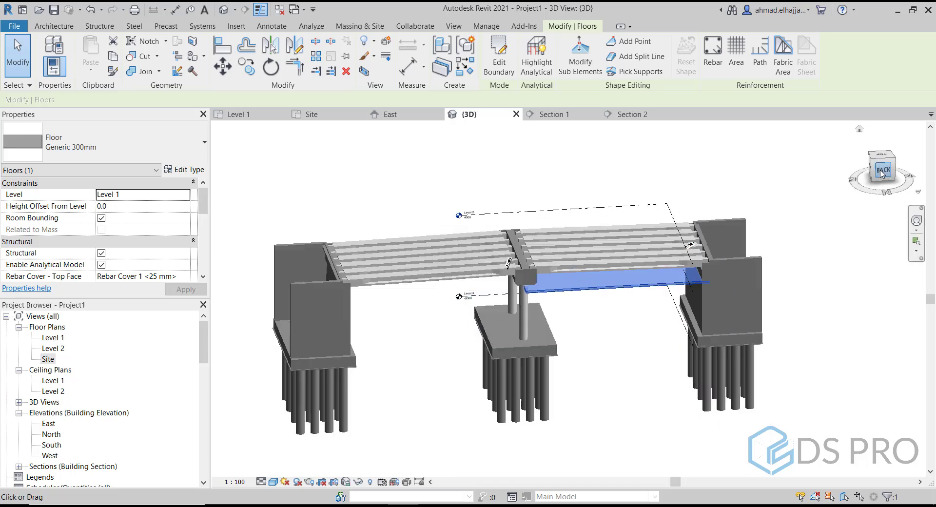
pyautogui.scroll(5, 745, 263)
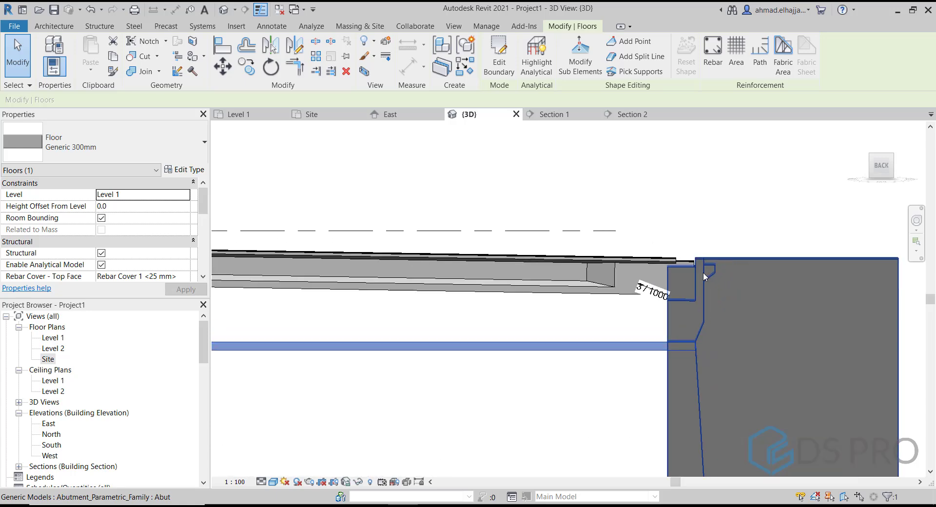
pyautogui.keyDown('shift'); pyautogui.moveTo(703, 274); pyautogui.dragTo(663, 311, button='middle'); pyautogui.keyUp('shift')
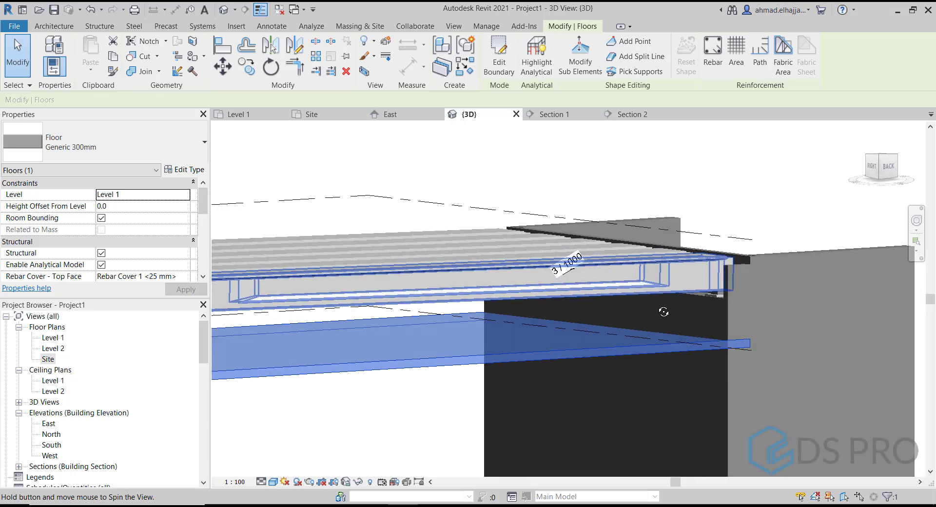
# Select the abutment at A1 and set its BackWall_ht to 1750.
pyautogui.click(651, 268)
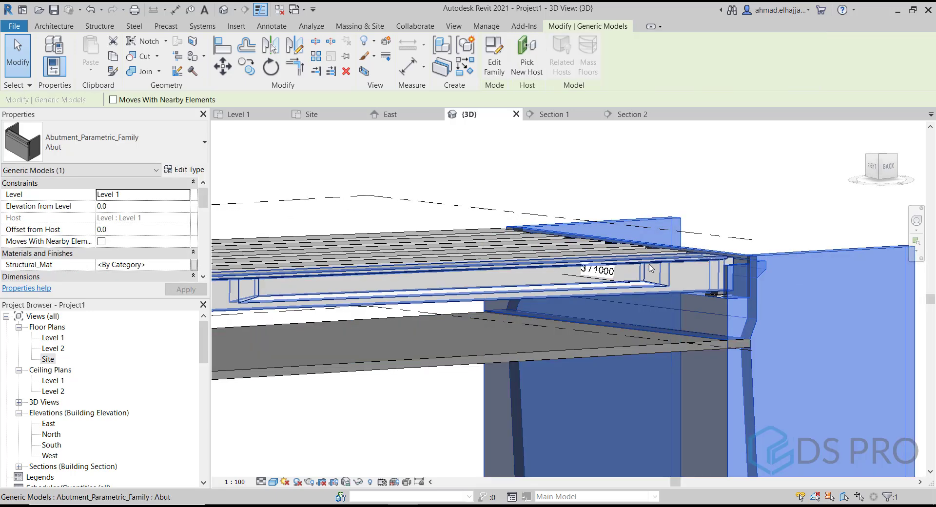
pyautogui.scroll(-5, 651, 268)
pyautogui.scroll(-3, 166, 213)
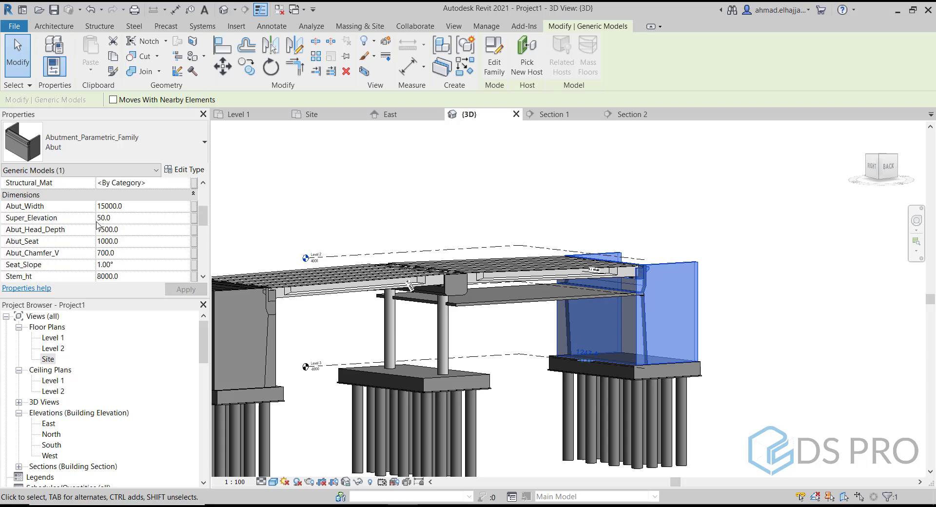
pyautogui.scroll(-2, 70, 232)
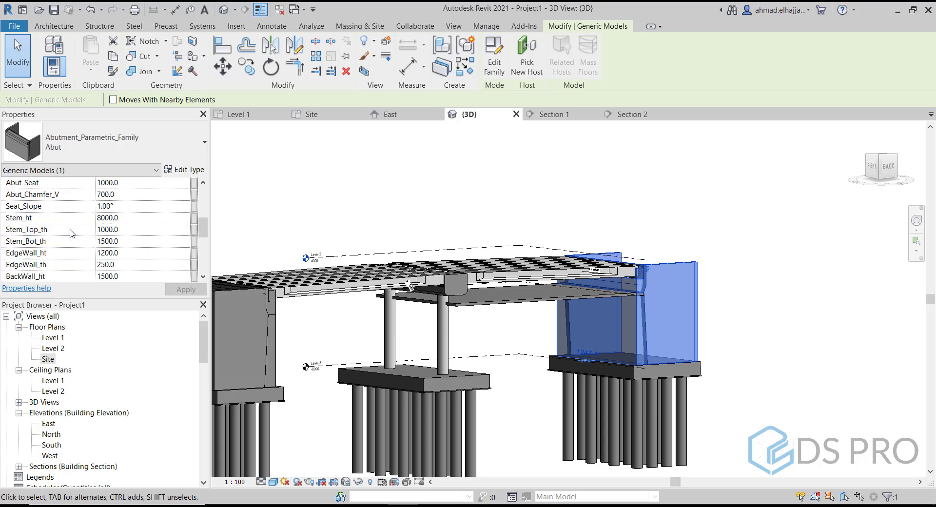
pyautogui.click(133, 277)
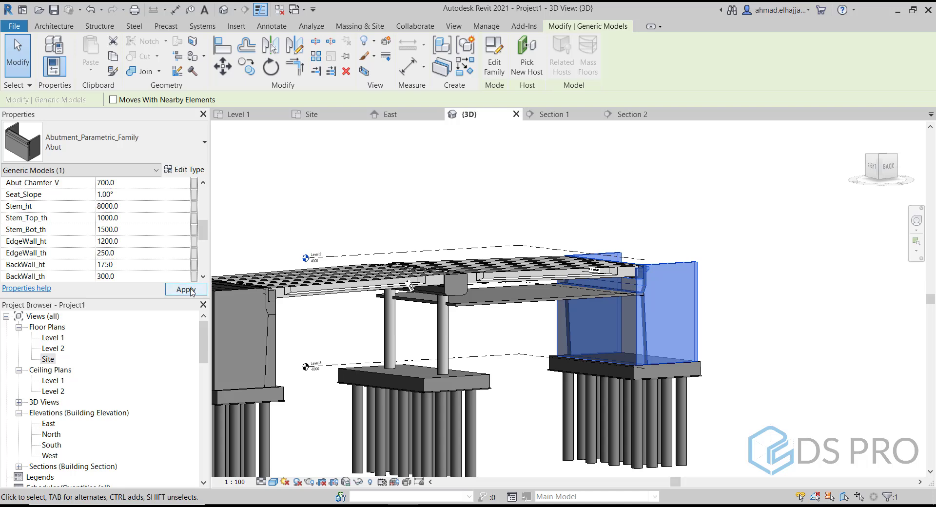
pyautogui.click(192, 291)
# Set the BackWall_ht of the abutment at the opposite end of the bridge to 1750.
pyautogui.moveTo(225, 322); pyautogui.dragTo(430, 292, button='middle')
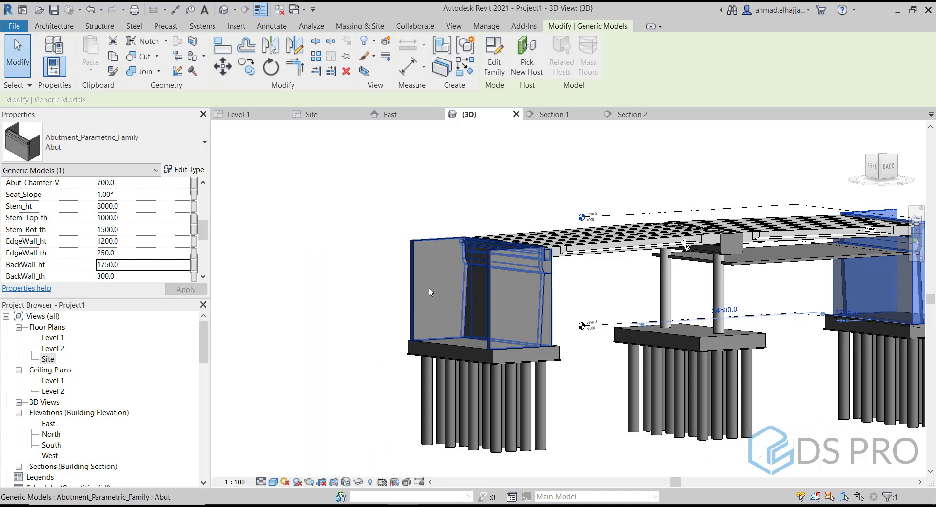
pyautogui.click(466, 282)
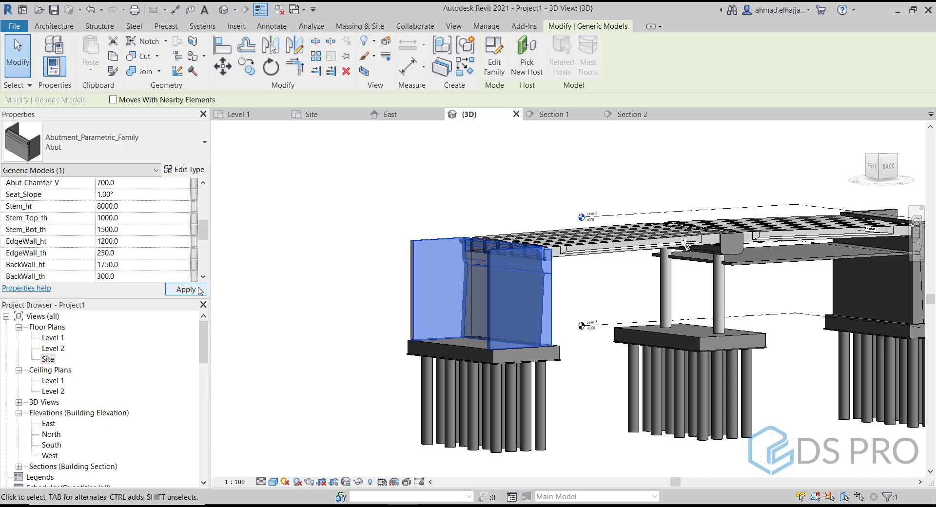
pyautogui.moveTo(362, 291); pyautogui.dragTo(650, 271, button='middle')
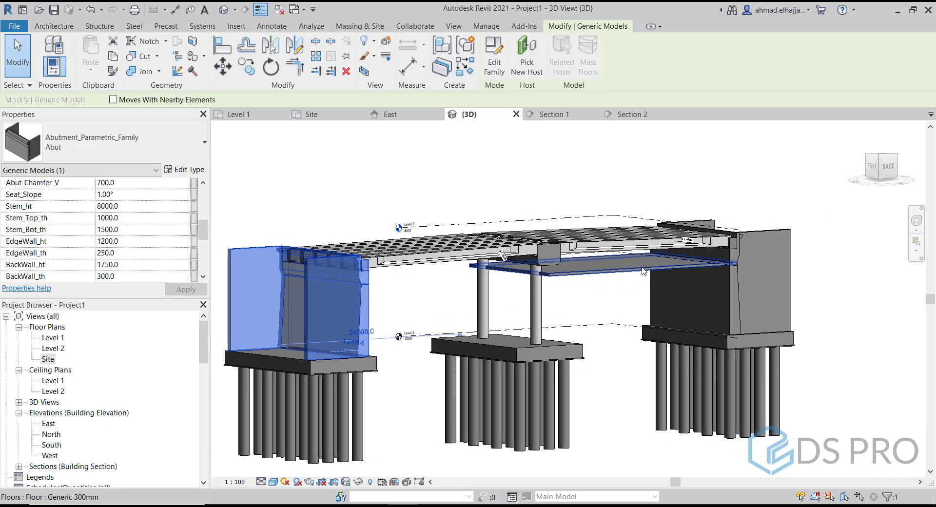
# Move the floor slab vertically from its end at the A1 abutment up to the top of the abutment's backwall.
pyautogui.click(644, 272)
pyautogui.moveTo(884, 168); pyautogui.dragTo(838, 196)
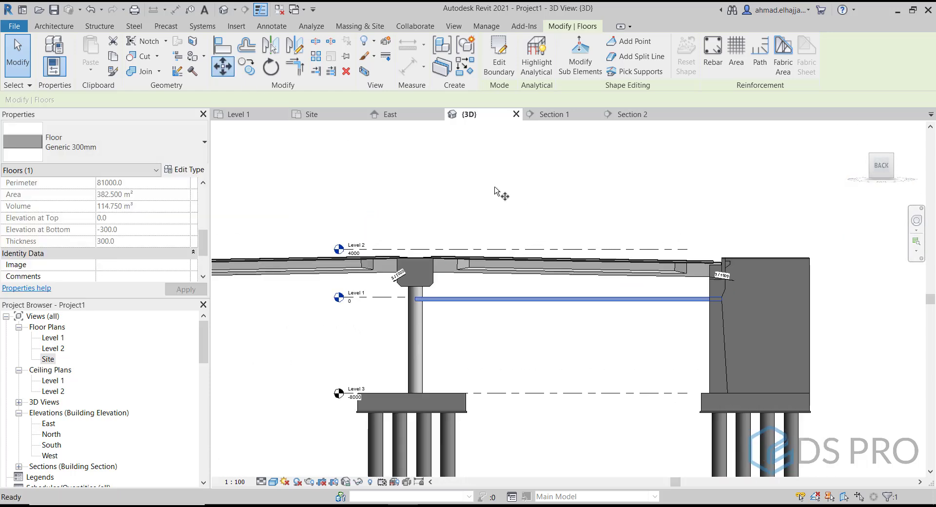
pyautogui.scroll(5, 720, 297)
pyautogui.click(708, 297)
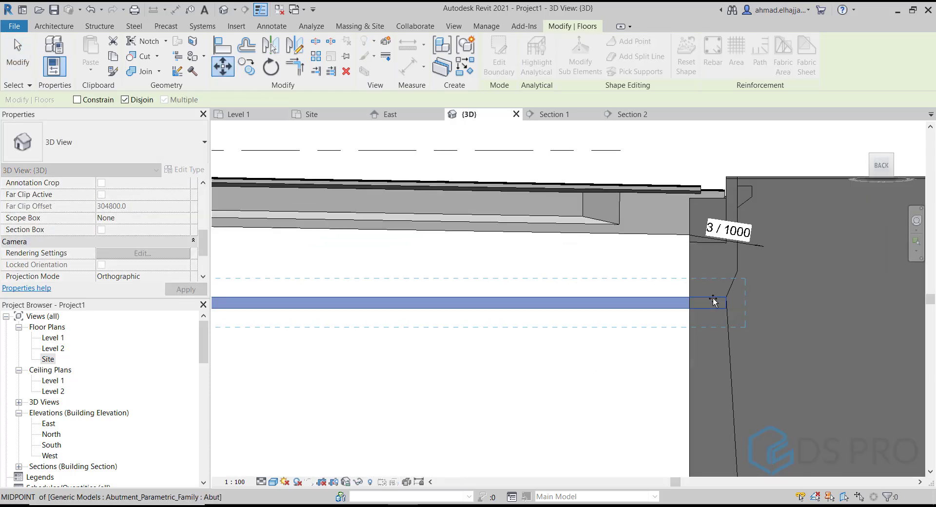
pyautogui.press('s')
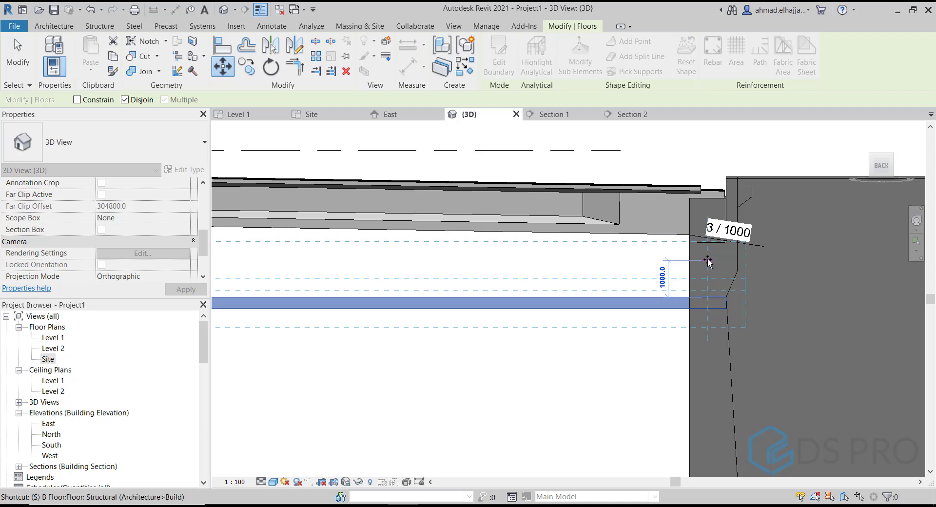
pyautogui.click(732, 181)
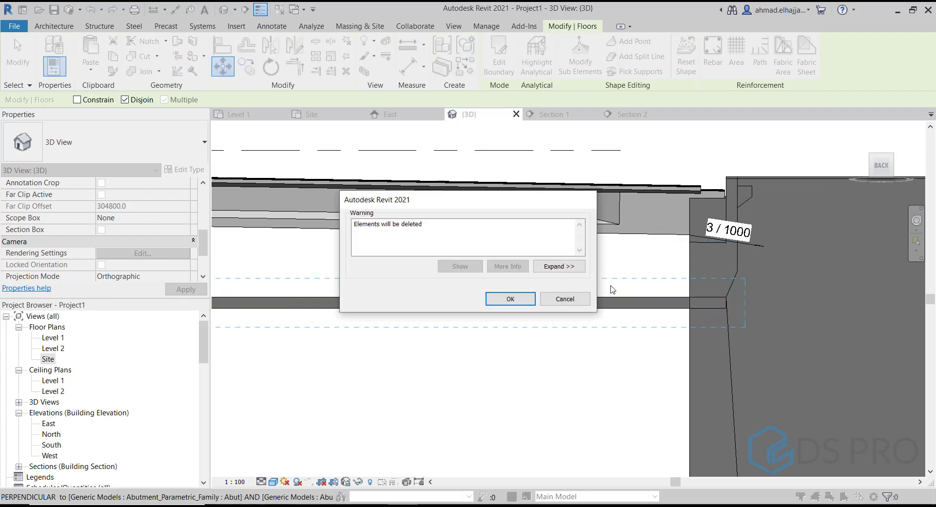
pyautogui.click(511, 298)
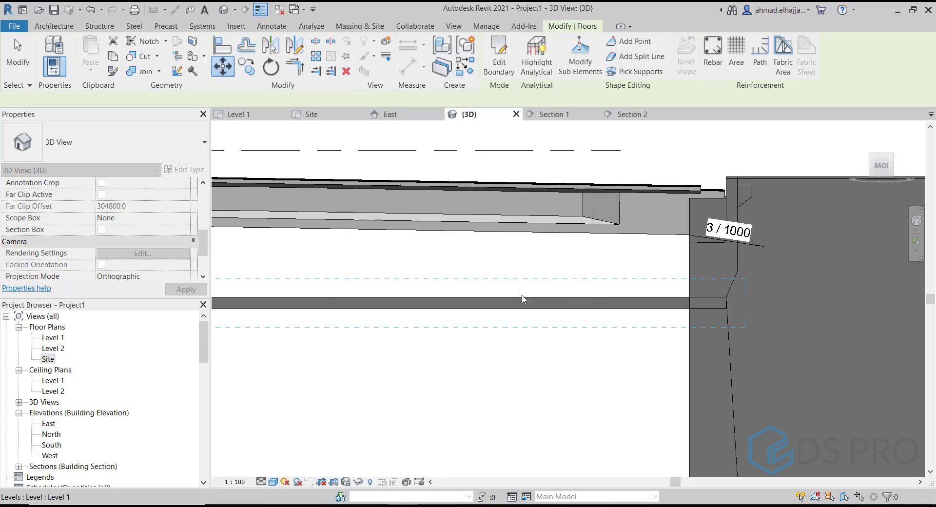
# Examine how the raised slab fits against the girders and the A1 abutment's backwall.
pyautogui.keyDown('shift'); pyautogui.moveTo(539, 235); pyautogui.dragTo(723, 246, button='middle'); pyautogui.keyUp('shift')
pyautogui.scroll(3, 724, 246)
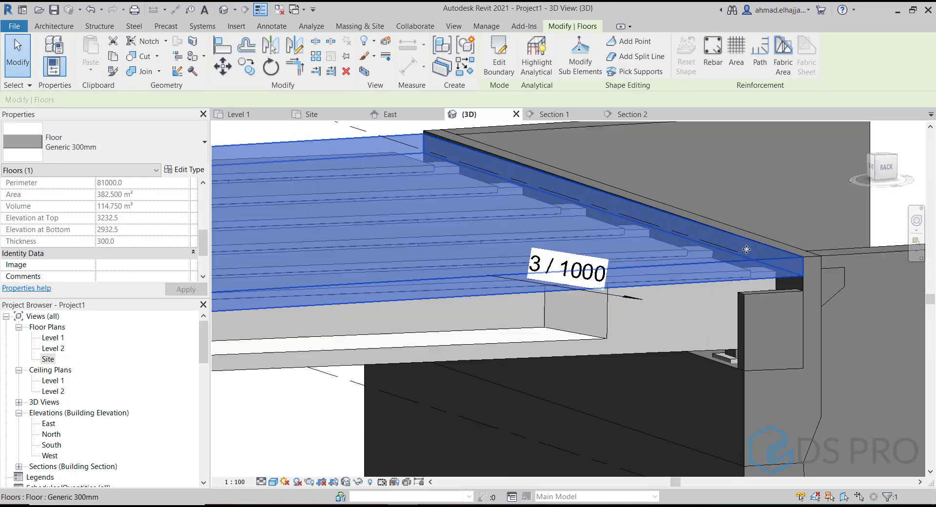
pyautogui.scroll(6, 807, 262)
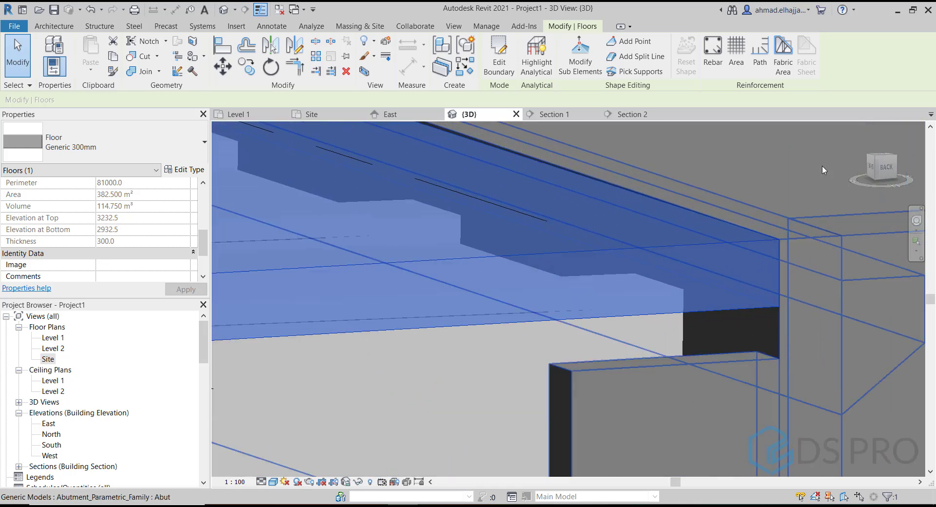
pyautogui.scroll(-4, 737, 201)
pyautogui.scroll(-8, 734, 202)
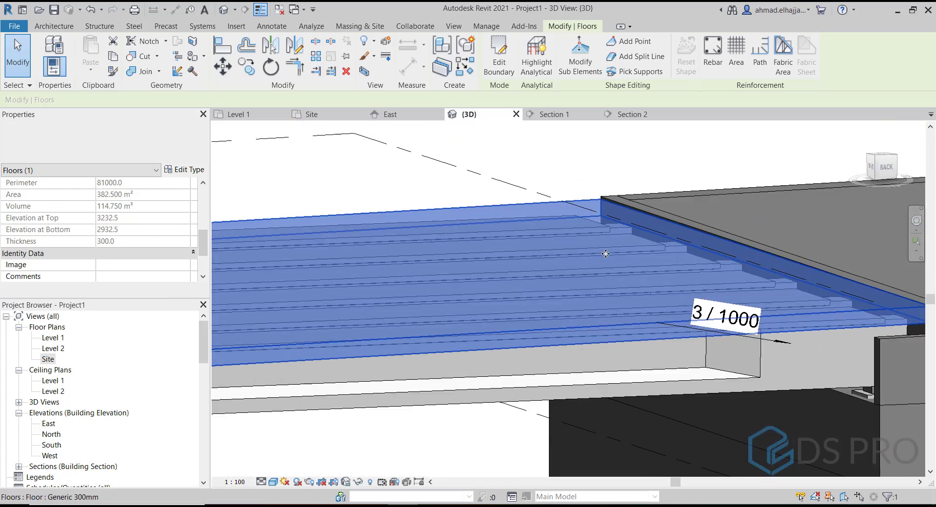
pyautogui.moveTo(734, 202); pyautogui.dragTo(747, 202, button='middle')
pyautogui.press('Escape')
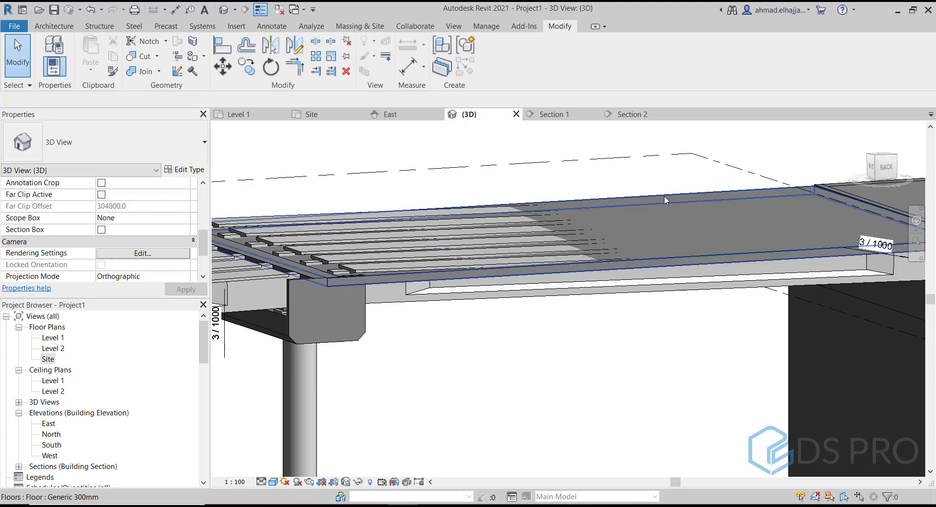
# Modify the slab's sub-elements and set the elevation of its far long edge to 50 to slope the deck crosswise.
pyautogui.click(667, 196)
pyautogui.scroll(-3, 667, 197)
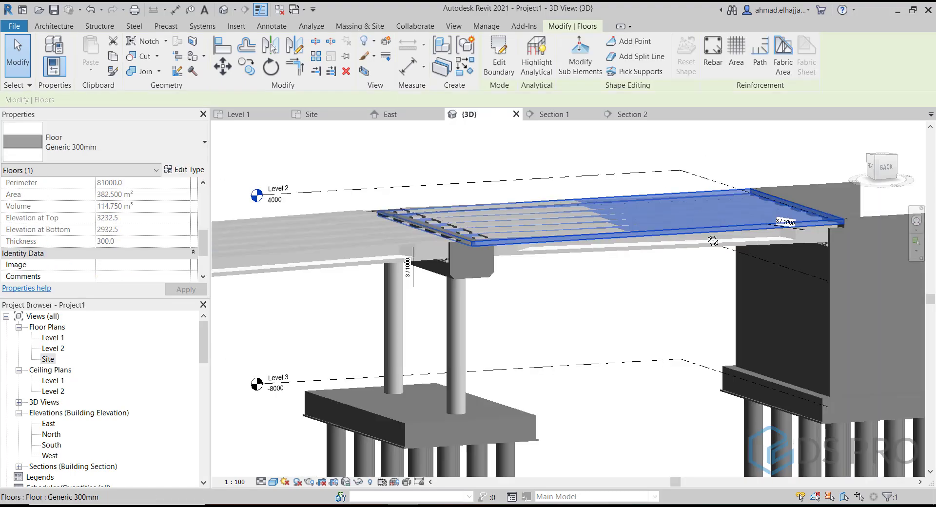
pyautogui.keyDown('shift'); pyautogui.moveTo(667, 197); pyautogui.dragTo(707, 257, button='middle'); pyautogui.keyUp('shift')
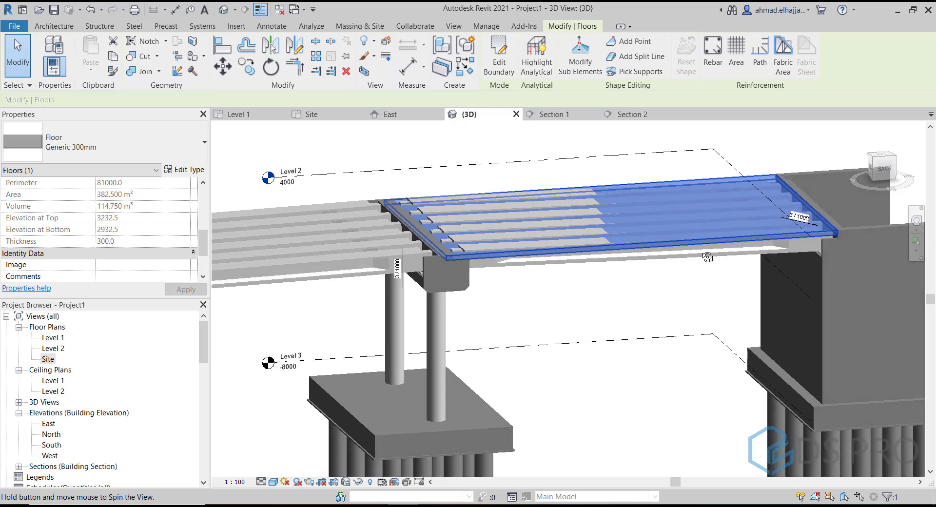
pyautogui.click(578, 68)
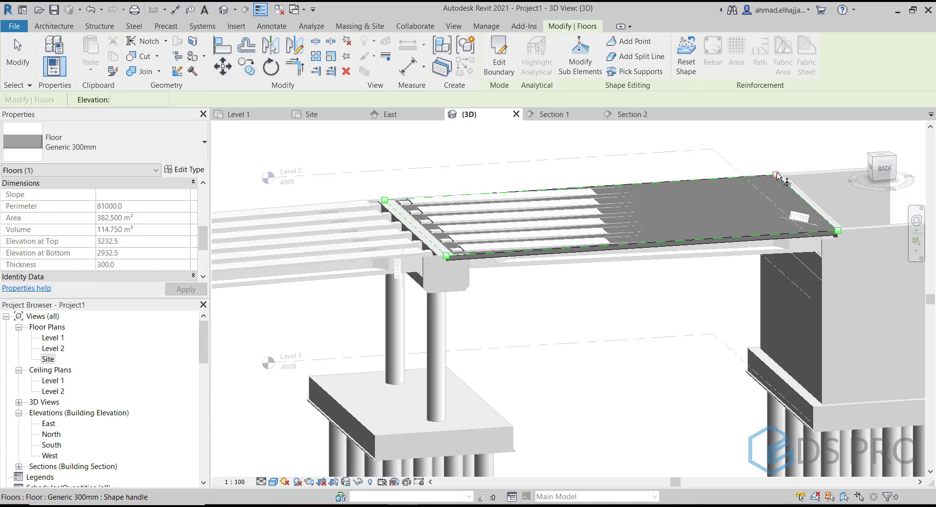
pyautogui.click(776, 175)
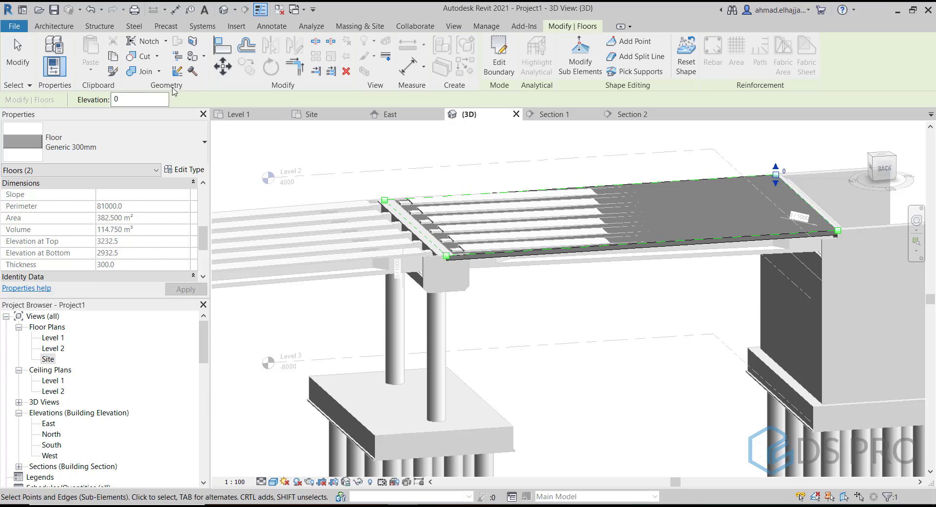
pyautogui.doubleClick(127, 99)
pyautogui.click(587, 187)
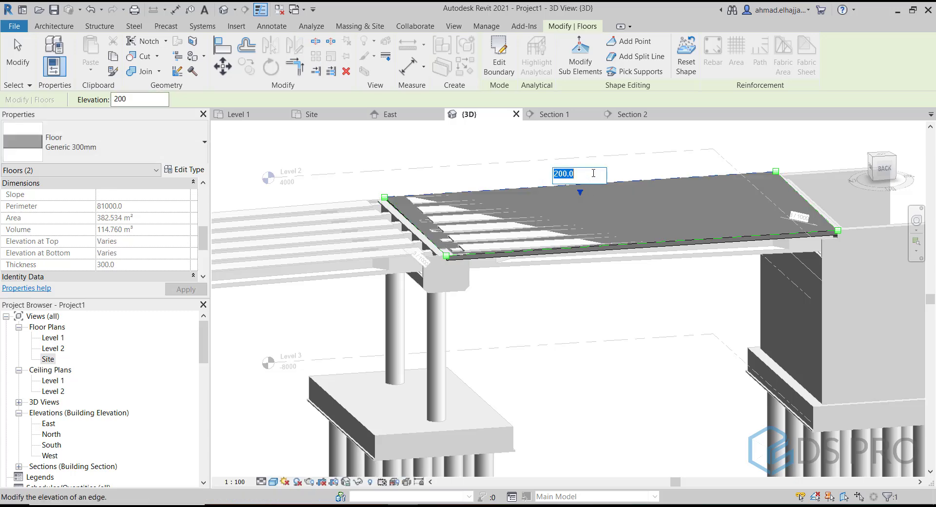
pyautogui.press('Return')
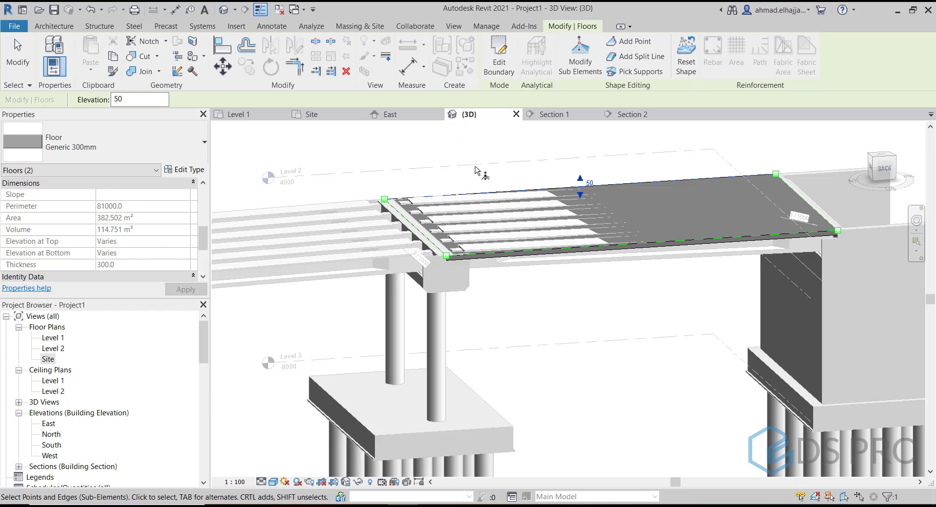
pyautogui.press('Escape')
pyautogui.press('Escape')
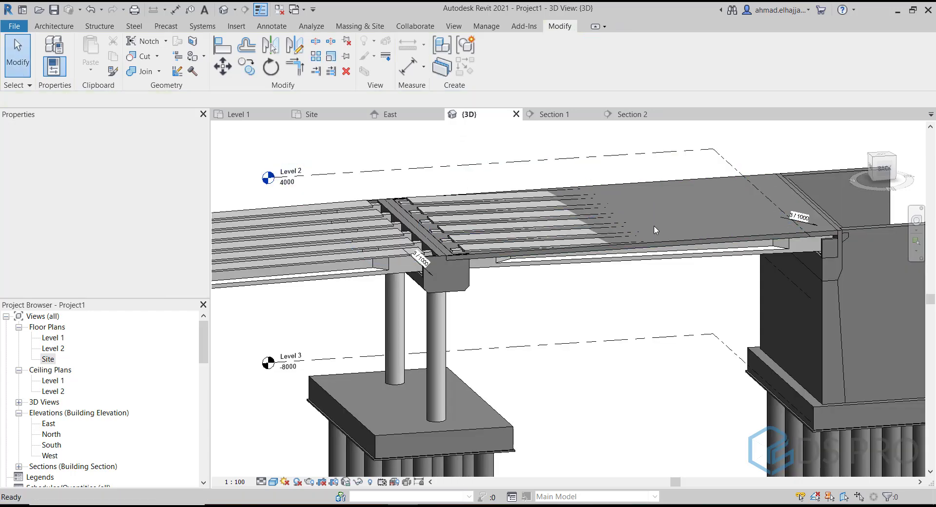
# Select the slab and examine up close how its end sits on the pier head.
pyautogui.click(695, 245)
pyautogui.keyDown('shift'); pyautogui.moveTo(695, 245); pyautogui.dragTo(477, 223, button='middle'); pyautogui.keyUp('shift')
pyautogui.scroll(5, 393, 220)
pyautogui.keyDown('shift'); pyautogui.moveTo(482, 211); pyautogui.dragTo(464, 218, button='middle'); pyautogui.keyUp('shift')
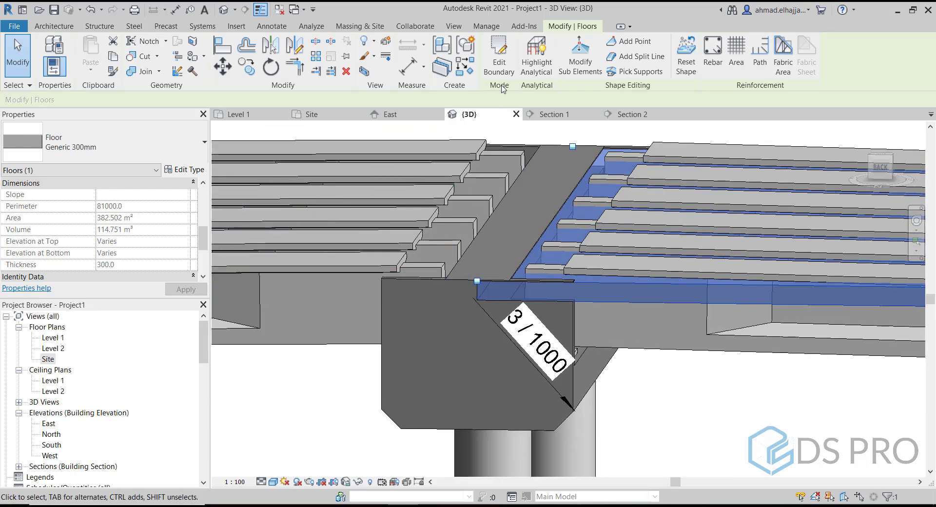
# Draw a building section in the Site plan along grid line 1 through both abutments, and reduce its view depth to the cut line.
pyautogui.click(49, 359)
pyautogui.doubleClick(49, 359)
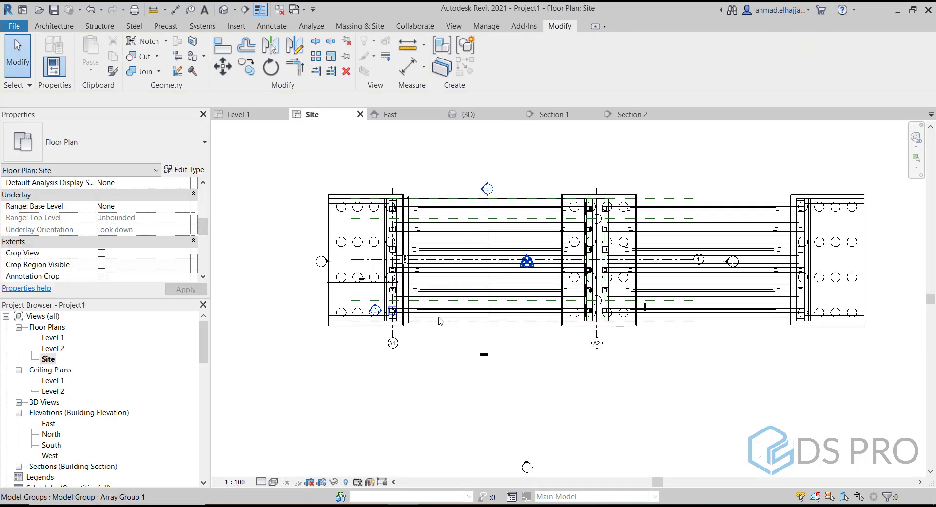
pyautogui.click(245, 9)
pyautogui.click(346, 259)
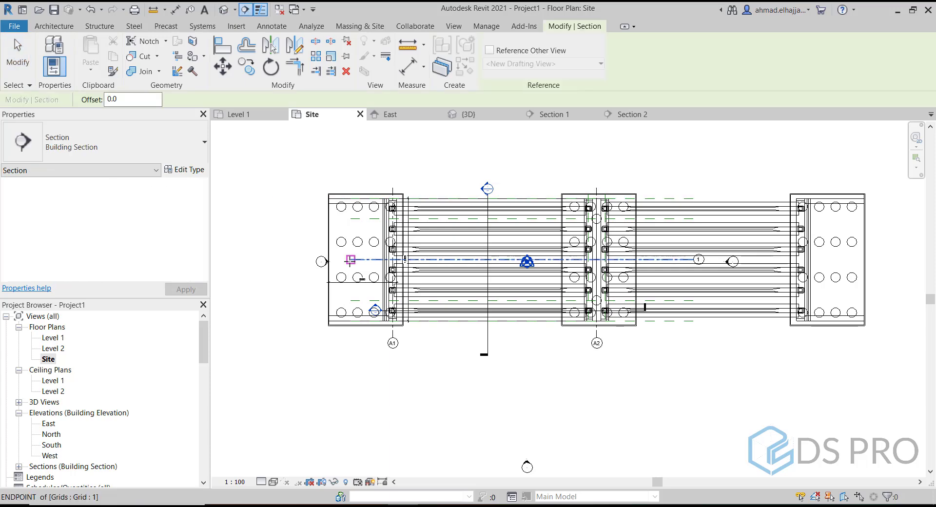
pyautogui.click(880, 258)
pyautogui.press('Escape')
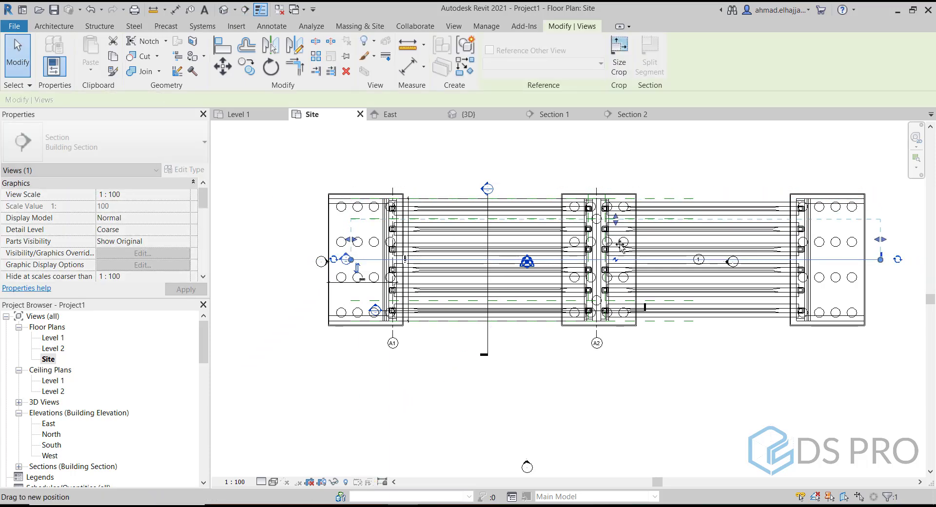
pyautogui.moveTo(621, 246); pyautogui.dragTo(623, 260)
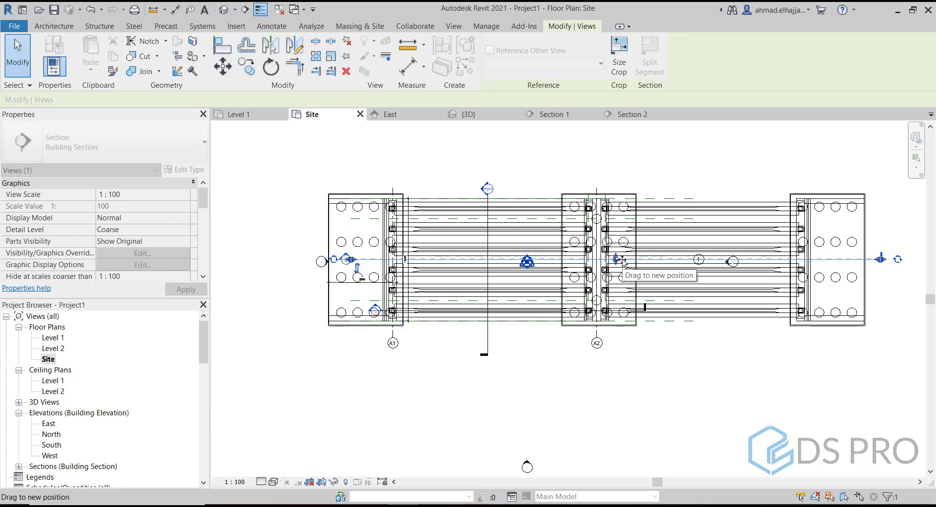
# Go to the new section's view and extend its crop region vertically to include the abutment stems and pier head.
pyautogui.rightClick(636, 258)
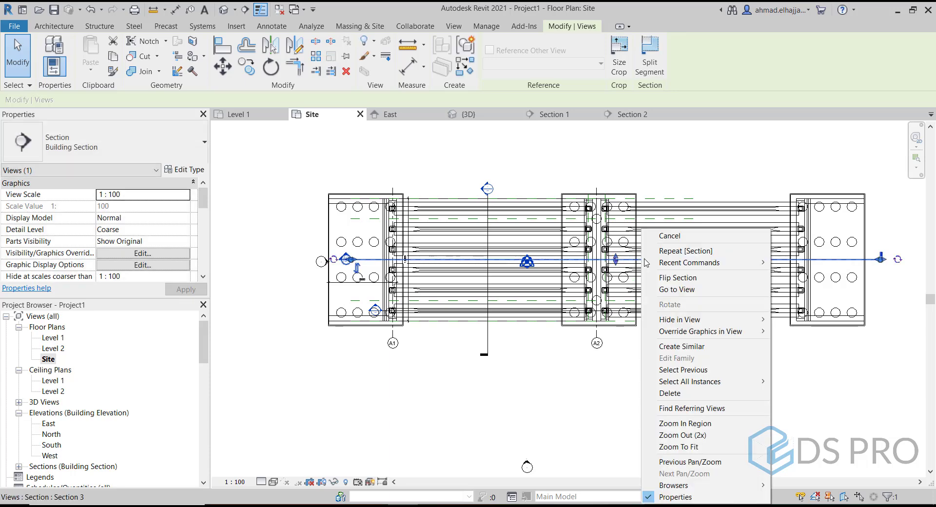
pyautogui.click(682, 288)
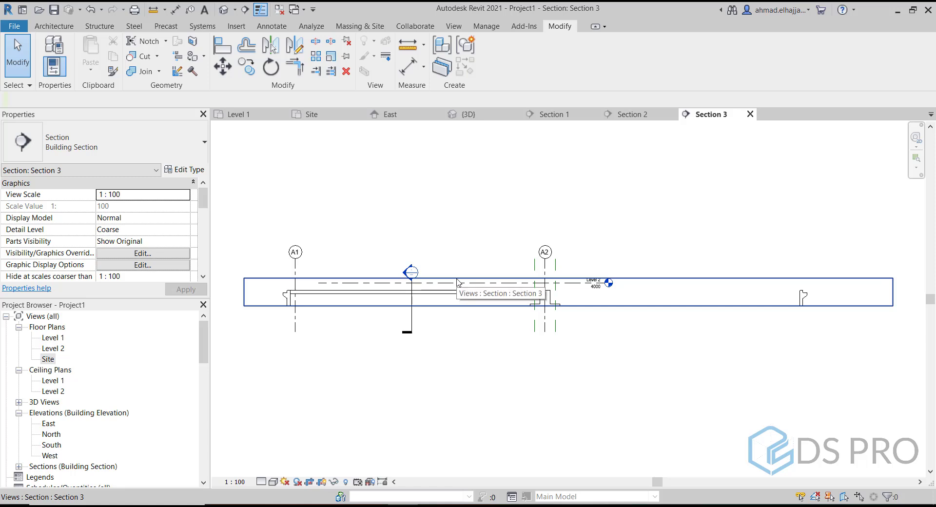
pyautogui.click(459, 280)
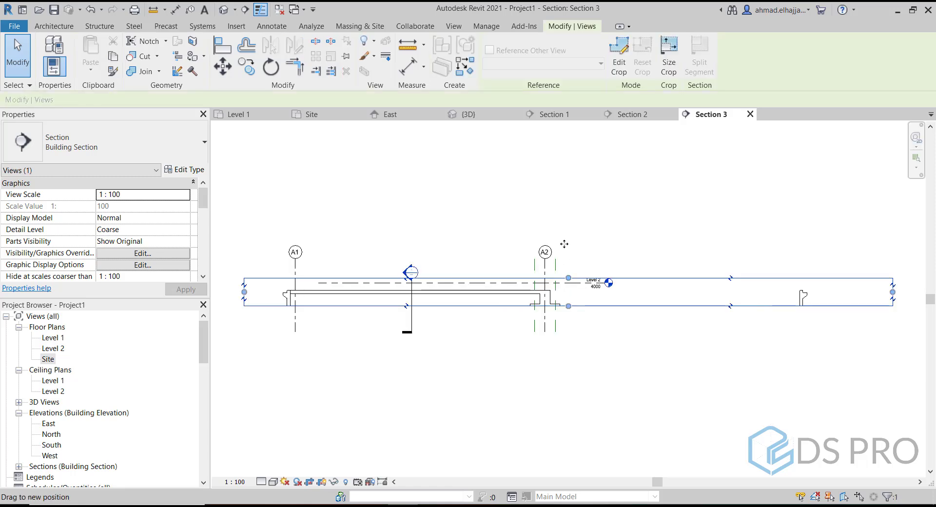
pyautogui.moveTo(569, 306); pyautogui.dragTo(568, 365)
pyautogui.scroll(2, 361, 309)
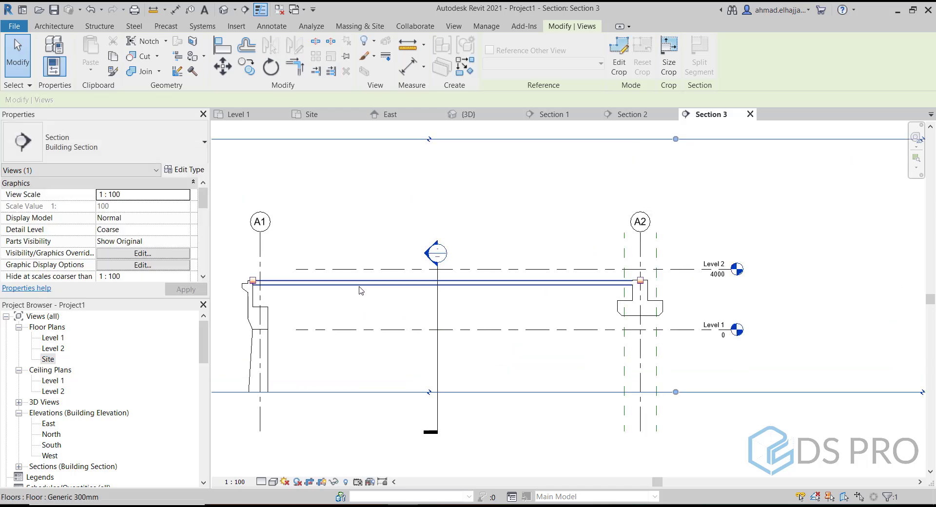
# Select the slab in the section and check its top against the top of the pier head at A2.
pyautogui.click(361, 285)
pyautogui.scroll(5, 636, 282)
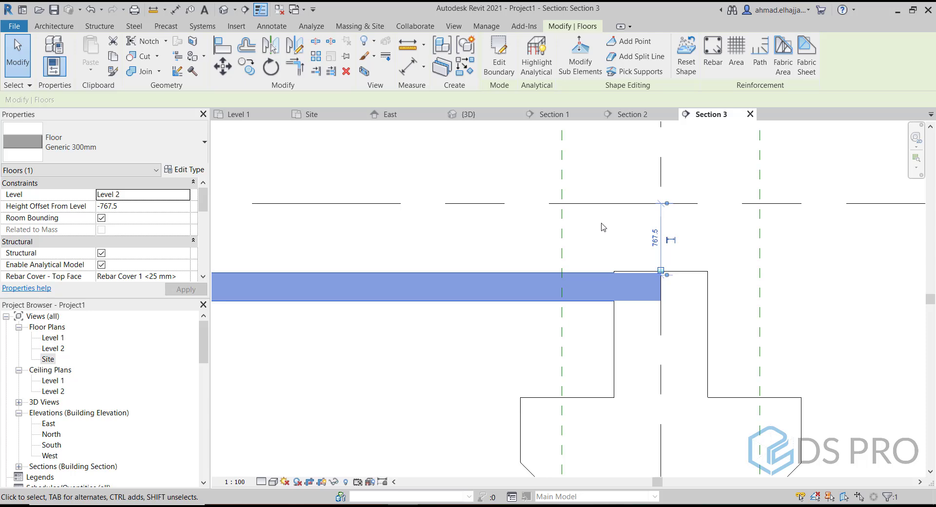
pyautogui.click(607, 229)
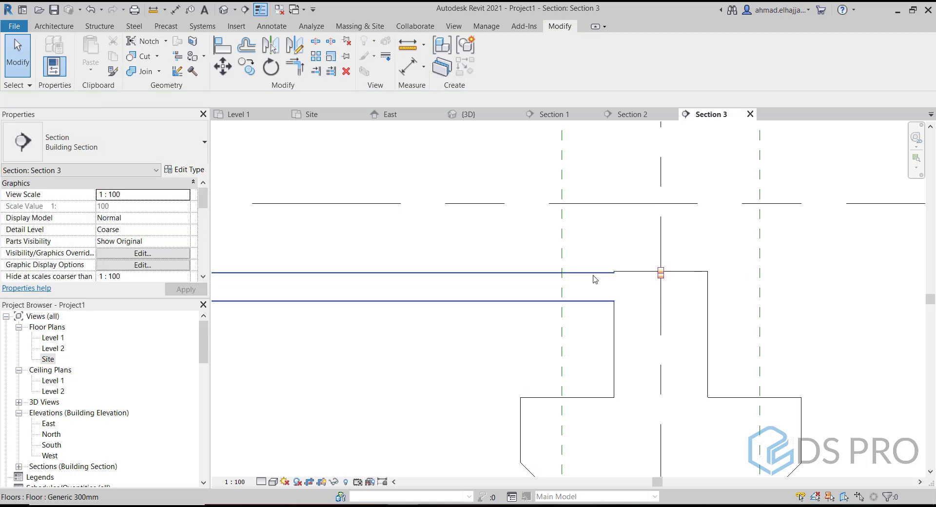
pyautogui.scroll(-3, 593, 279)
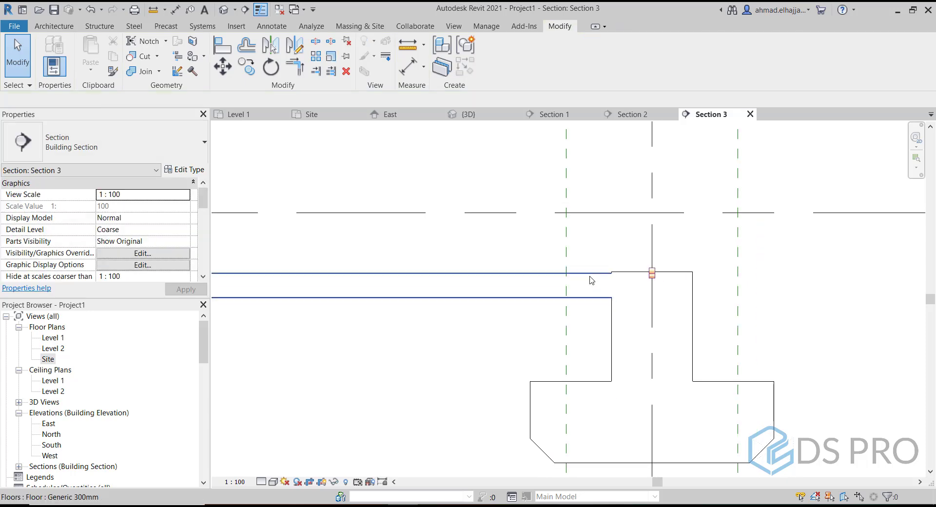
# In the Site plan, move the longitudinal section line from grid line 1 onto the adjacent girder and go to its section view.
pyautogui.doubleClick(53, 361)
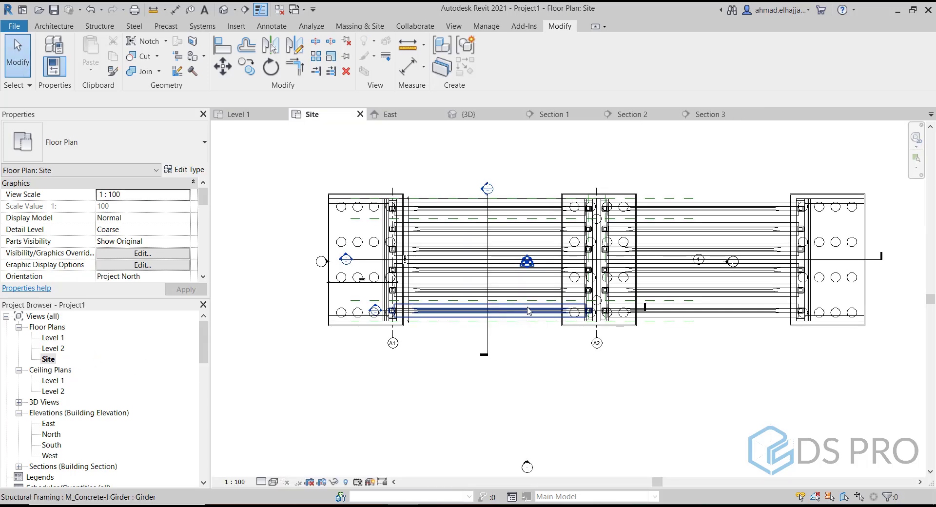
pyautogui.click(369, 261)
pyautogui.scroll(3, 373, 263)
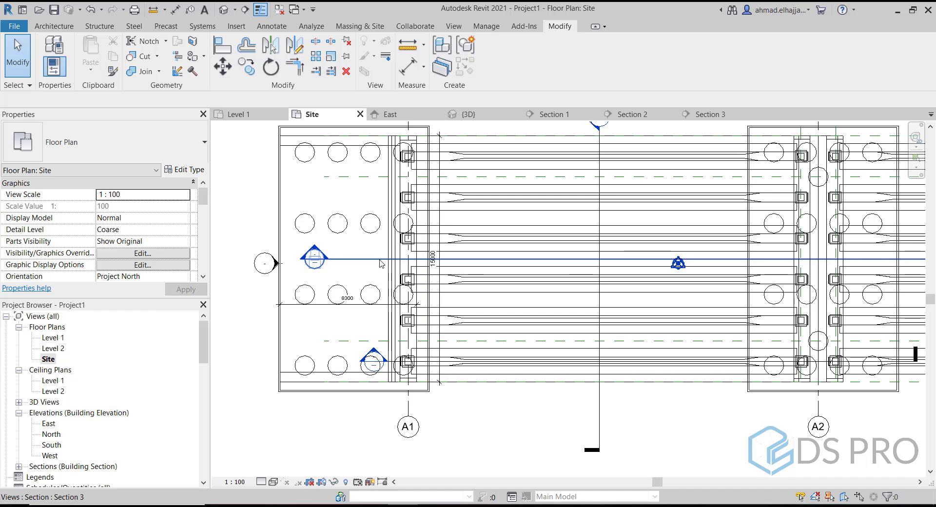
pyautogui.click(506, 259)
pyautogui.moveTo(505, 259); pyautogui.dragTo(499, 282)
pyautogui.rightClick(499, 281)
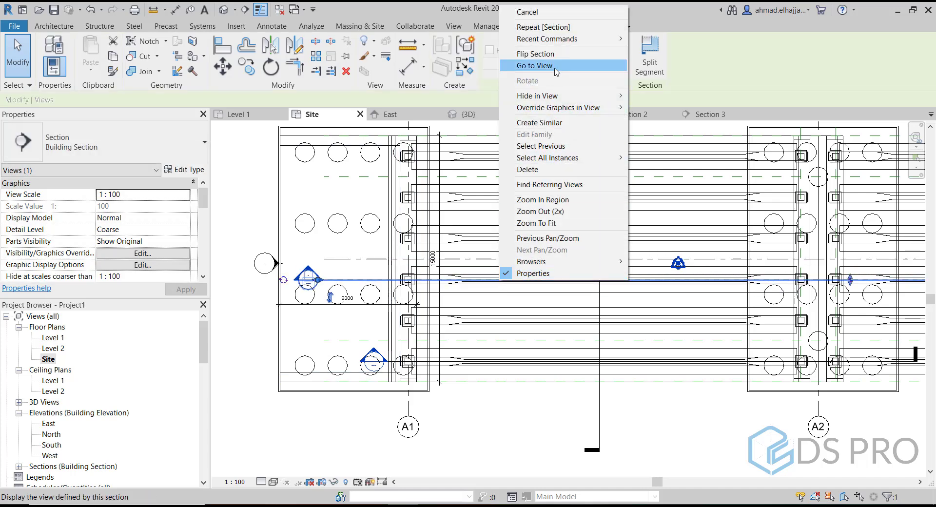
pyautogui.click(537, 64)
pyautogui.click(445, 309)
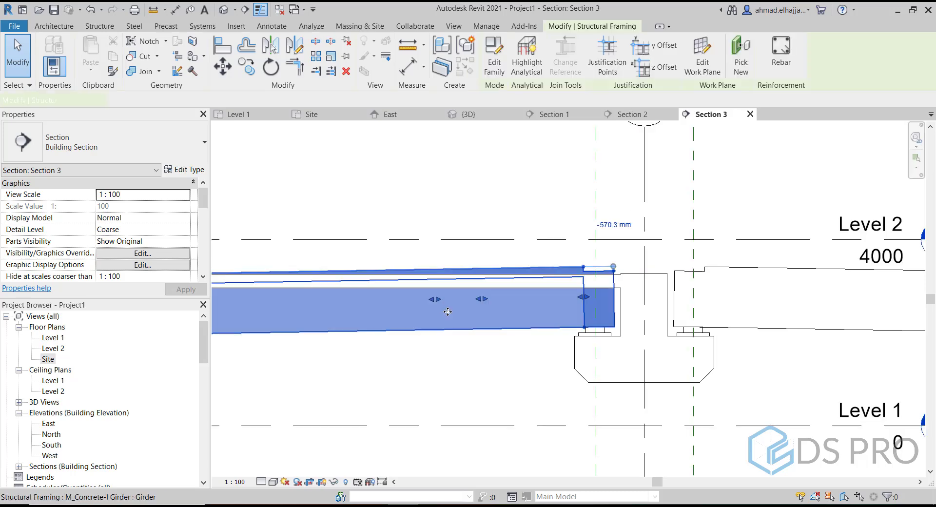
pyautogui.moveTo(446, 309); pyautogui.dragTo(603, 315, button='middle')
pyautogui.click(580, 171)
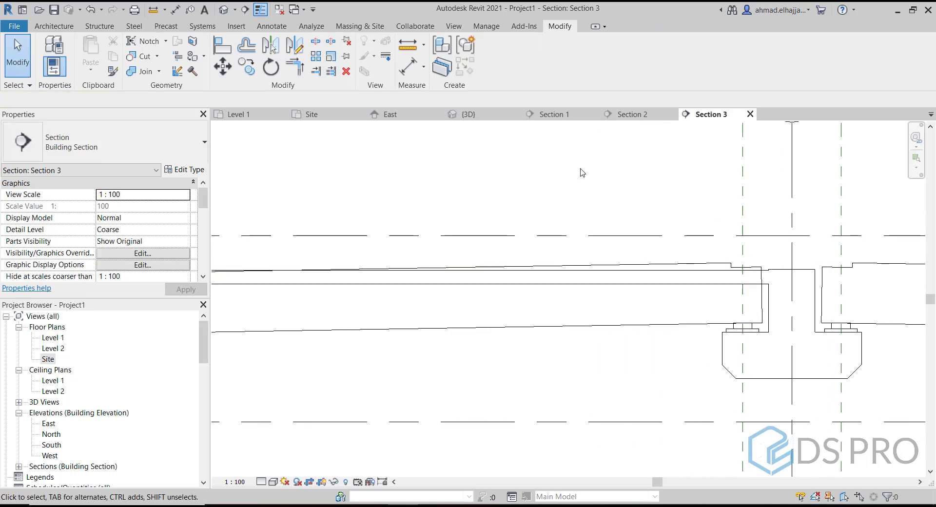
# Draw a detail line offset 300 mm above the girder's top edge using Pick Lines.
pyautogui.press('d')
pyautogui.press('l')
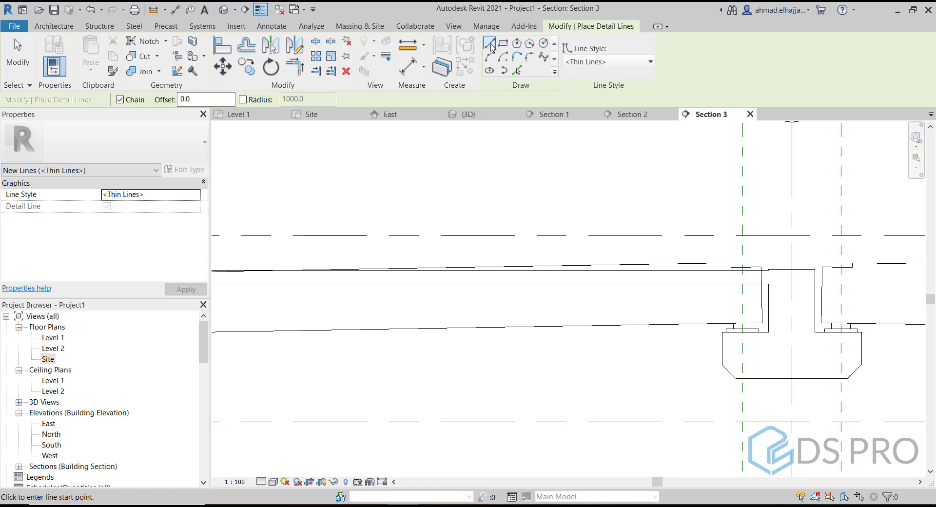
pyautogui.click(491, 48)
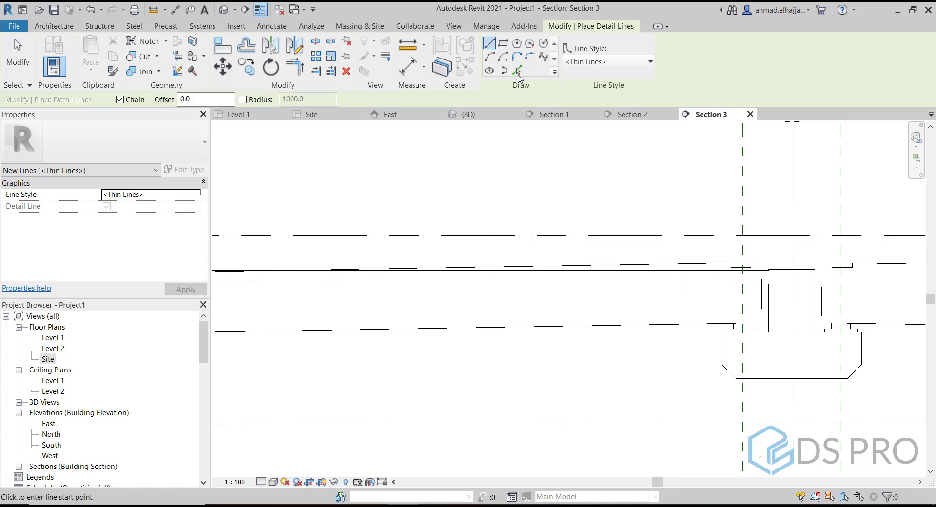
pyautogui.click(517, 72)
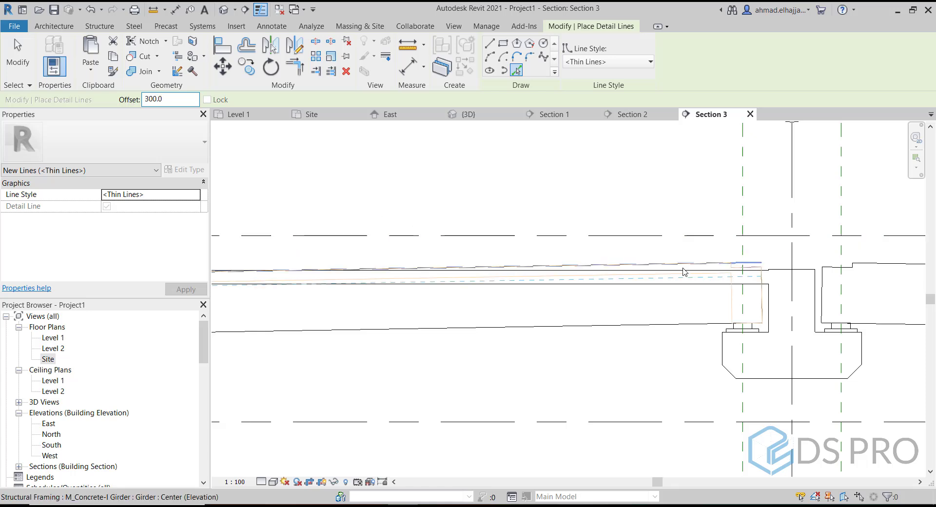
pyautogui.click(708, 265)
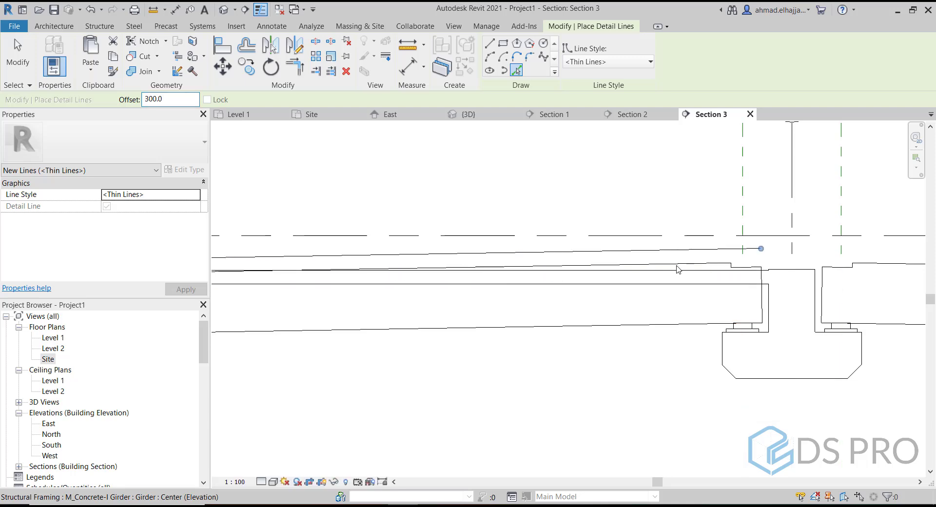
pyautogui.moveTo(724, 264); pyautogui.dragTo(623, 269, button='middle')
pyautogui.press('Escape')
pyautogui.press('Escape')
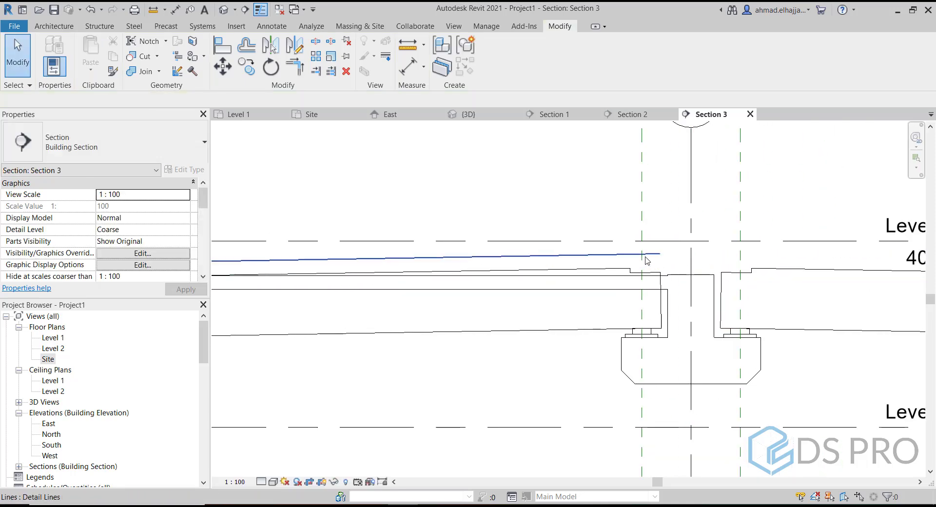
# Extend the pier-side end of the offset detail line to the pier centreline at grid A2.
pyautogui.click(649, 257)
pyautogui.scroll(2, 650, 257)
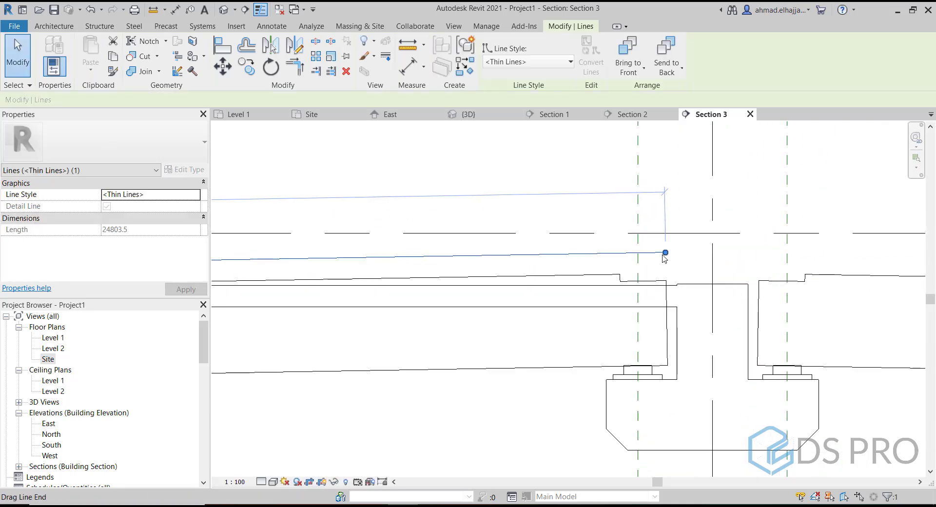
pyautogui.click(632, 310)
pyautogui.press('Escape')
pyautogui.click(659, 254)
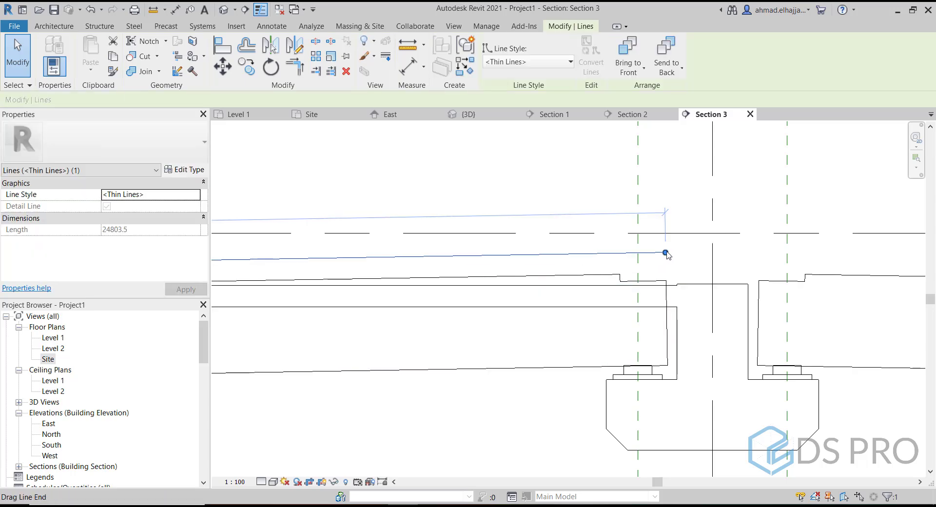
pyautogui.moveTo(699, 251); pyautogui.dragTo(712, 251)
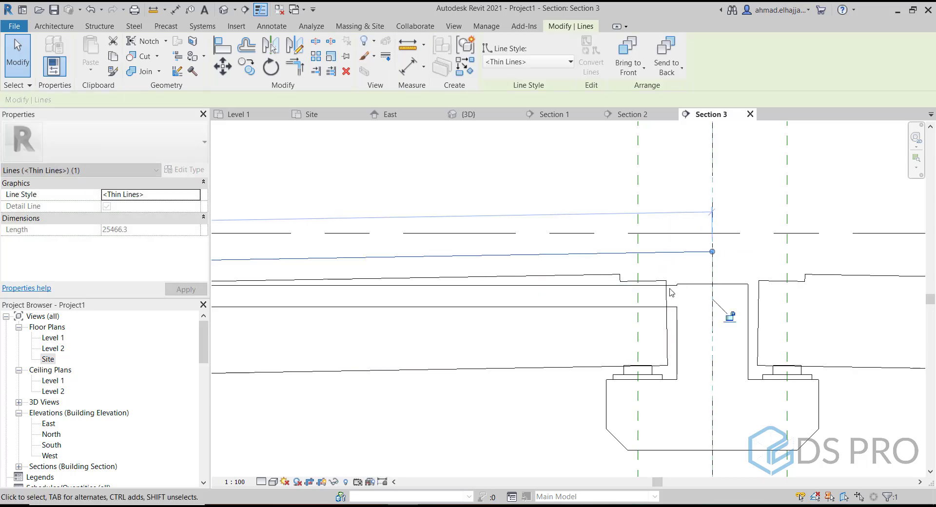
pyautogui.press('Escape')
# Temporarily isolate the deck slab and the offset detail line in the section.
pyautogui.click(645, 296)
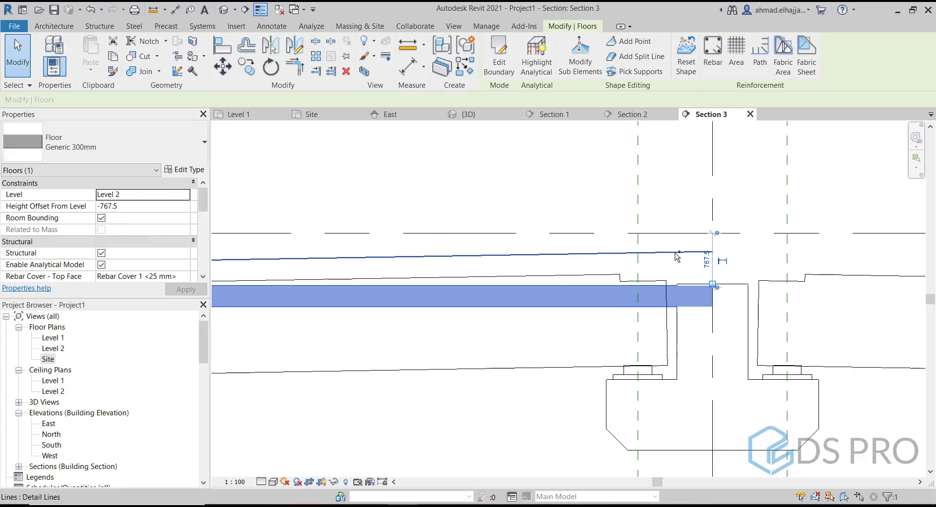
pyautogui.keyDown('ctrl'); pyautogui.click(603, 258); pyautogui.keyUp('ctrl')
pyautogui.press('h')
pyautogui.press('i')
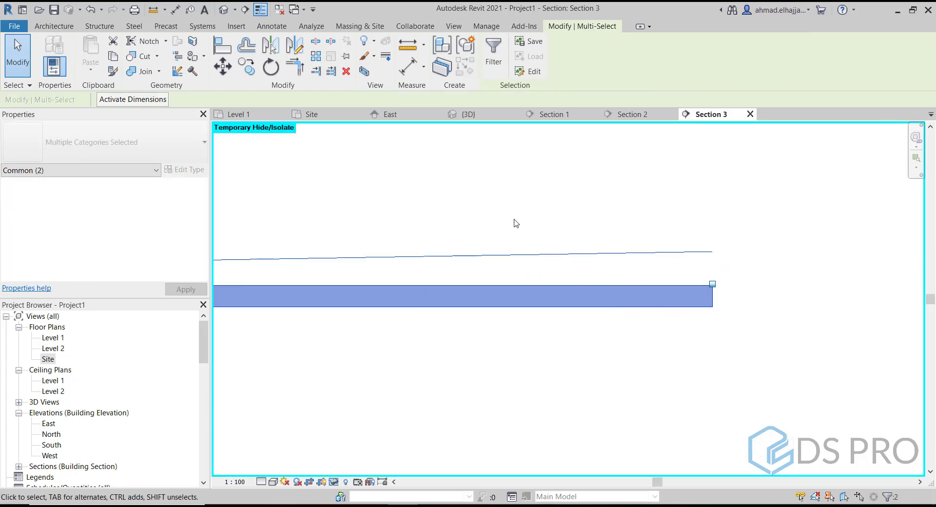
# Place an aligned dimension between the slab's top face and the end of the detail line at the pier.
pyautogui.press('d')
pyautogui.press('i')
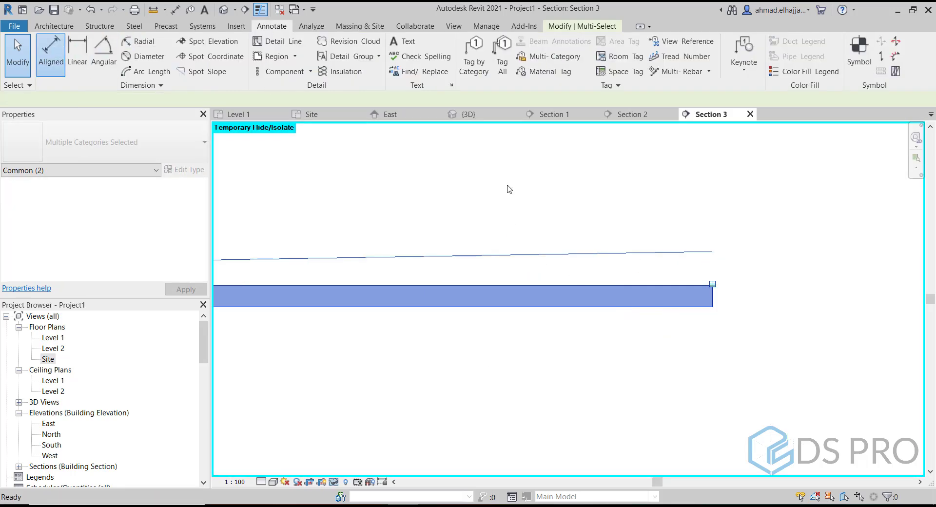
pyautogui.click(696, 285)
pyautogui.click(710, 253)
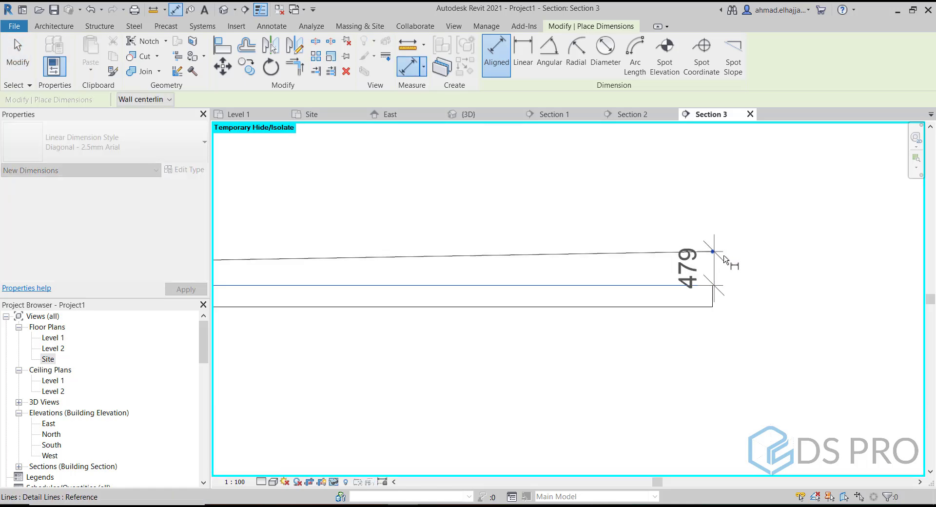
pyautogui.click(760, 265)
pyautogui.press('Escape')
pyautogui.press('Escape')
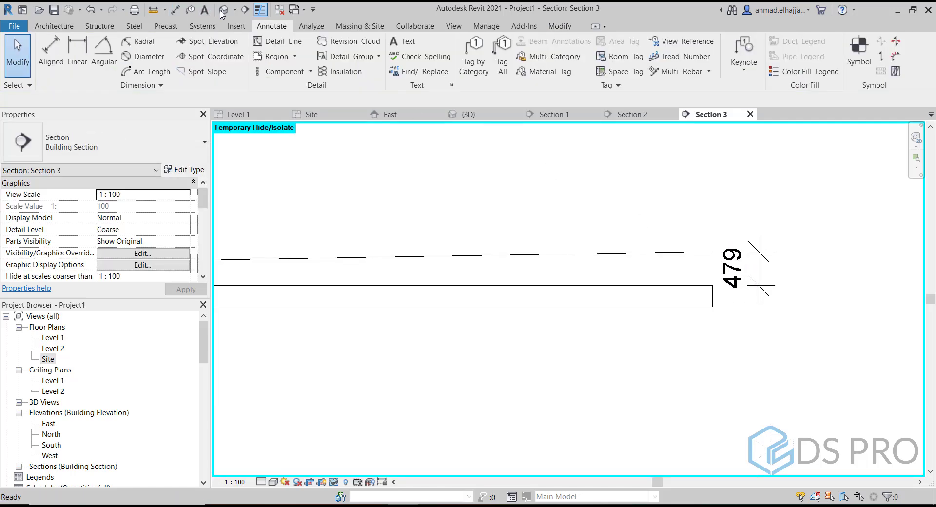
# Isolate the deck slab in the 3D view and open its sub-elements for shape editing at the pier end.
pyautogui.click(223, 10)
pyautogui.scroll(-1, 578, 281)
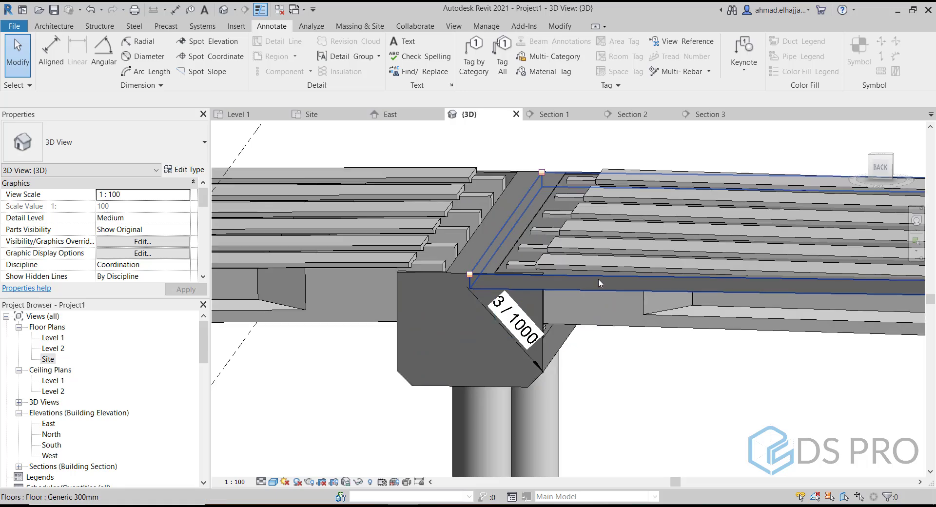
pyautogui.click(537, 248)
pyautogui.click(580, 187)
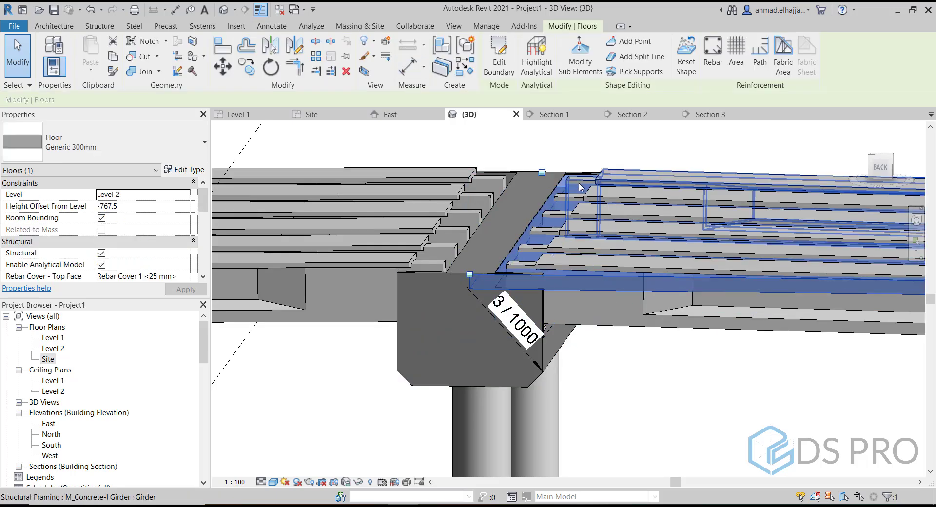
pyautogui.press('h')
pyautogui.press('i')
pyautogui.click(580, 56)
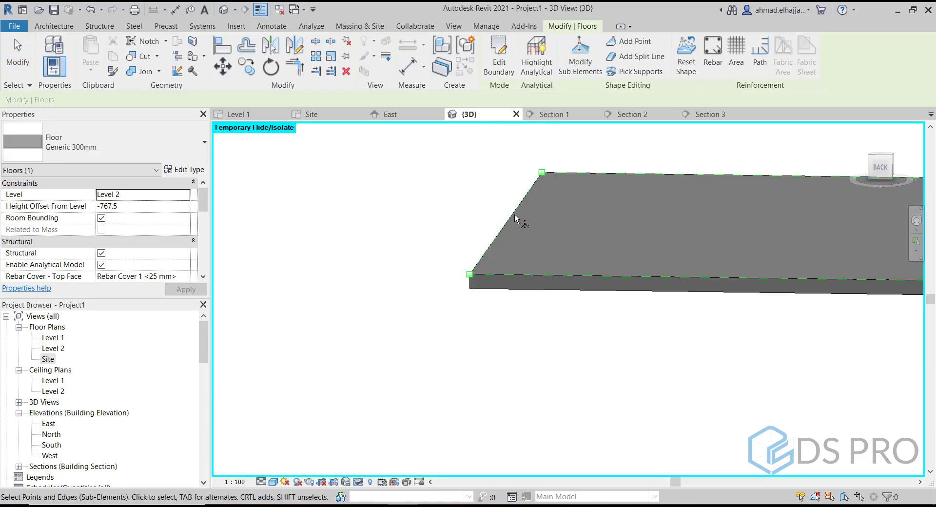
pyautogui.click(515, 218)
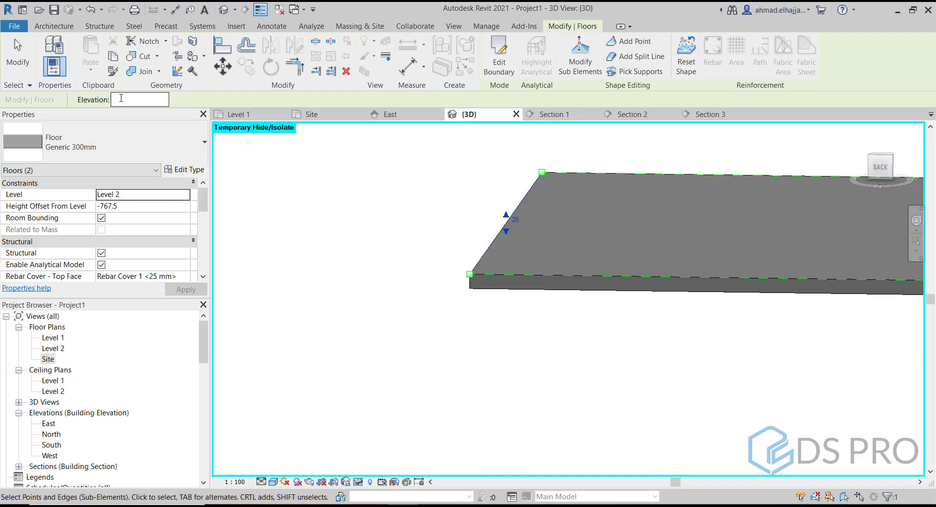
pyautogui.click(880, 168)
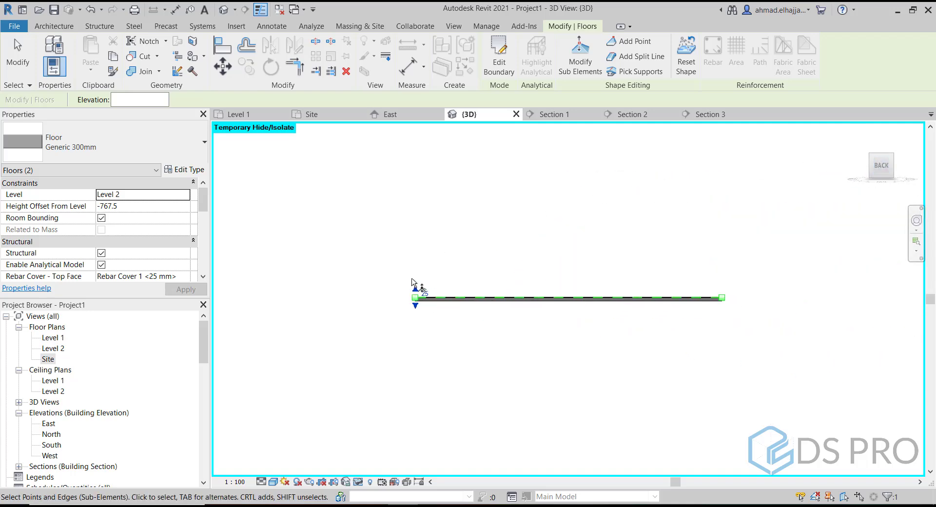
pyautogui.scroll(10, 413, 288)
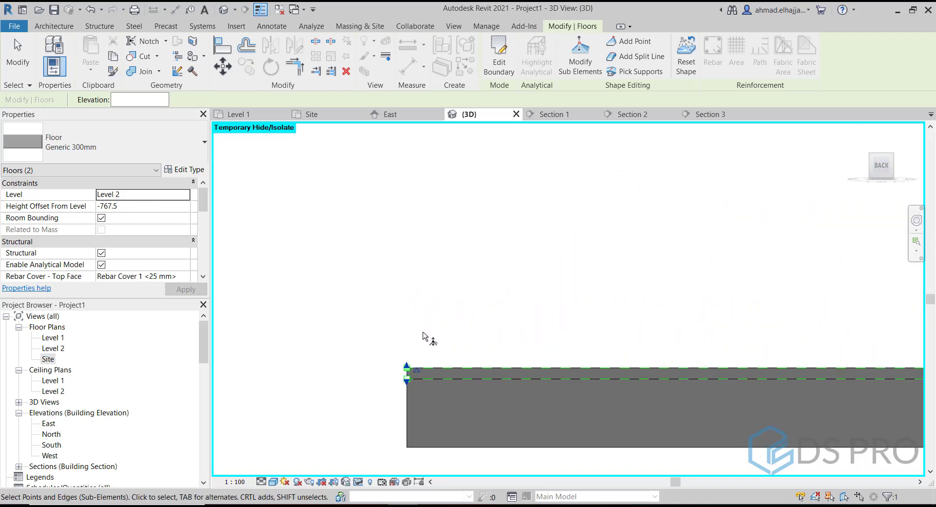
pyautogui.keyDown('shift'); pyautogui.moveTo(414, 367); pyautogui.dragTo(571, 242, button='middle'); pyautogui.keyUp('shift')
# Set the elevation of the slab's raised far corner point at the pier end to 547 mm.
pyautogui.click(589, 226)
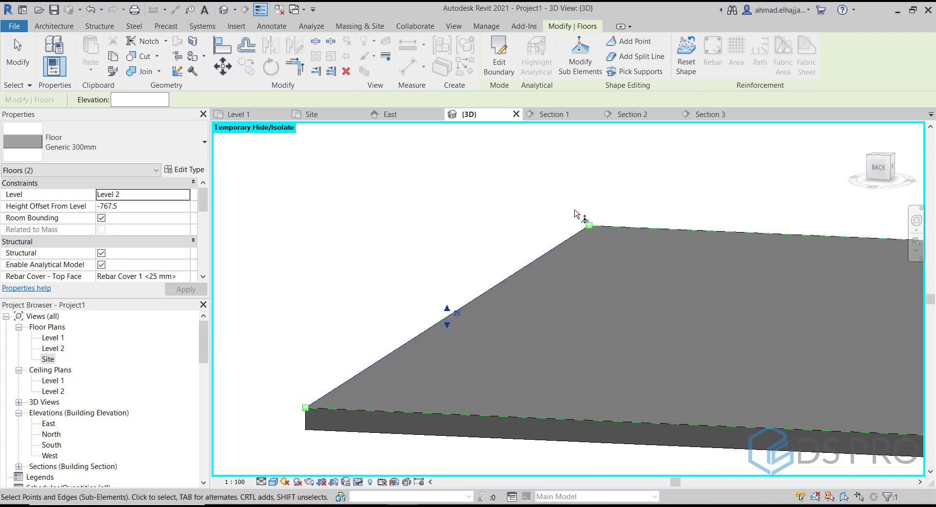
pyautogui.moveTo(265, 347); pyautogui.dragTo(339, 439)
pyautogui.moveTo(529, 196); pyautogui.dragTo(615, 252)
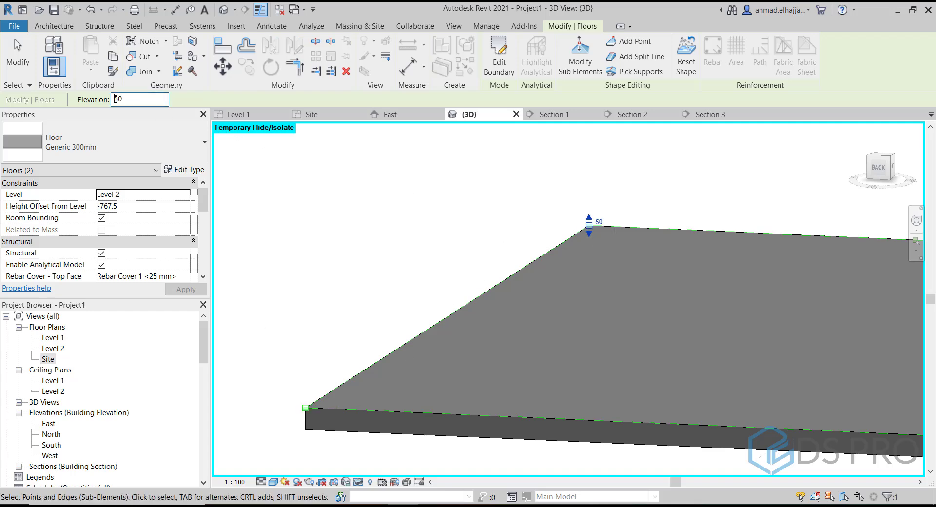
pyautogui.write('+')
pyautogui.write('4')
pyautogui.write('97')
pyautogui.moveTo(136, 100); pyautogui.dragTo(119, 102)
pyautogui.hotkey('ctrl', 'x')
pyautogui.click(155, 101)
pyautogui.hotkey('ctrl', 'v')
pyautogui.press('Return')
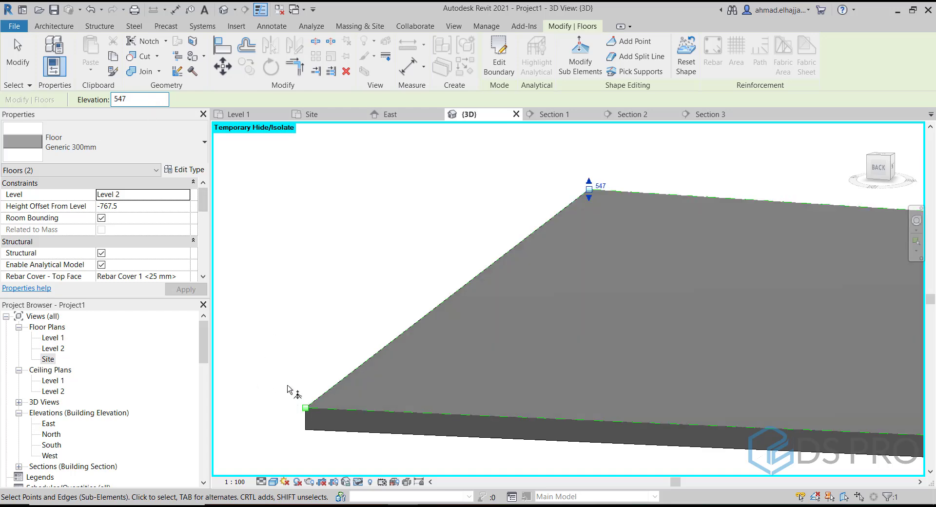
# Set the elevation of the slab's near corner point at the pier end to 497 mm.
pyautogui.click(305, 408)
pyautogui.click(107, 99)
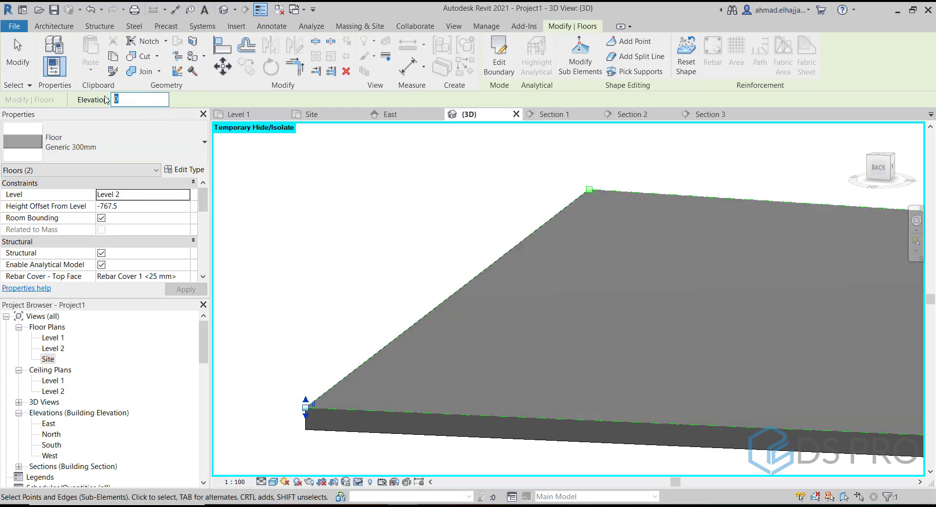
pyautogui.write('497')
pyautogui.press('Return')
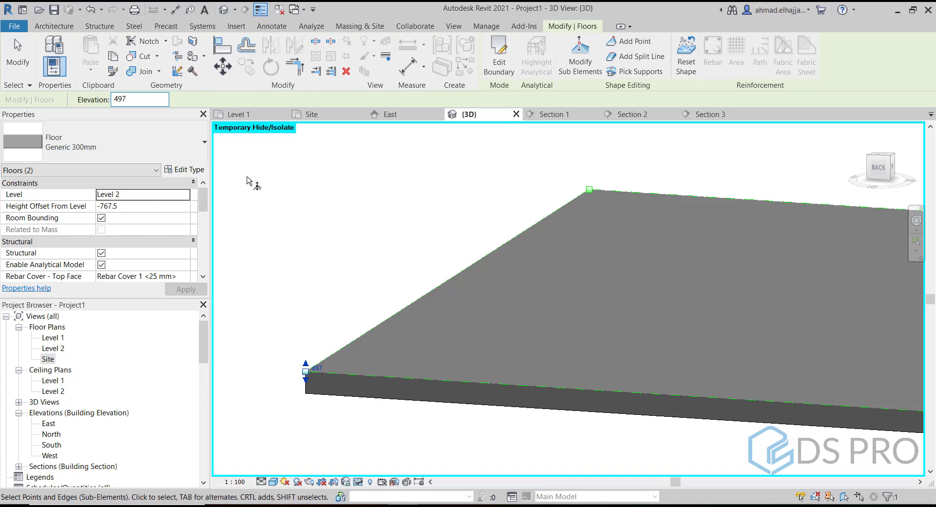
# Finish editing the slab's shape and reset the temporary isolation in the 3D view.
pyautogui.click(340, 283)
pyautogui.click(359, 481)
pyautogui.click(372, 469)
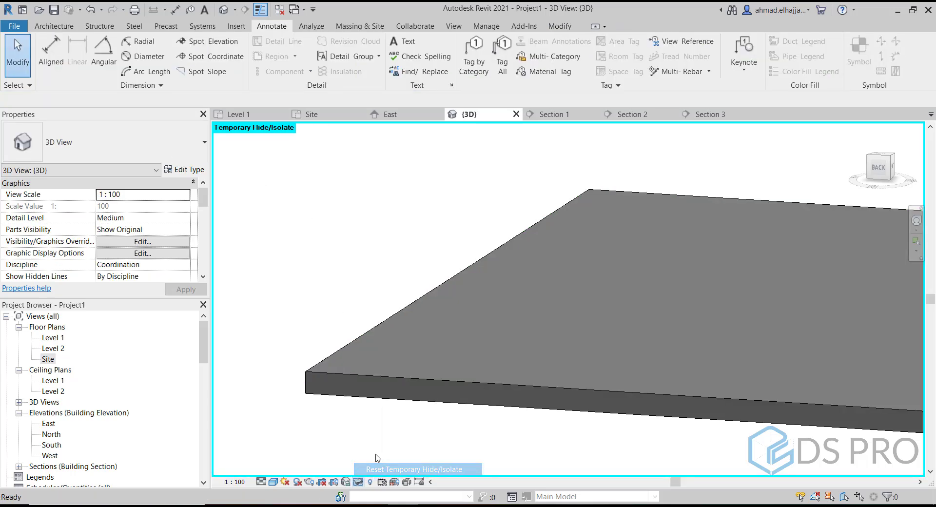
# Examine from the side how the reshaped slab sits over the girders between the pier head and the abutment.
pyautogui.click(511, 392)
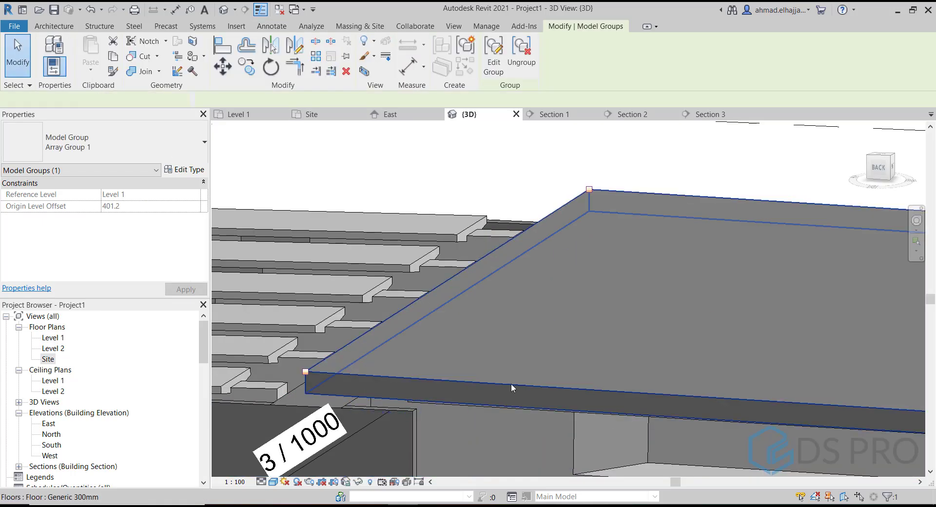
pyautogui.click(511, 384)
pyautogui.keyDown('shift'); pyautogui.moveTo(511, 384); pyautogui.dragTo(380, 374, button='middle'); pyautogui.keyUp('shift')
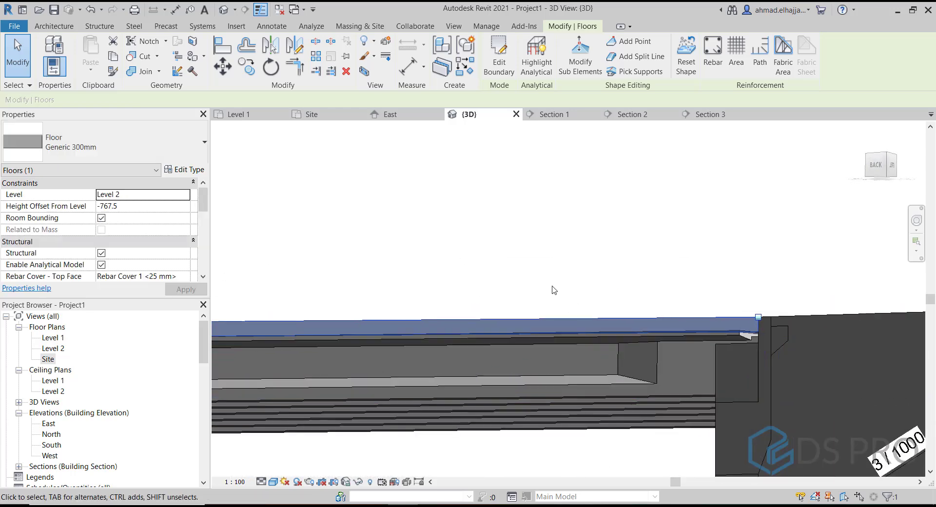
pyautogui.keyDown('shift'); pyautogui.moveTo(554, 288); pyautogui.dragTo(723, 310, button='middle'); pyautogui.keyUp('shift')
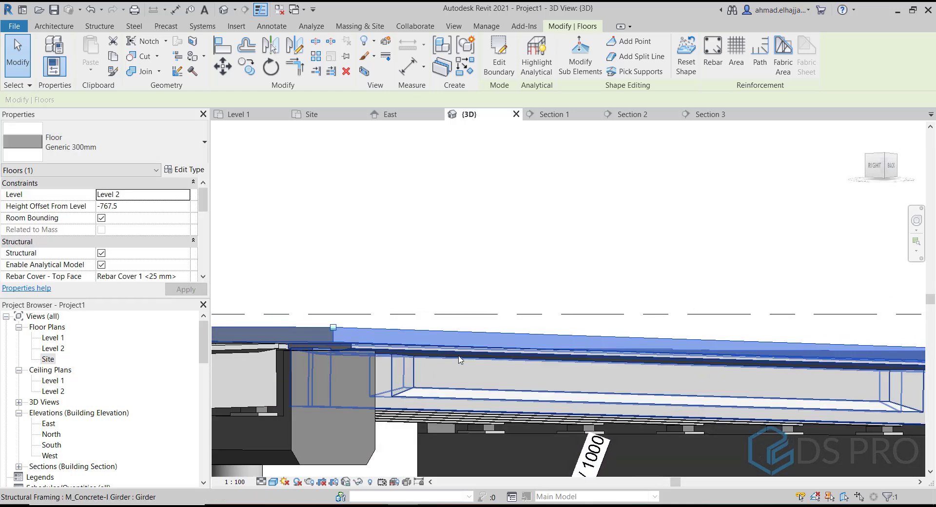
pyautogui.click(460, 359)
pyautogui.keyDown('shift'); pyautogui.moveTo(459, 360); pyautogui.dragTo(606, 390, button='middle'); pyautogui.keyUp('shift')
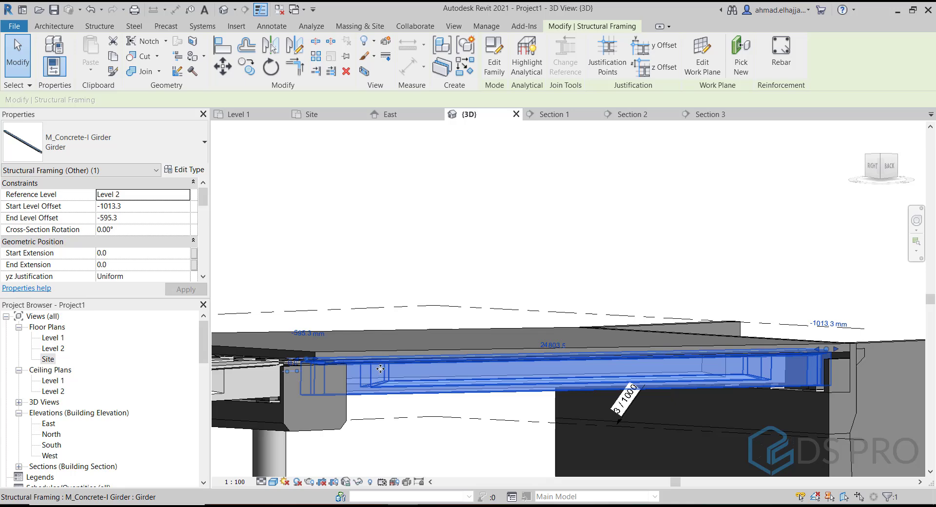
pyautogui.press('Escape')
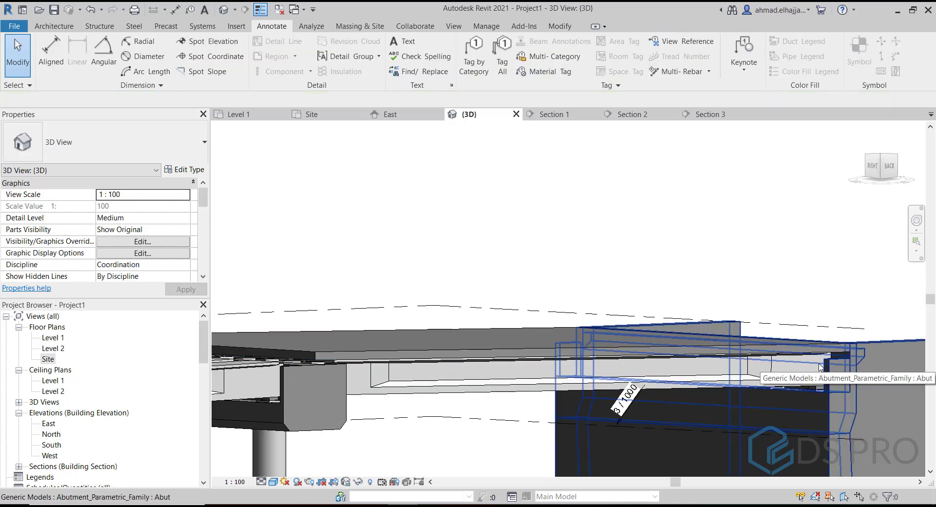
# Open Section 3 from the Site plan and examine the deck slab's top edge against the detail lines at the pier end.
pyautogui.moveTo(424, 345); pyautogui.dragTo(590, 315, button='middle')
pyautogui.scroll(2, 518, 344)
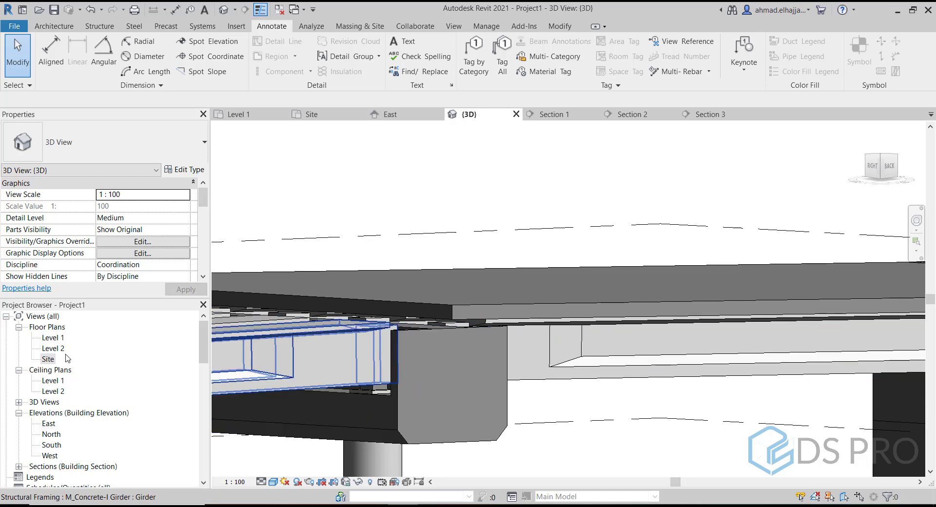
pyautogui.doubleClick(48, 359)
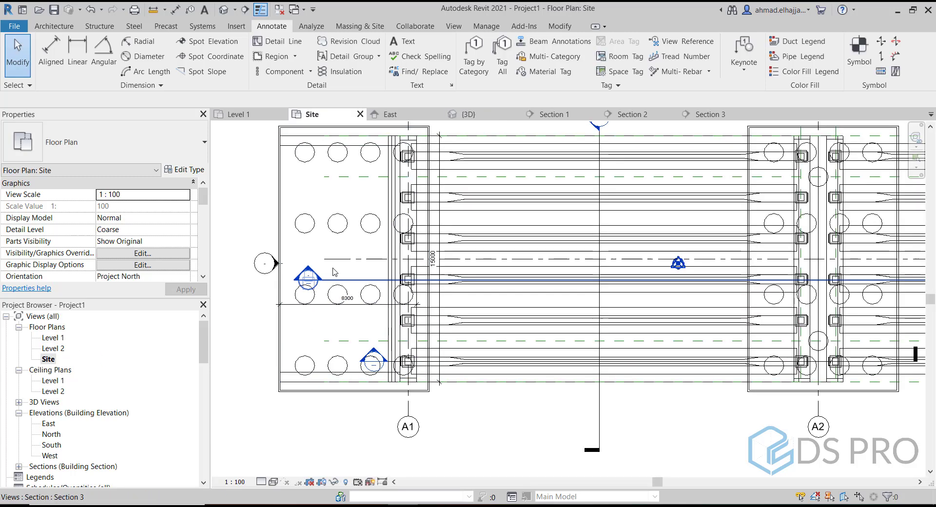
pyautogui.click(349, 280)
pyautogui.rightClick(349, 280)
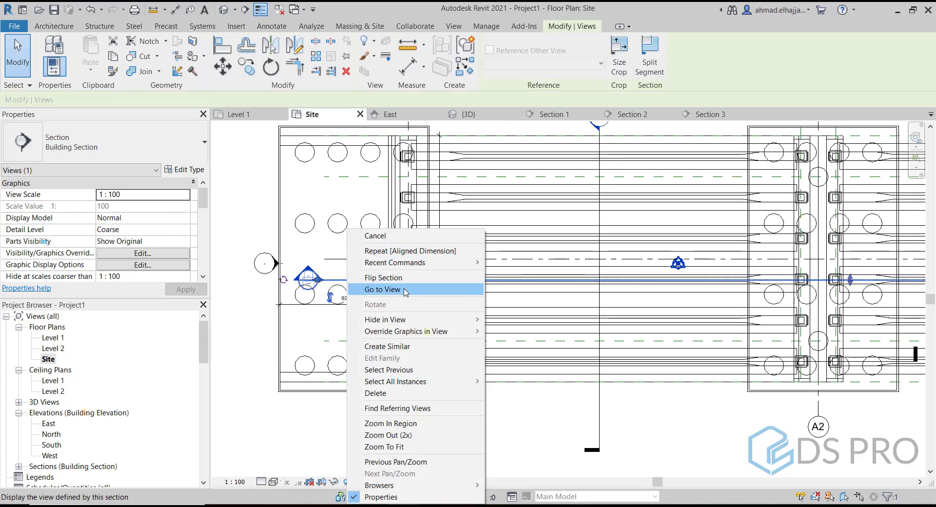
pyautogui.click(383, 289)
pyautogui.scroll(-2, 526, 281)
pyautogui.moveTo(498, 319); pyautogui.dragTo(734, 312, button='middle')
pyautogui.scroll(6, 841, 277)
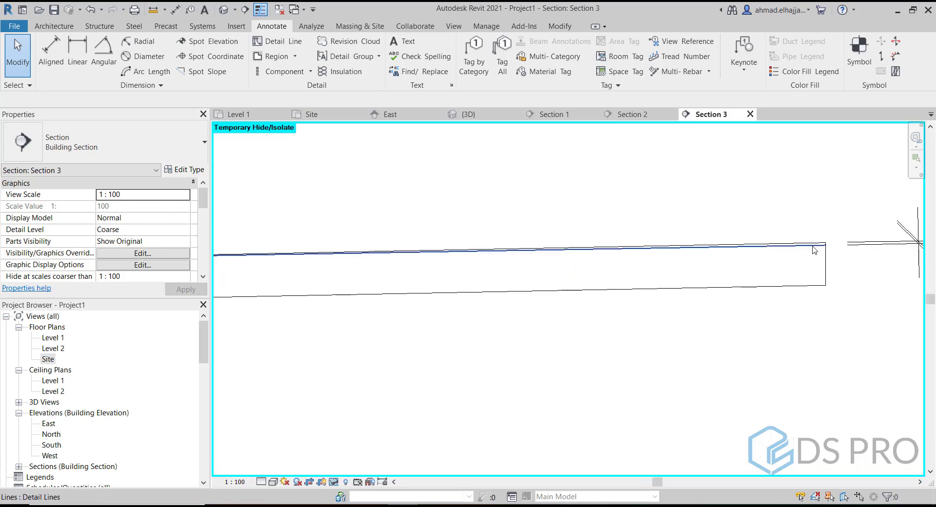
pyautogui.click(761, 278)
pyautogui.moveTo(760, 277); pyautogui.dragTo(598, 287, button='middle')
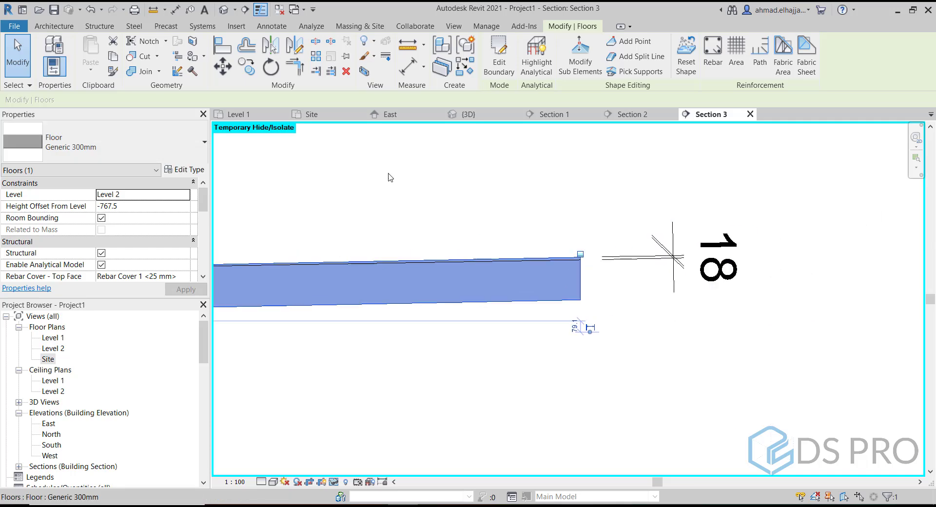
# Edit the deck slab's sub-elements in the 3D view, lowering its pier-end edge by 18 mm to an elevation of 504 mm.
pyautogui.click(224, 12)
pyautogui.click(464, 268)
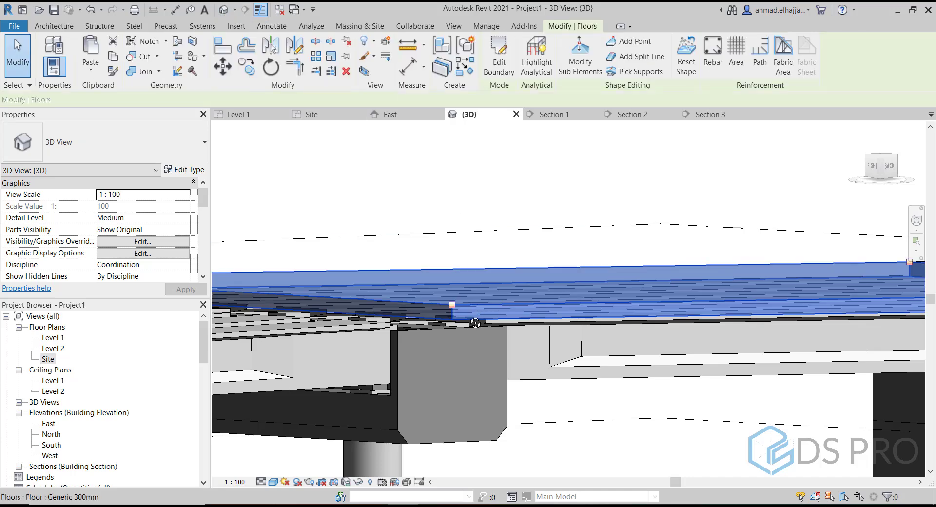
pyautogui.keyDown('shift'); pyautogui.moveTo(463, 268); pyautogui.dragTo(740, 234, button='middle'); pyautogui.keyUp('shift')
pyautogui.click(580, 53)
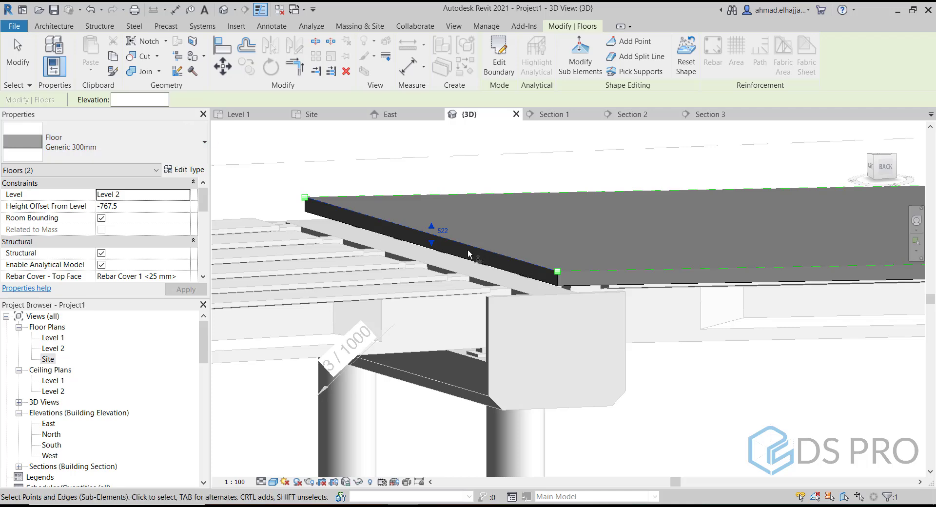
pyautogui.moveTo(433, 244); pyautogui.dragTo(433, 249)
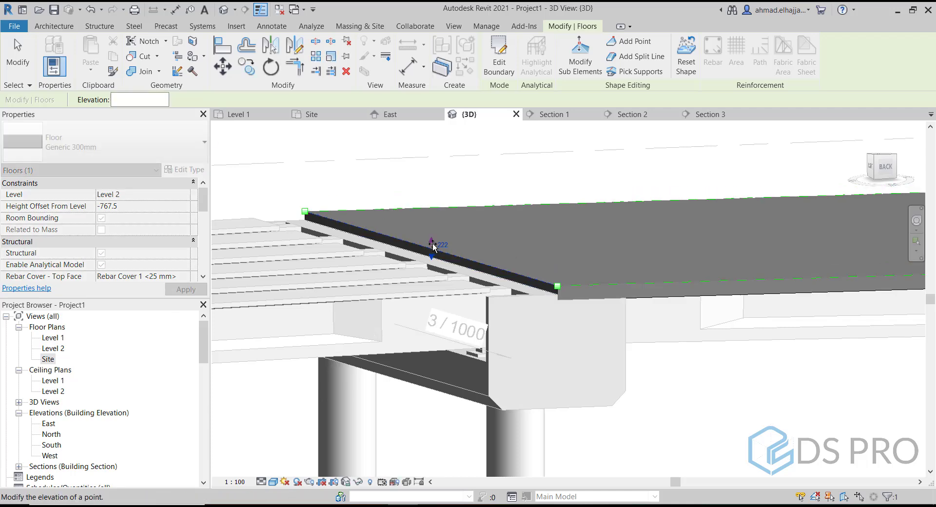
pyautogui.hotkey('ctrl', 'z')
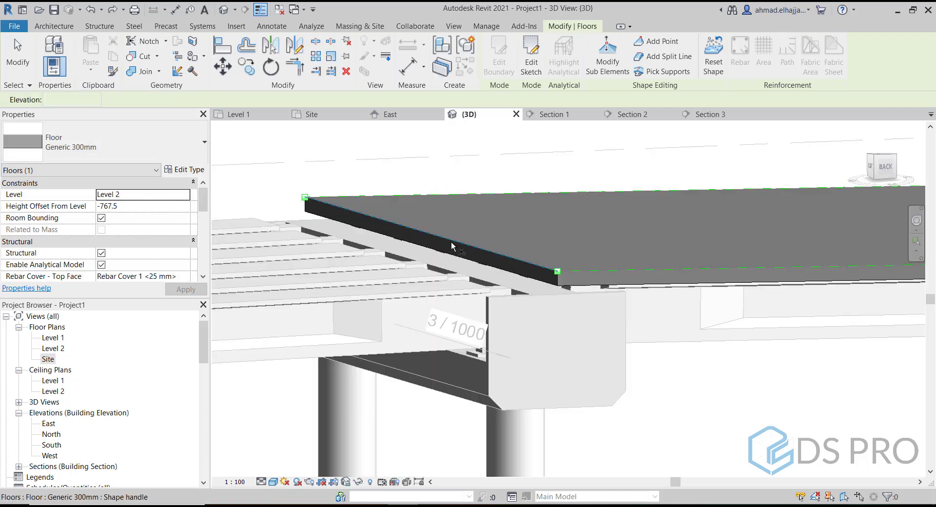
pyautogui.click(451, 242)
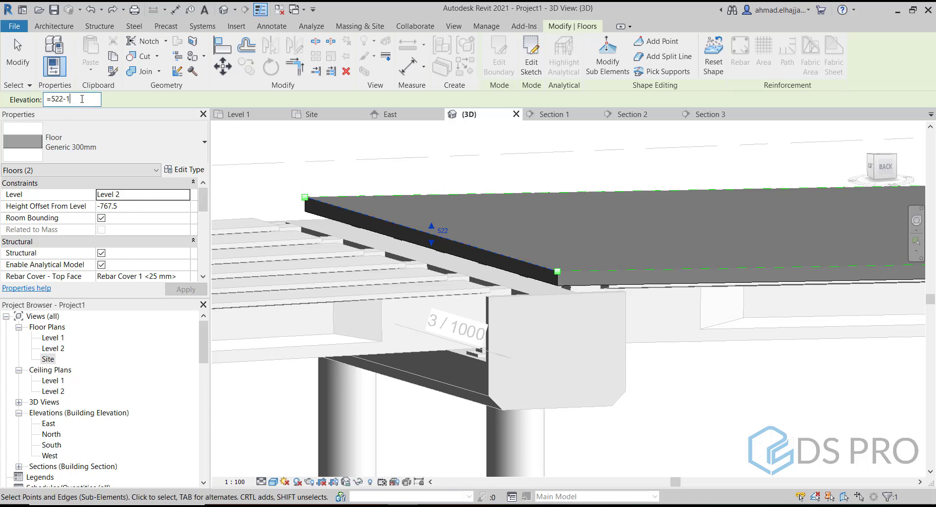
pyautogui.write('8')
pyautogui.press('Return')
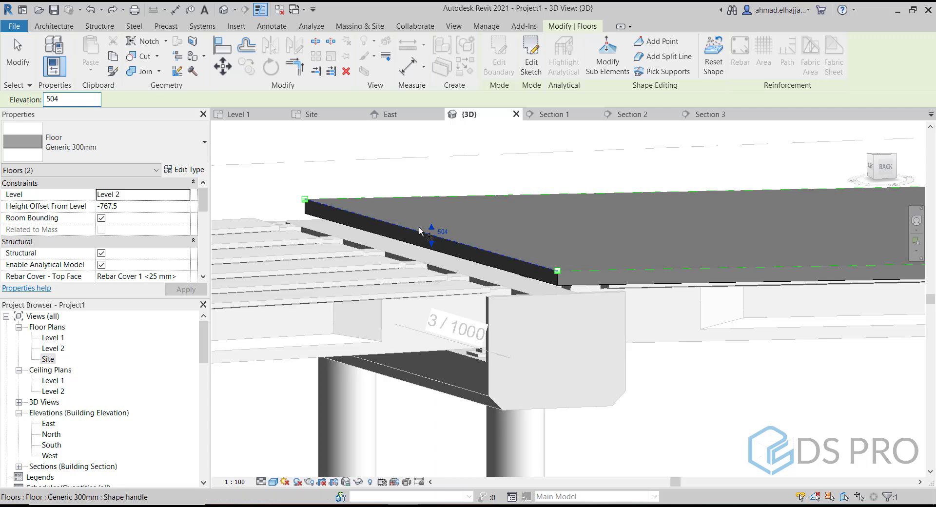
pyautogui.scroll(-1, 382, 159)
pyautogui.rightClick(380, 159)
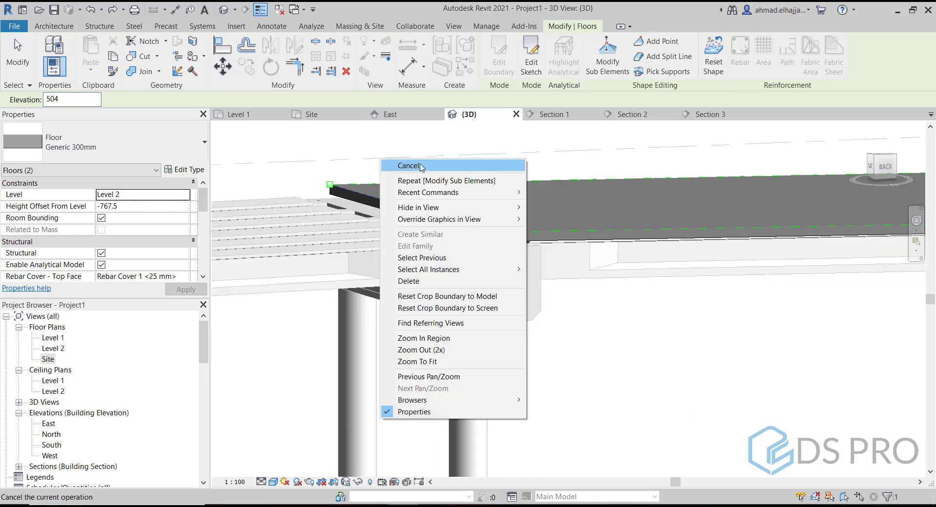
pyautogui.click(418, 165)
# Mirror a copy of the deck slab about grid A2 in the Site plan to cover the second span.
pyautogui.keyDown('shift'); pyautogui.moveTo(688, 320); pyautogui.dragTo(595, 254, button='middle'); pyautogui.keyUp('shift')
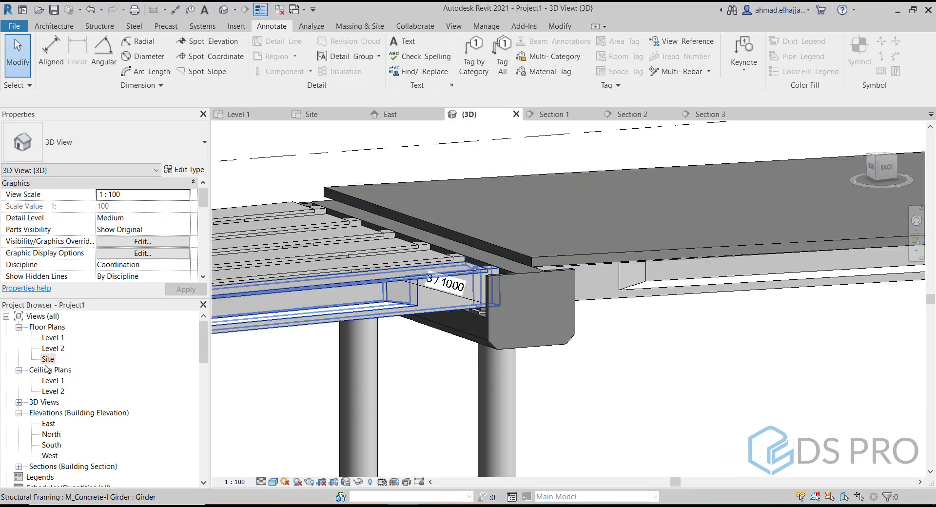
pyautogui.doubleClick(48, 358)
pyautogui.scroll(-2, 691, 400)
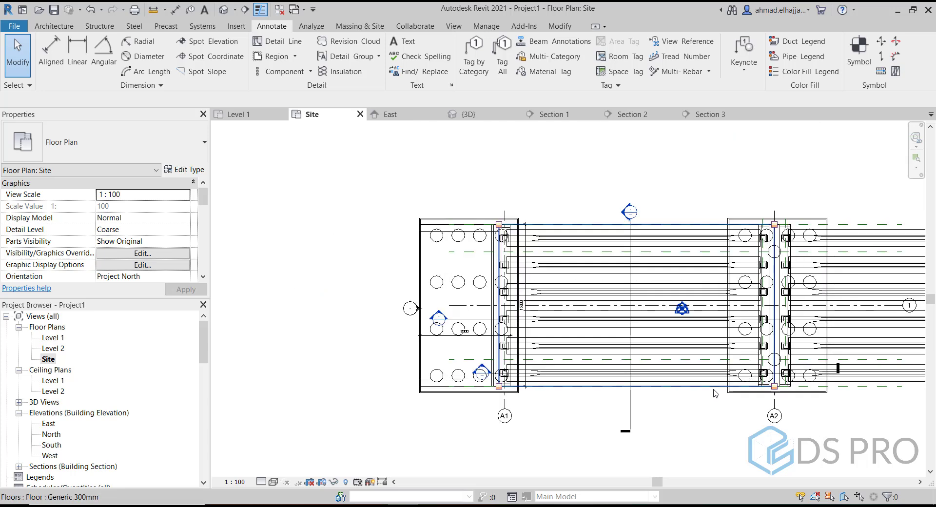
pyautogui.click(715, 393)
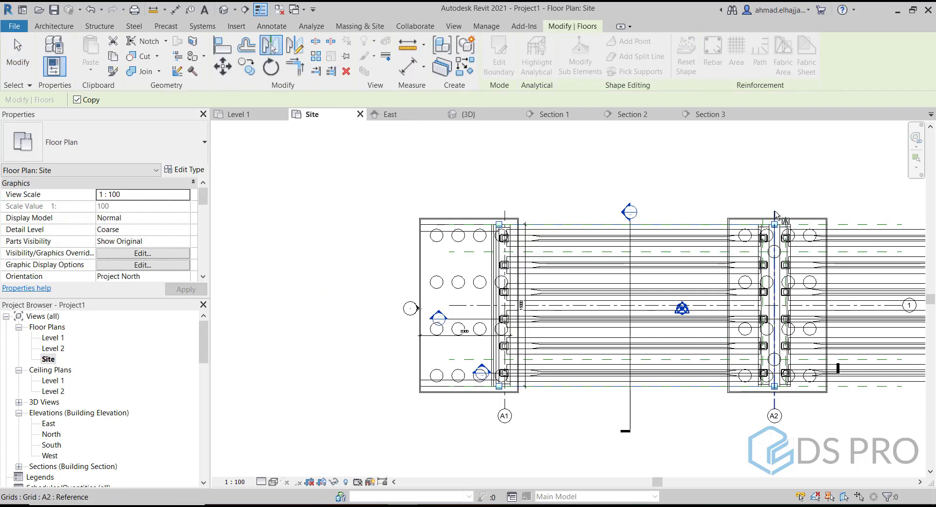
pyautogui.click(775, 214)
# Set Corbel_From_Top_Offset to 400 mm for the abutment at grid A1 in the 3D view.
pyautogui.click(224, 9)
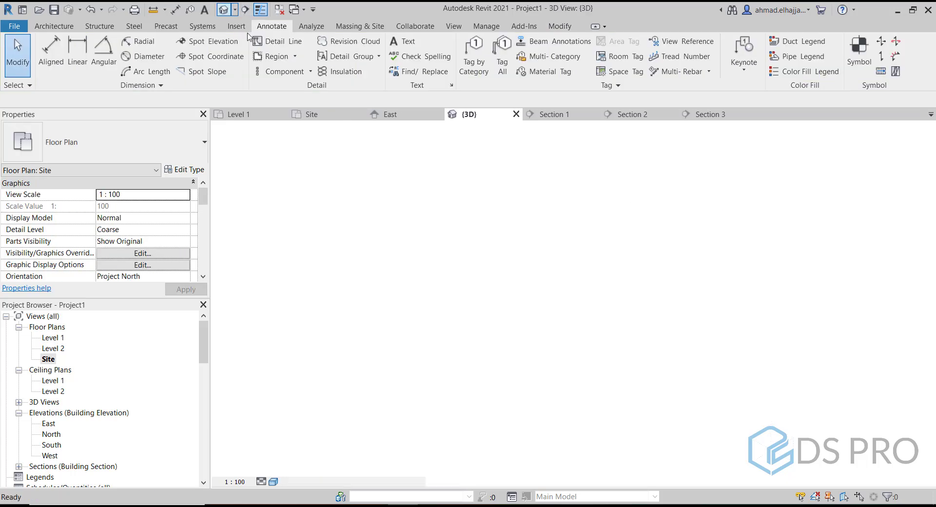
pyautogui.keyDown('shift'); pyautogui.moveTo(540, 291); pyautogui.dragTo(514, 264, button='middle'); pyautogui.keyUp('shift')
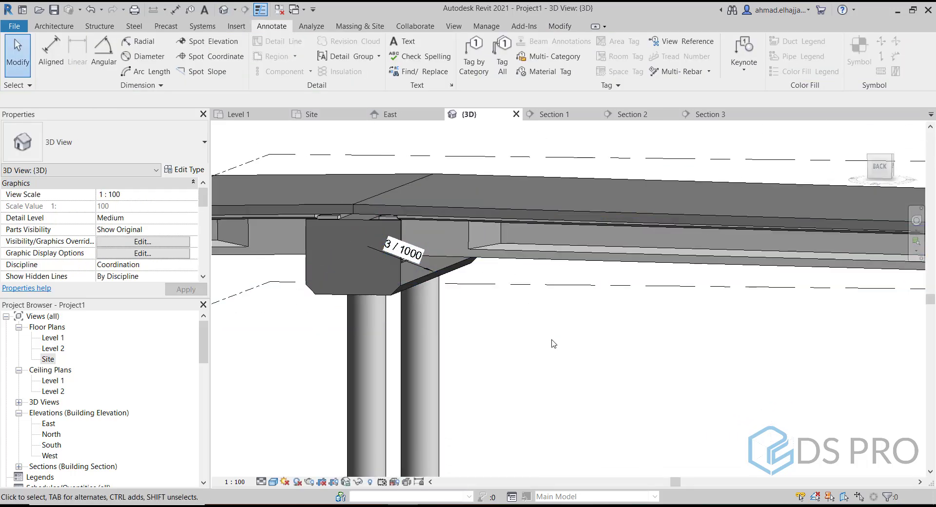
pyautogui.scroll(-3, 554, 344)
pyautogui.keyDown('shift'); pyautogui.moveTo(554, 398); pyautogui.dragTo(629, 356, button='middle'); pyautogui.keyUp('shift')
pyautogui.keyDown('shift'); pyautogui.moveTo(592, 428); pyautogui.dragTo(577, 385, button='middle'); pyautogui.keyUp('shift')
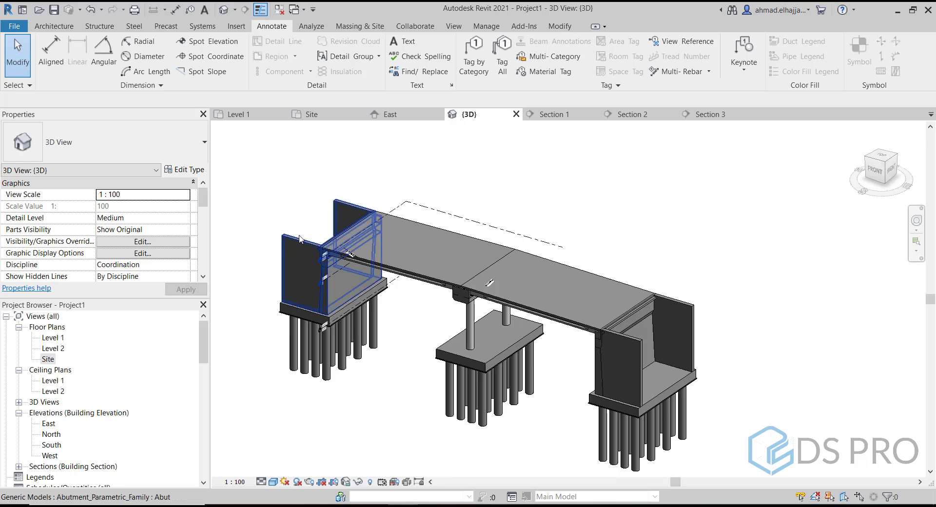
pyautogui.click(288, 242)
pyautogui.keyDown('shift'); pyautogui.moveTo(268, 244); pyautogui.dragTo(393, 264, button='middle'); pyautogui.keyUp('shift')
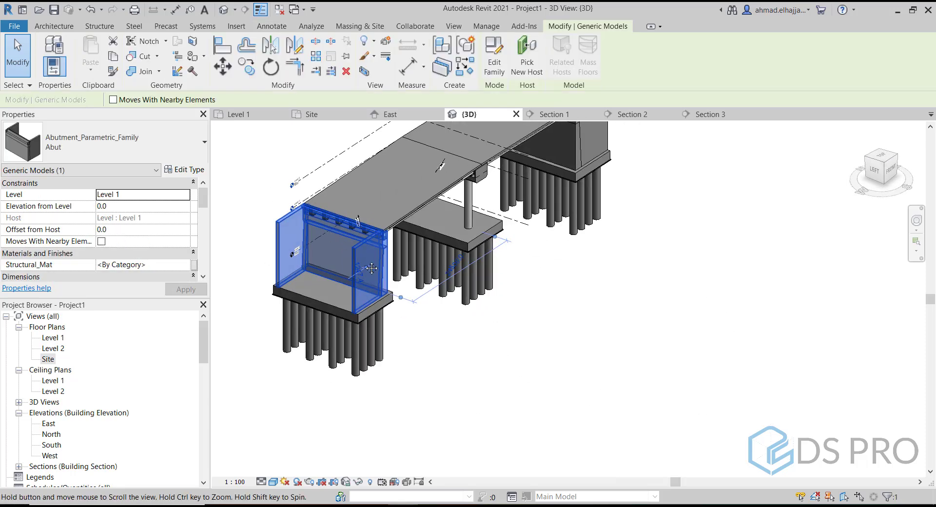
pyautogui.scroll(4, 393, 264)
pyautogui.scroll(3, 393, 263)
pyautogui.scroll(-4, 123, 248)
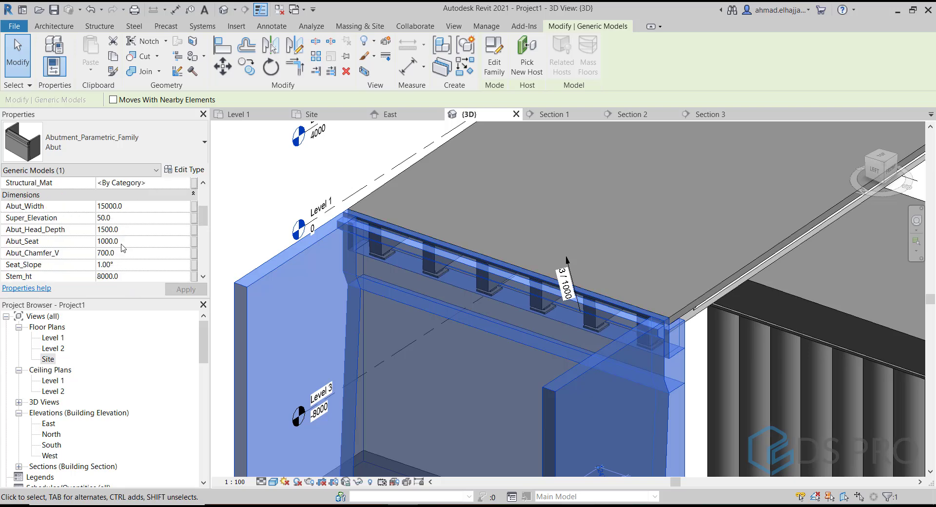
pyautogui.scroll(-1, 123, 247)
pyautogui.scroll(-5, 123, 247)
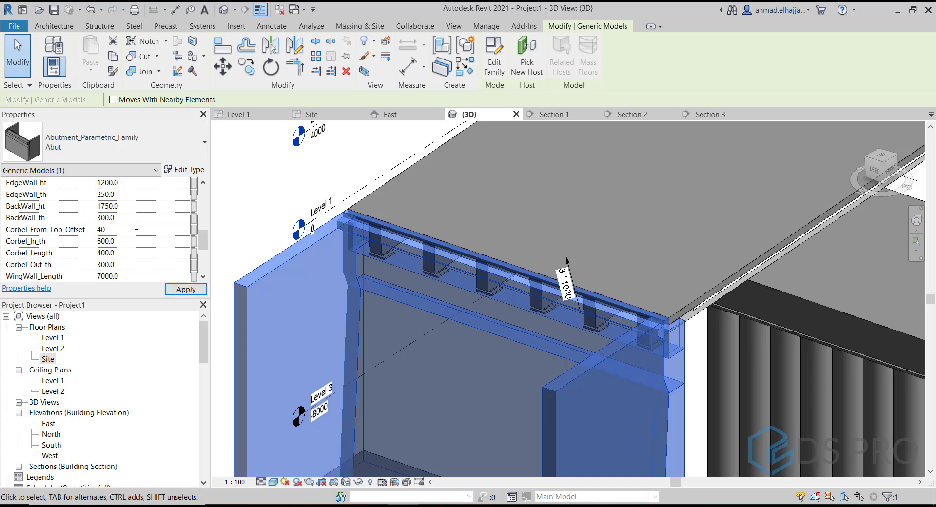
pyautogui.click(184, 290)
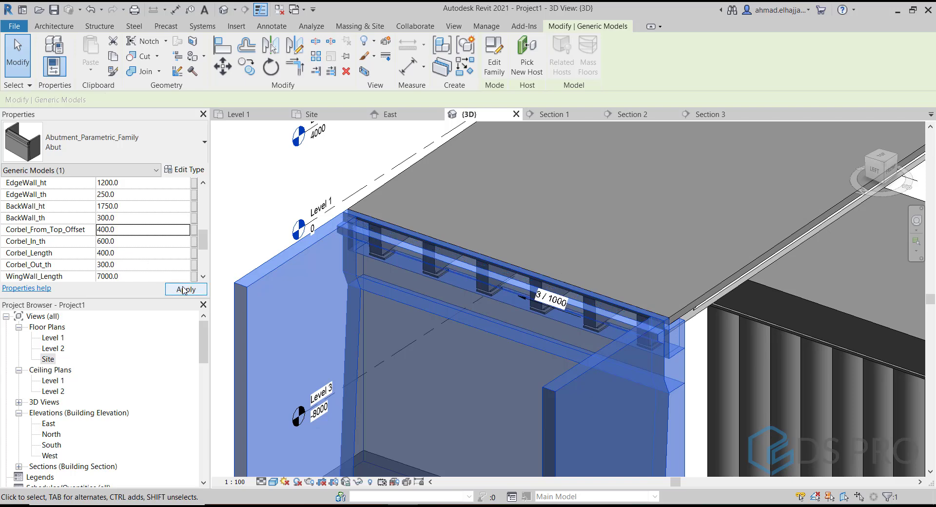
pyautogui.press('Escape')
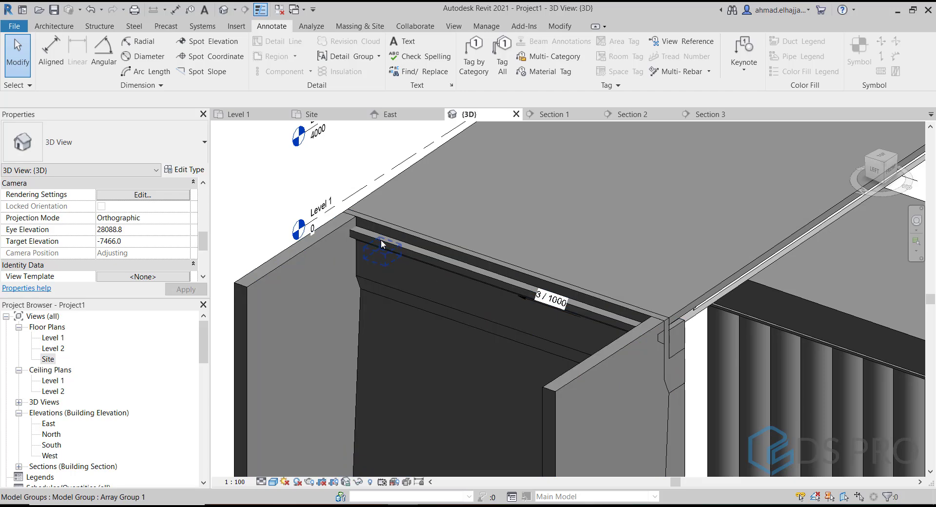
# Sketch a rectangular Generic 300mm structural floor boundary about 13.8 m long in the Site plan, behind the A1 abutment's backwall between its wing walls.
pyautogui.doubleClick(48, 359)
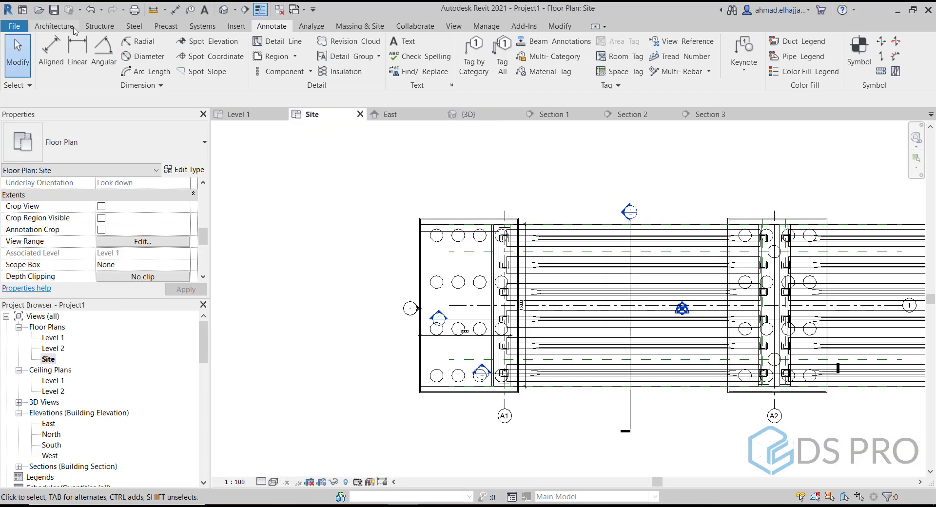
pyautogui.click(101, 27)
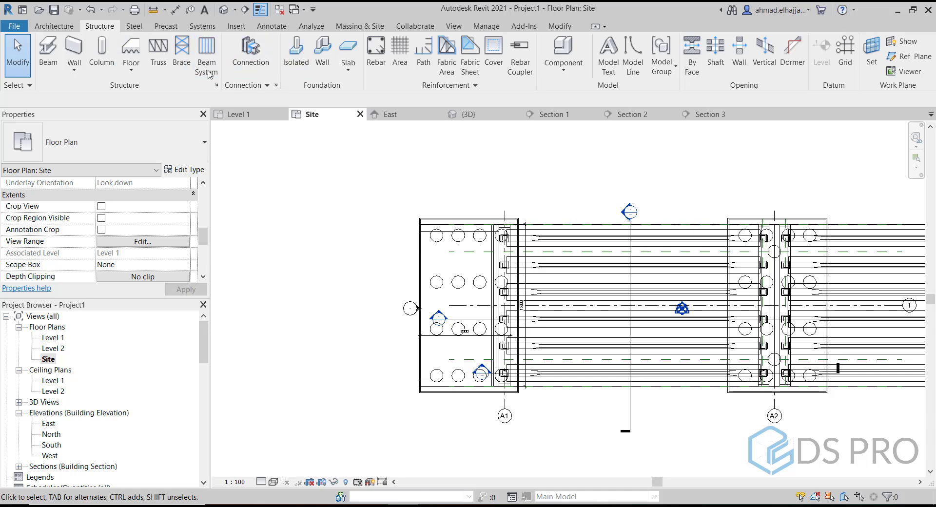
pyautogui.click(130, 68)
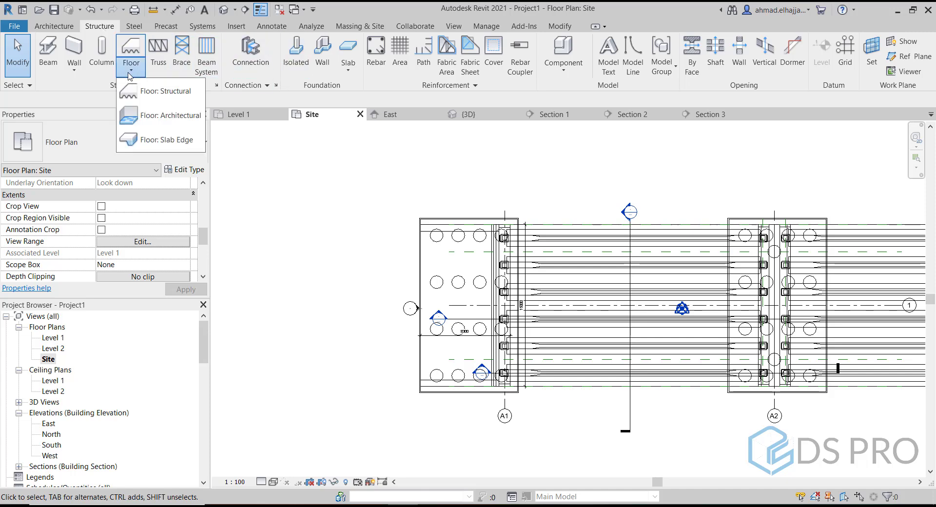
pyautogui.click(163, 100)
pyautogui.click(600, 44)
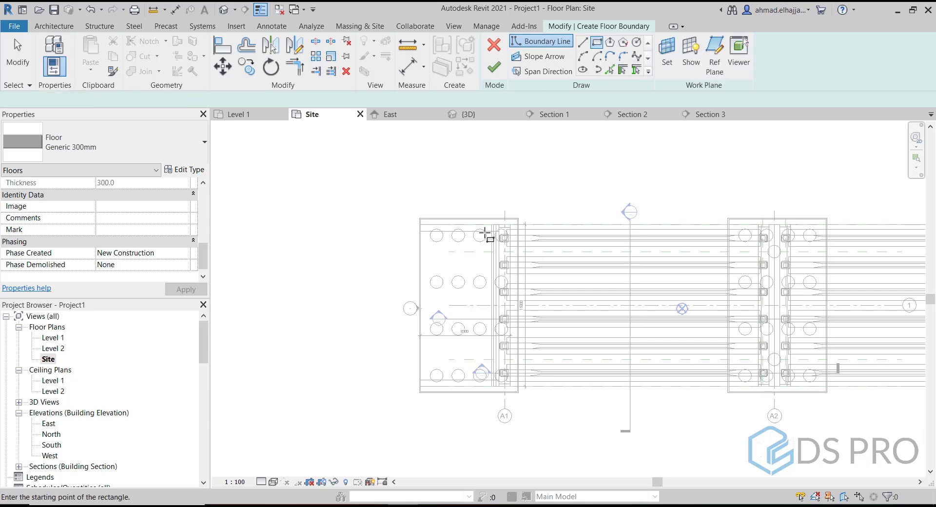
pyautogui.scroll(8, 485, 234)
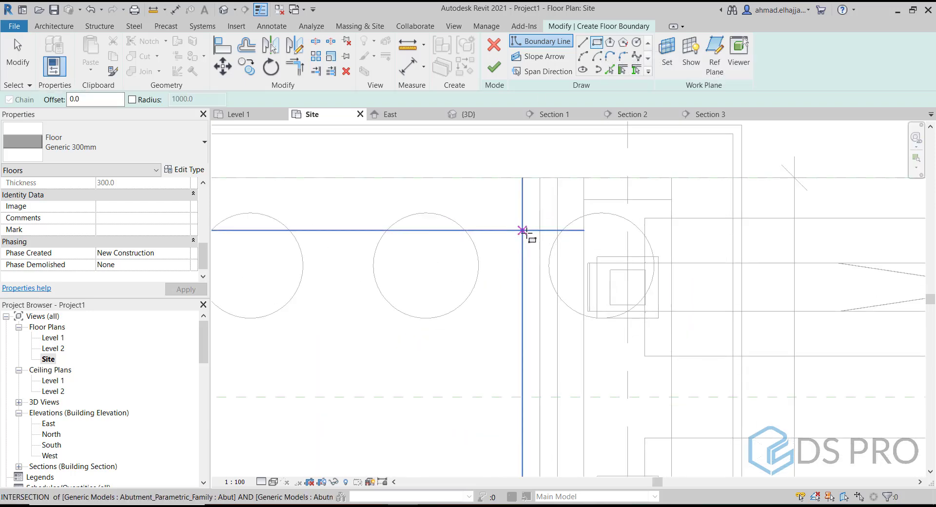
pyautogui.click(557, 230)
pyautogui.scroll(-5, 478, 287)
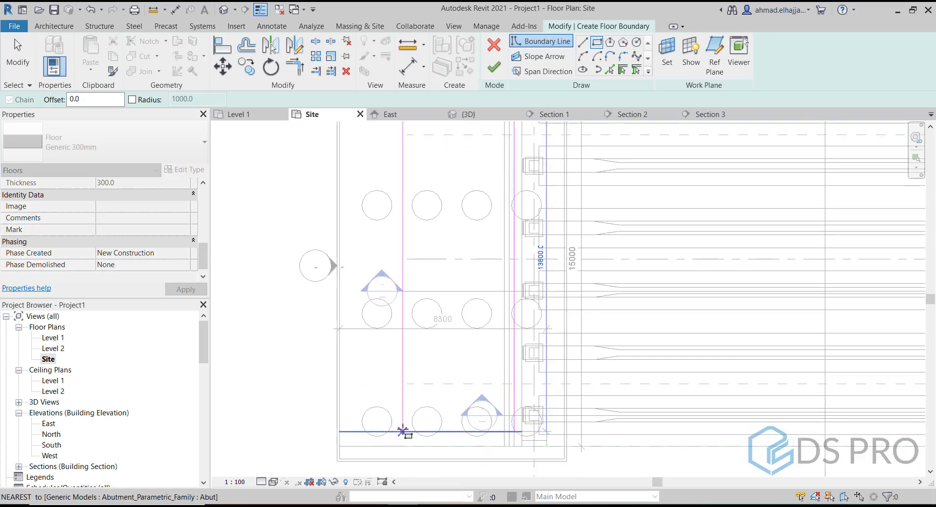
pyautogui.click(403, 431)
pyautogui.press('Escape')
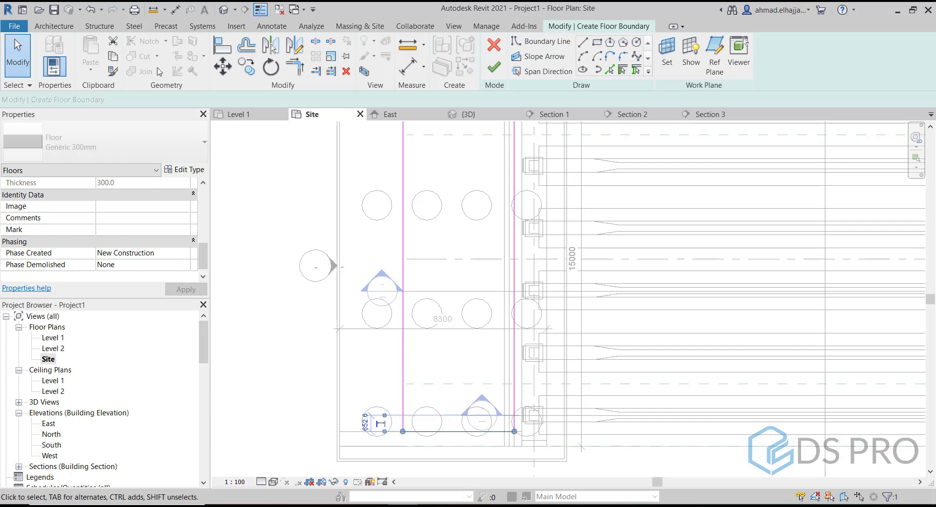
# Move both short edges of the floor boundary inward from the wing walls, shifting the upper edge in plan by 50 mm.
pyautogui.click(223, 68)
pyautogui.click(257, 332)
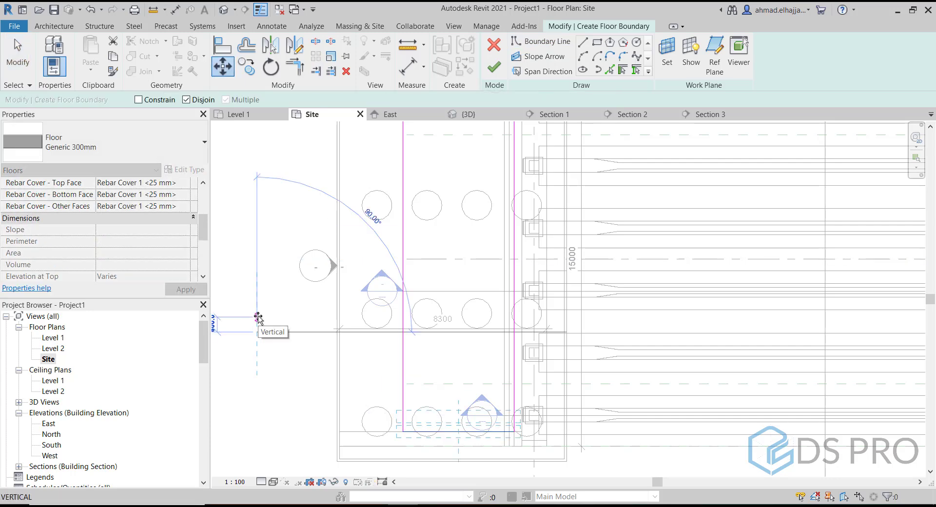
pyautogui.press('Return')
pyautogui.moveTo(468, 208); pyautogui.dragTo(459, 340, button='middle')
pyautogui.click(222, 68)
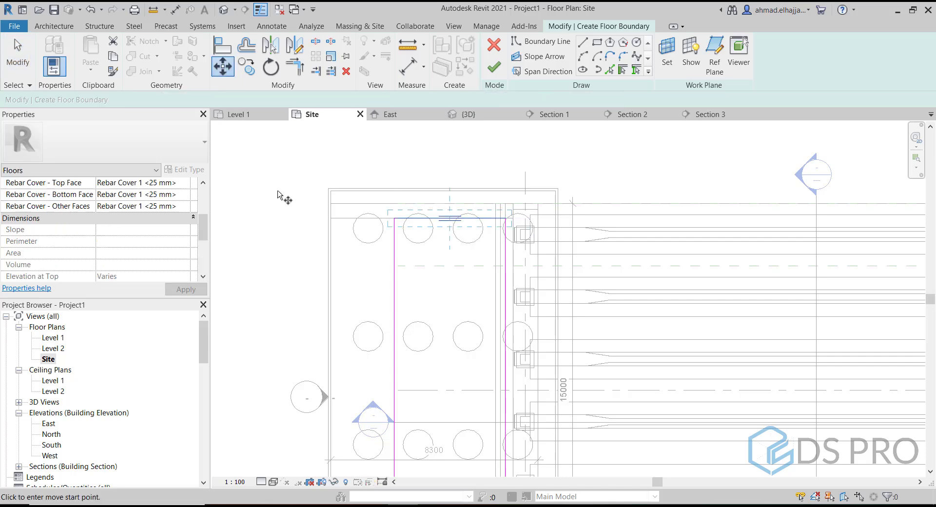
pyautogui.click(278, 179)
pyautogui.write('50')
pyautogui.press('Return')
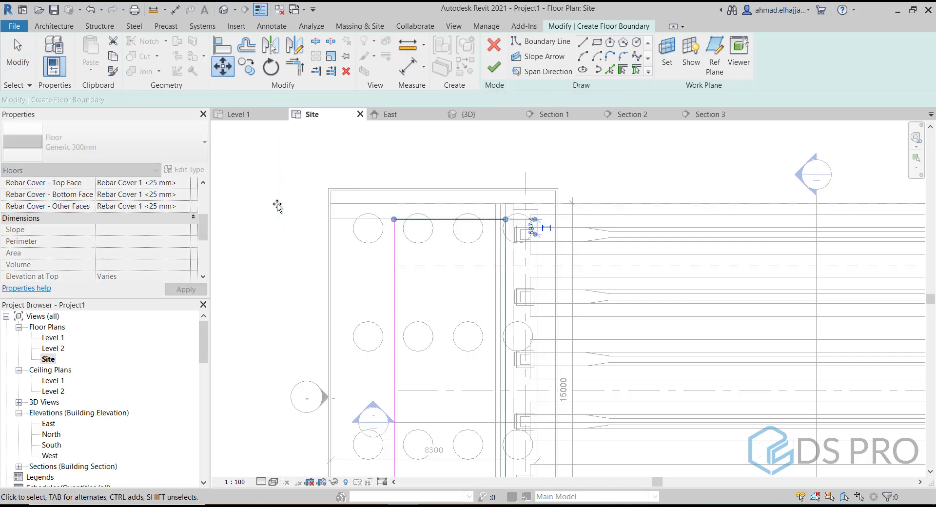
# Set the floor boundary's width, measured perpendicular to the backwall, to 4500 mm.
pyautogui.click(378, 255)
pyautogui.click(394, 264)
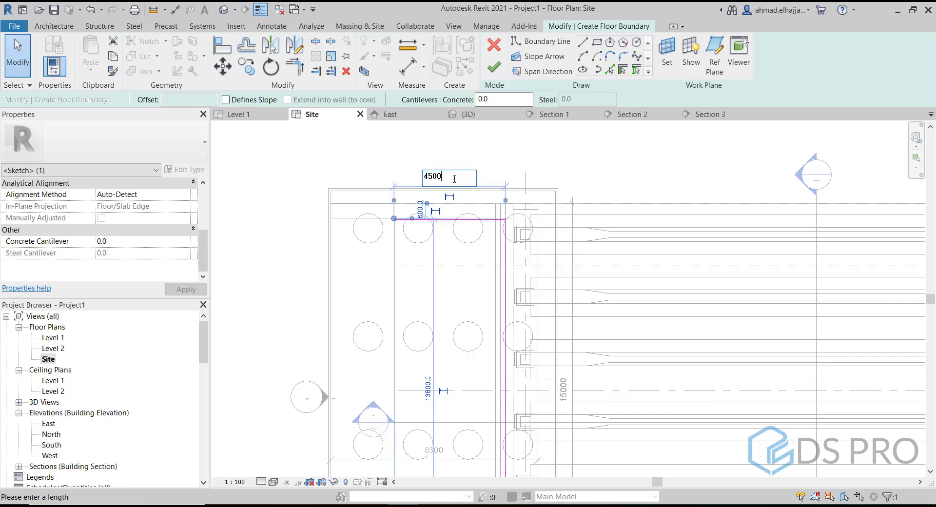
pyautogui.press('Return')
pyautogui.click(506, 270)
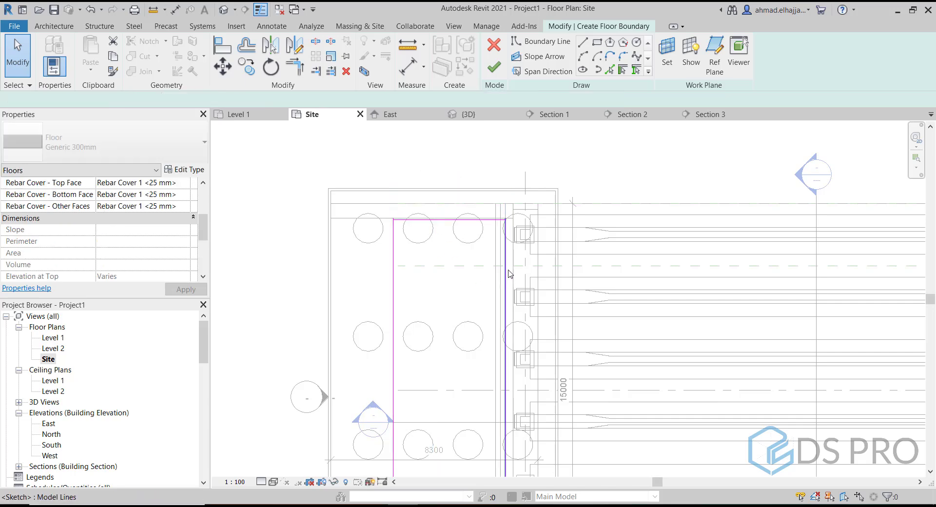
# Move the floor boundary's long edge beside the backwall 25 mm away from the backwall.
pyautogui.press('m')
pyautogui.press('v')
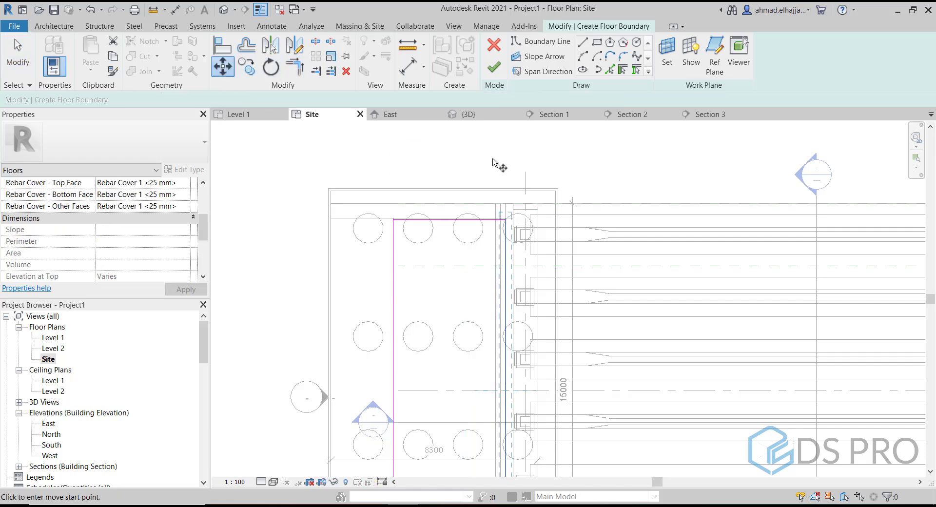
pyautogui.click(495, 163)
pyautogui.write('25')
pyautogui.press('Return')
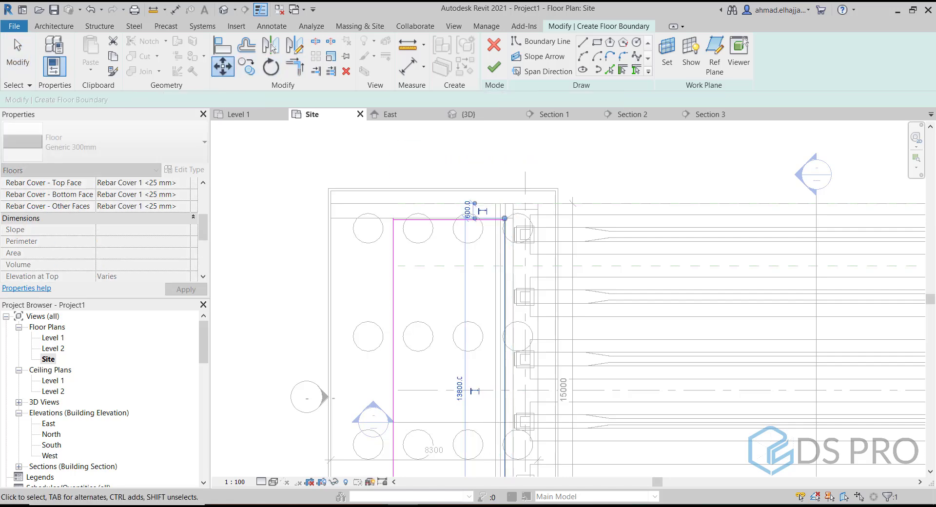
pyautogui.press('Escape')
# Trim the floor boundary lines into closed corners at both ends of the shifted backwall-side edge.
pyautogui.click(495, 69)
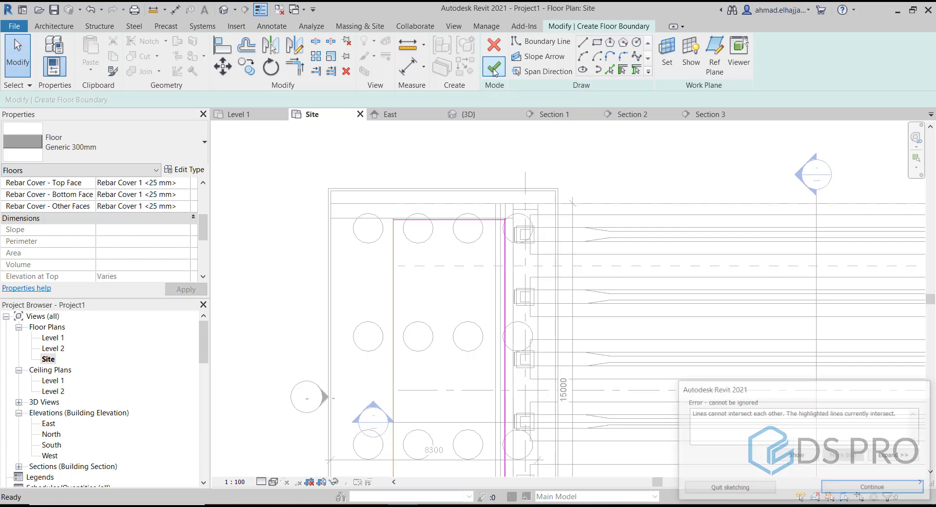
pyautogui.click(860, 489)
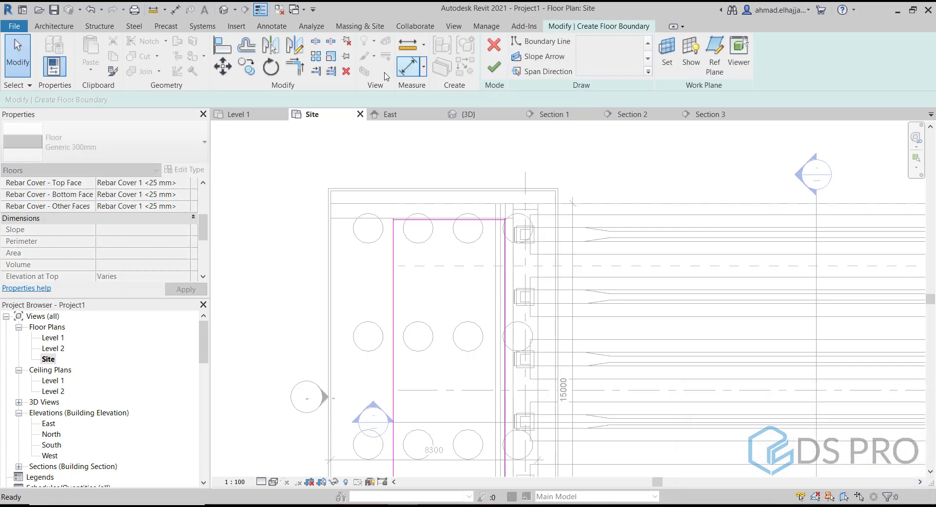
pyautogui.click(295, 66)
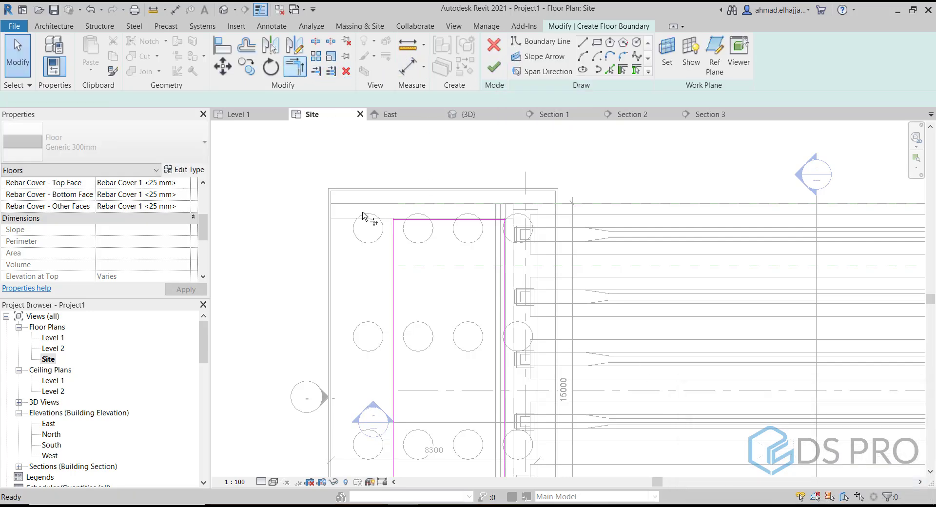
pyautogui.click(394, 265)
pyautogui.click(473, 219)
pyautogui.click(506, 236)
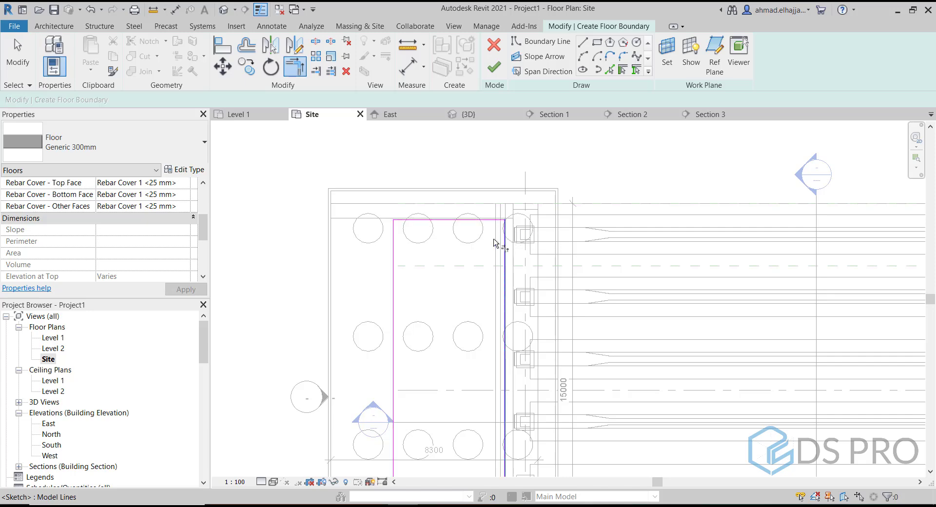
pyautogui.scroll(-2, 504, 280)
pyautogui.moveTo(512, 285); pyautogui.dragTo(487, 161, button='middle')
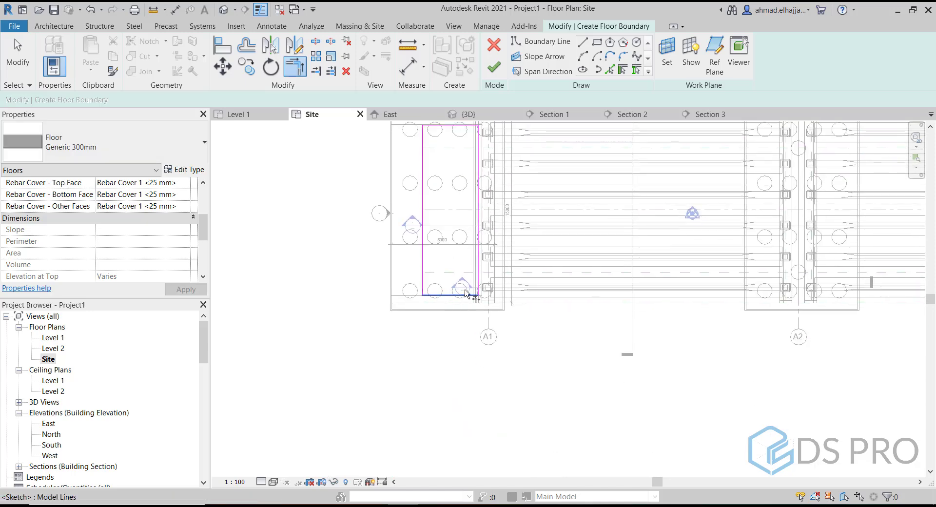
# Assign the structural floor's span direction from its upper short edge in plan and finish the floor sketch.
pyautogui.click(494, 69)
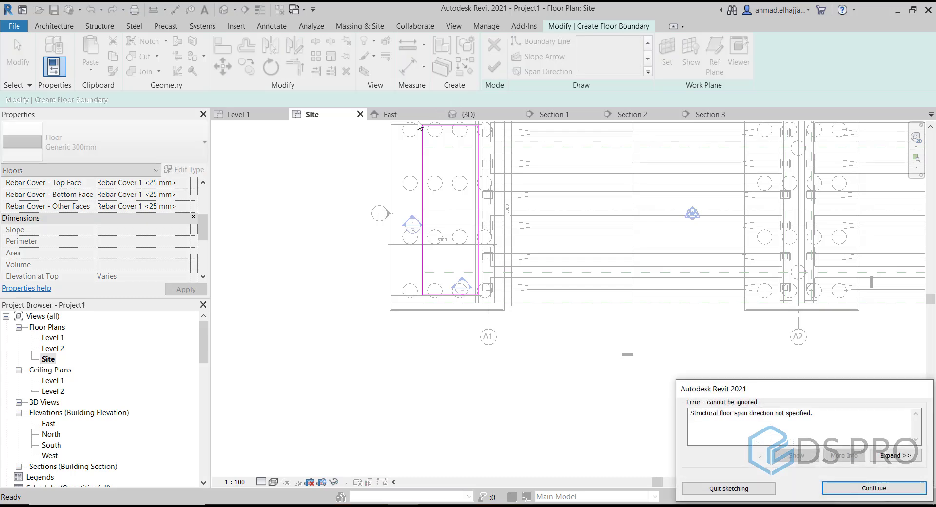
pyautogui.click(874, 487)
pyautogui.scroll(5, 431, 302)
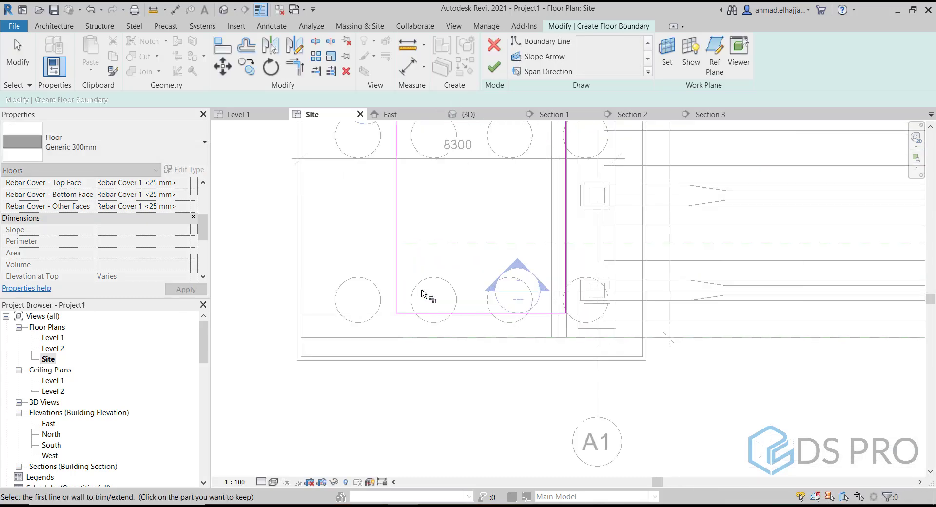
pyautogui.moveTo(456, 207); pyautogui.dragTo(406, 475, button='middle')
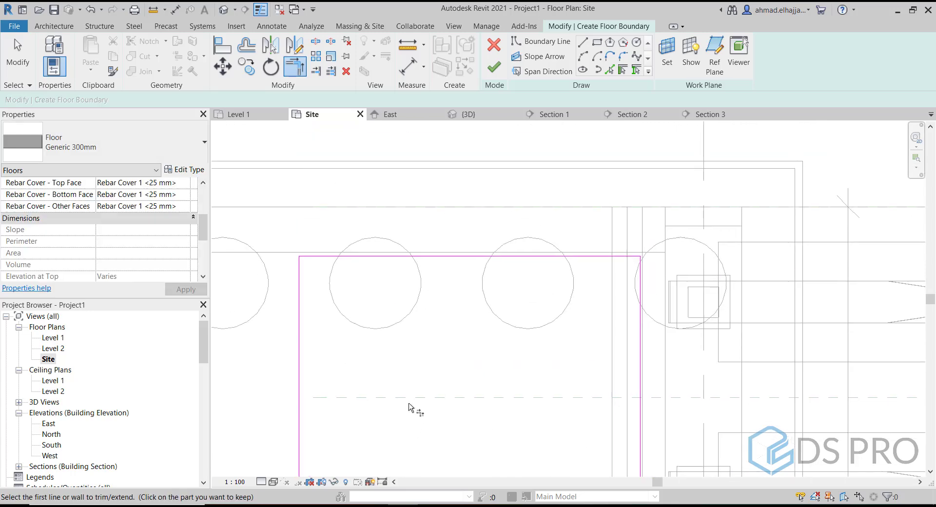
pyautogui.scroll(-2, 409, 407)
pyautogui.press('Escape')
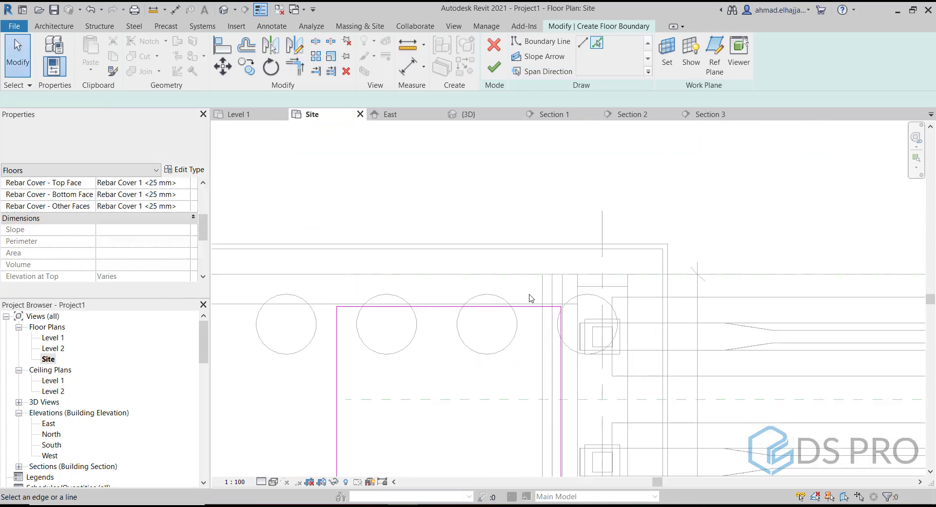
pyautogui.scroll(-3, 432, 299)
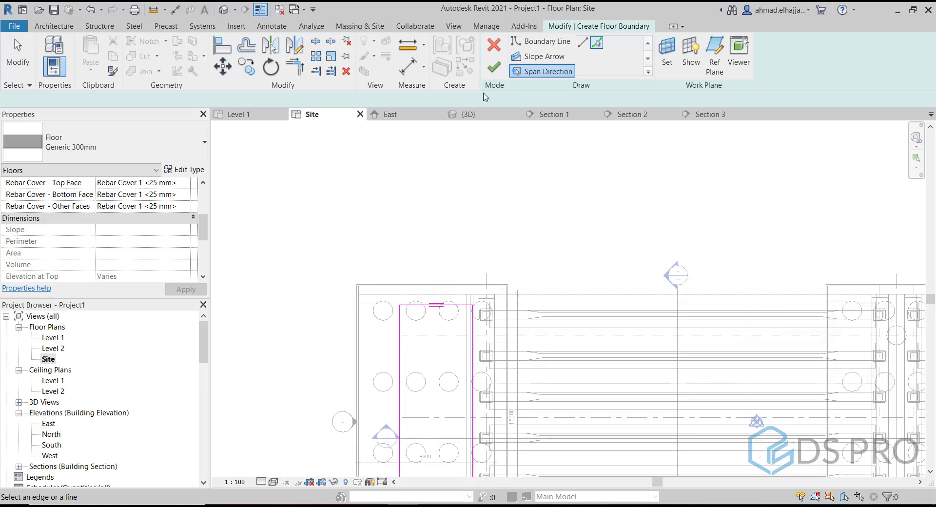
pyautogui.click(493, 69)
# Open the Section 3 view from its section line and reset its temporary hide/isolate.
pyautogui.moveTo(383, 278); pyautogui.dragTo(465, 147, button='middle')
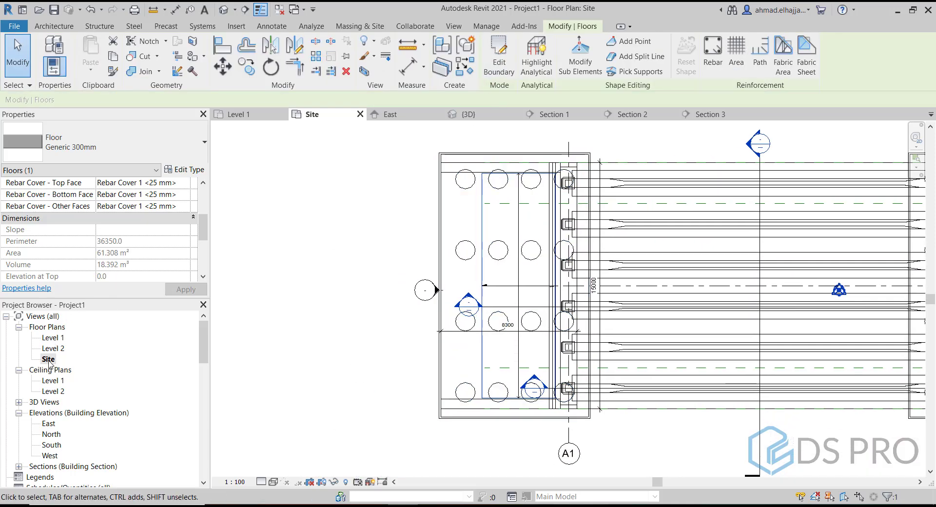
pyautogui.click(502, 307)
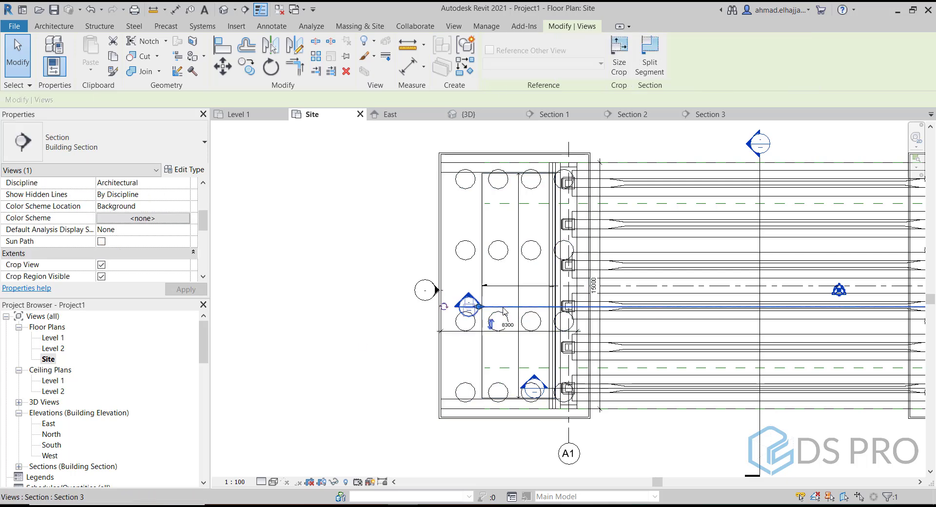
pyautogui.rightClick(505, 306)
pyautogui.click(554, 93)
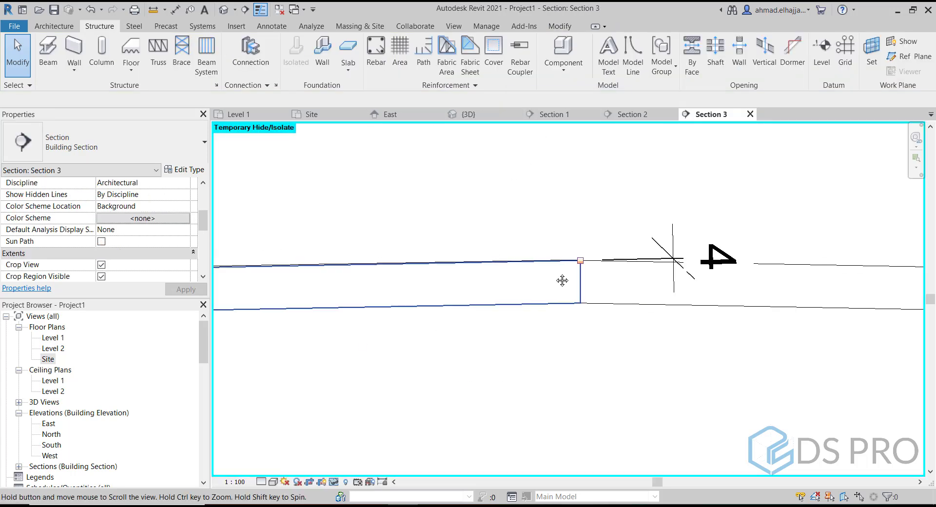
pyautogui.scroll(-2, 535, 321)
pyautogui.moveTo(535, 327); pyautogui.dragTo(919, 308, button='middle')
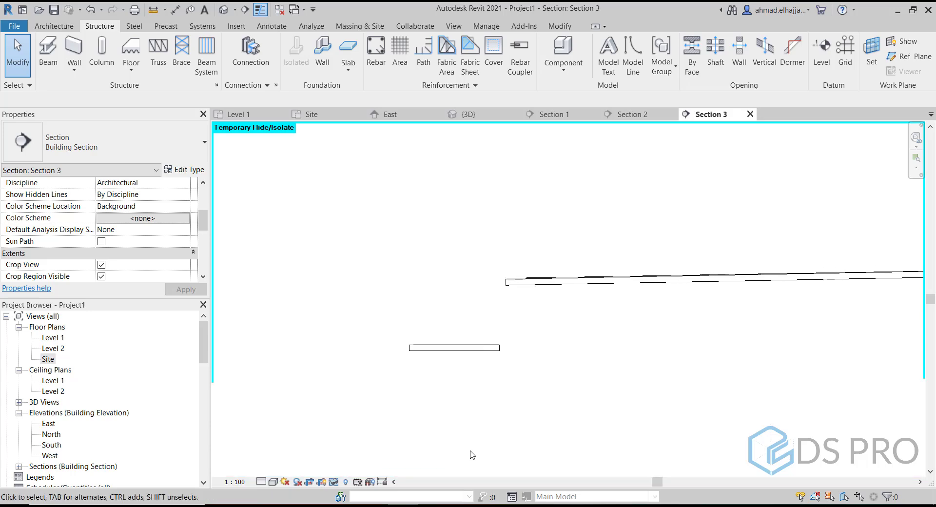
pyautogui.click(338, 484)
pyautogui.click(341, 470)
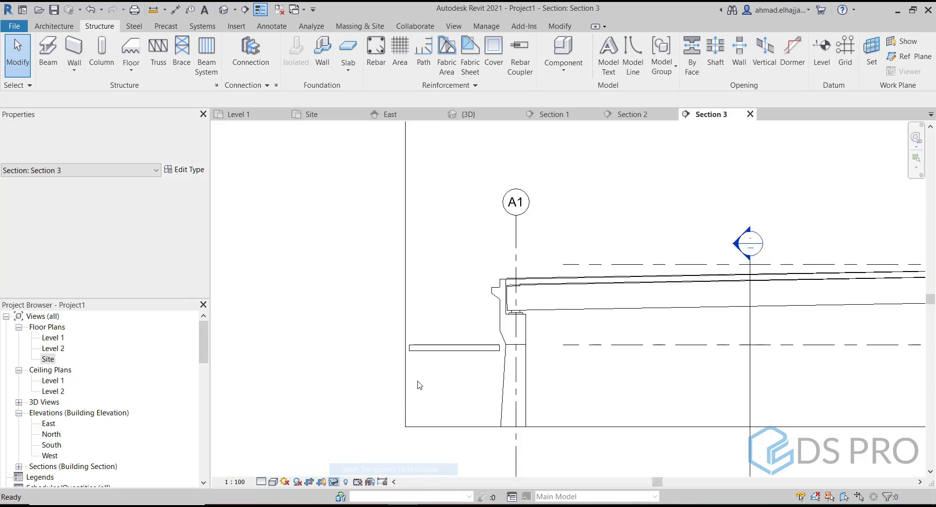
# Move the approach slab up from its lower corner at the backwall so that it rests on the abutment corbel.
pyautogui.click(458, 342)
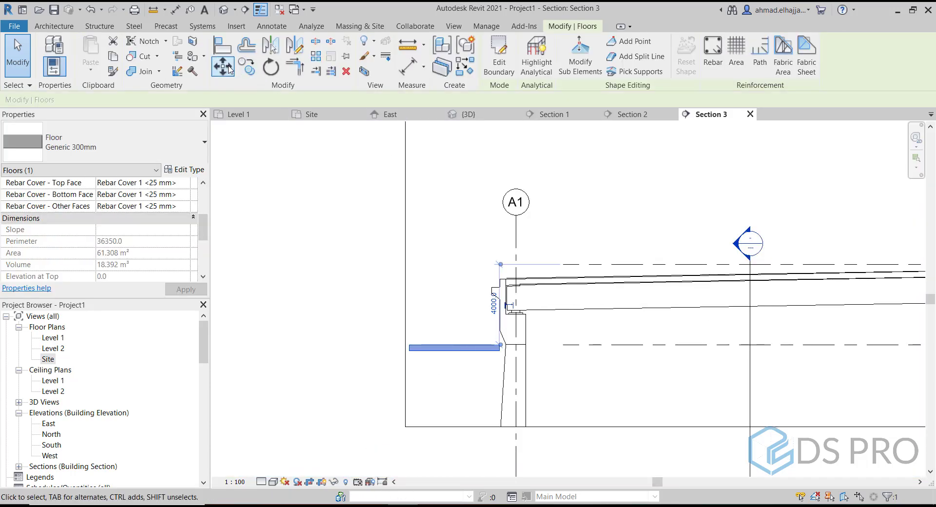
pyautogui.scroll(2, 502, 356)
pyautogui.click(504, 359)
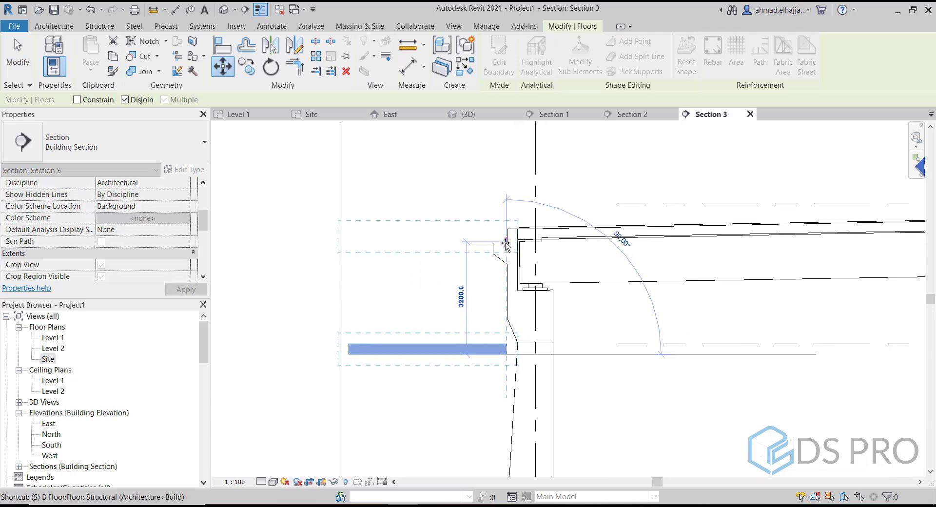
pyautogui.click(505, 244)
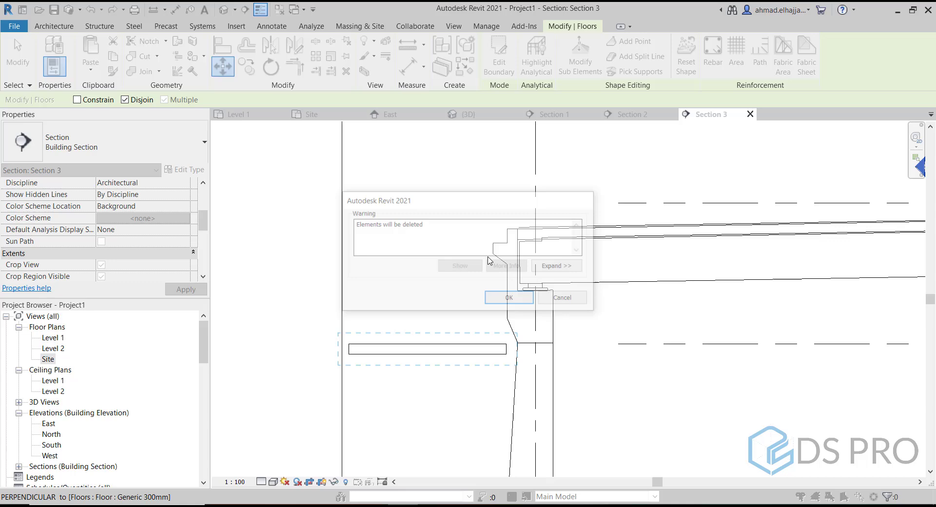
pyautogui.click(517, 299)
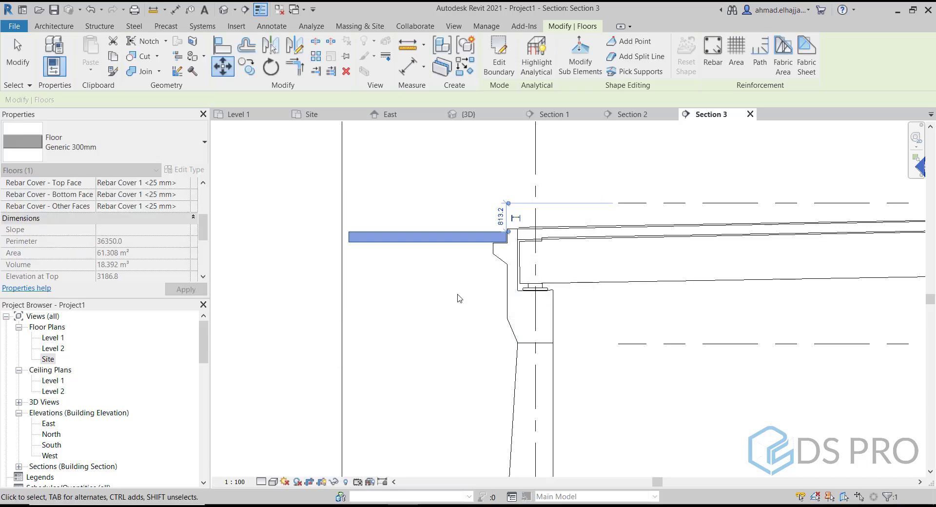
pyautogui.click(419, 250)
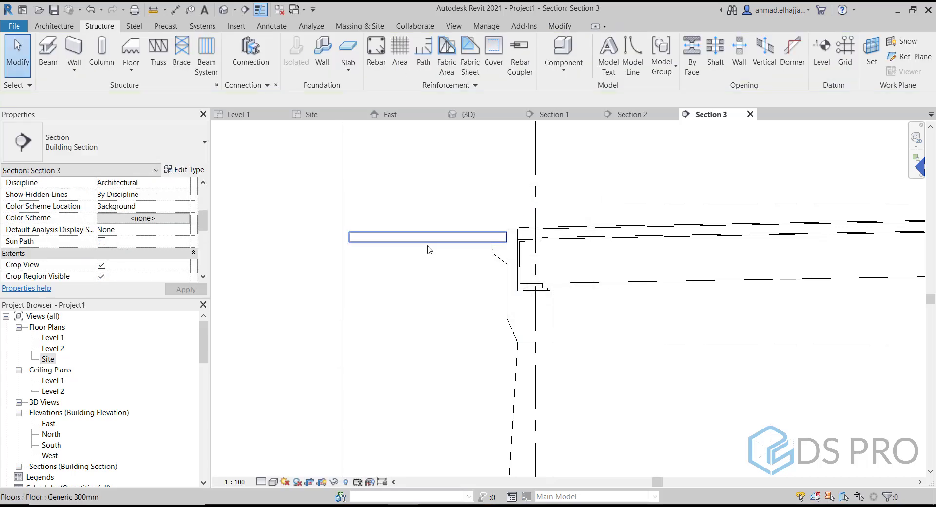
# In the 3D view, modify the approach slab's sub-elements, setting its short edge along the far wing wall to elevation -50.
pyautogui.click(223, 10)
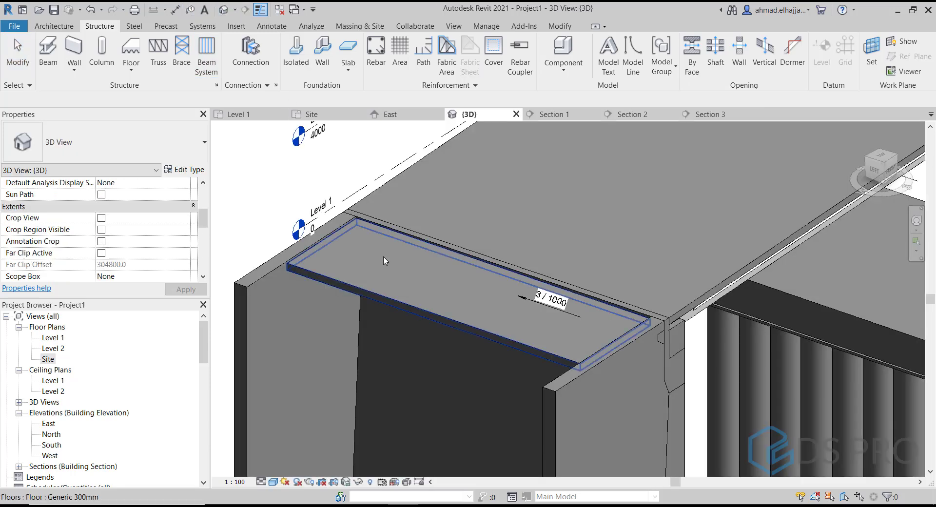
pyautogui.click(380, 294)
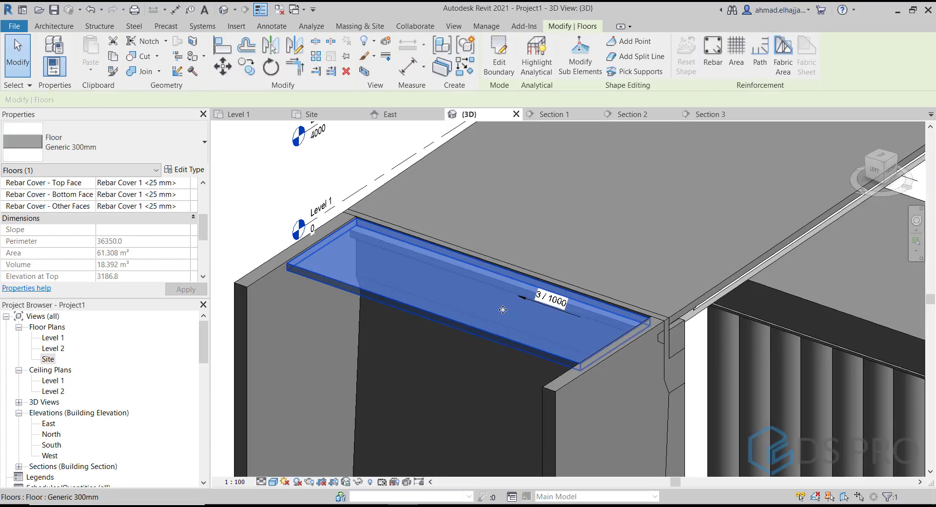
pyautogui.keyDown('shift'); pyautogui.moveTo(503, 309); pyautogui.dragTo(614, 298, button='middle'); pyautogui.keyUp('shift')
pyautogui.keyDown('shift'); pyautogui.moveTo(574, 326); pyautogui.dragTo(358, 385, button='middle'); pyautogui.keyUp('shift')
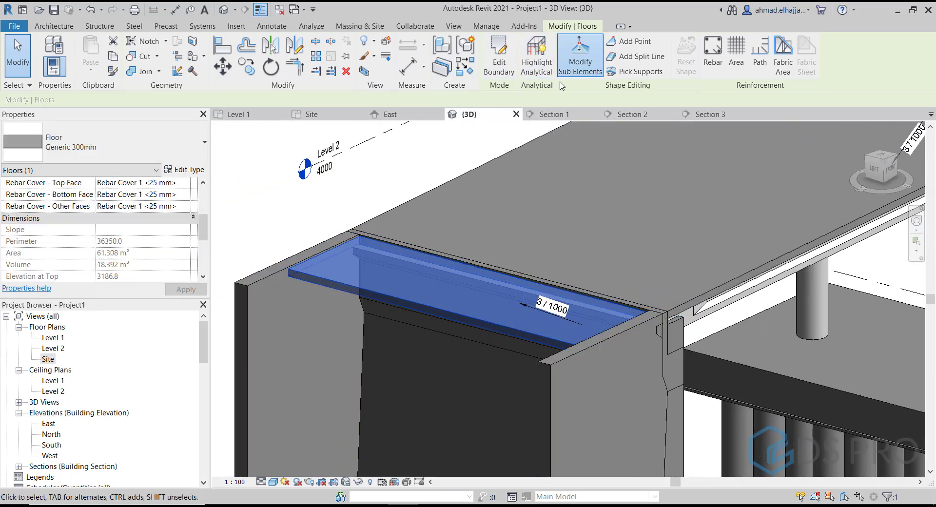
pyautogui.click(580, 54)
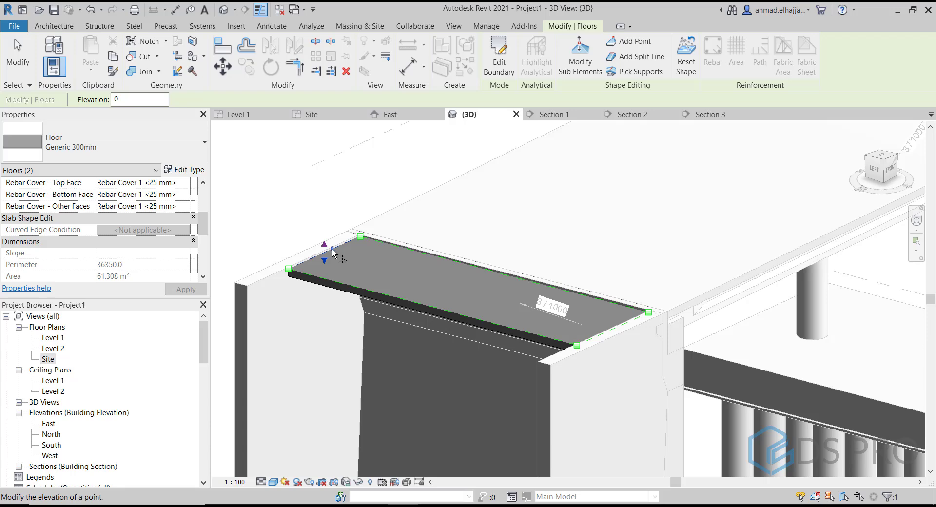
pyautogui.click(334, 253)
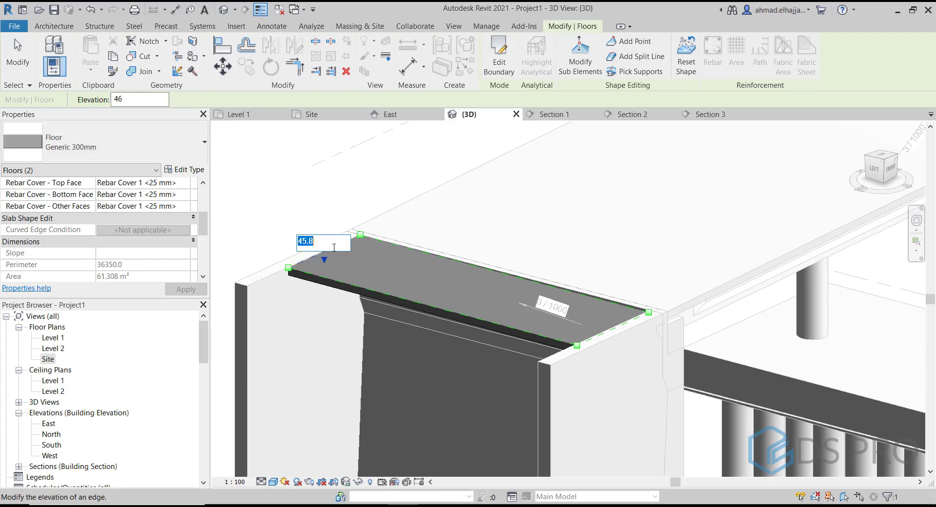
pyautogui.press('Return')
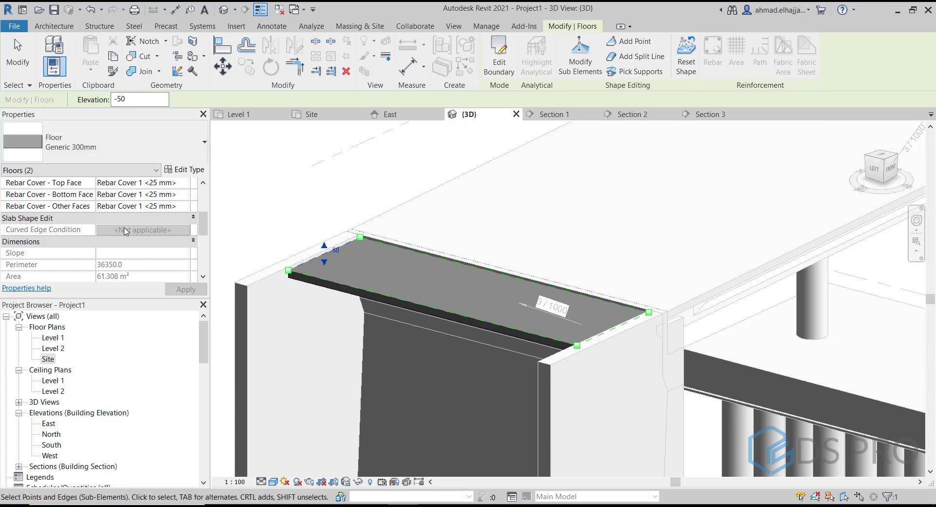
pyautogui.press('Escape')
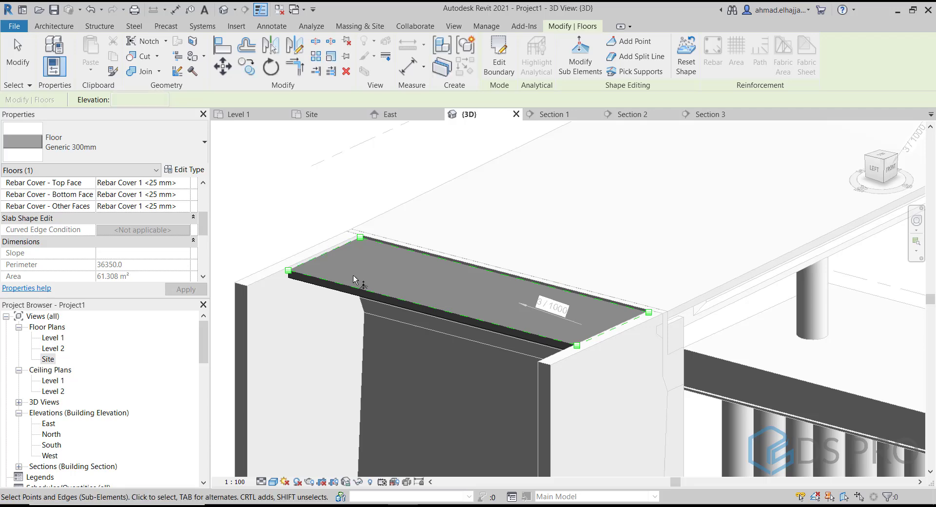
# Lower the approach slab's long edge opposite the backwall to a negative elevation, so the slab slopes down away from the deck.
pyautogui.click(366, 291)
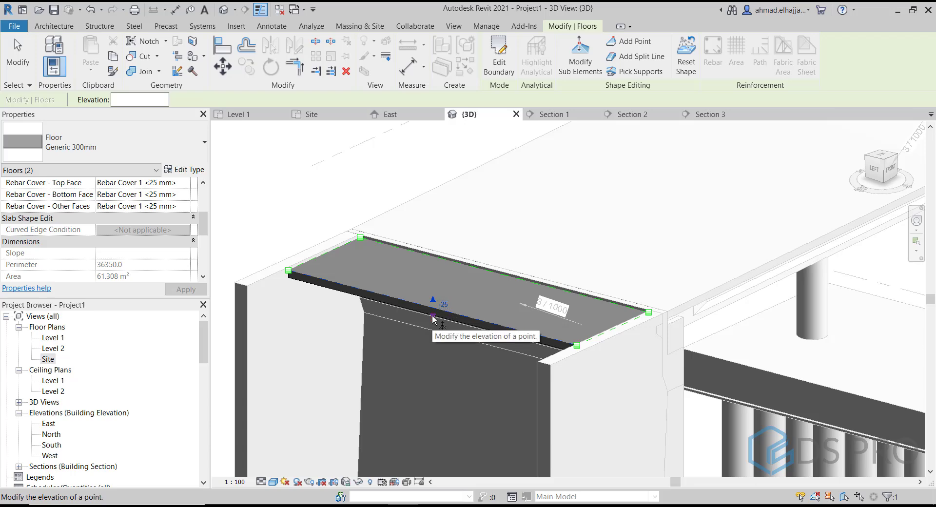
pyautogui.moveTo(432, 319); pyautogui.dragTo(412, 336)
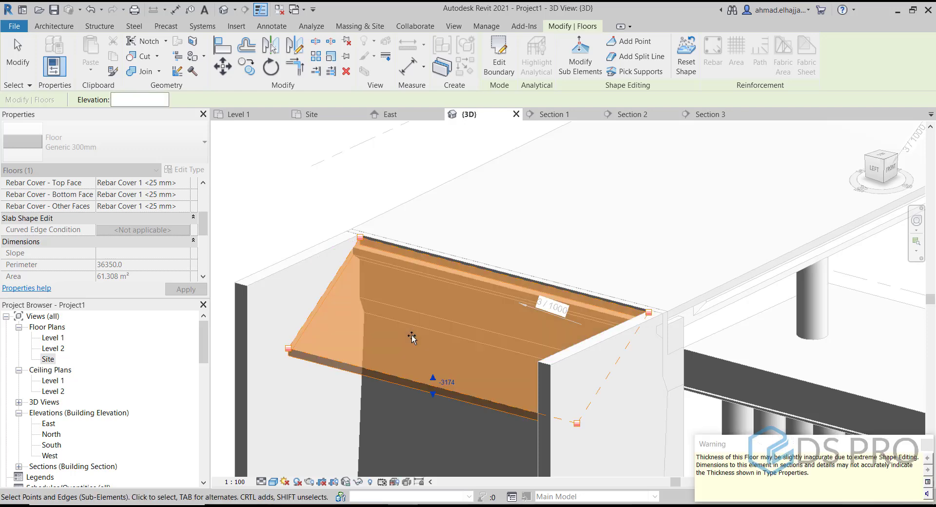
pyautogui.click(447, 383)
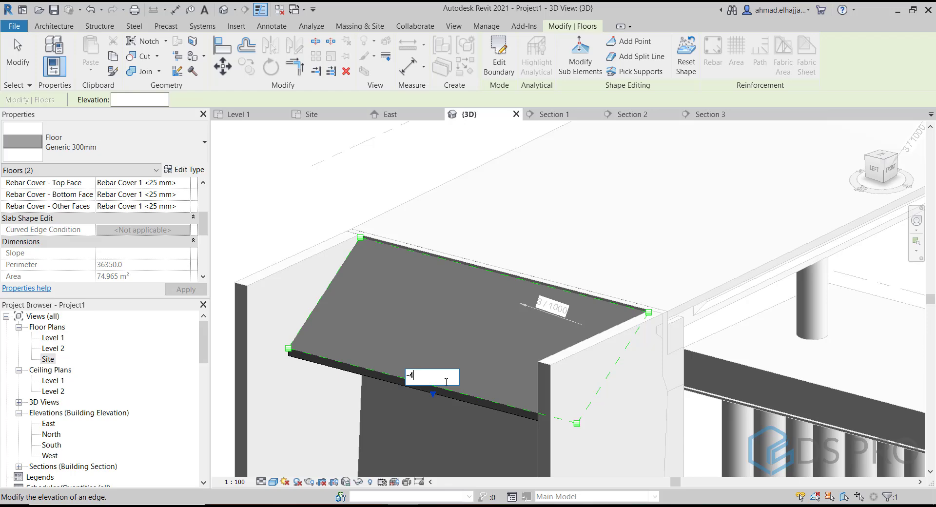
pyautogui.press('Return')
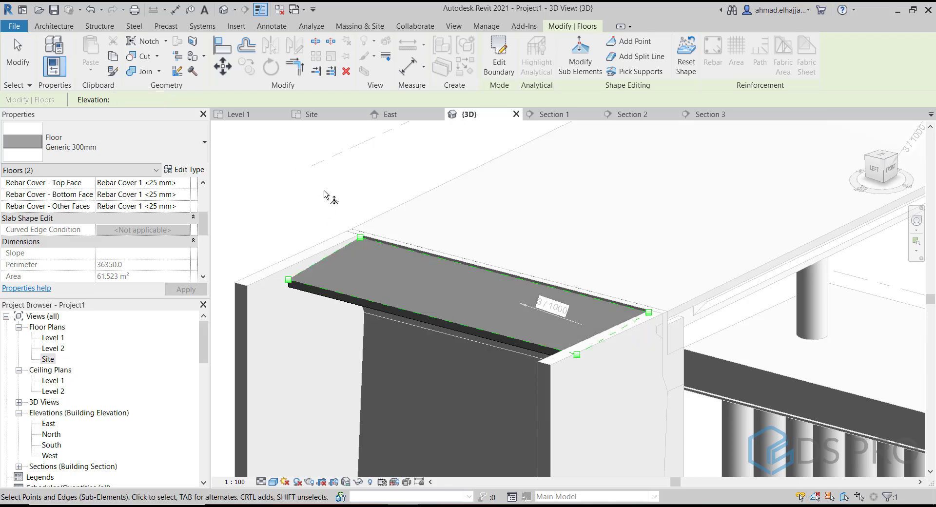
pyautogui.press('Escape')
pyautogui.press('Escape')
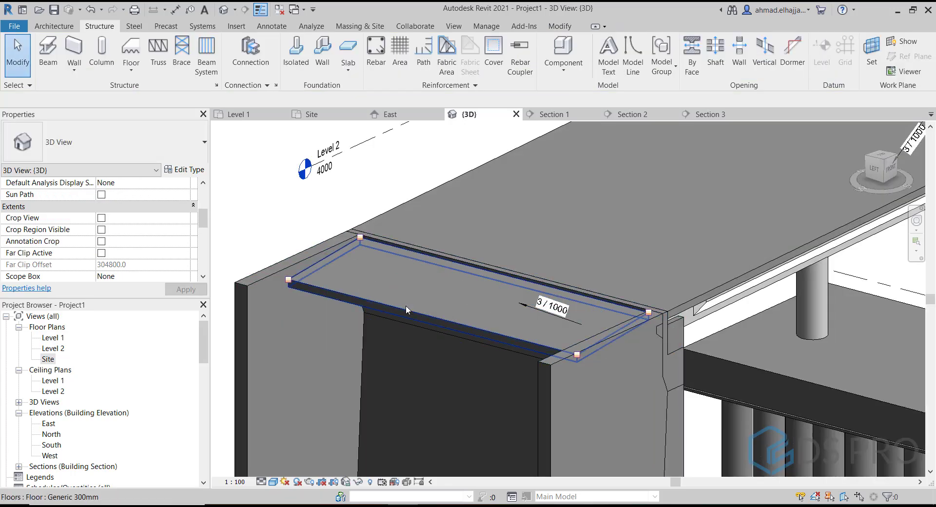
pyautogui.click(393, 308)
pyautogui.moveTo(393, 308)
pyautogui.keyDown('shift'); pyautogui.mouseDown(button='middle')
pyautogui.moveTo(558, 292)
pyautogui.moveTo(597, 267)
pyautogui.moveTo(312, 278)
pyautogui.moveTo(330, 288)
pyautogui.moveTo(298, 295)
pyautogui.mouseUp(button='middle'); pyautogui.keyUp('shift')
pyautogui.click(343, 194)
pyautogui.scroll(-3, 343, 195)
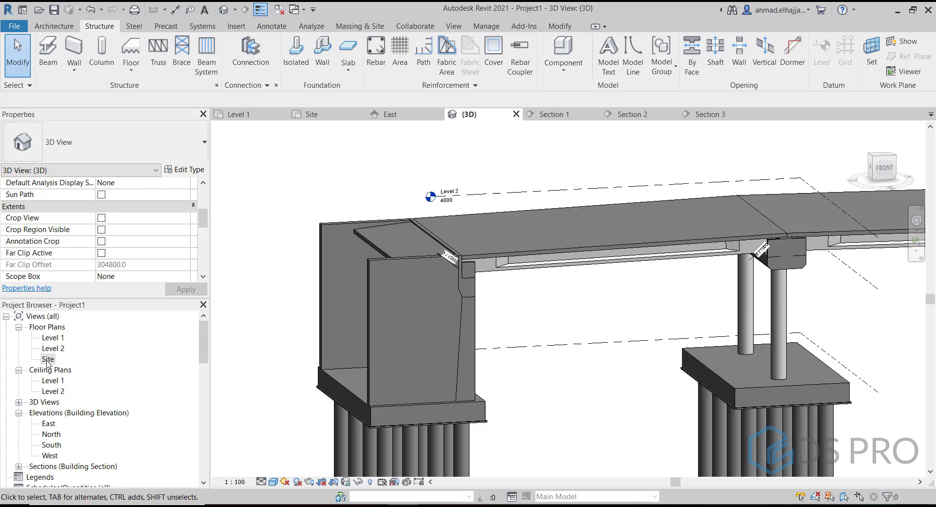
# In the Site plan, mirror the approach slab about grid A2 to the opposite abutment and check it in 3D.
pyautogui.doubleClick(48, 359)
pyautogui.click(487, 273)
pyautogui.scroll(-3, 488, 273)
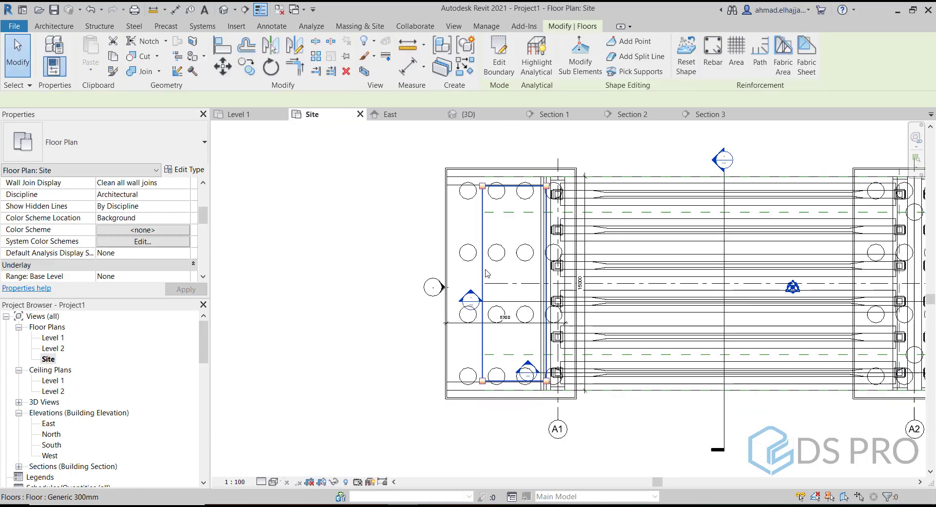
pyautogui.moveTo(488, 273); pyautogui.dragTo(265, 275, button='middle')
pyautogui.click(272, 45)
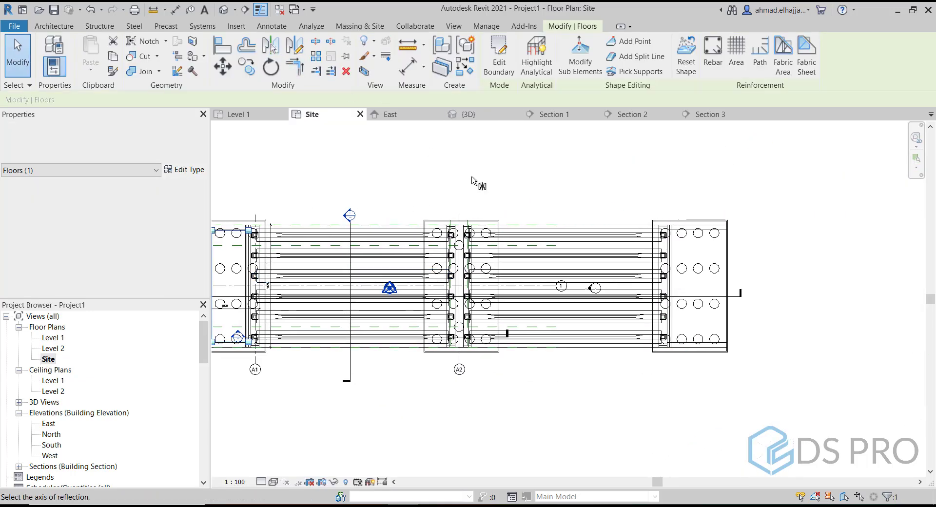
pyautogui.scroll(2, 464, 209)
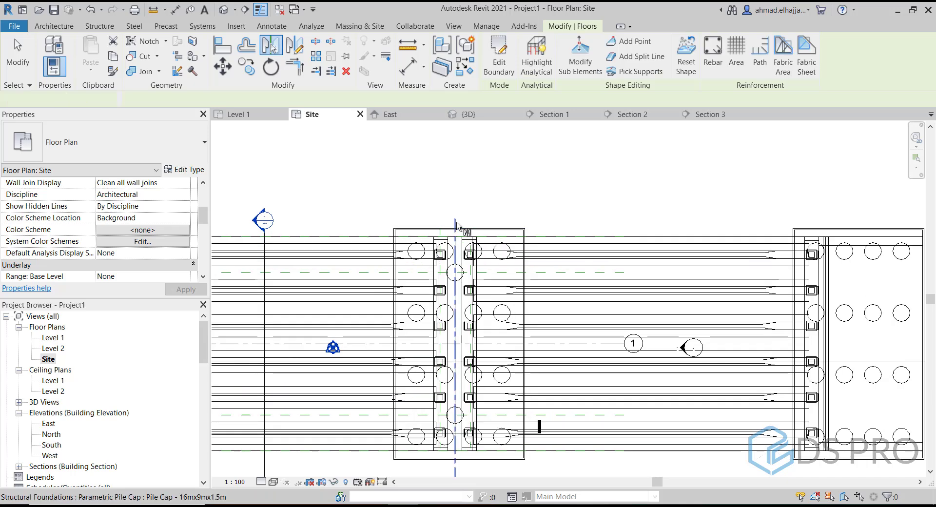
pyautogui.click(456, 225)
pyautogui.press('Escape')
pyautogui.click(223, 9)
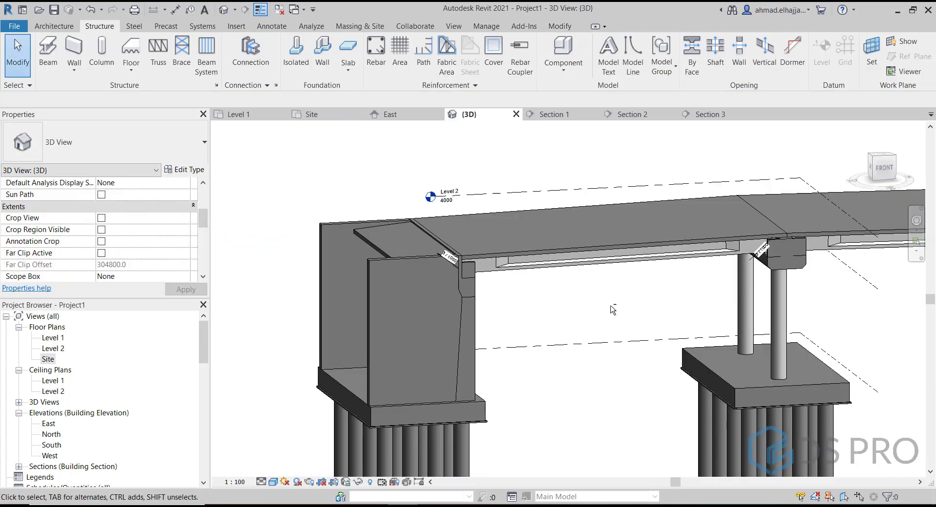
pyautogui.keyDown('shift'); pyautogui.moveTo(610, 307); pyautogui.dragTo(688, 327, button='middle'); pyautogui.keyUp('shift')
pyautogui.click(859, 129)
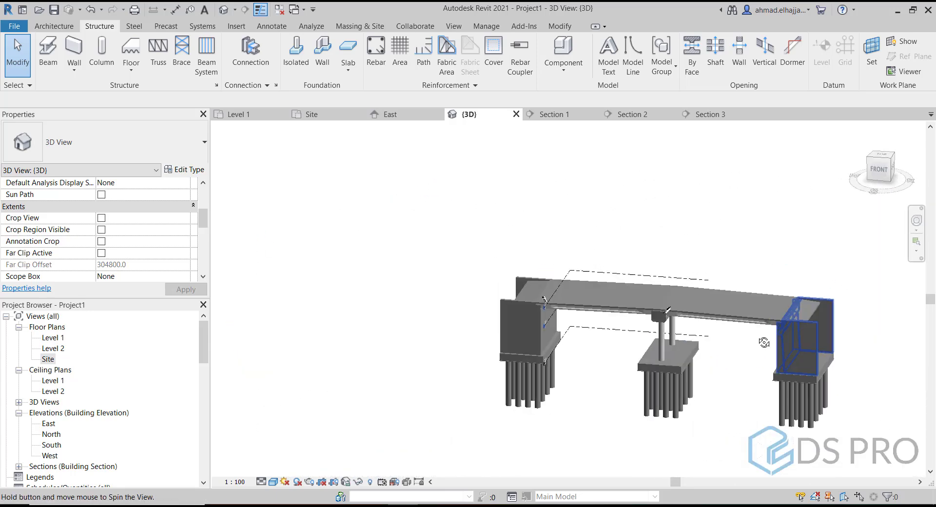
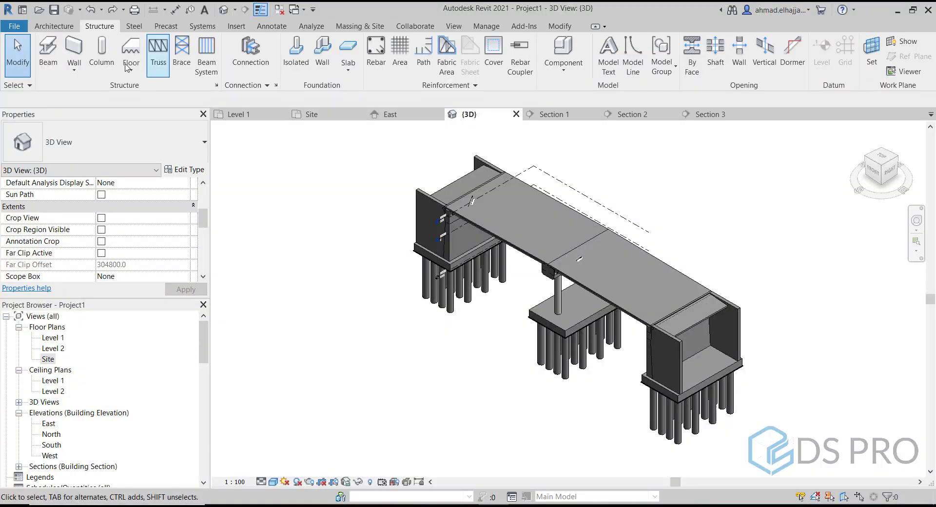
# Start placing M_Concrete- Barrier beams by picking lines, with z Justification set to Bottom.
pyautogui.click(54, 65)
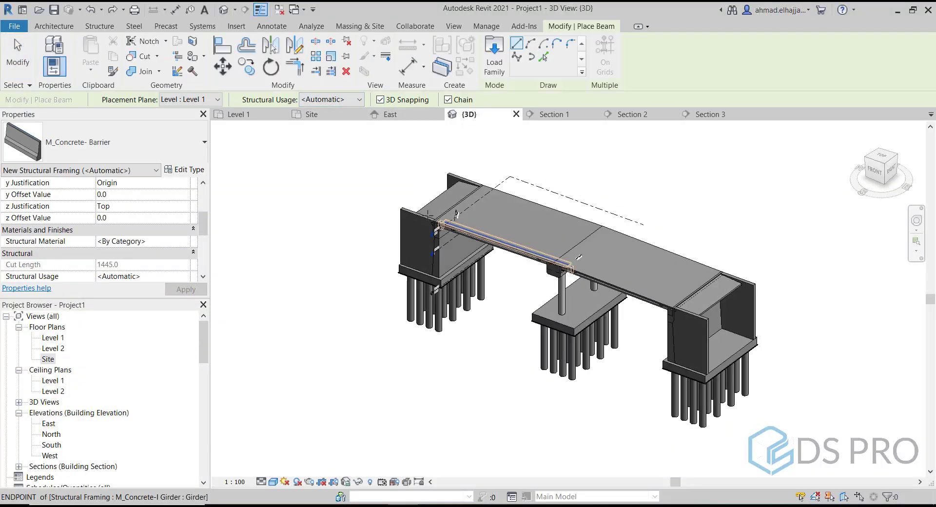
pyautogui.scroll(8, 442, 195)
pyautogui.click(545, 57)
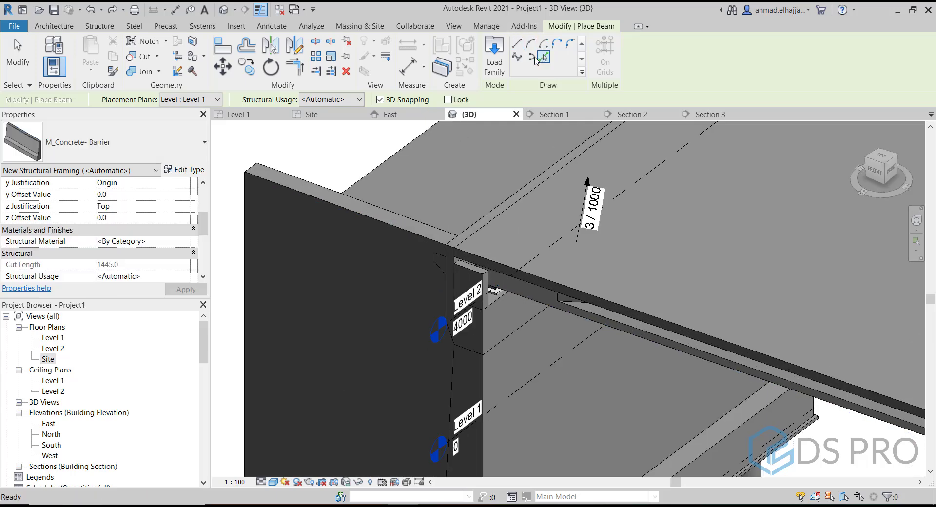
pyautogui.scroll(-3, 136, 213)
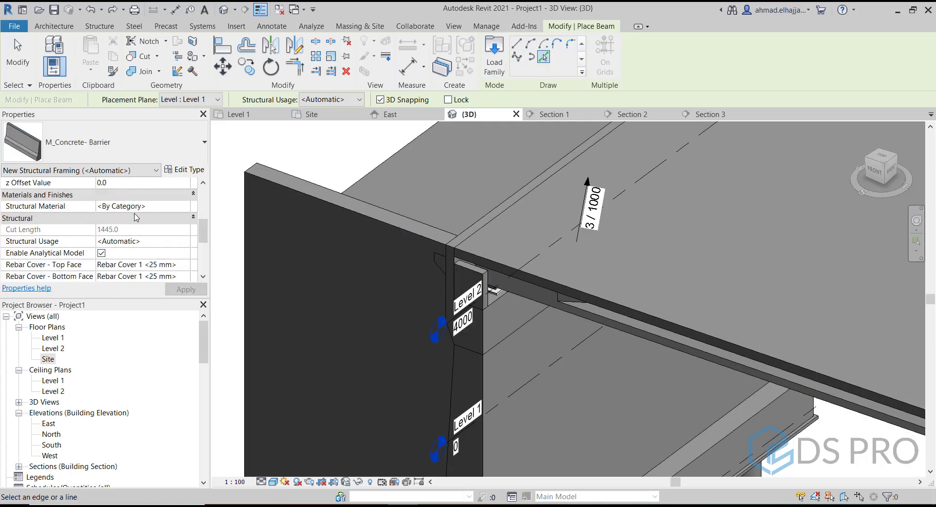
pyautogui.scroll(5, 146, 217)
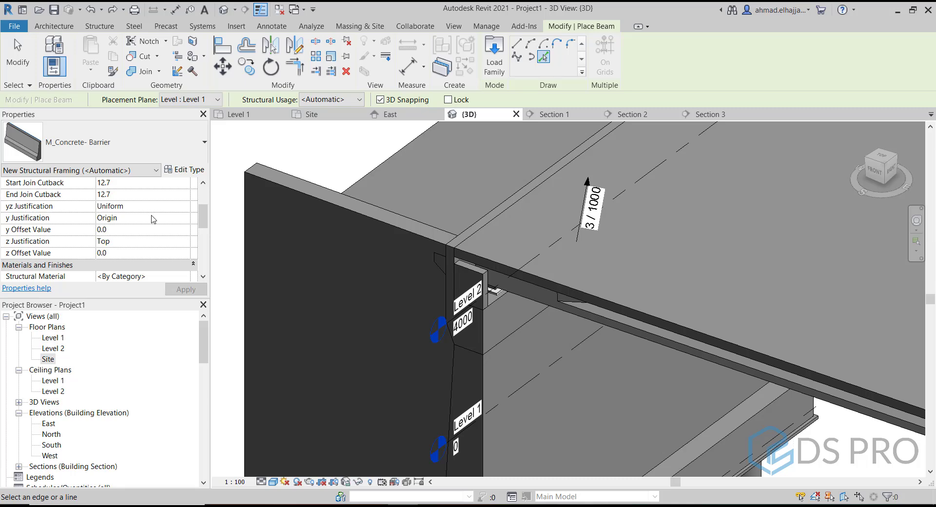
pyautogui.click(187, 241)
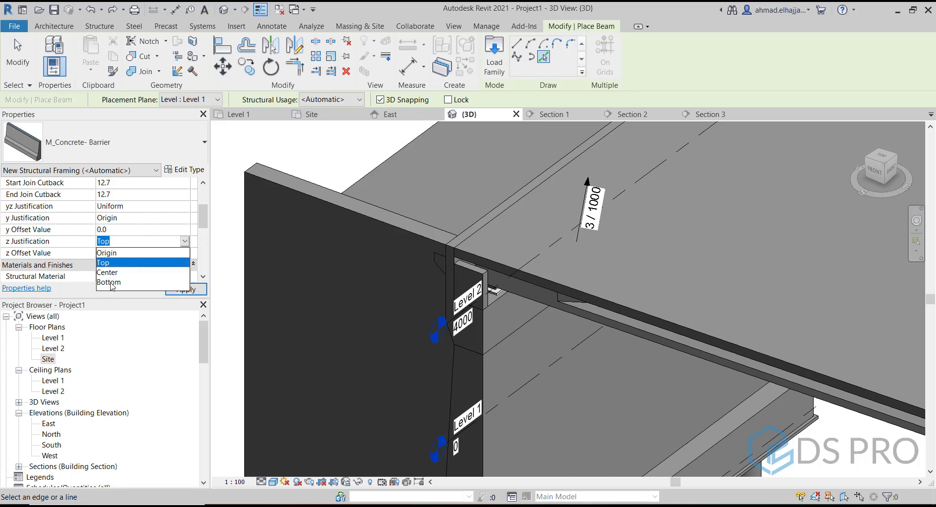
pyautogui.click(110, 282)
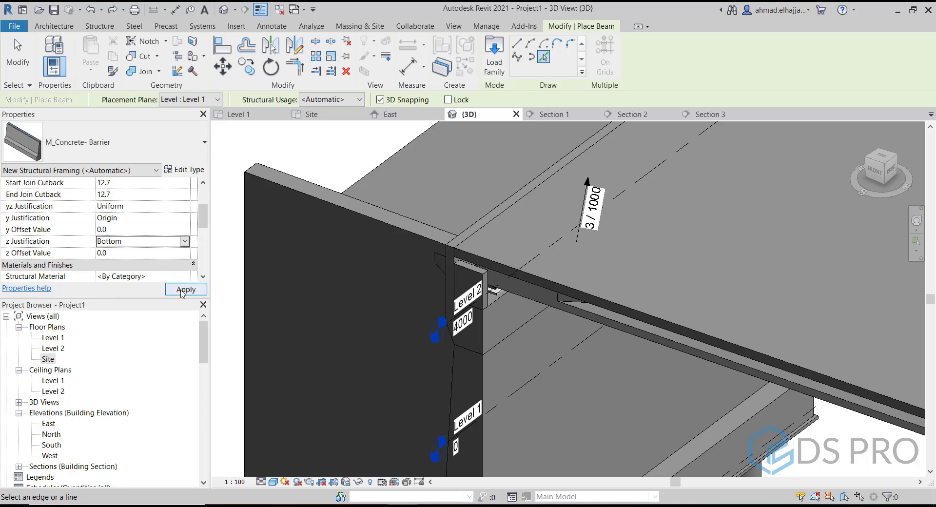
# Place barriers along one side of the bridge on the wing wall, both deck span edges and the far wing wall.
pyautogui.click(372, 219)
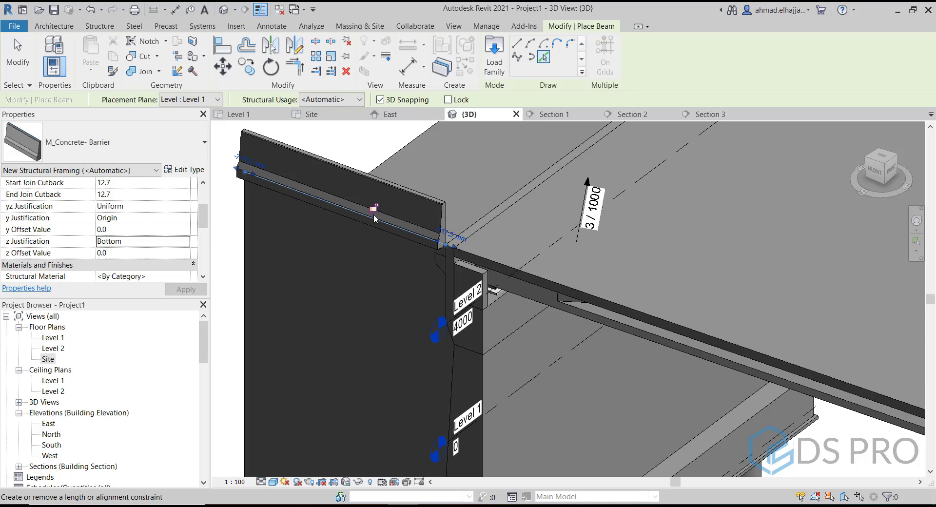
pyautogui.click(486, 262)
pyautogui.moveTo(665, 294); pyautogui.dragTo(398, 198, button='middle')
pyautogui.moveTo(763, 274); pyautogui.dragTo(566, 211, button='middle')
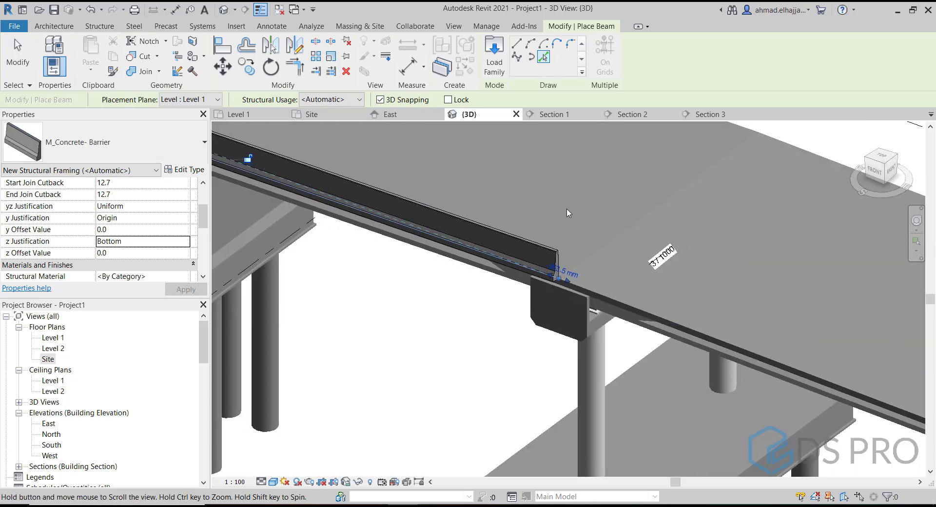
pyautogui.click(631, 305)
pyautogui.moveTo(721, 327); pyautogui.dragTo(272, 145, button='middle')
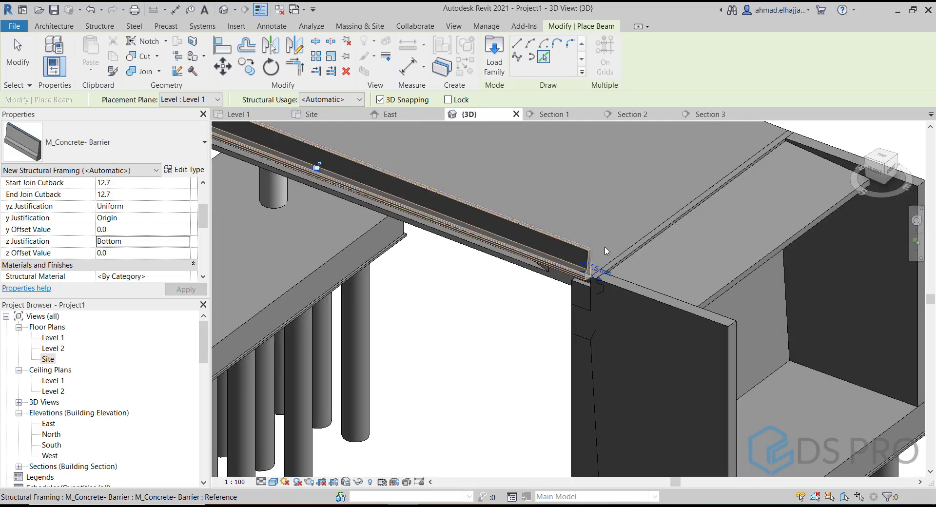
pyautogui.click(630, 290)
pyautogui.press('Escape')
pyautogui.press('Escape')
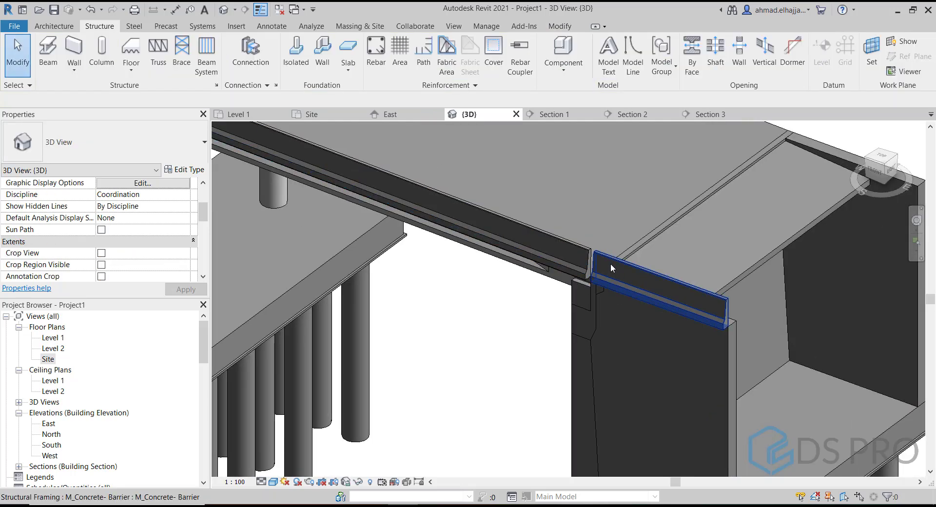
# Select the four barriers and mirror them about their own reference line without copying, so their faces are reversed.
pyautogui.scroll(-6, 611, 268)
pyautogui.keyDown('shift'); pyautogui.moveTo(468, 205); pyautogui.dragTo(480, 195, button='middle'); pyautogui.keyUp('shift')
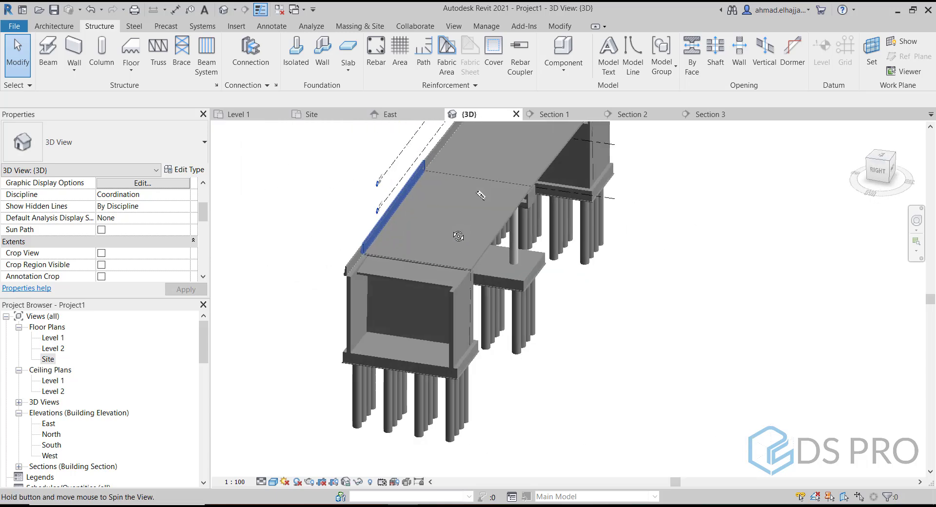
pyautogui.keyDown('shift'); pyautogui.moveTo(459, 236); pyautogui.dragTo(441, 254, button='middle'); pyautogui.keyUp('shift')
pyautogui.moveTo(502, 171); pyautogui.dragTo(458, 305, button='middle')
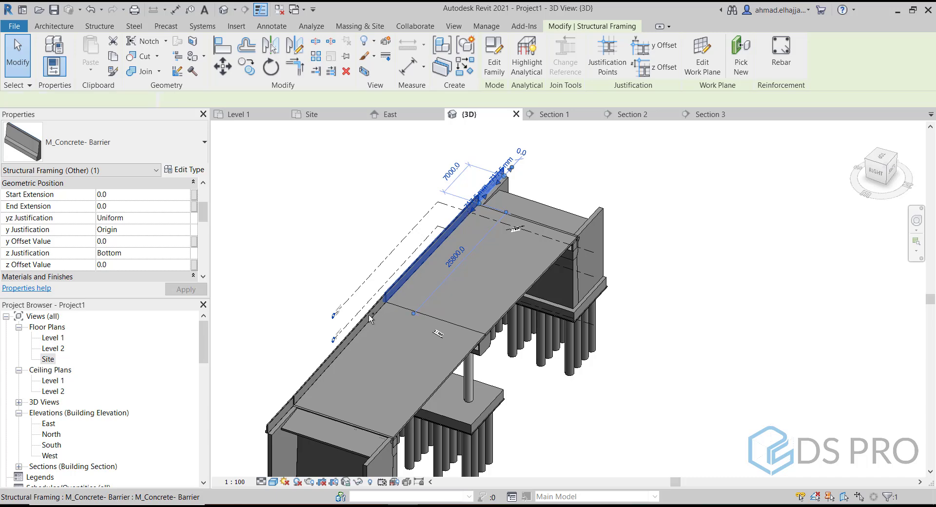
pyautogui.keyDown('ctrl'); pyautogui.click(464, 216); pyautogui.keyUp('ctrl')
pyautogui.keyDown('ctrl'); pyautogui.click(368, 318); pyautogui.keyUp('ctrl')
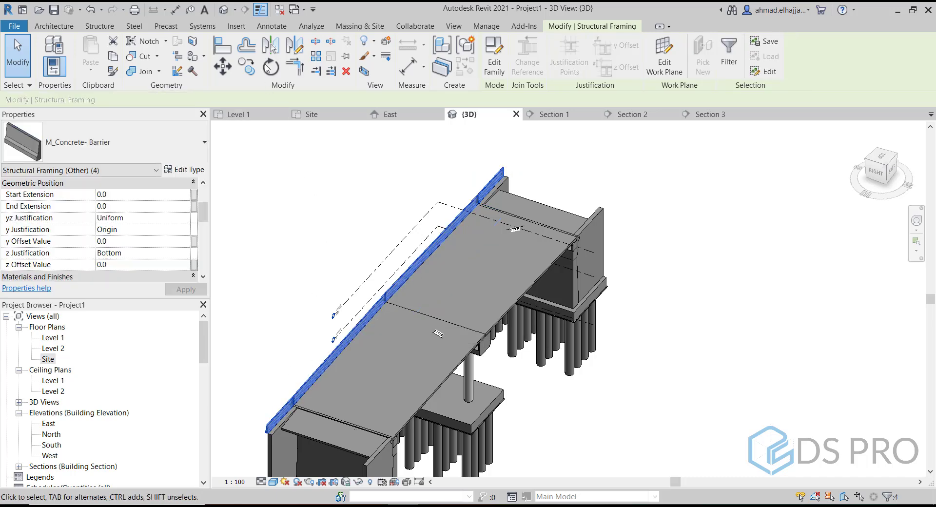
pyautogui.click(271, 44)
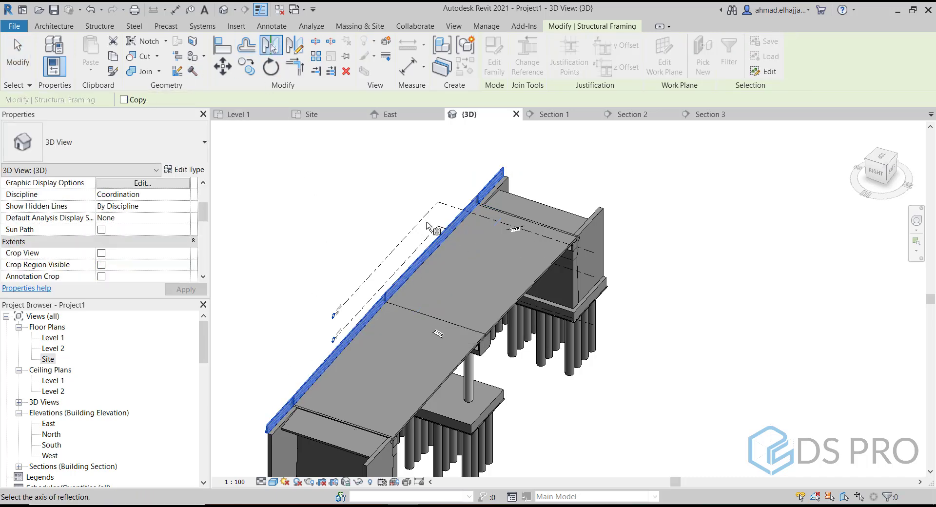
pyautogui.scroll(5, 427, 226)
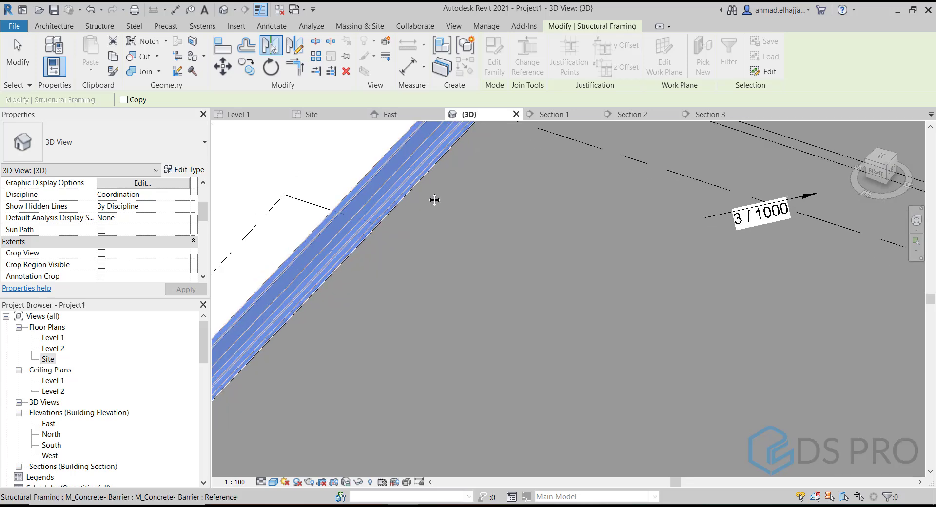
pyautogui.moveTo(435, 200); pyautogui.dragTo(530, 174, button='middle')
pyautogui.click(504, 173)
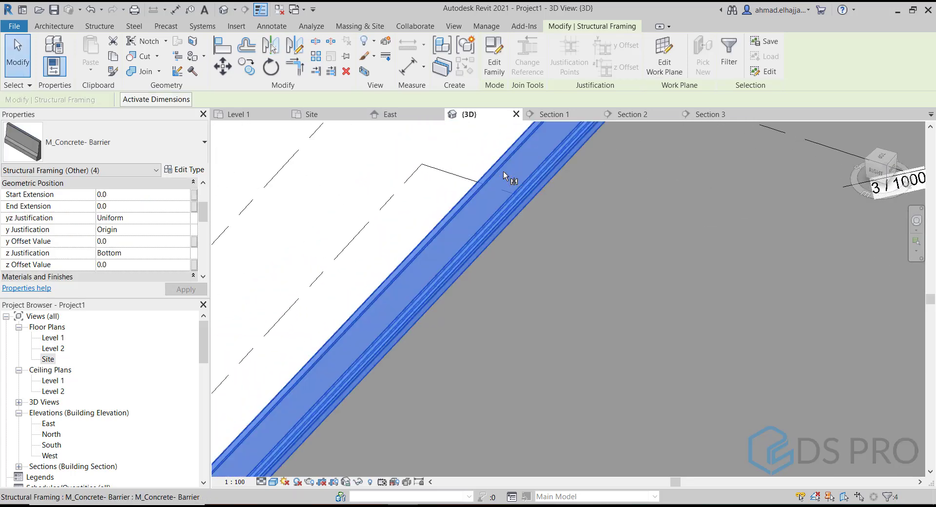
# Set the four barriers' z Offset Value to -25 so they sit down onto the wing walls and deck.
pyautogui.scroll(-5, 503, 174)
pyautogui.keyDown('shift'); pyautogui.moveTo(408, 320); pyautogui.dragTo(429, 318, button='middle'); pyautogui.keyUp('shift')
pyautogui.scroll(6, 758, 370)
pyautogui.scroll(4, 759, 371)
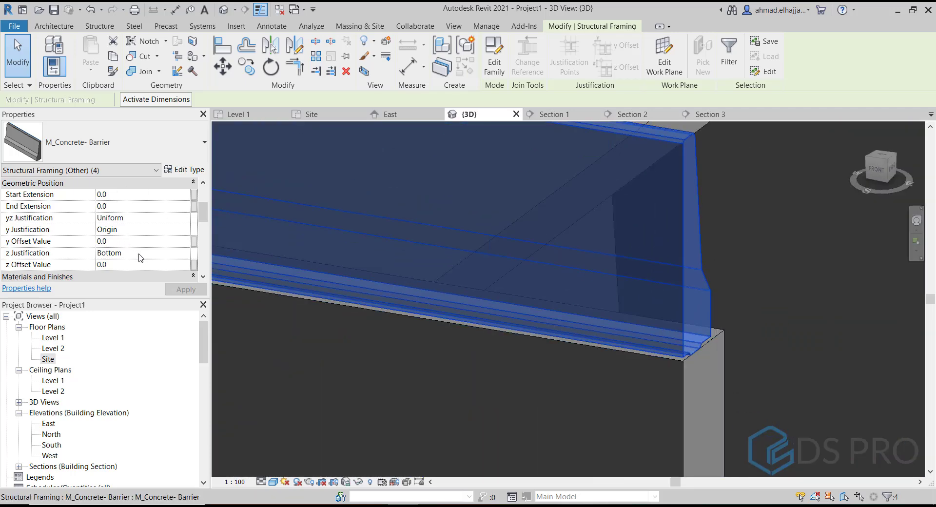
pyautogui.write('-25')
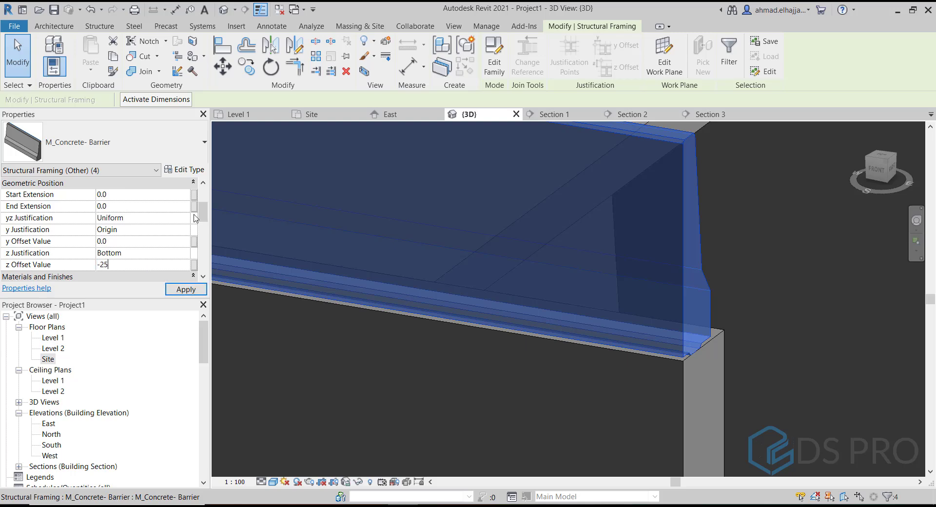
pyautogui.press('Return')
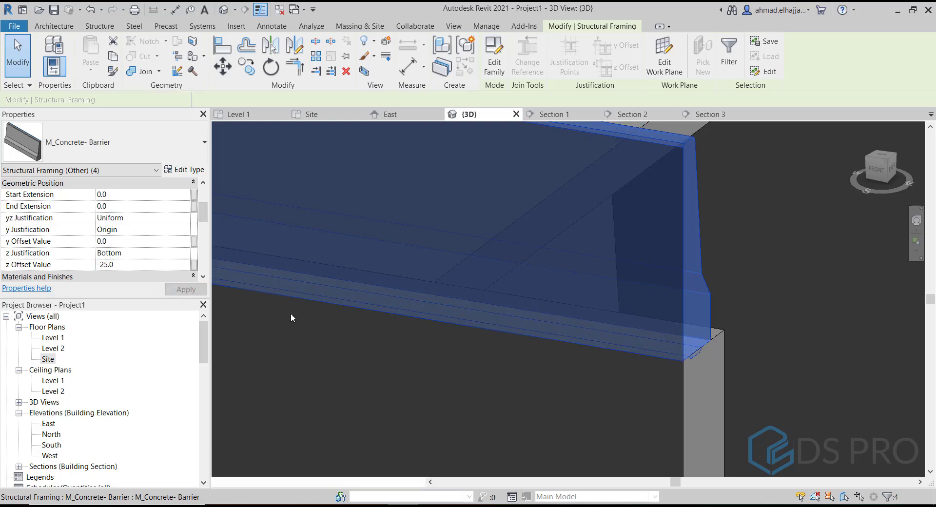
pyautogui.scroll(-3, 585, 255)
pyautogui.scroll(-5, 585, 255)
pyautogui.moveTo(487, 272); pyautogui.dragTo(664, 291, button='middle')
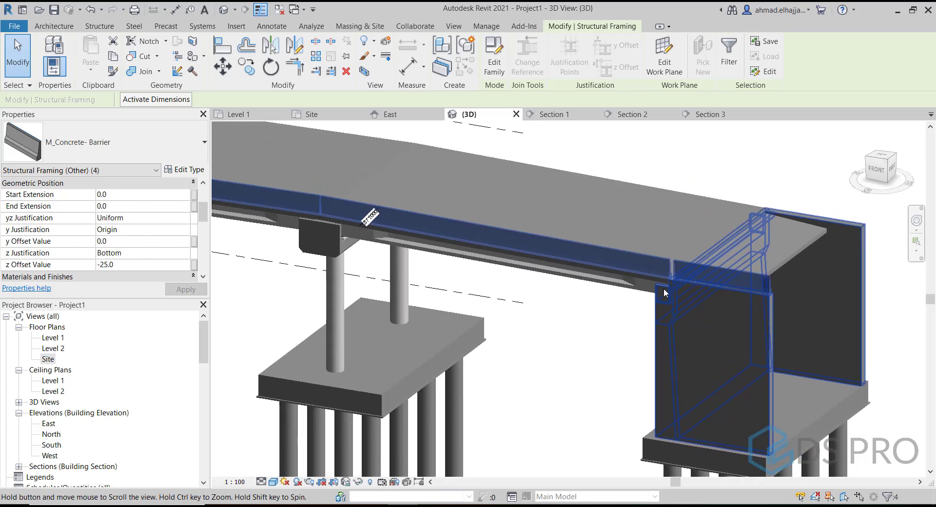
pyautogui.scroll(1, 664, 291)
pyautogui.click(688, 167)
pyautogui.scroll(-4, 464, 224)
pyautogui.keyDown('shift'); pyautogui.moveTo(464, 223); pyautogui.dragTo(308, 297, button='middle'); pyautogui.keyUp('shift')
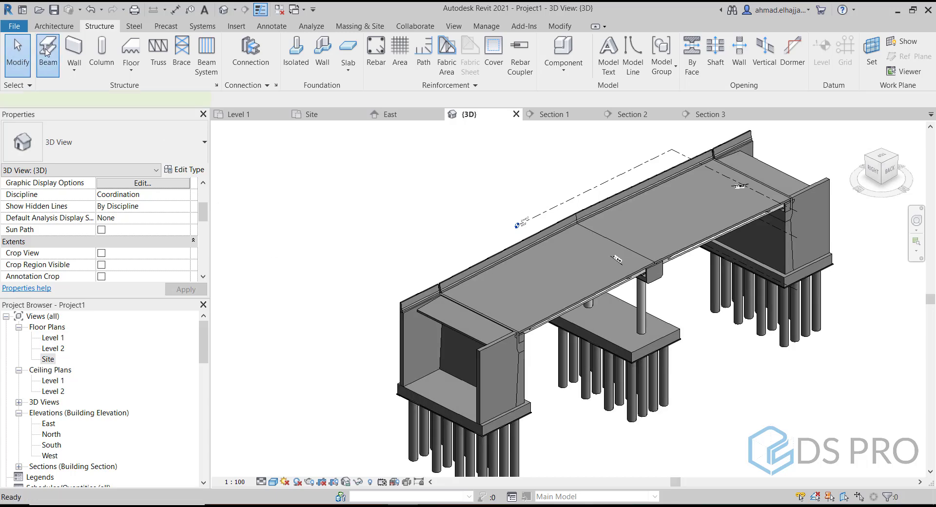
# Place M_Concrete- Barrier beams along the opposite wing walls and both deck span edges by picking their lines.
pyautogui.click(47, 53)
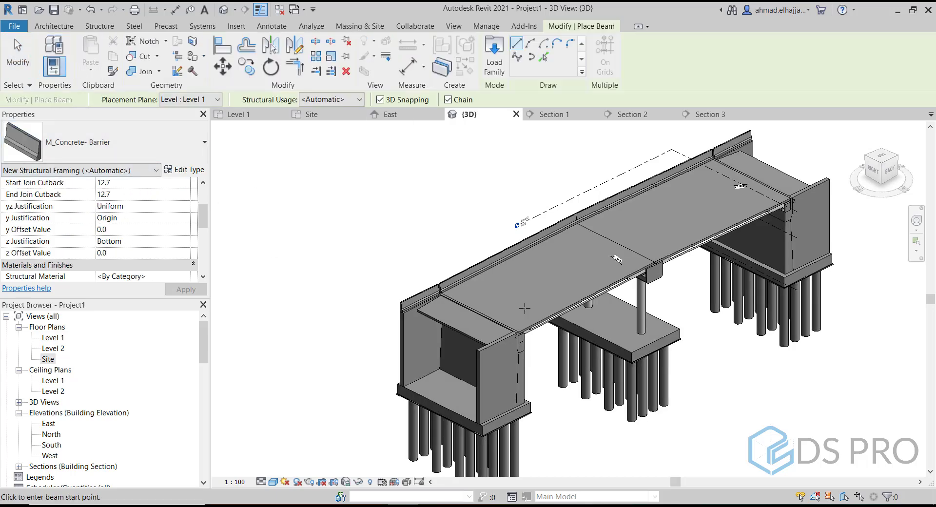
pyautogui.scroll(8, 485, 327)
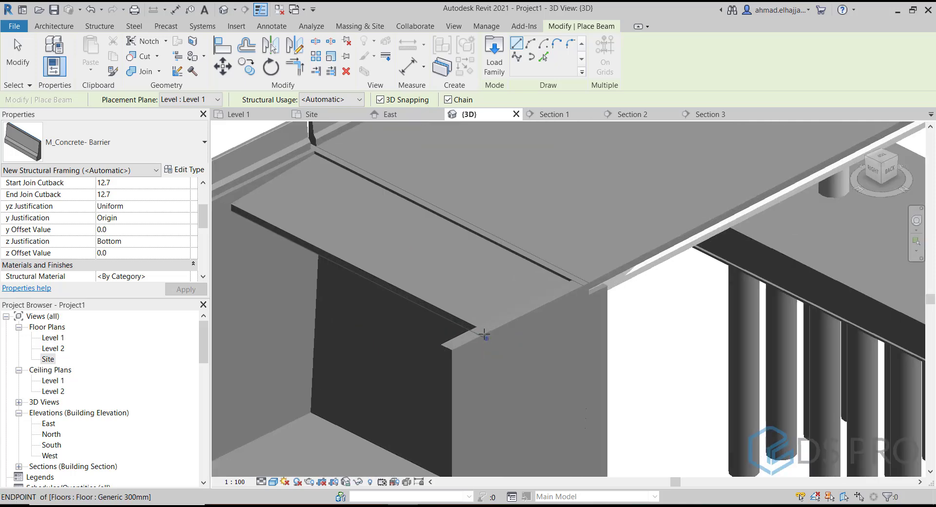
pyautogui.scroll(2, 485, 333)
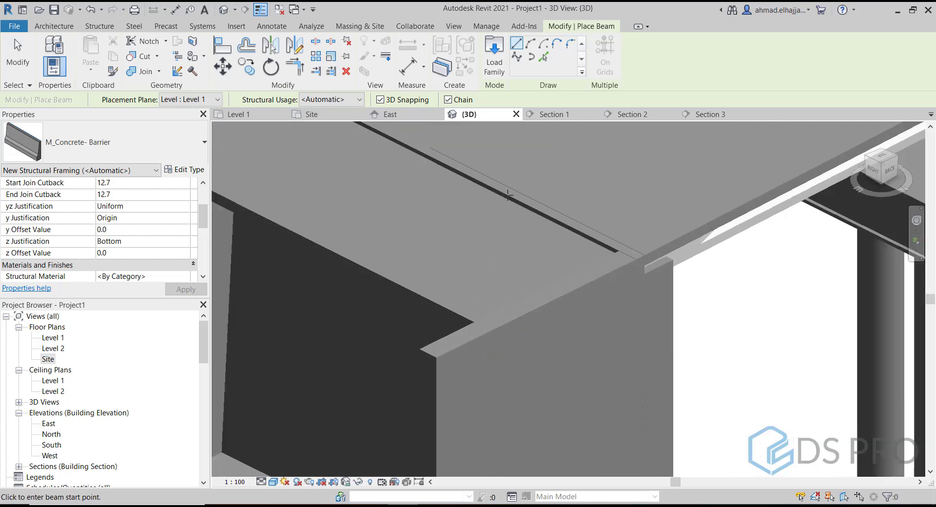
pyautogui.click(515, 324)
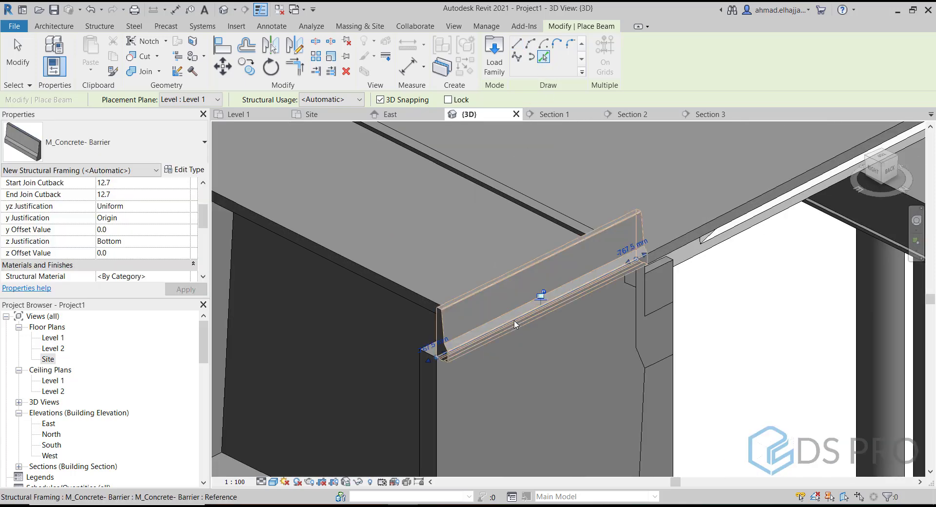
pyautogui.click(681, 239)
pyautogui.moveTo(801, 219); pyautogui.dragTo(397, 432, button='middle')
pyautogui.moveTo(682, 271); pyautogui.dragTo(300, 468, button='middle')
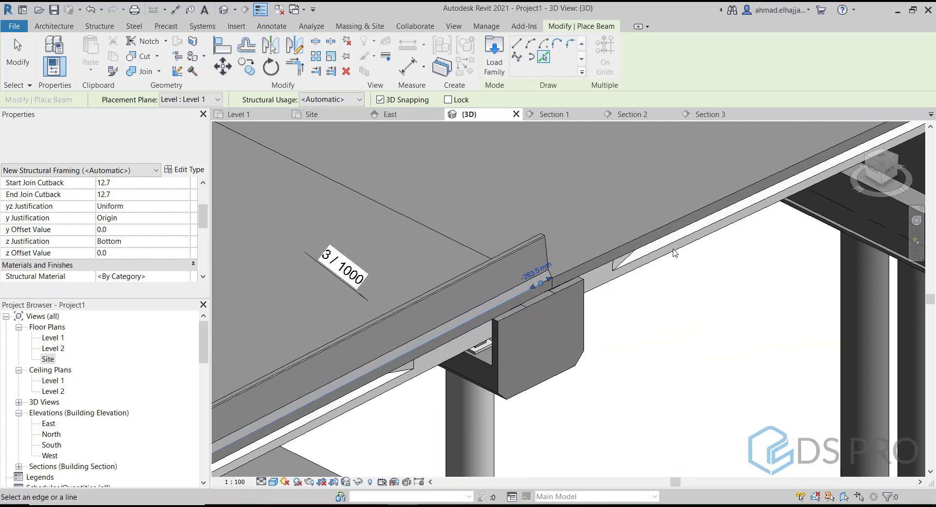
pyautogui.click(672, 224)
pyautogui.scroll(-2, 673, 224)
pyautogui.moveTo(788, 215); pyautogui.dragTo(398, 414, button='middle')
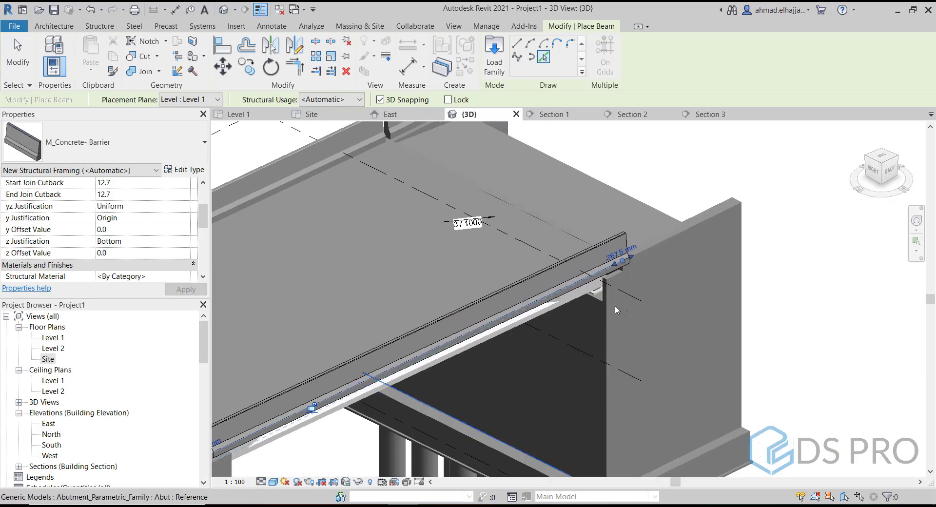
pyautogui.click(617, 310)
pyautogui.click(668, 239)
pyautogui.press('Escape')
pyautogui.press('Escape')
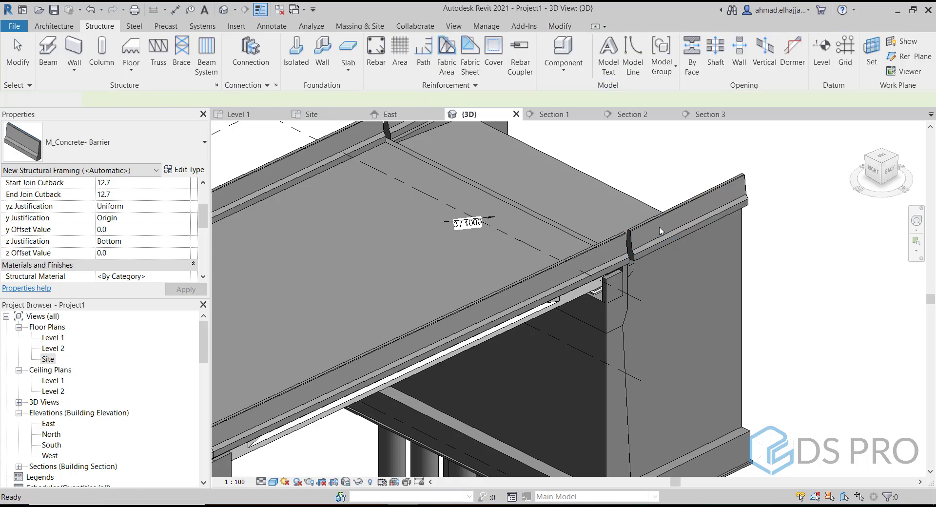
# Select the barriers along the second side of the bridge and mirror them about their own reference line without copying, reversing their faces.
pyautogui.click(660, 228)
pyautogui.scroll(-1, 603, 263)
pyautogui.keyDown('ctrl'); pyautogui.click(594, 254); pyautogui.keyUp('ctrl')
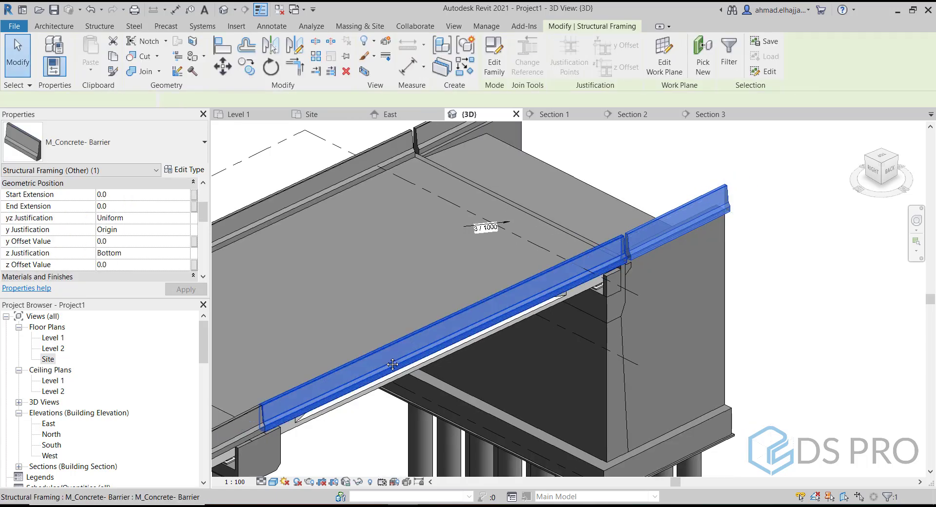
pyautogui.scroll(3, 618, 206)
pyautogui.moveTo(305, 355); pyautogui.dragTo(627, 208, button='middle')
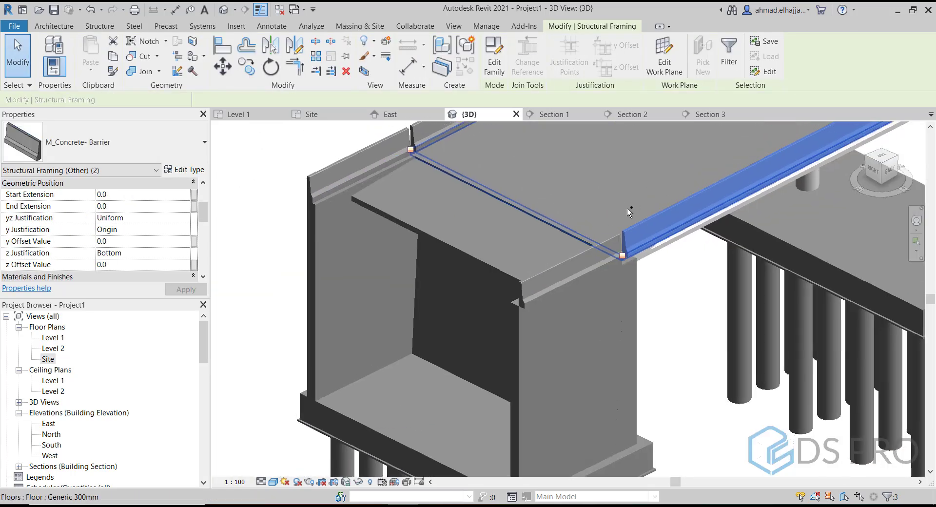
pyautogui.keyDown('ctrl'); pyautogui.click(546, 268); pyautogui.keyUp('ctrl')
pyautogui.keyDown('shift'); pyautogui.moveTo(534, 261); pyautogui.dragTo(470, 449, button='middle'); pyautogui.keyUp('shift')
pyautogui.click(272, 49)
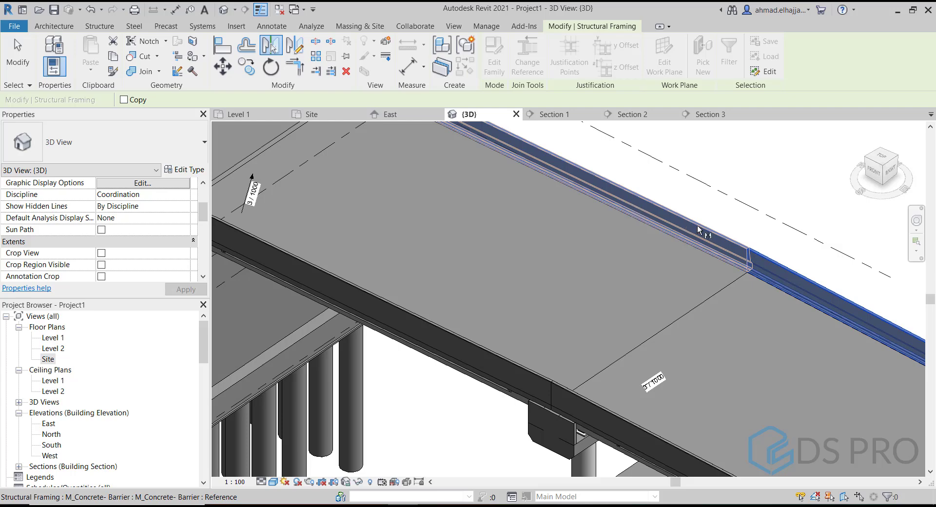
pyautogui.scroll(3, 722, 241)
pyautogui.click(741, 253)
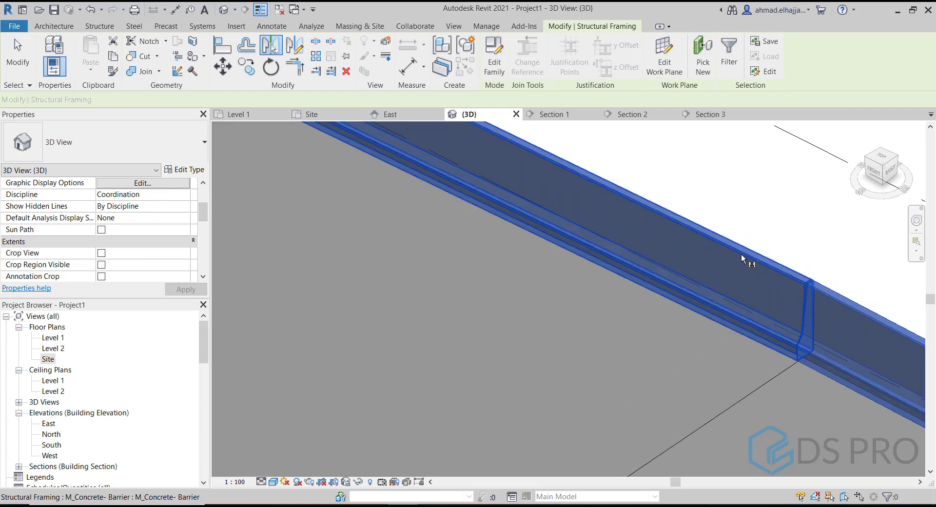
pyautogui.scroll(-5, 712, 229)
# Set the z Offset Value of the four mirrored barriers to -25.
pyautogui.click(138, 266)
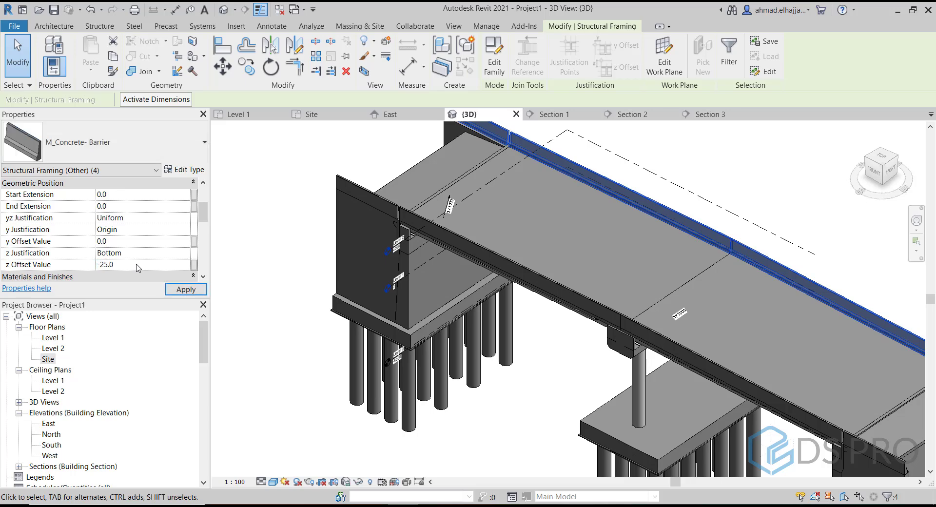
pyautogui.click(187, 290)
pyautogui.scroll(-3, 378, 302)
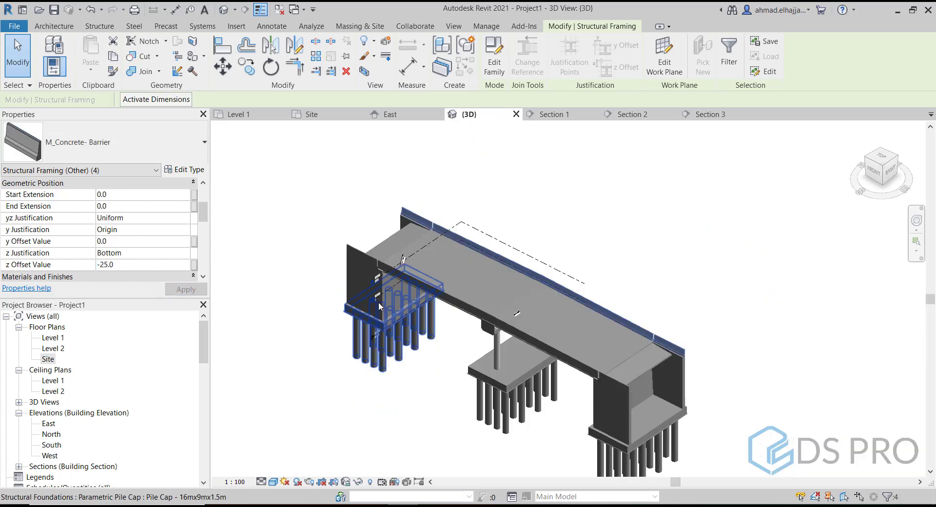
pyautogui.press('Escape')
# Review the whole bridge with barriers on both sides from several angles in 3D.
pyautogui.click(651, 414)
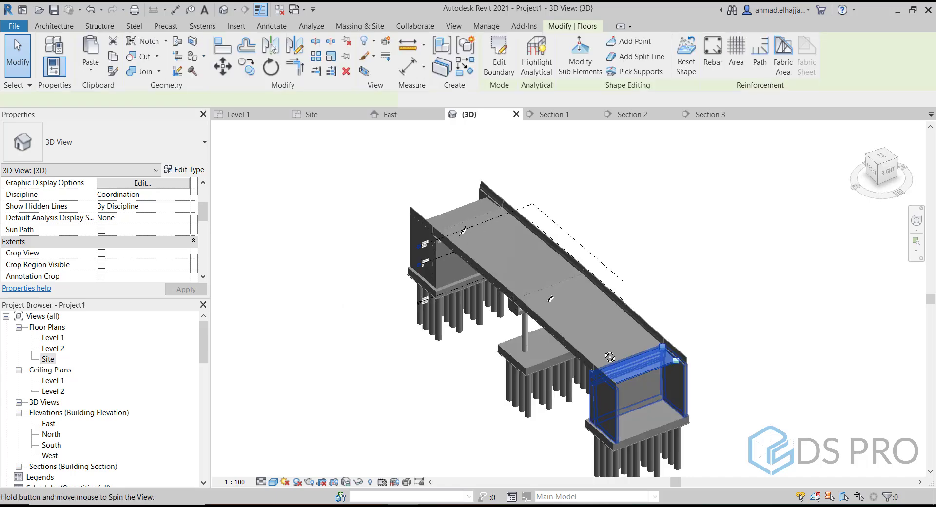
pyautogui.keyDown('shift'); pyautogui.moveTo(651, 414); pyautogui.dragTo(594, 343, button='middle'); pyautogui.keyUp('shift')
pyautogui.moveTo(760, 361); pyautogui.dragTo(606, 380, button='middle')
pyautogui.click(610, 352)
pyautogui.scroll(2, 600, 375)
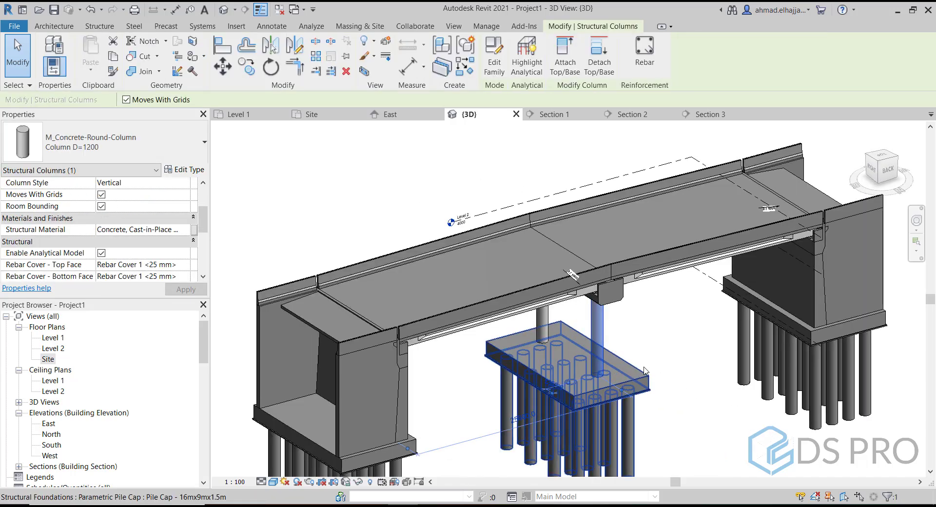
pyautogui.press('Escape')
# In the Site plan, pull the far clip of the cross section through the first span back to its cut line and open that section.
pyautogui.doubleClick(57, 360)
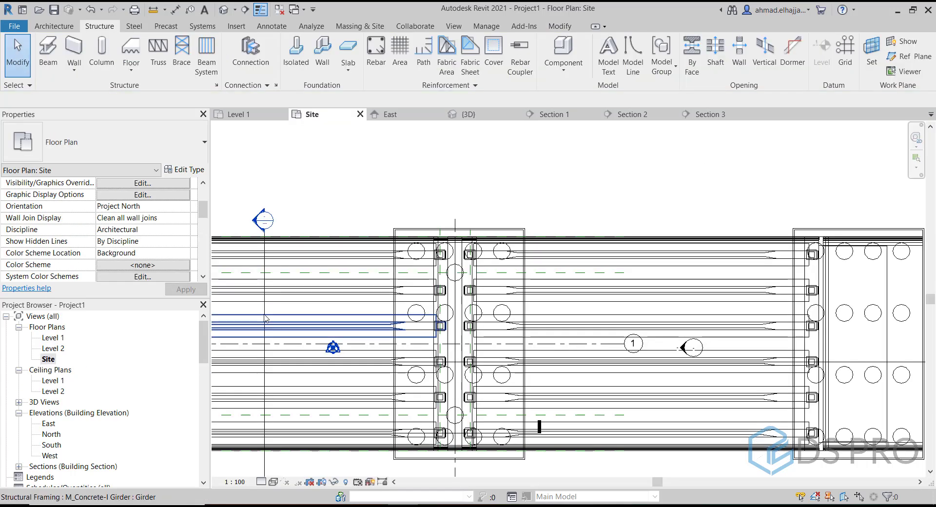
pyautogui.scroll(2, 264, 319)
pyautogui.click(265, 315)
pyautogui.moveTo(462, 289); pyautogui.dragTo(687, 258, button='middle')
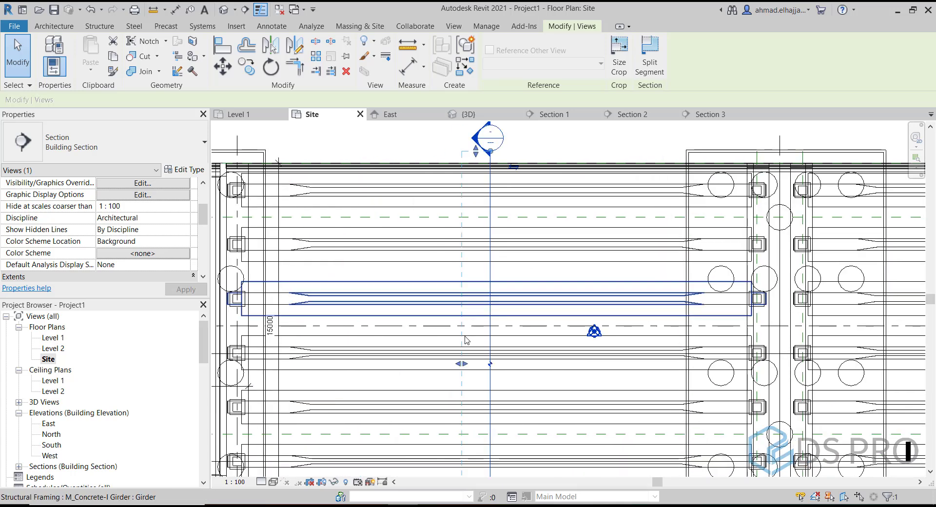
pyautogui.moveTo(487, 361); pyautogui.dragTo(491, 362)
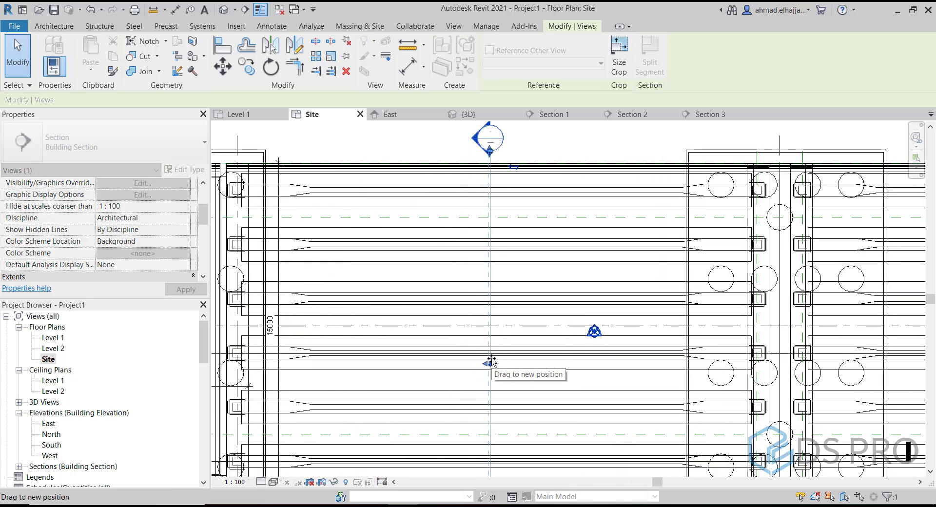
pyautogui.rightClick(491, 336)
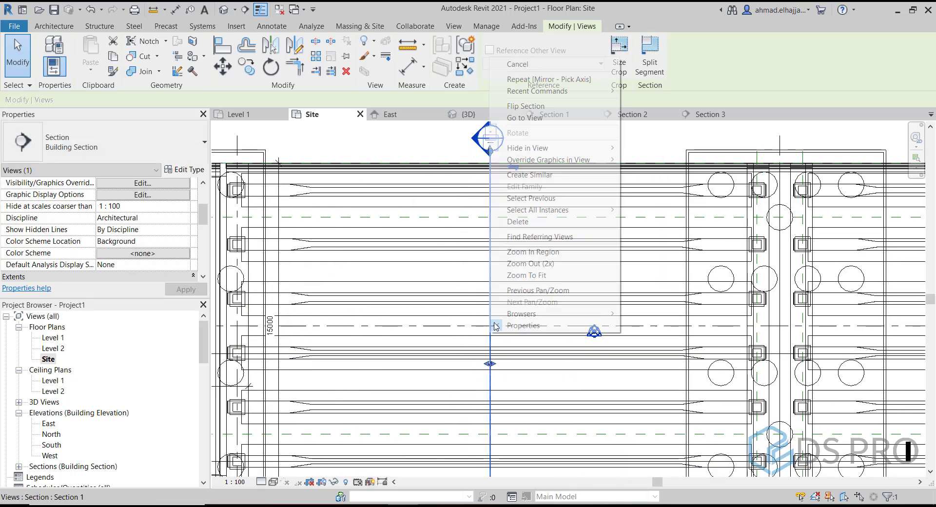
pyautogui.click(531, 120)
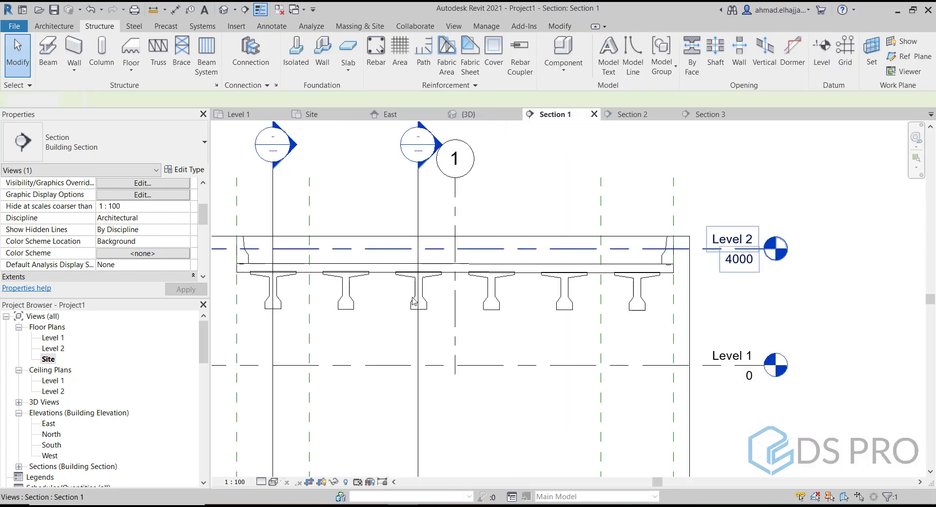
# Display the Section 1 view as Shaded and inspect the deck, girders and barriers up close.
pyautogui.moveTo(414, 301); pyautogui.dragTo(475, 314, button='middle')
pyautogui.click(273, 481)
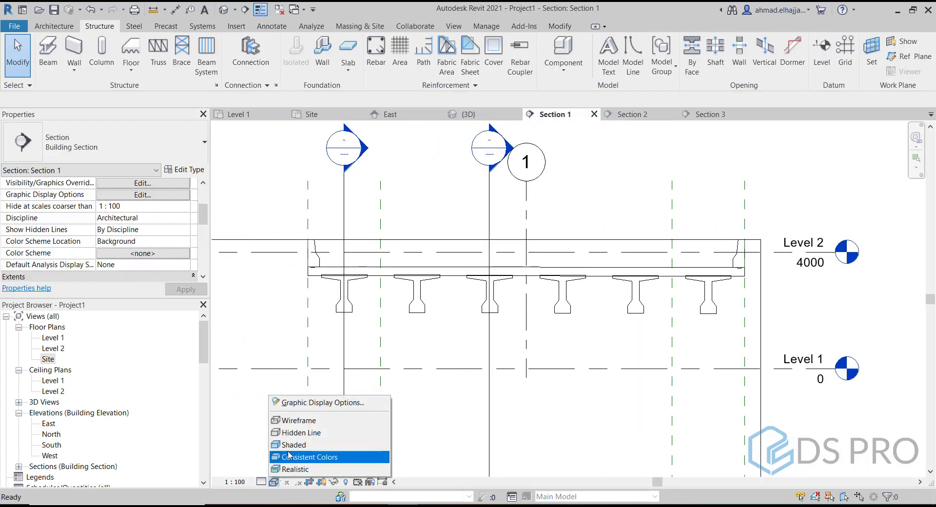
pyautogui.click(291, 445)
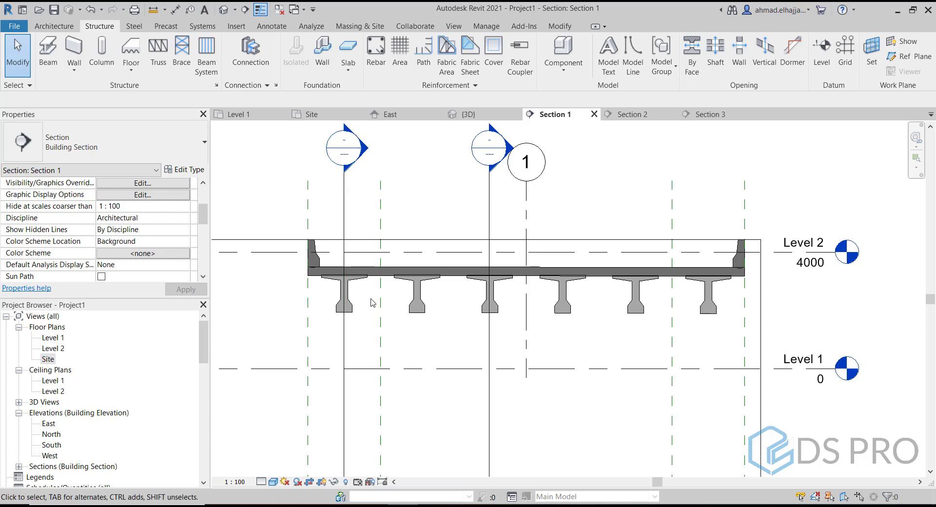
pyautogui.scroll(3, 373, 303)
pyautogui.moveTo(767, 349); pyautogui.dragTo(563, 327, button='middle')
pyautogui.scroll(-4, 563, 327)
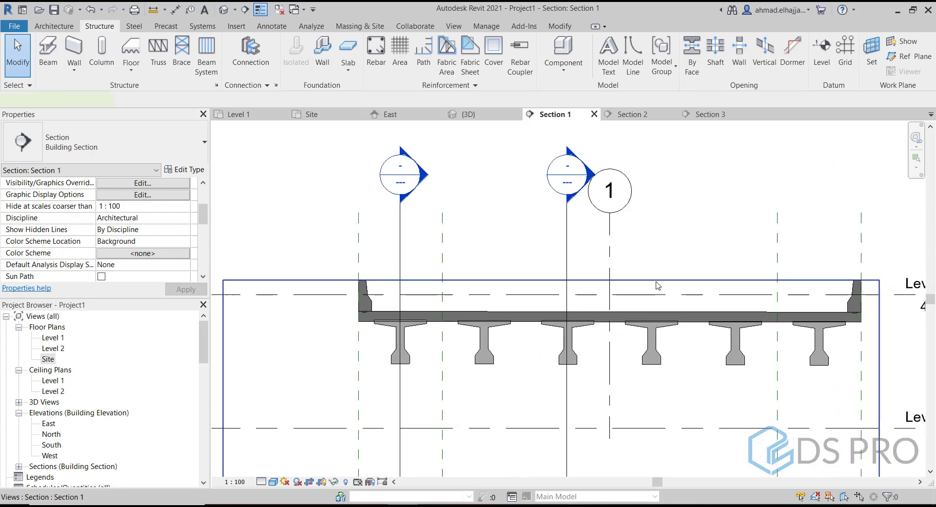
# Extend the upper edge of Section 1's crop region above the barriers.
pyautogui.click(605, 280)
pyautogui.moveTo(551, 279); pyautogui.dragTo(552, 252)
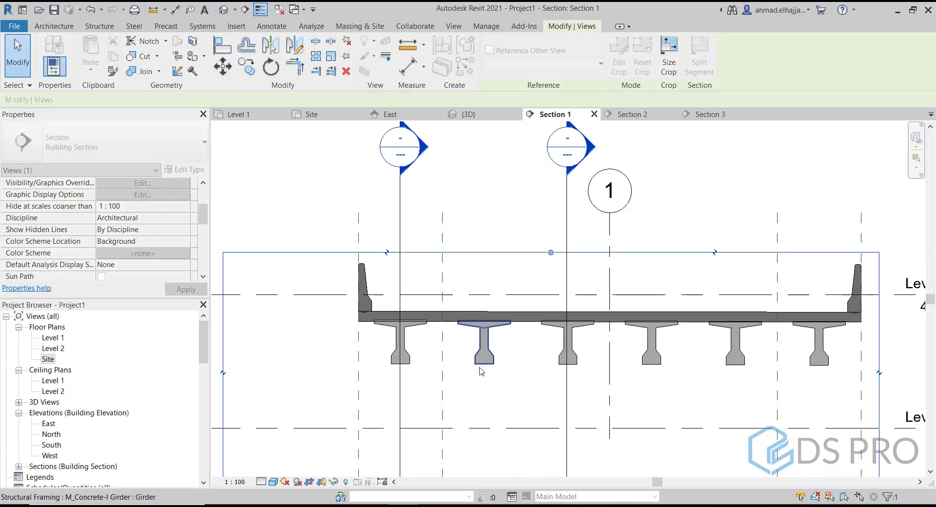
pyautogui.click(483, 397)
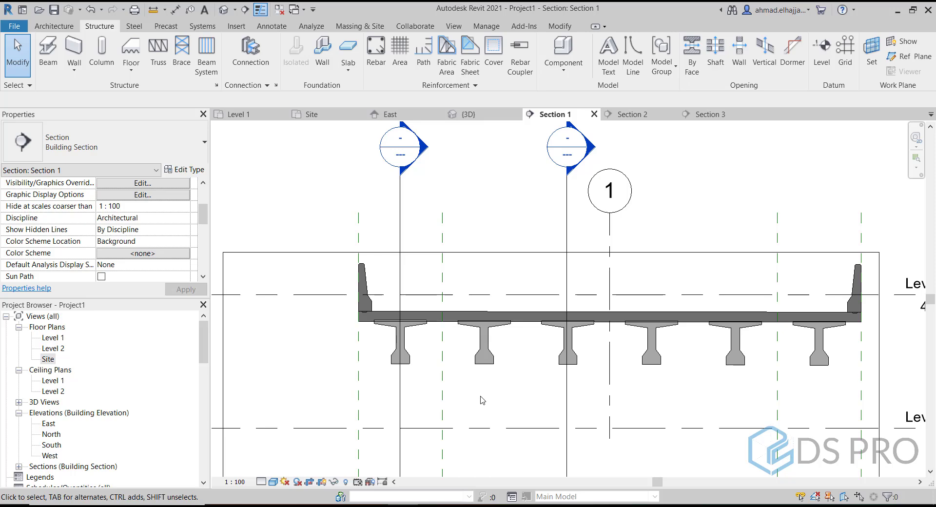
# Open the longitudinal section view, Section 3, from its section line in the Site plan.
pyautogui.click(231, 12)
pyautogui.keyDown('shift'); pyautogui.moveTo(466, 371); pyautogui.dragTo(488, 341, button='middle'); pyautogui.keyUp('shift')
pyautogui.doubleClick(51, 360)
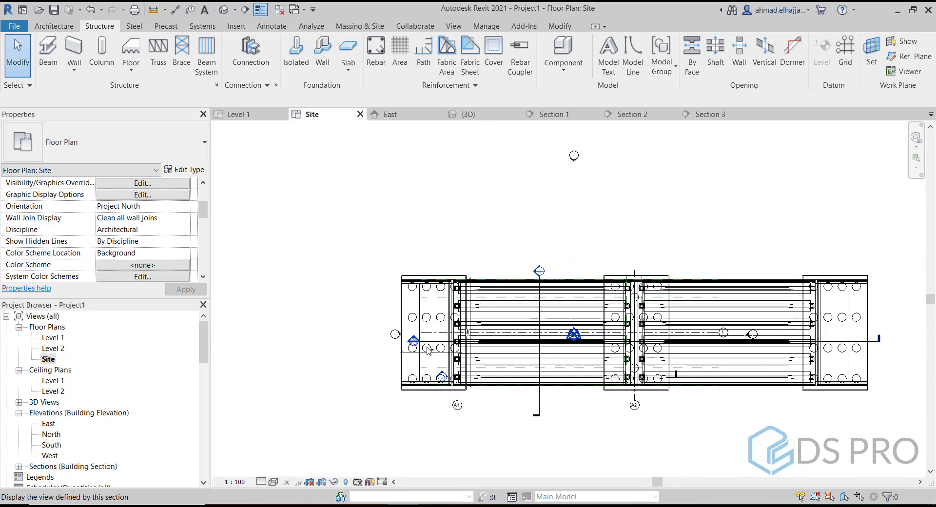
pyautogui.scroll(2, 380, 341)
pyautogui.click(416, 338)
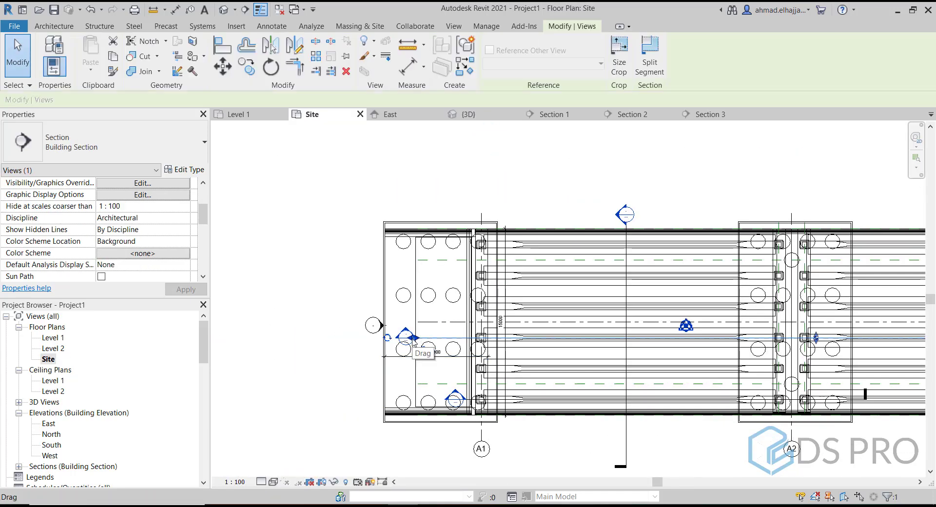
pyautogui.rightClick(441, 338)
pyautogui.click(488, 124)
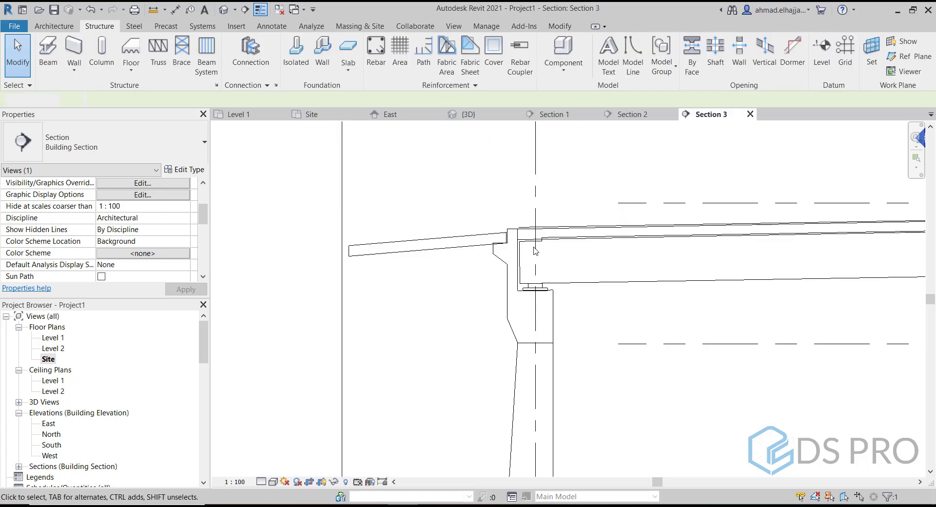
# Enlarge Section 3's crop region below the pile caps and beyond the A1 approach slab, and display the view as Shaded.
pyautogui.scroll(-3, 406, 295)
pyautogui.scroll(-2, 406, 295)
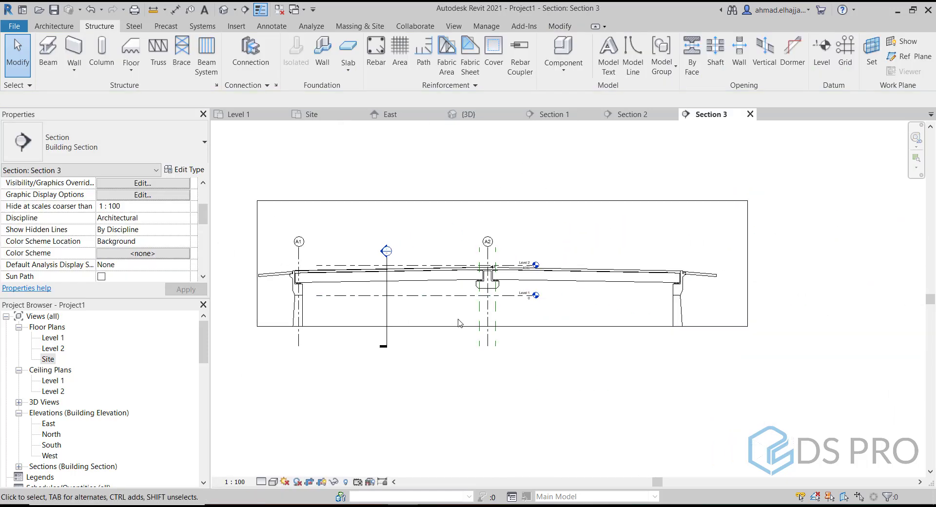
pyautogui.click(500, 326)
pyautogui.moveTo(503, 327); pyautogui.dragTo(503, 402)
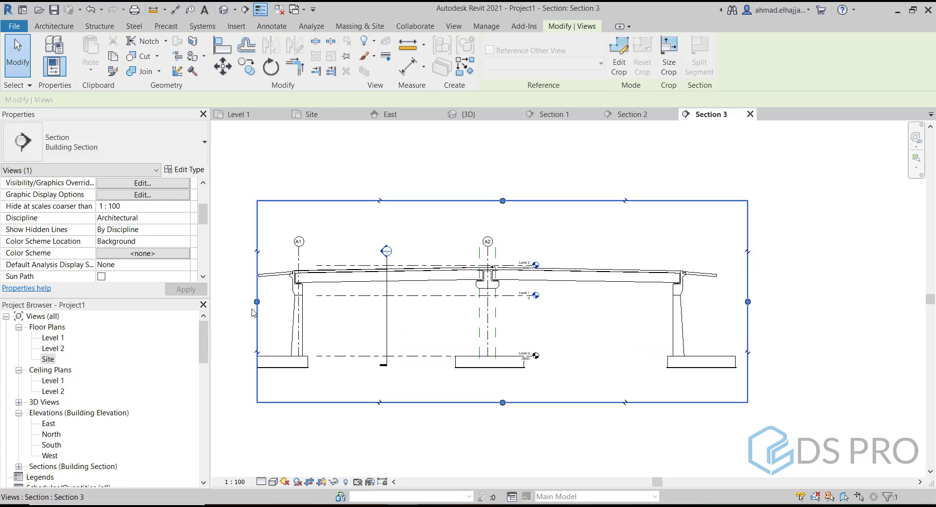
pyautogui.moveTo(231, 302); pyautogui.dragTo(231, 302)
pyautogui.moveTo(285, 313); pyautogui.dragTo(339, 311, button='middle')
pyautogui.click(293, 445)
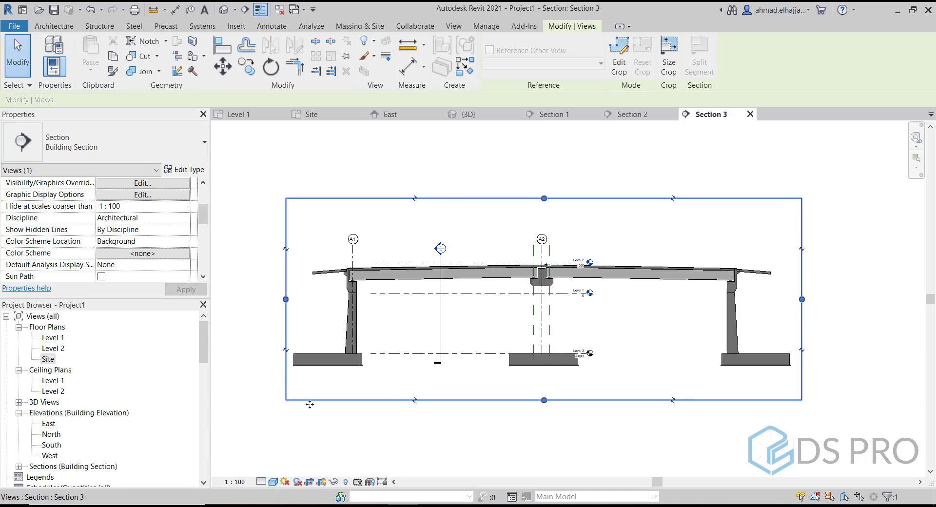
# In the Site plan, move the Section 3 line onto the adjacent pile row, shorten its far clip depth and open the section.
pyautogui.doubleClick(49, 359)
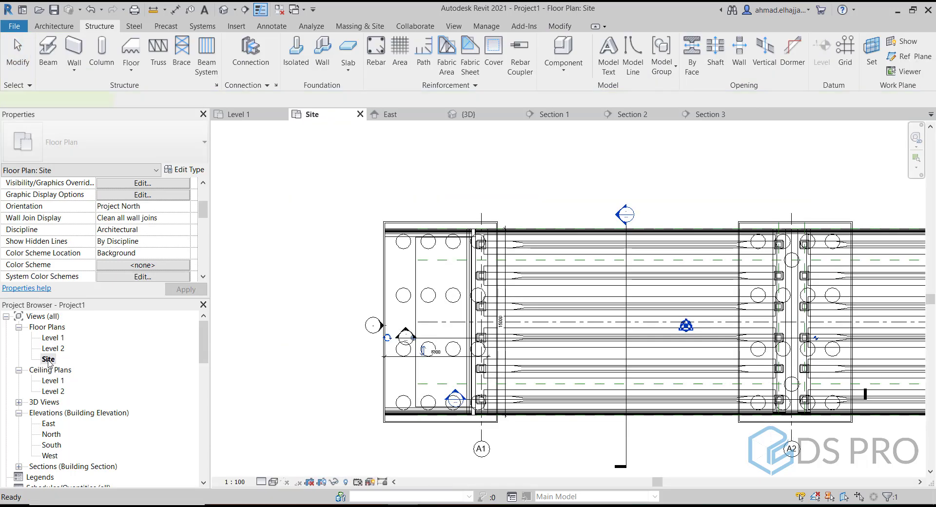
pyautogui.click(433, 338)
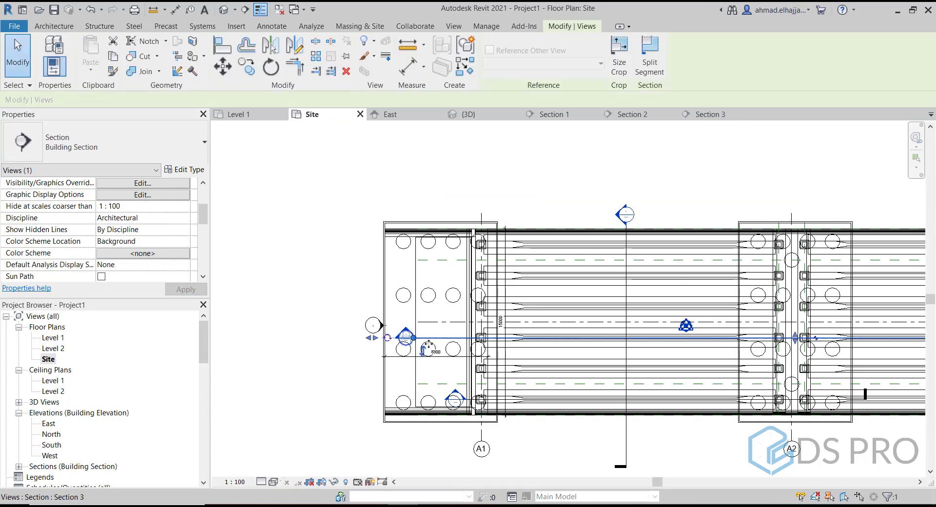
pyautogui.moveTo(426, 356)
pyautogui.mouseDown()
pyautogui.moveTo(425, 366)
pyautogui.moveTo(425, 353)
pyautogui.mouseUp()
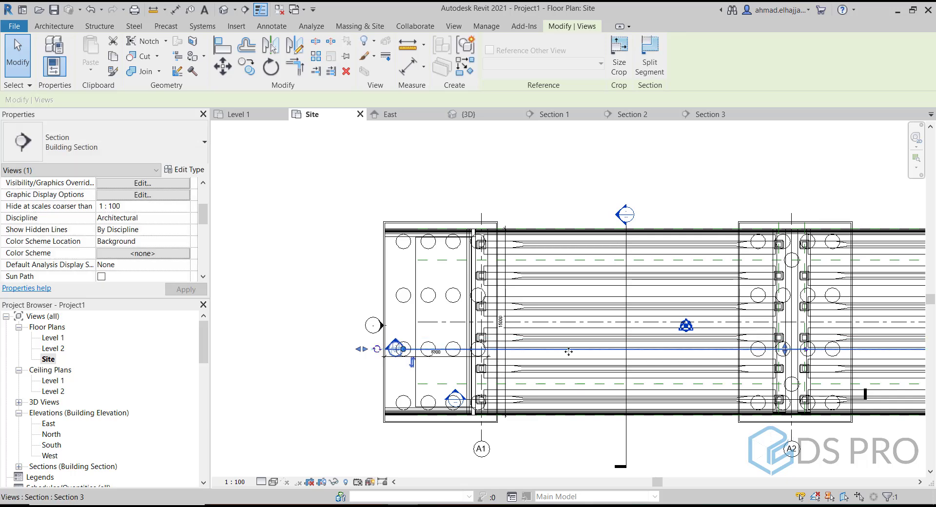
pyautogui.scroll(2, 779, 349)
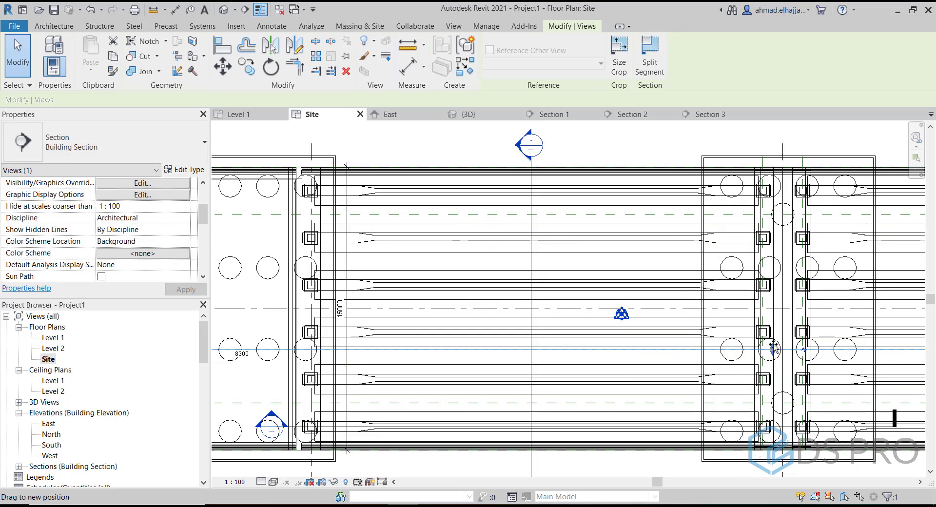
pyautogui.moveTo(774, 348); pyautogui.dragTo(682, 349)
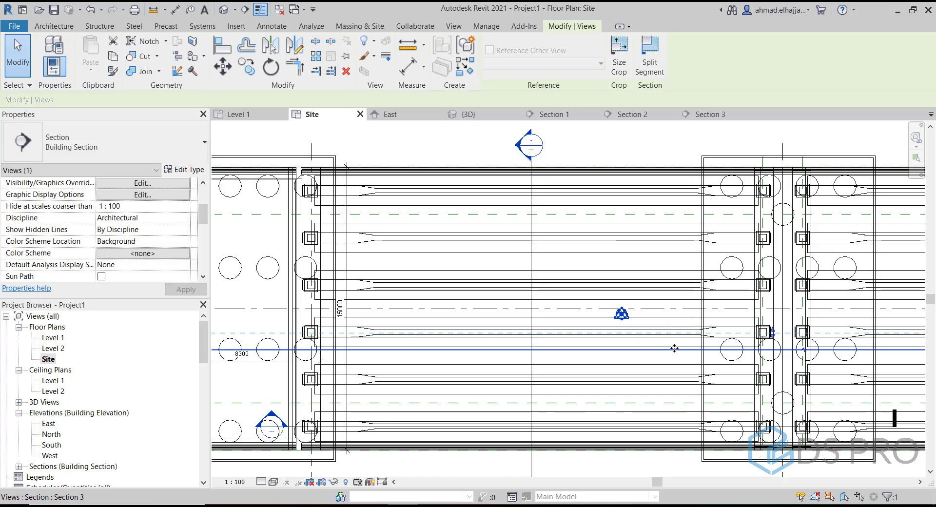
pyautogui.rightClick(675, 348)
pyautogui.click(721, 136)
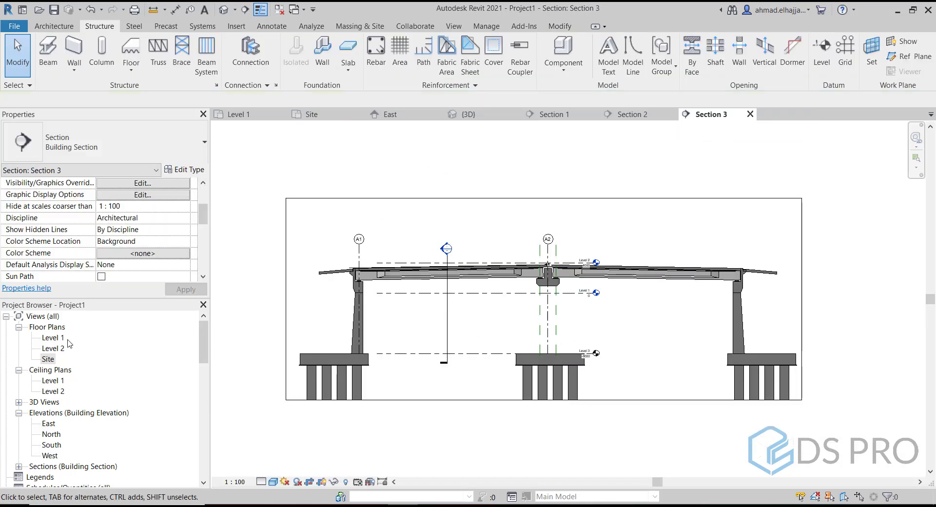
# Move the Section 3 line in the Site plan in line with the outer pier column and open the section.
pyautogui.doubleClick(49, 360)
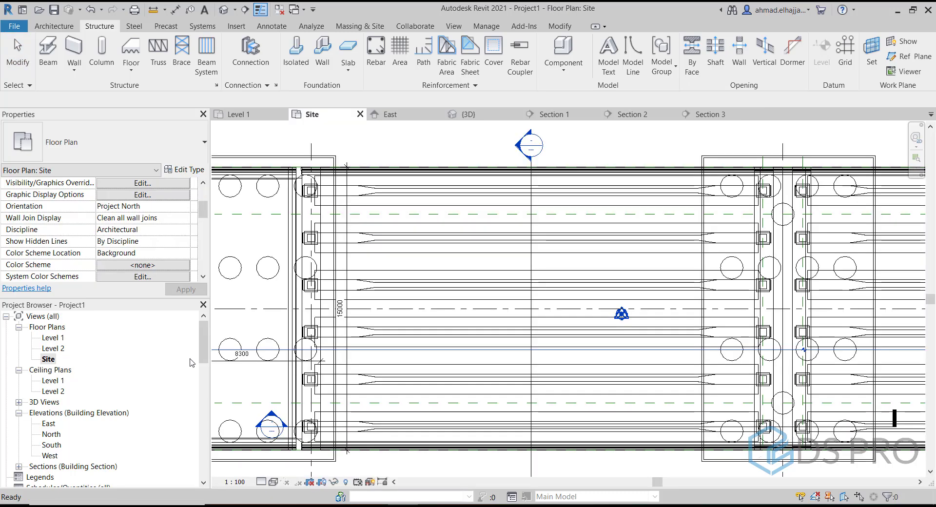
pyautogui.click(366, 360)
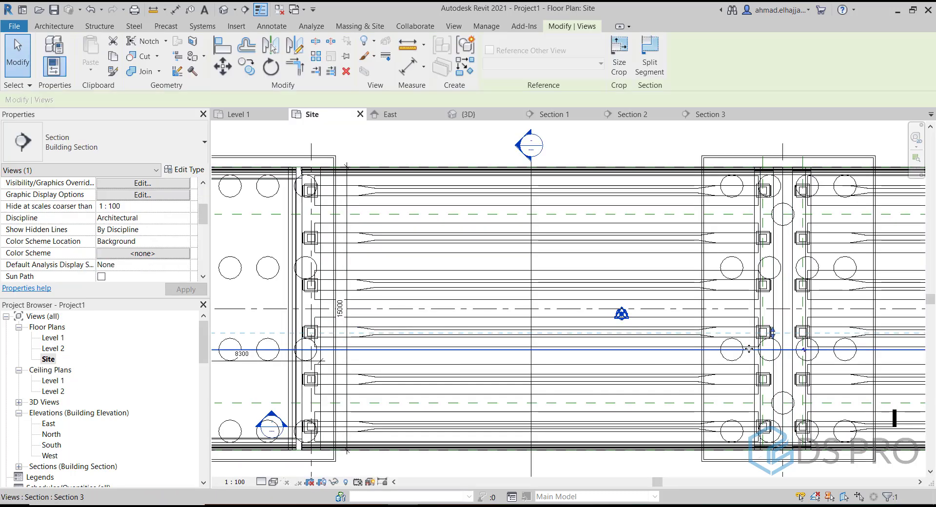
pyautogui.moveTo(746, 349); pyautogui.dragTo(772, 377)
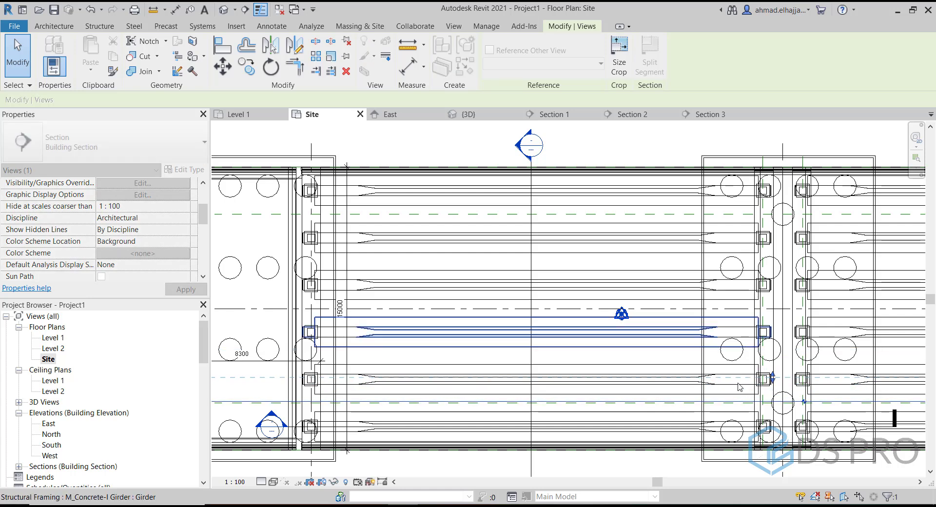
pyautogui.rightClick(743, 401)
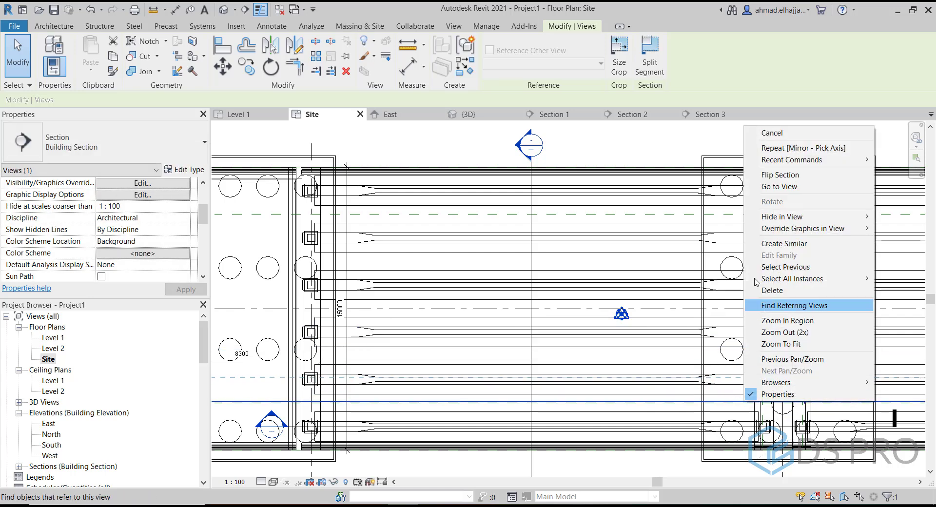
pyautogui.click(768, 195)
# Examine the deck, girders, pier cap, column and A1 abutment along the shaded longitudinal section.
pyautogui.moveTo(574, 388); pyautogui.dragTo(599, 380, button='middle')
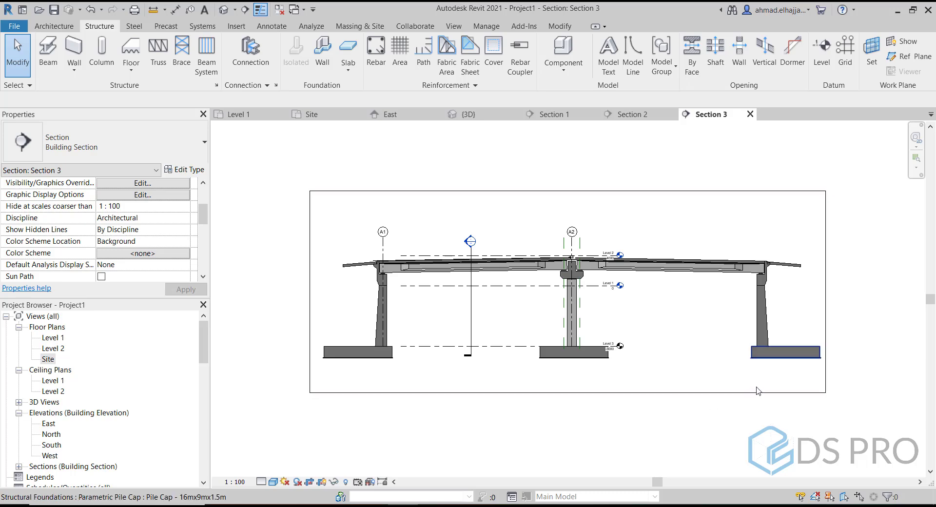
pyautogui.scroll(2, 761, 384)
pyautogui.moveTo(737, 407); pyautogui.dragTo(708, 473, button='middle')
pyautogui.moveTo(539, 347); pyautogui.dragTo(681, 368, button='middle')
pyautogui.moveTo(441, 331); pyautogui.dragTo(577, 331, button='middle')
pyautogui.scroll(5, 648, 229)
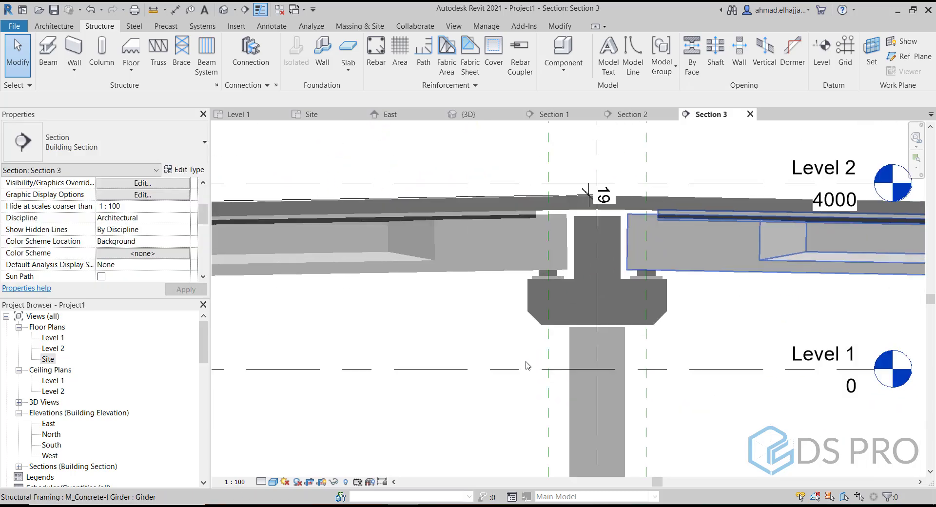
pyautogui.moveTo(549, 379)
pyautogui.mouseDown(button='middle')
pyautogui.moveTo(656, 338)
pyautogui.moveTo(765, 326)
pyautogui.mouseUp(button='middle')
pyautogui.moveTo(477, 362); pyautogui.dragTo(786, 396, button='middle')
pyautogui.scroll(-2, 374, 391)
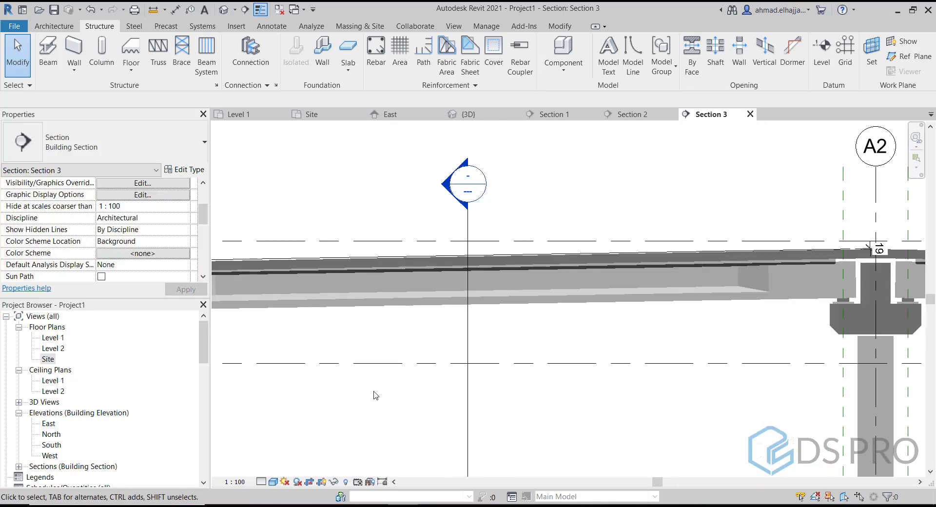
pyautogui.scroll(-2, 374, 392)
pyautogui.moveTo(452, 389); pyautogui.dragTo(661, 332, button='middle')
pyautogui.moveTo(554, 356); pyautogui.dragTo(556, 249, button='middle')
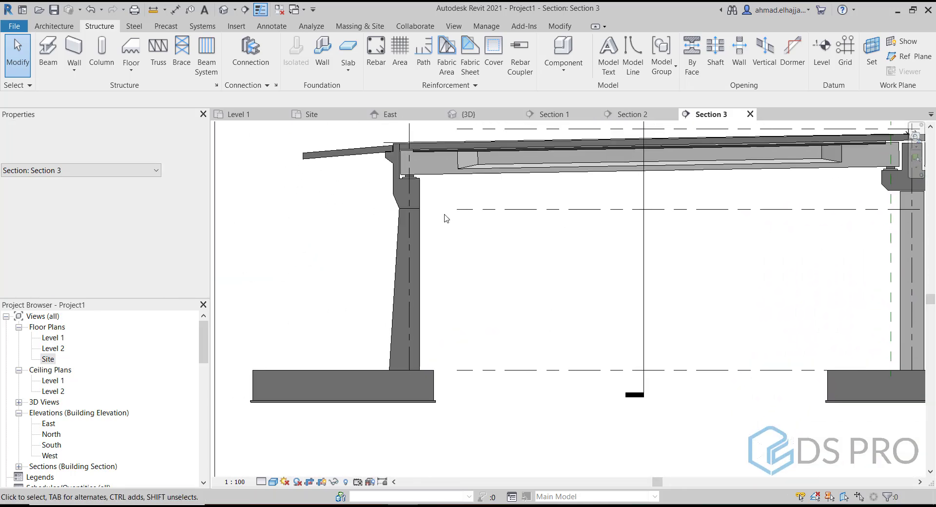
# Return to the 3D view and review the completed bridge from both ends.
pyautogui.click(229, 11)
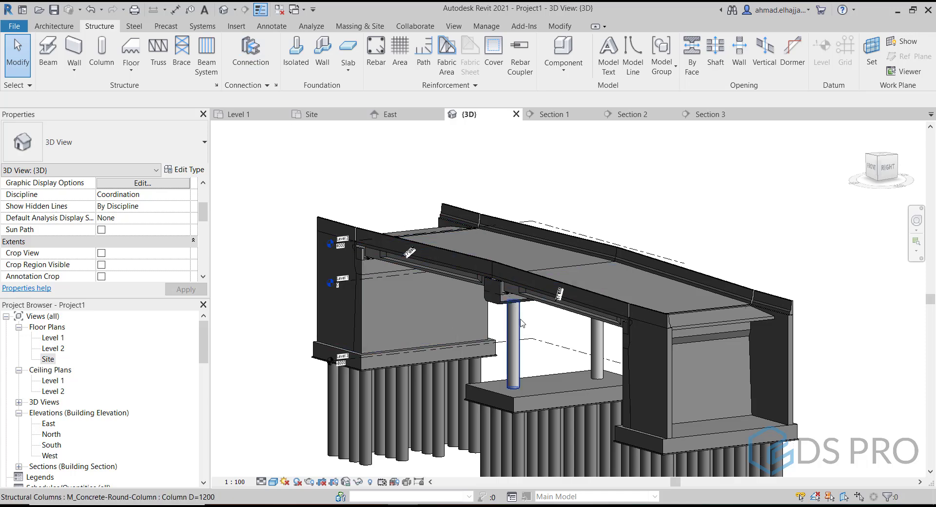
pyautogui.scroll(-4, 522, 323)
pyautogui.keyDown('shift'); pyautogui.moveTo(487, 321); pyautogui.dragTo(496, 351, button='middle'); pyautogui.keyUp('shift')
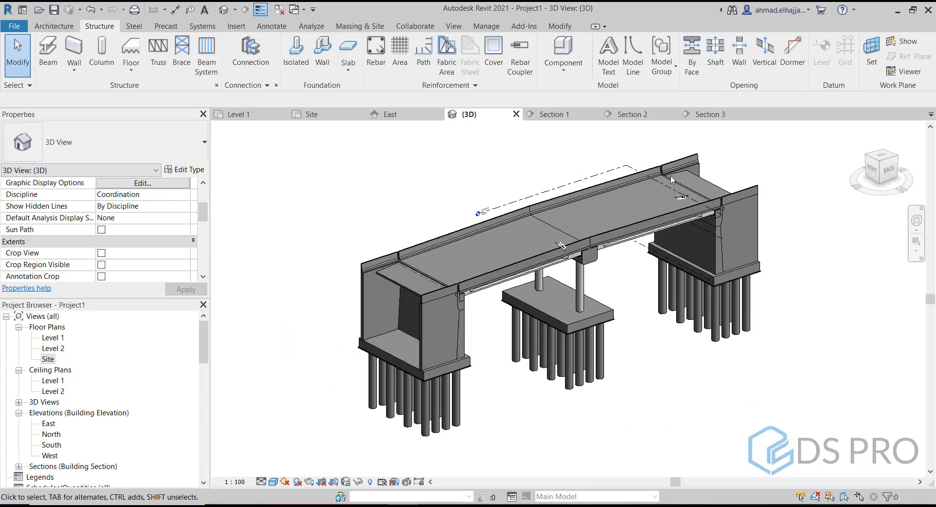